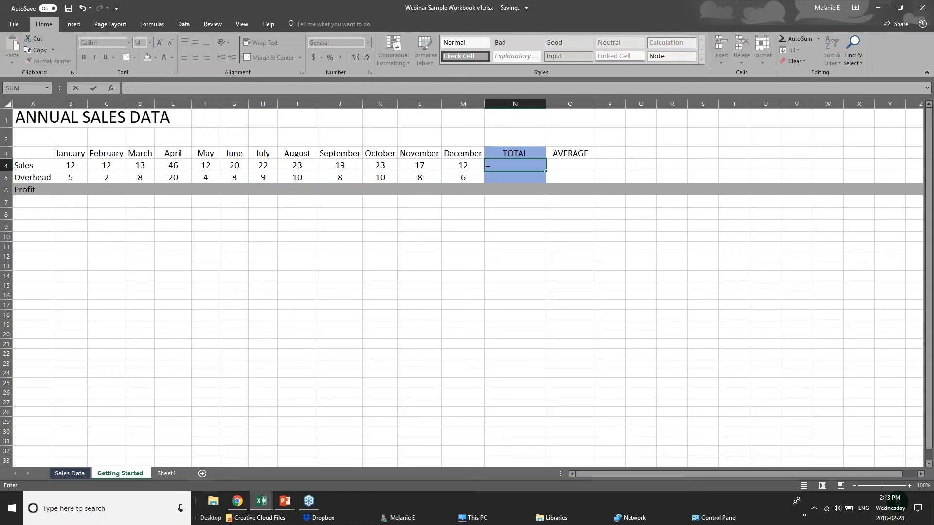
Step: Begin a =SUM( formula in the Sales TOTAL cell N4
type("sum")
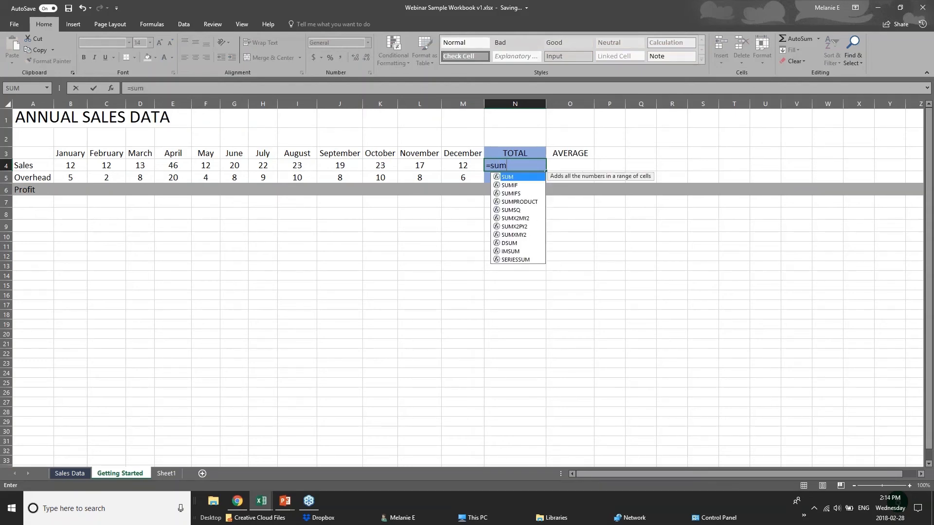
key("BackSpace")
key("BackSpace")
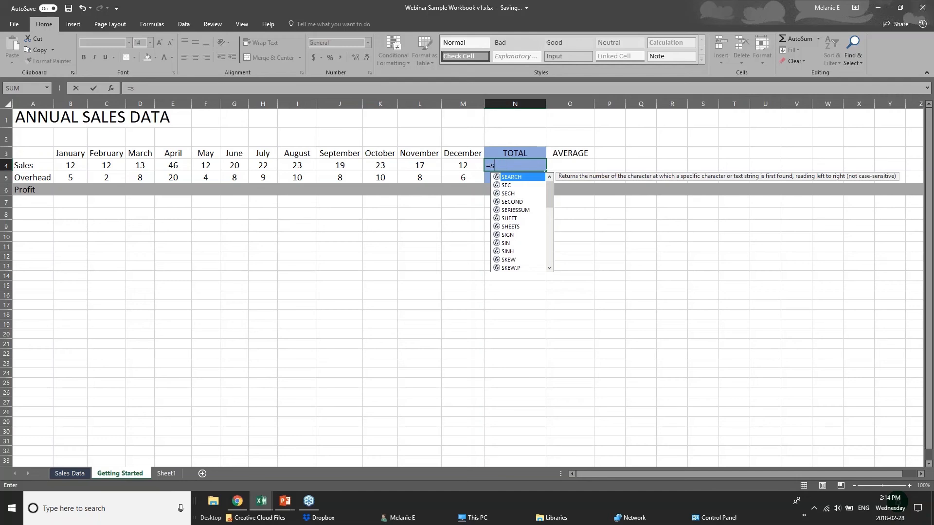
key("BackSpace")
type("sum")
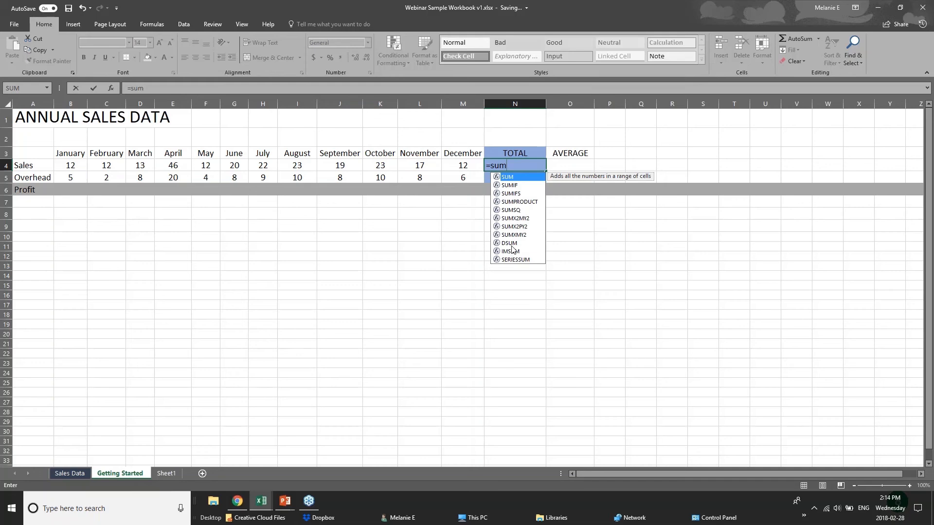
type("(")
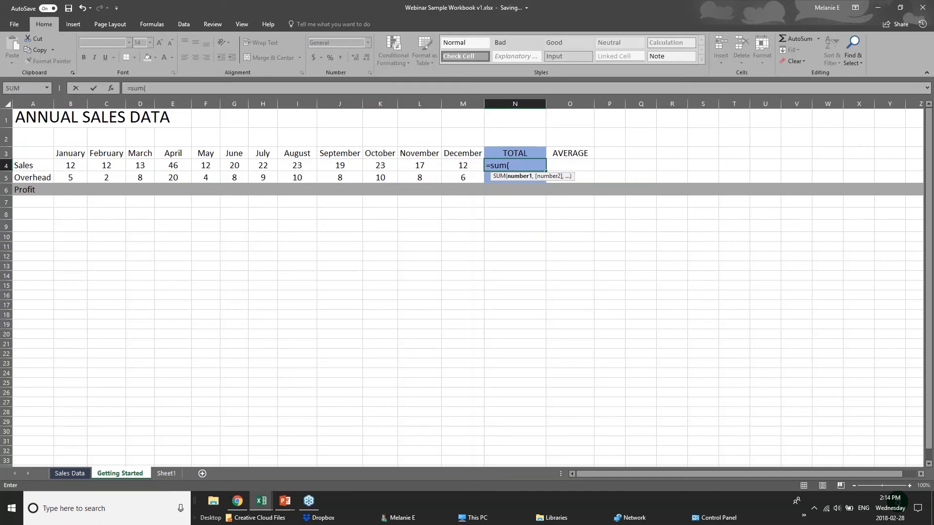
Step: Replace the partial SUM with the formula =12+12 in N4
left_click(519, 162)
key("BackSpace")
key("BackSpace")
key("BackSpace")
key("BackSpace")
key("BackSpace")
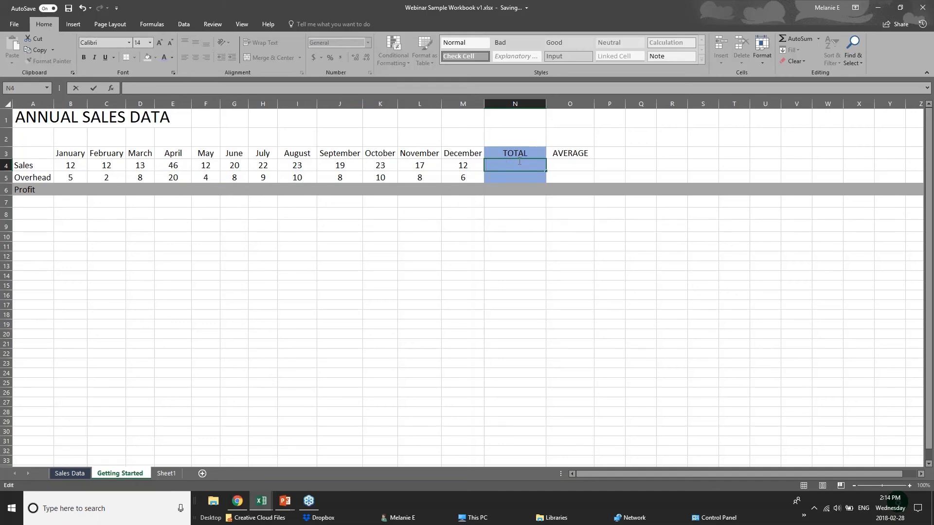
type("=")
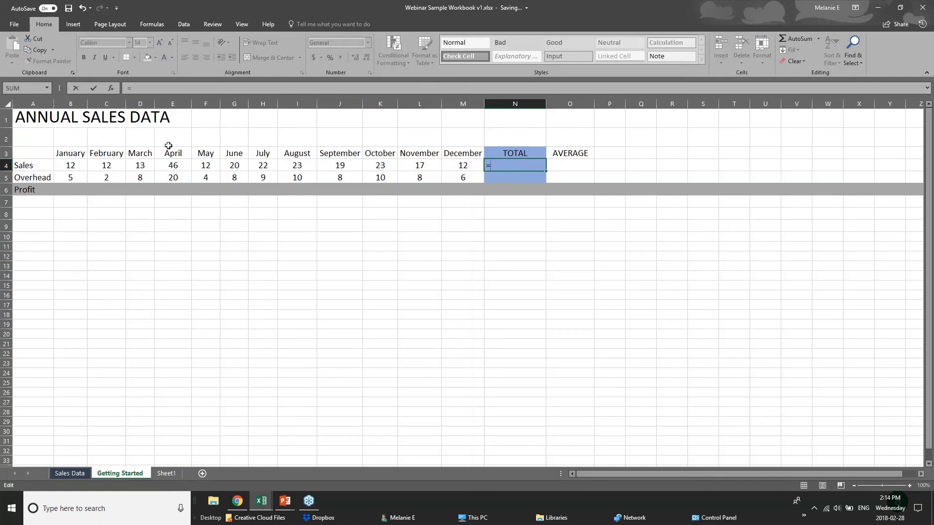
type("12+")
key("BackSpace")
type("=12")
key("BackSpace")
key("BackSpace")
key("BackSpace")
type("+12")
Step: Commit =12+12 so N4 shows 24, then look over the monthly sales values in row 4
left_click(74, 167)
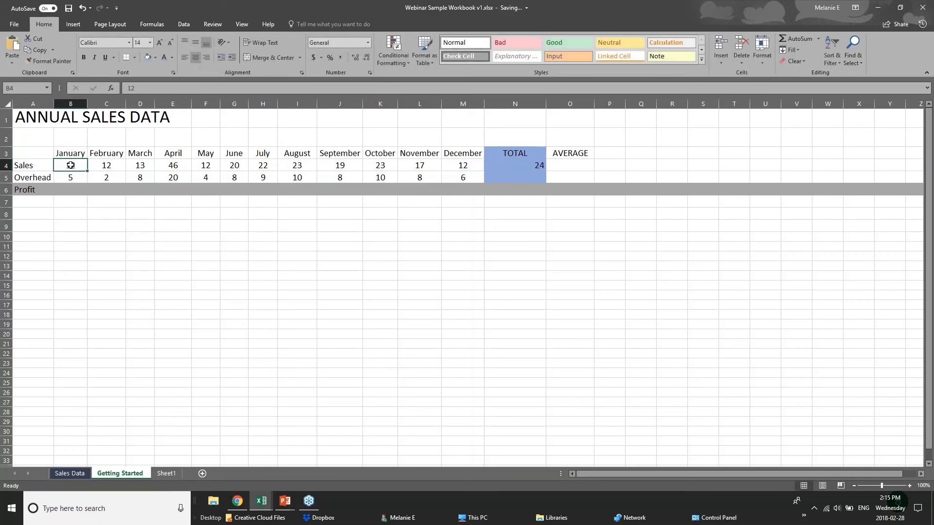
left_click(112, 166)
left_click(146, 169)
left_click(163, 167)
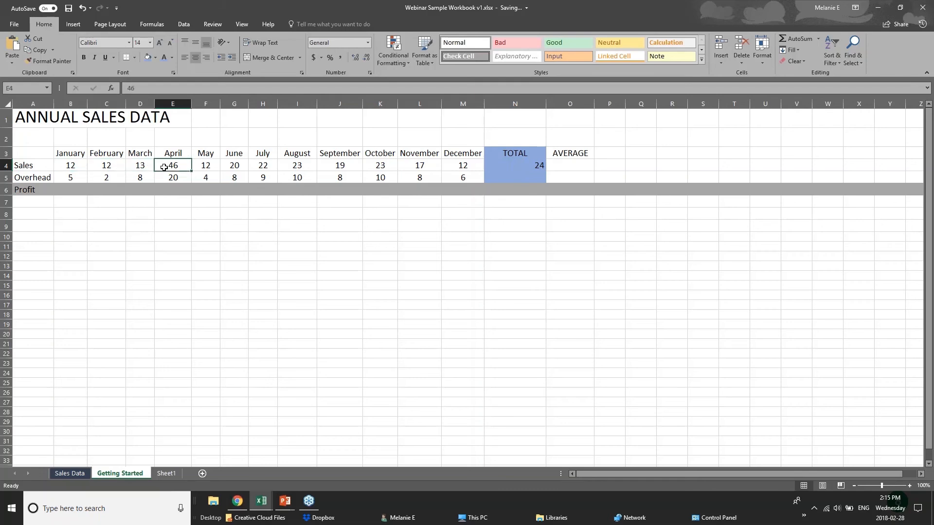
Step: Inspect N4's =12+12 formula without changing it
left_click(525, 165)
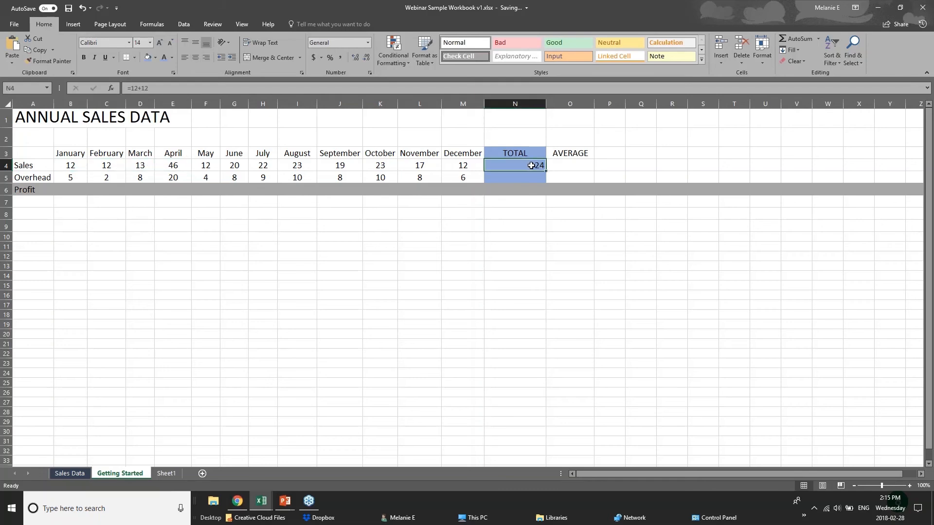
double_click(534, 165)
left_click(515, 227)
left_click(508, 167)
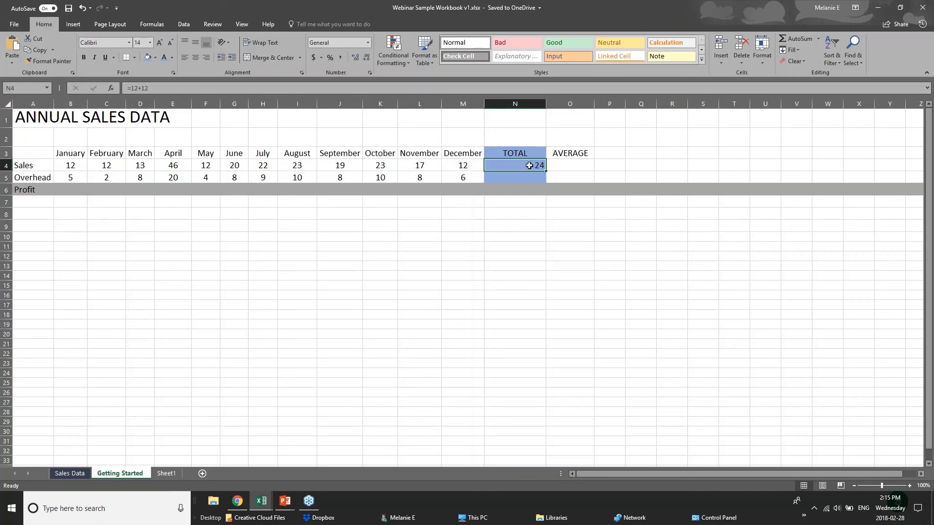
Step: Clear N4 and start a sum formula adding B4, C4 and D4
double_click(526, 171)
left_click(534, 163)
key("Delete")
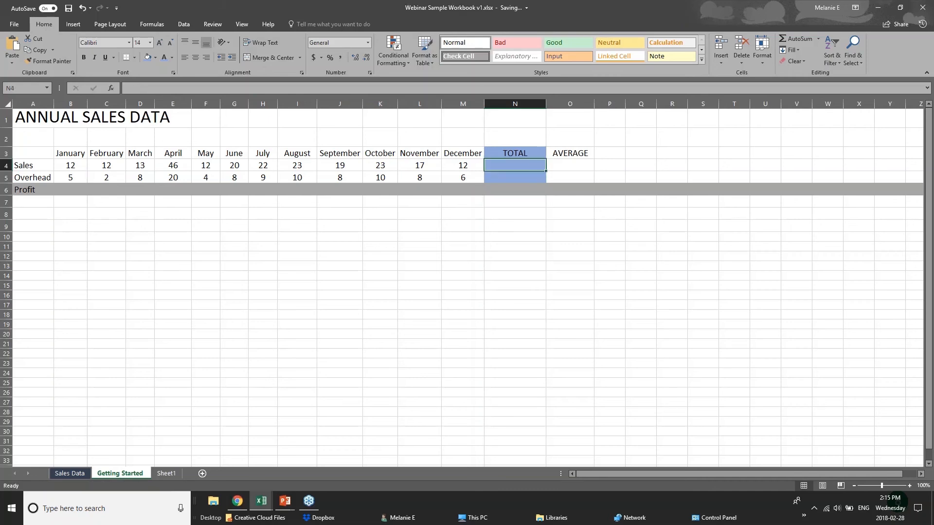
type("=su")
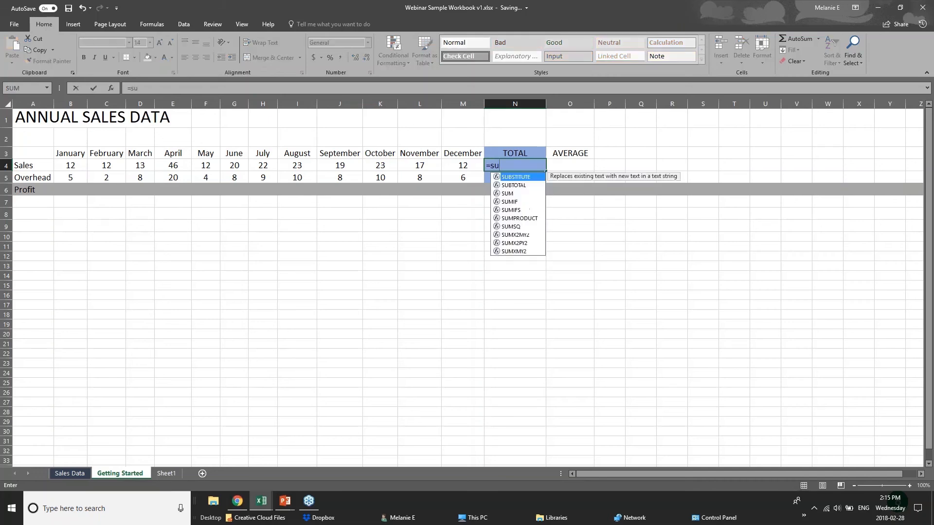
type("m(")
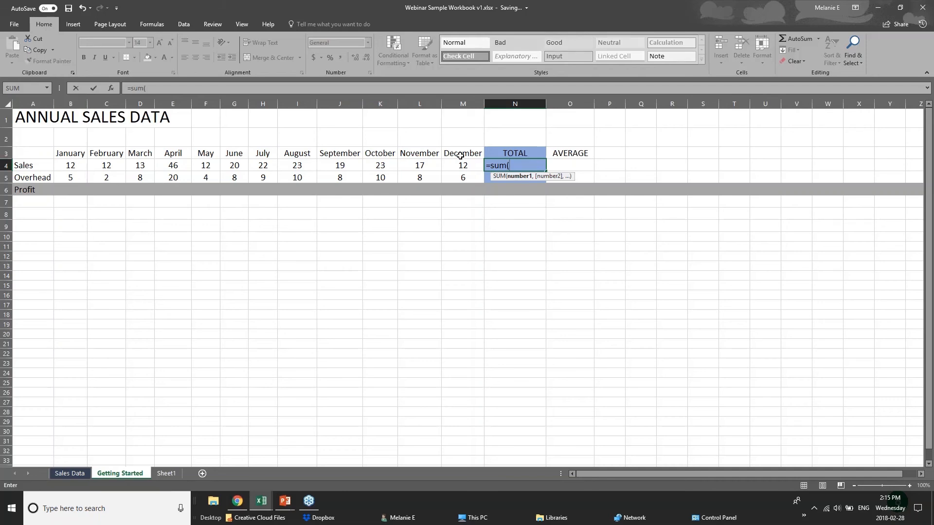
type("b4=")
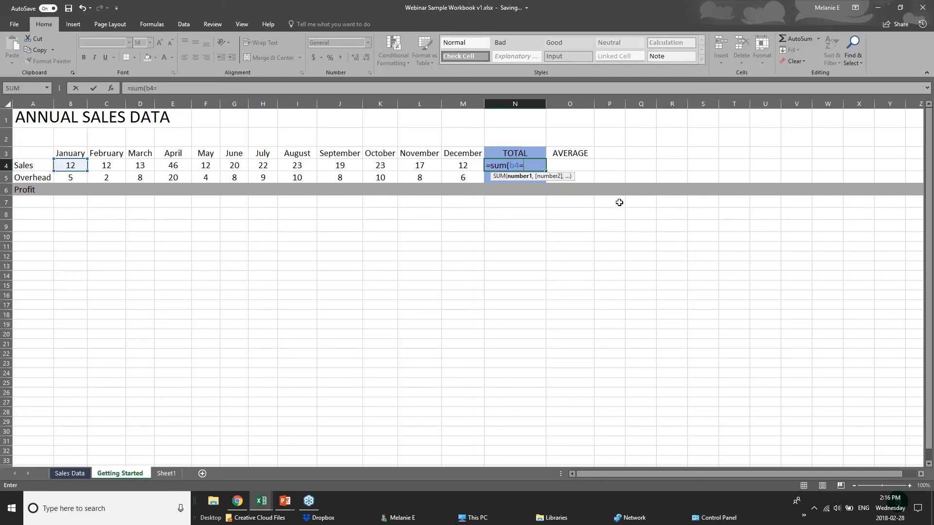
key("BackSpace")
type("+c")
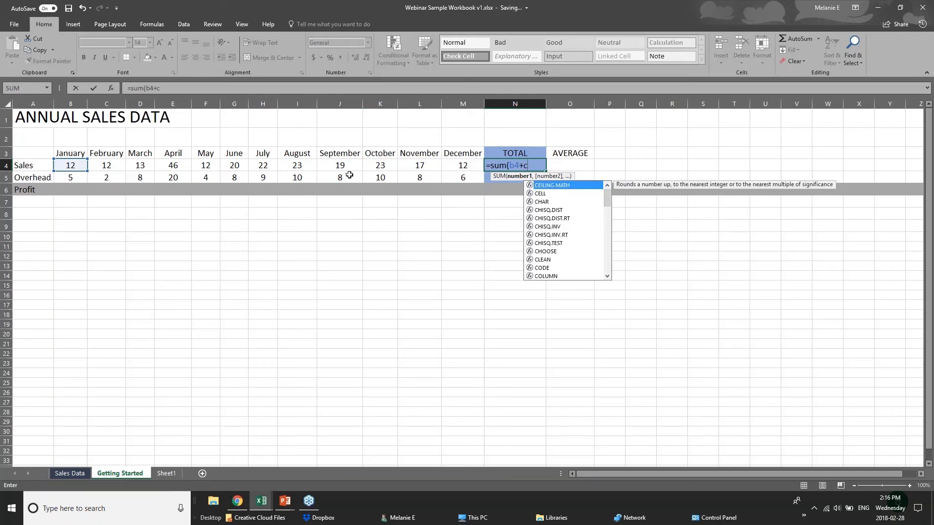
type("4+")
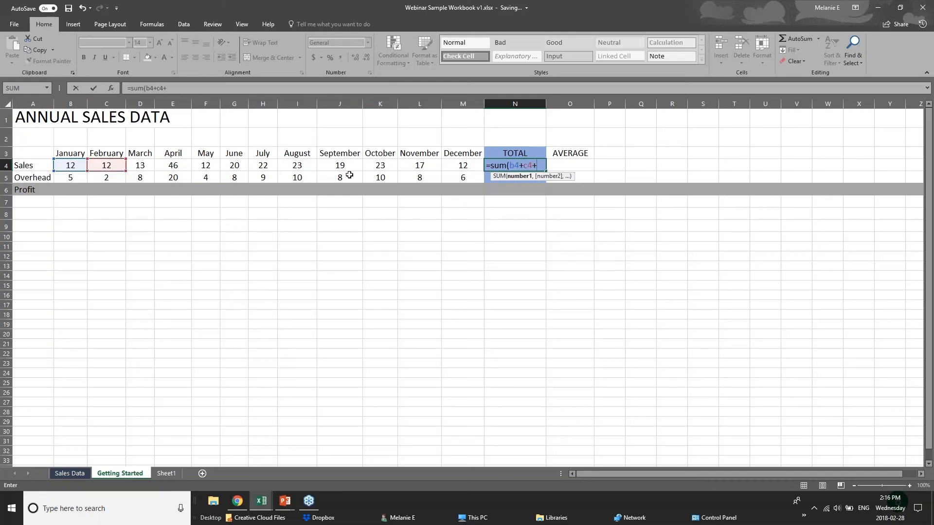
type("d")
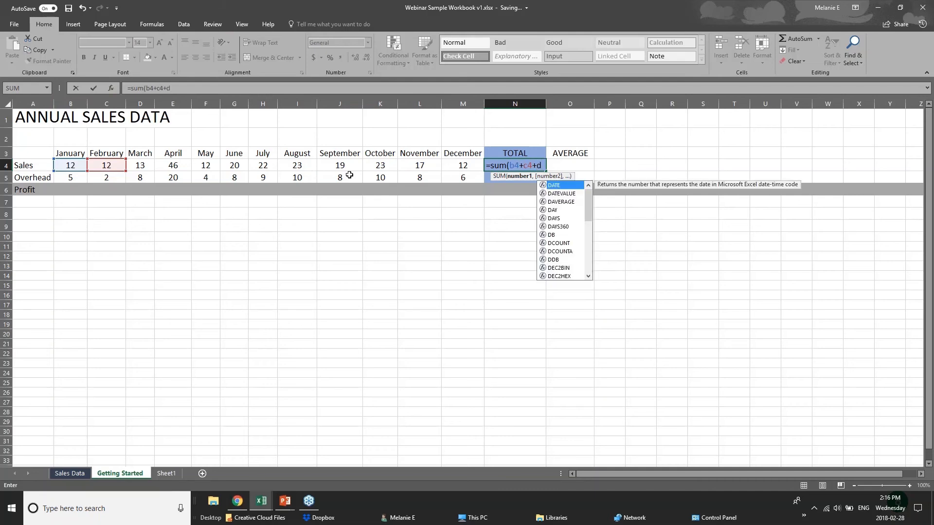
type("4")
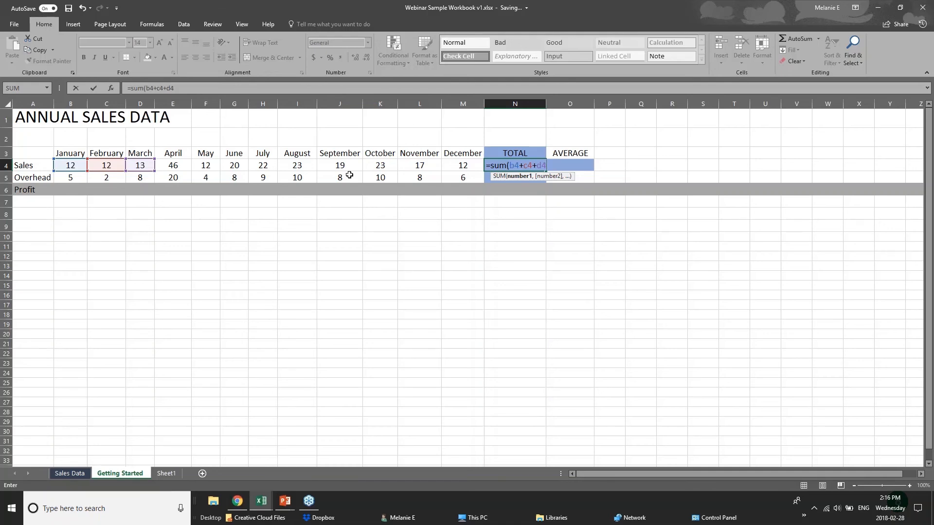
Step: Replace those references with the range B4:M4 so N4 shows 231
key("BackSpace")
key("BackSpace")
key("BackSpace")
key("BackSpace")
key("BackSpace")
key("BackSpace")
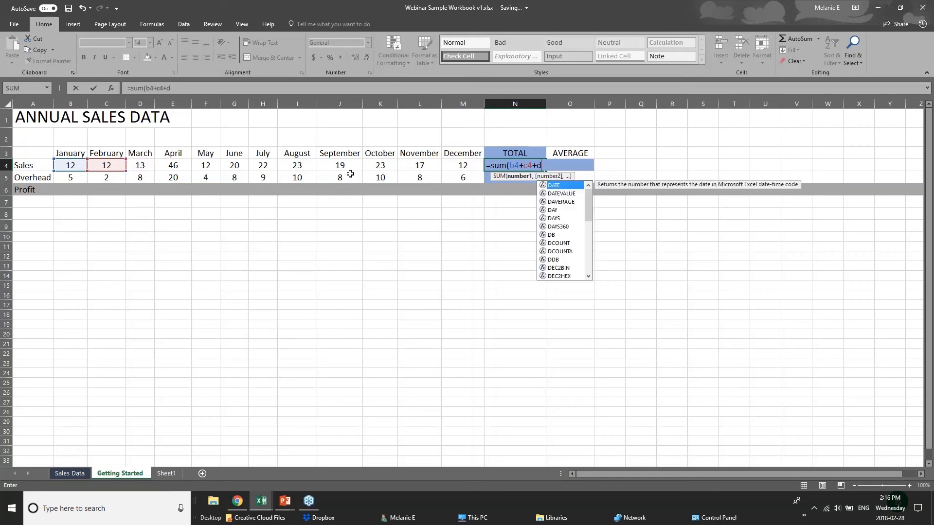
key("BackSpace")
key("BackSpace")
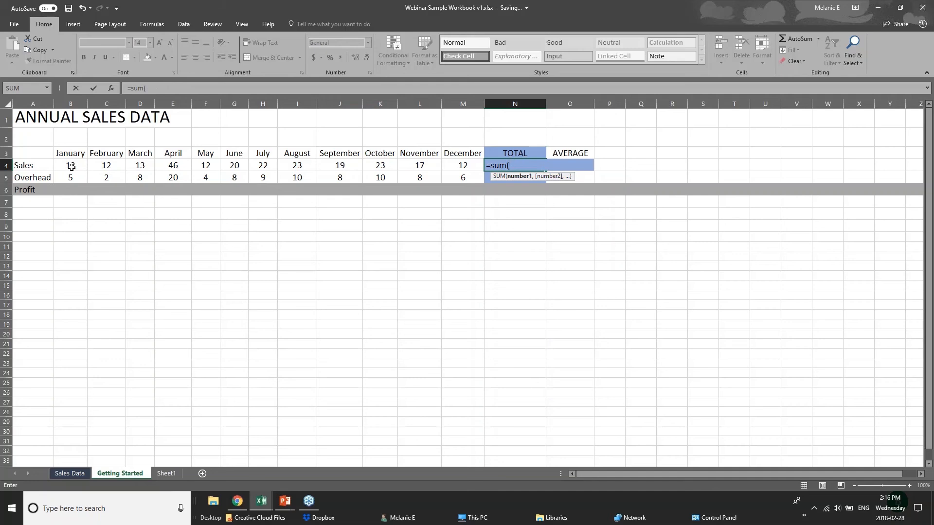
left_click_drag(72, 166, 452, 167)
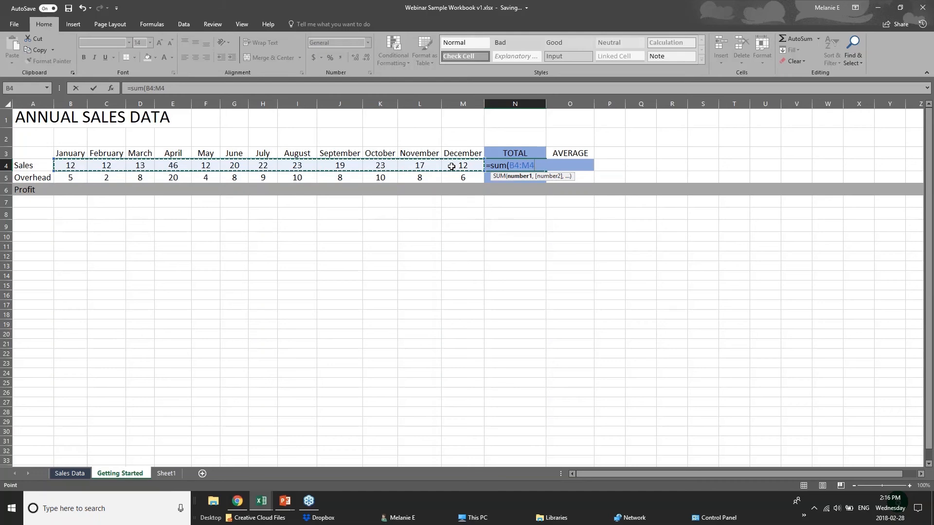
key("Return")
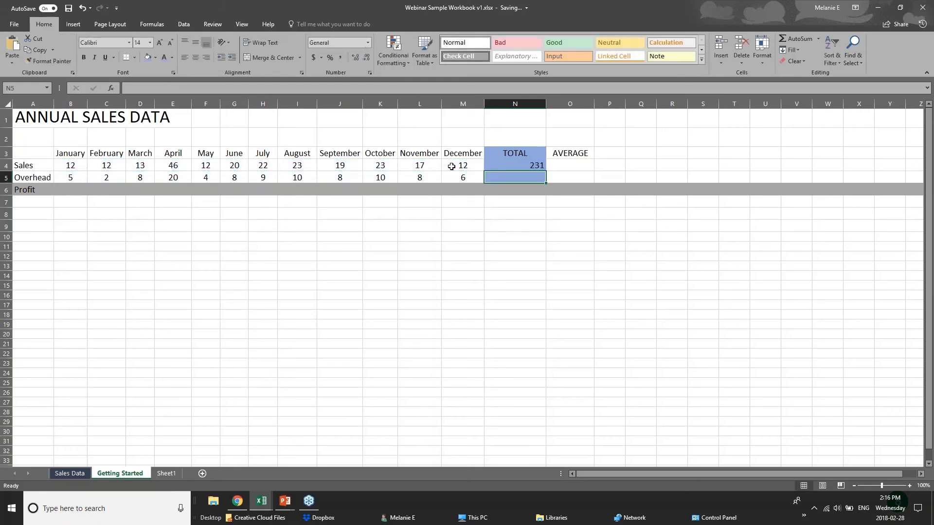
left_click(514, 167)
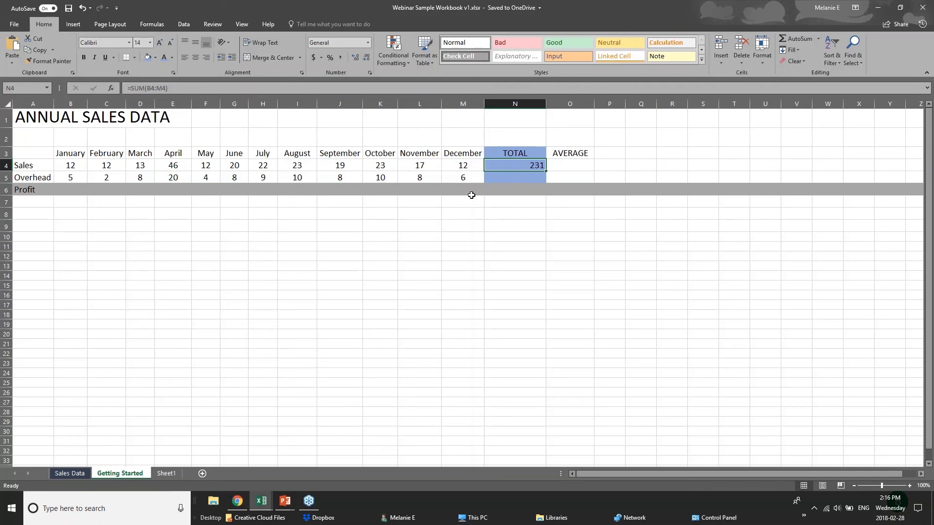
key("Delete")
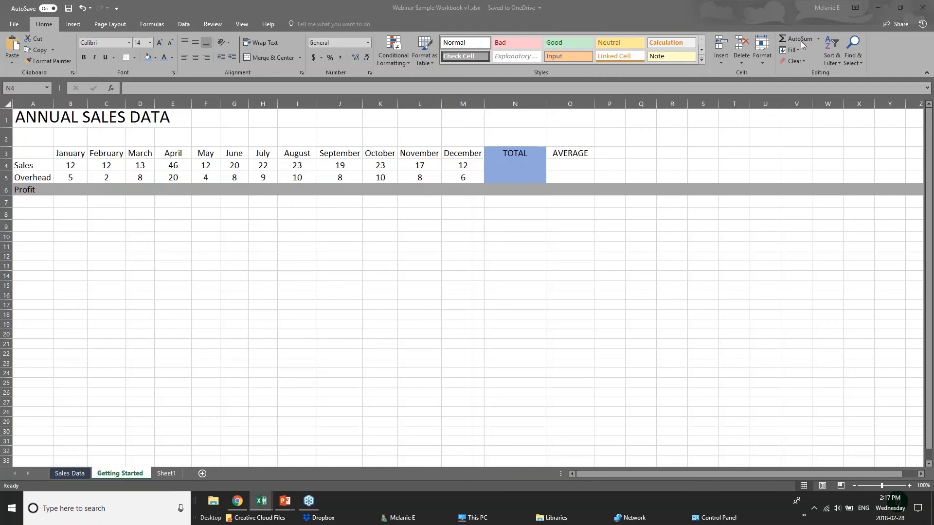
left_click(535, 167)
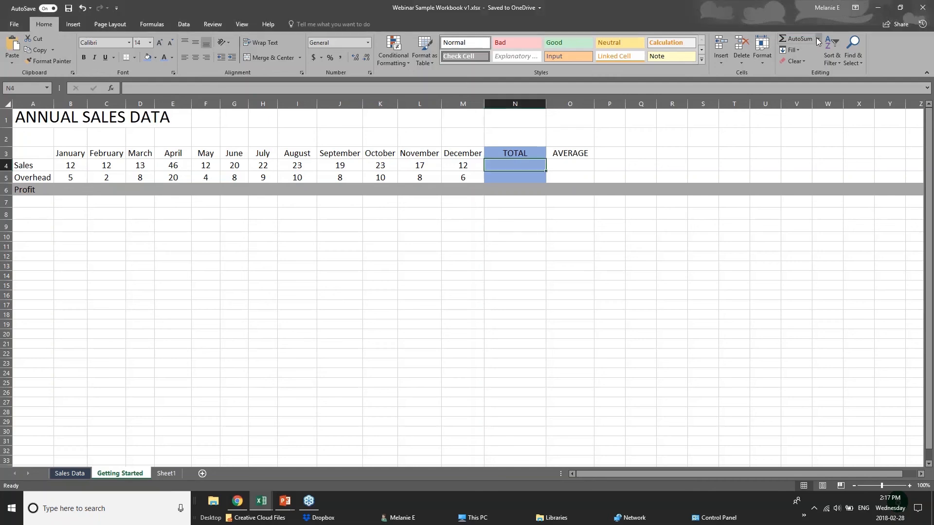
left_click(790, 38)
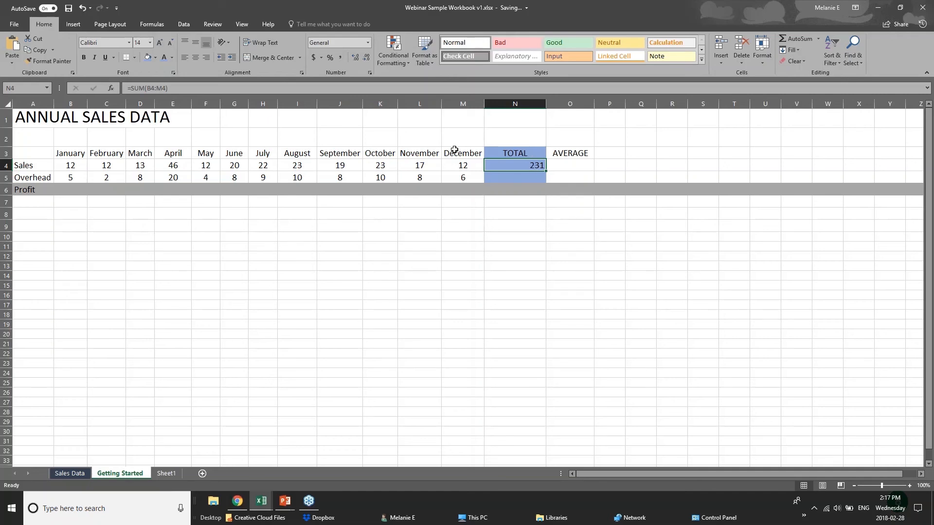
left_click(65, 166)
left_click_drag(65, 165, 490, 168)
left_click(491, 167)
left_click(539, 179)
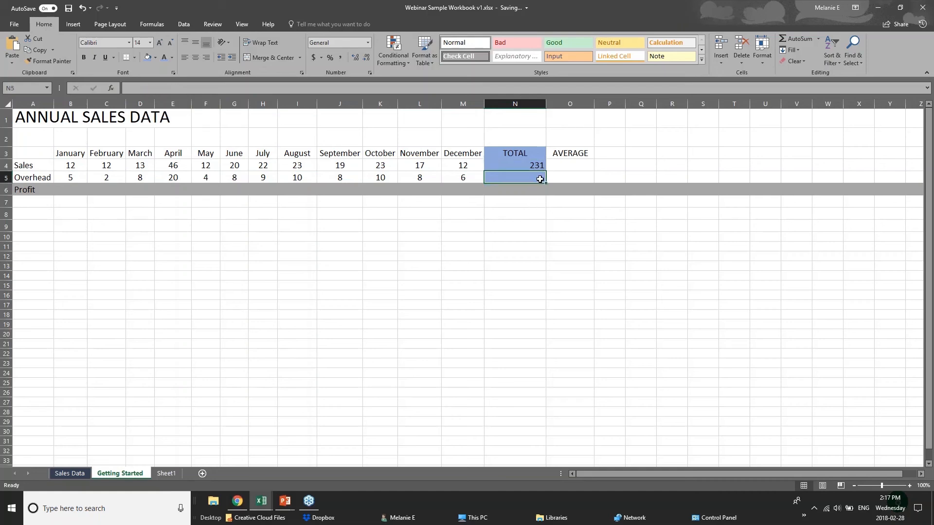
double_click(800, 39)
key("Delete")
Step: Insert an AutoSum Average in N5 over B5:M5, showing 8.166666667
left_click(819, 40)
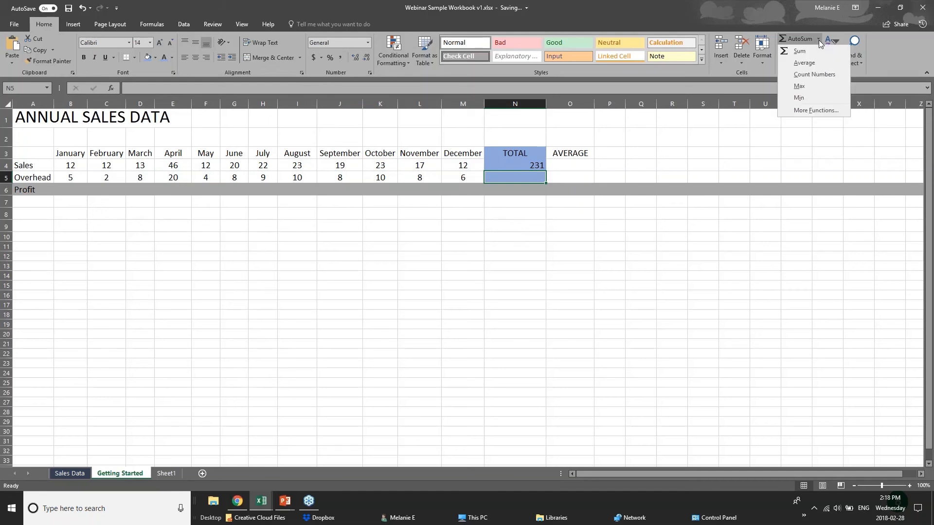
left_click(798, 63)
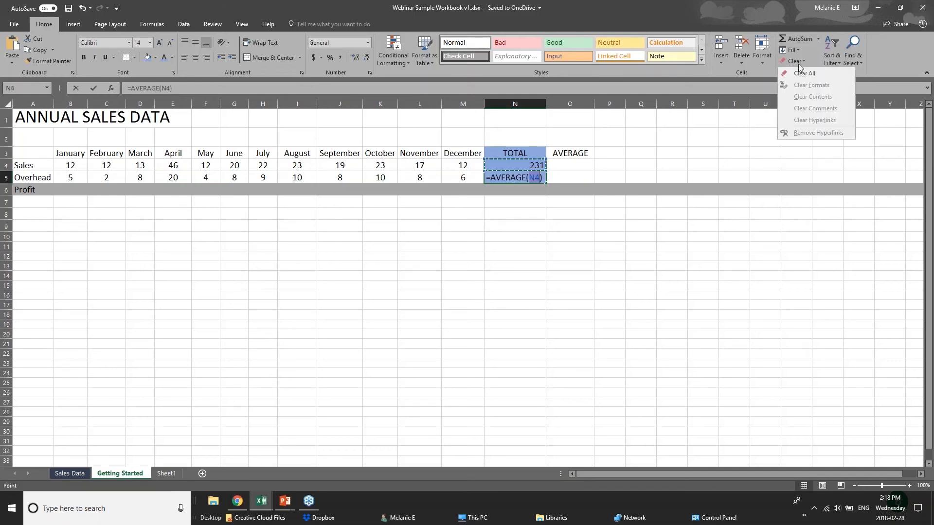
left_click(529, 177)
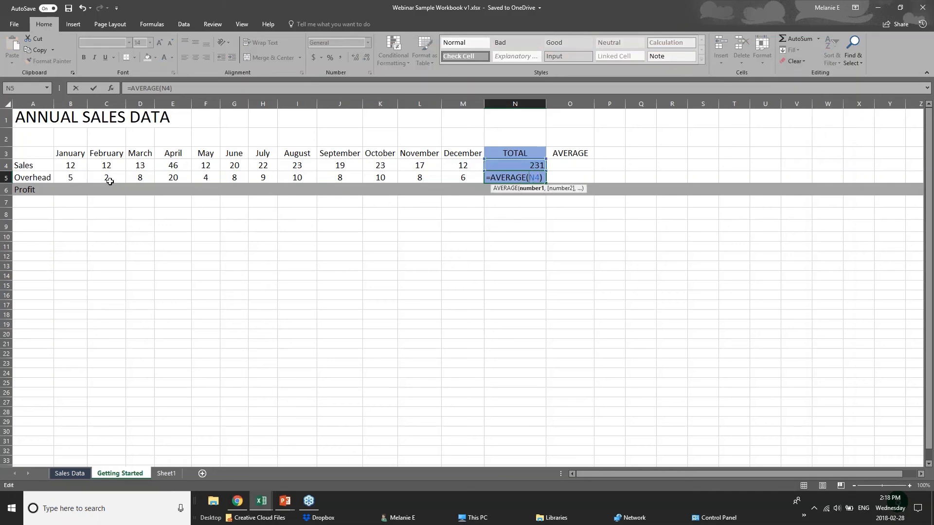
left_click(82, 177)
left_click_drag(83, 177, 467, 177)
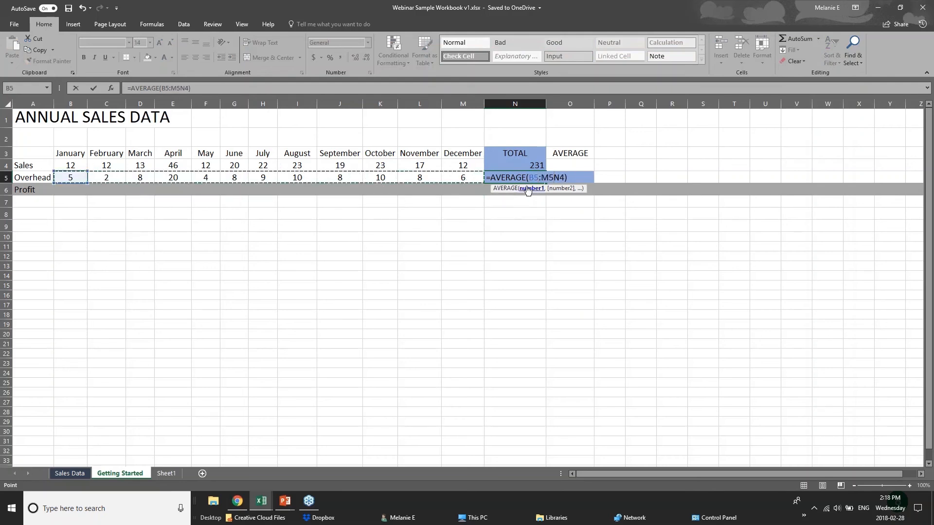
key("Delete")
key("Delete")
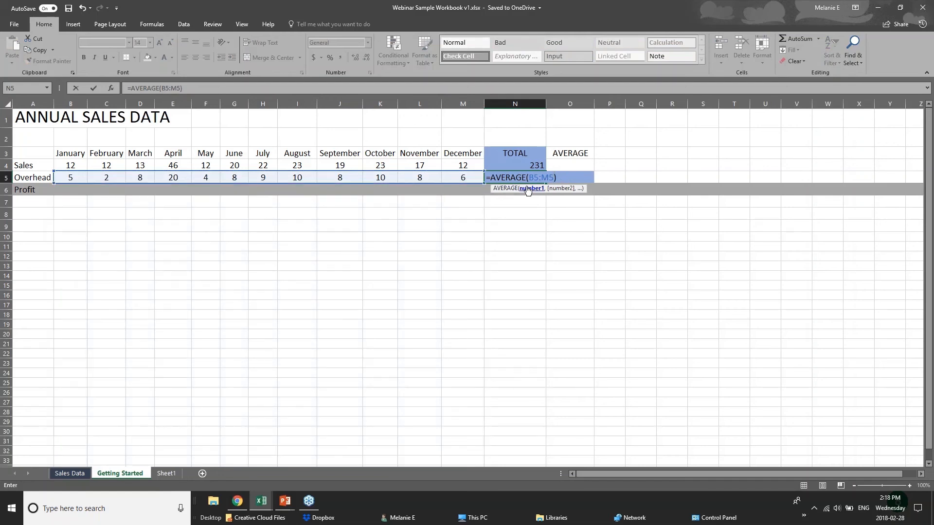
key("Return")
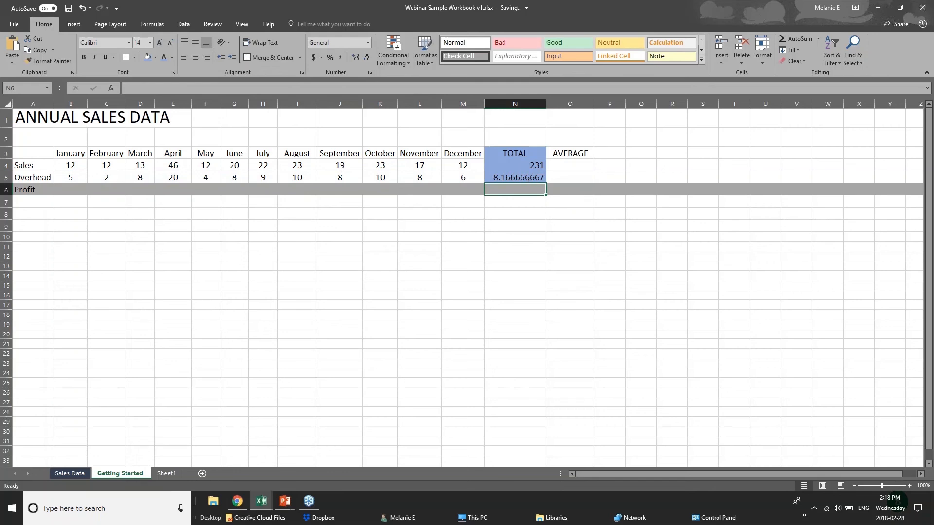
Step: Check N5's =AVERAGE(B5:M5) against the Overhead values in row 5, then select B4
left_click(532, 176)
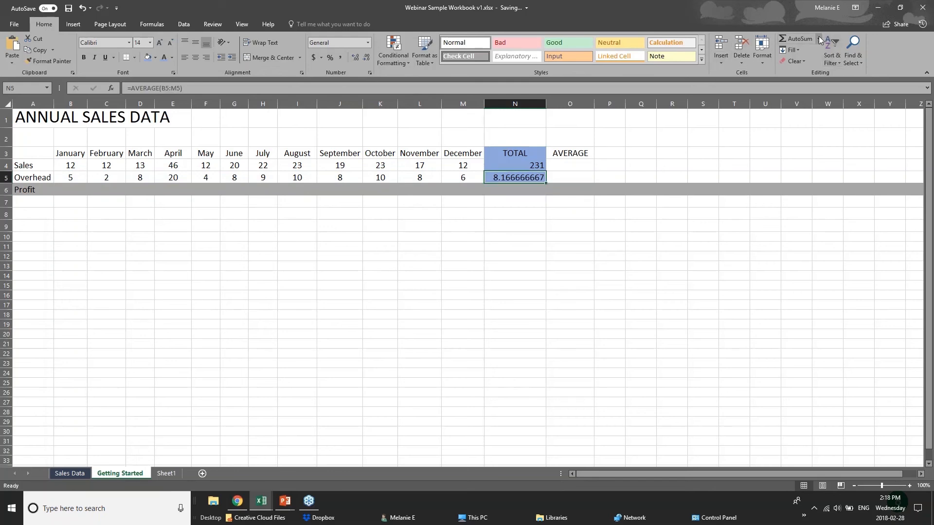
left_click_drag(72, 177, 448, 177)
left_click(500, 179)
left_click(66, 169)
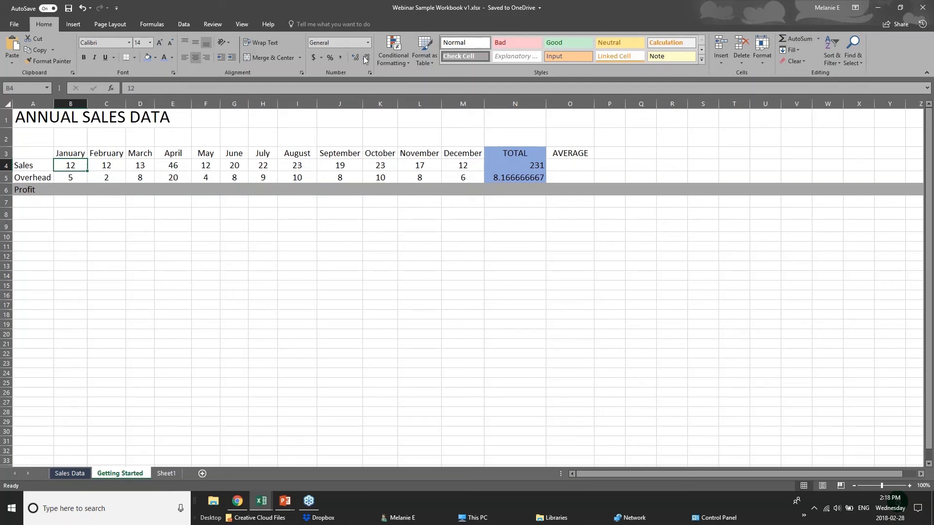
Step: Try an AutoSum SUM in B4 from the Formulas tab, then undo it
left_click(159, 25)
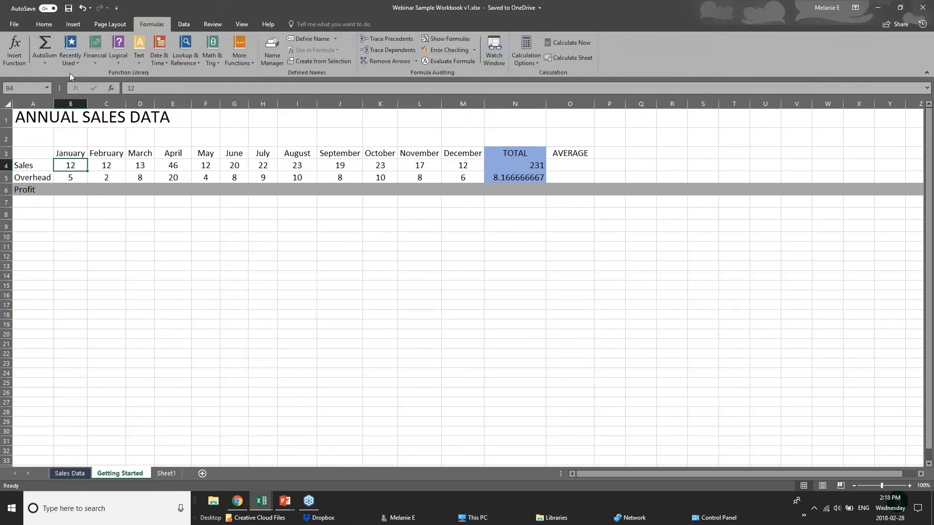
left_click(51, 65)
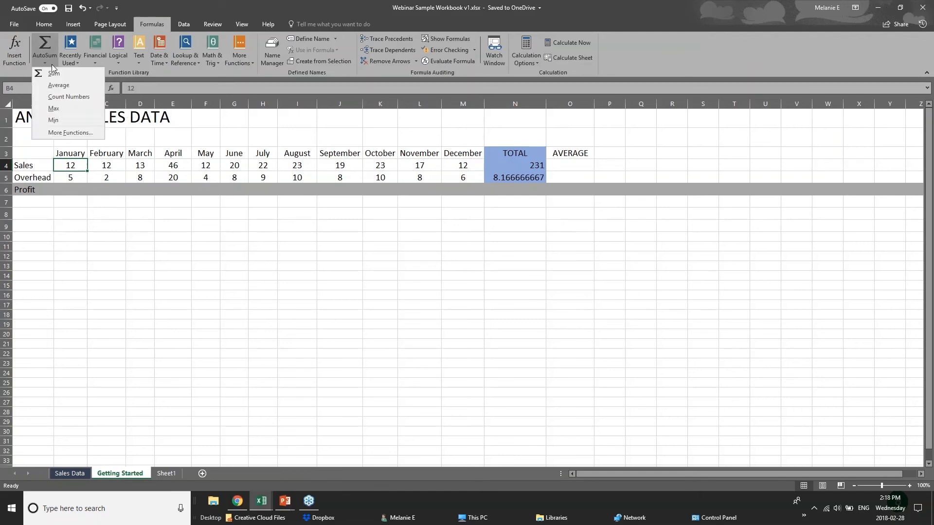
left_click(47, 42)
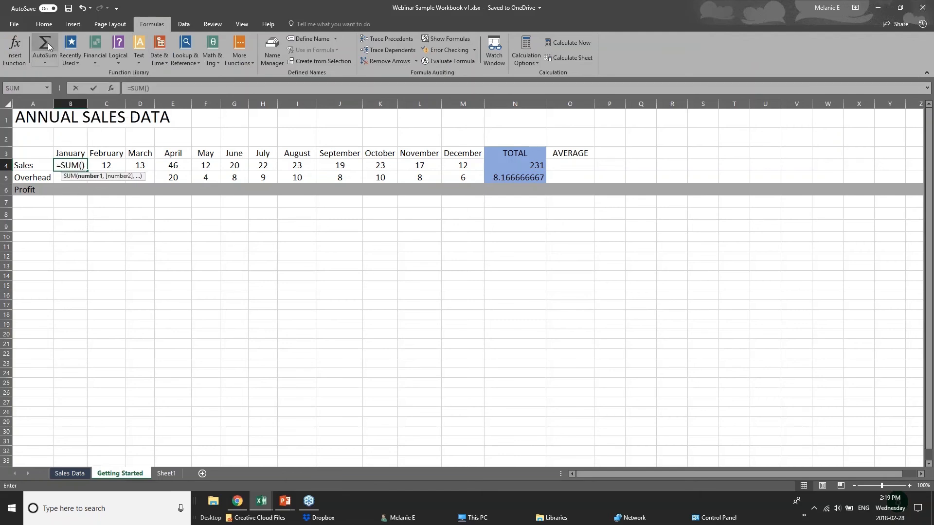
key("ctrl+z")
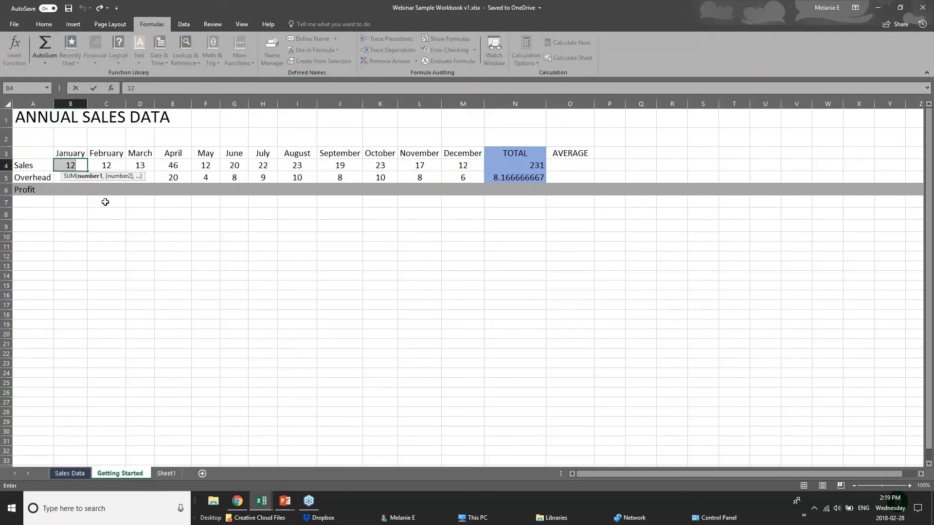
left_click(158, 257)
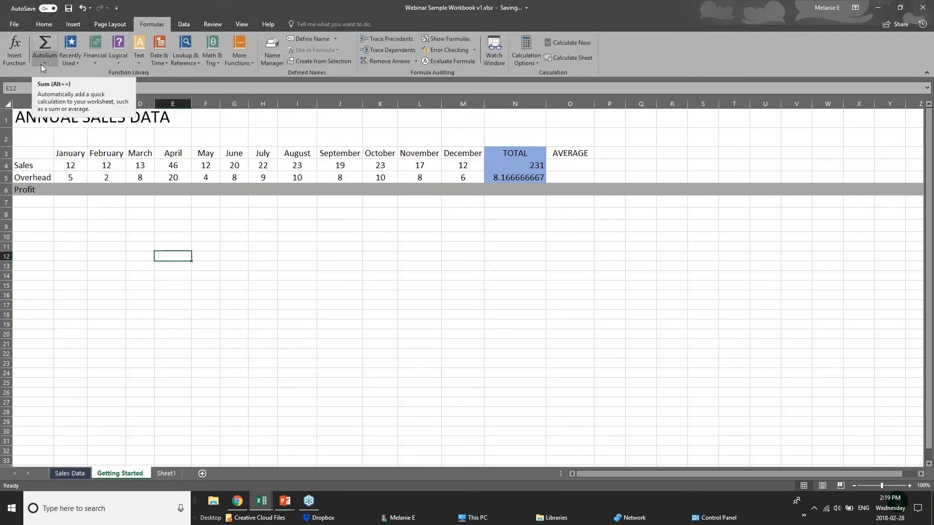
left_click(79, 203)
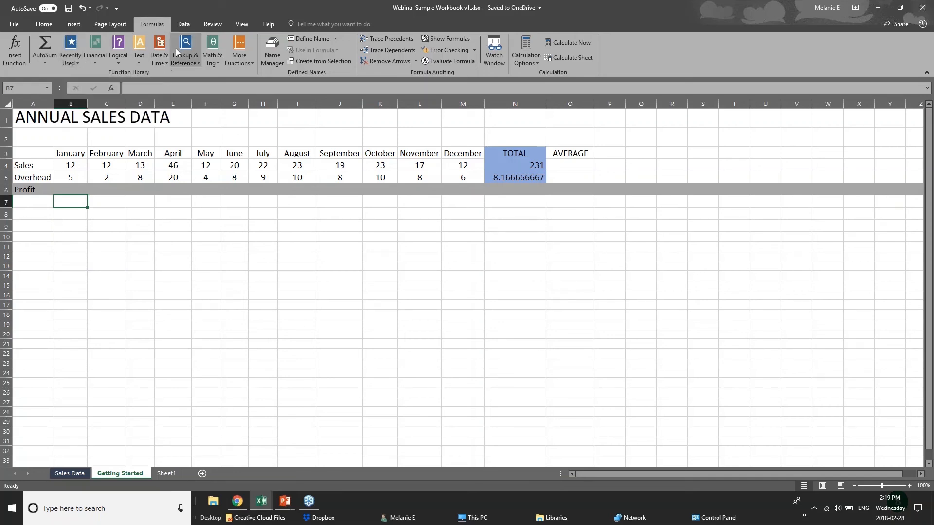
Step: Browse the Recently Used, Logical, Text, Math & Trig, Lookup and Date & Time function lists
left_click(68, 64)
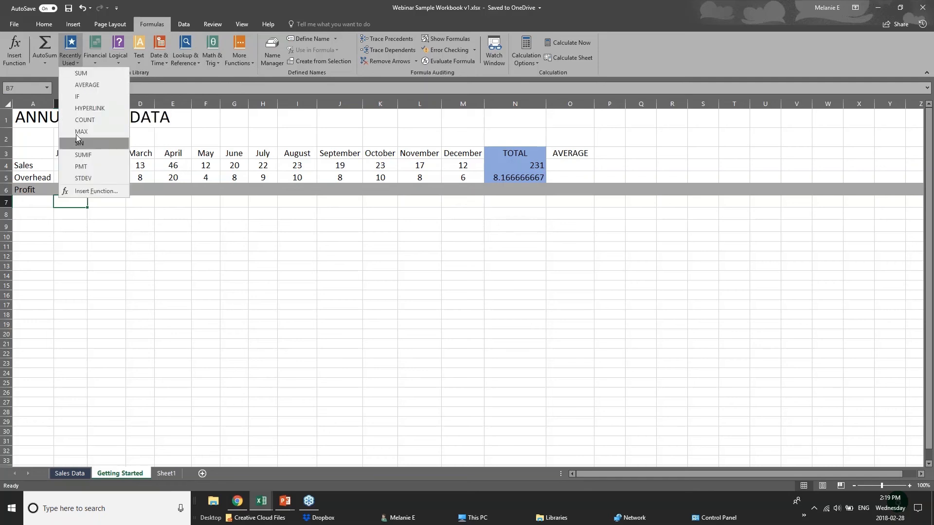
left_click(140, 63)
left_click(117, 62)
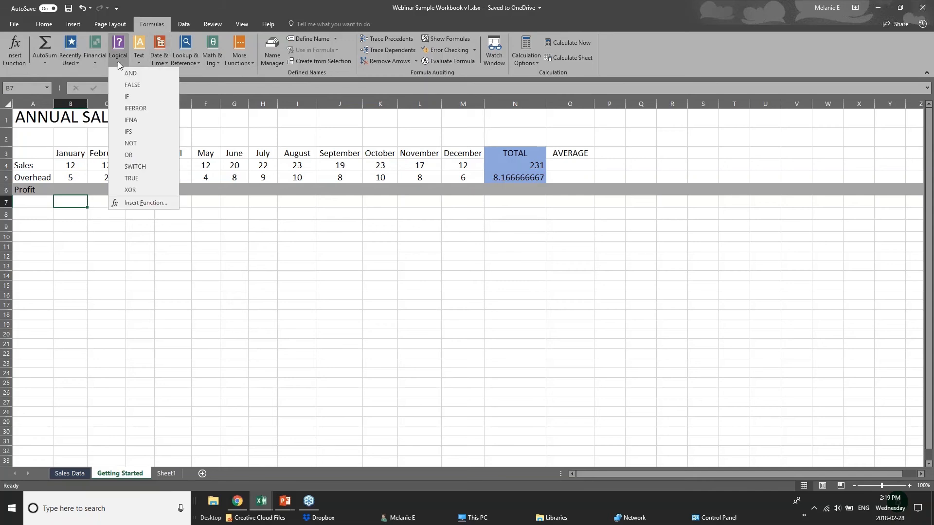
left_click(182, 72)
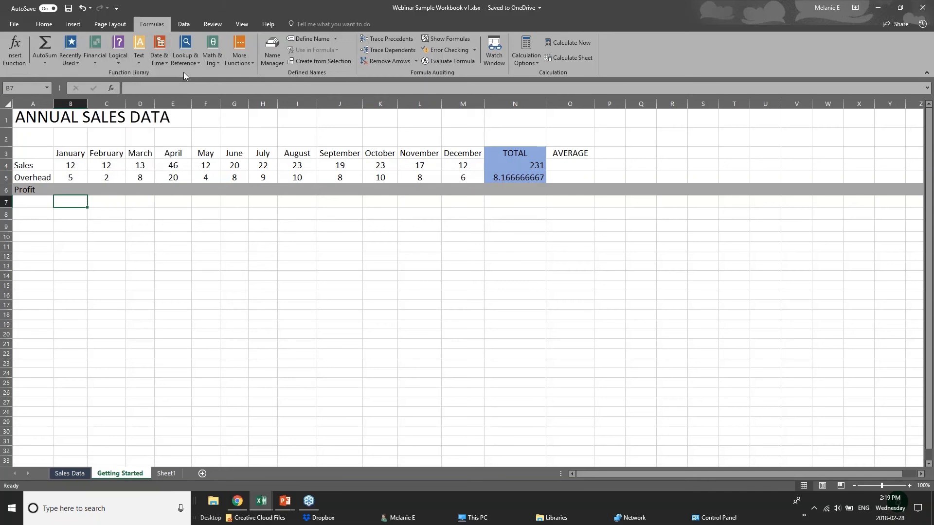
left_click(139, 64)
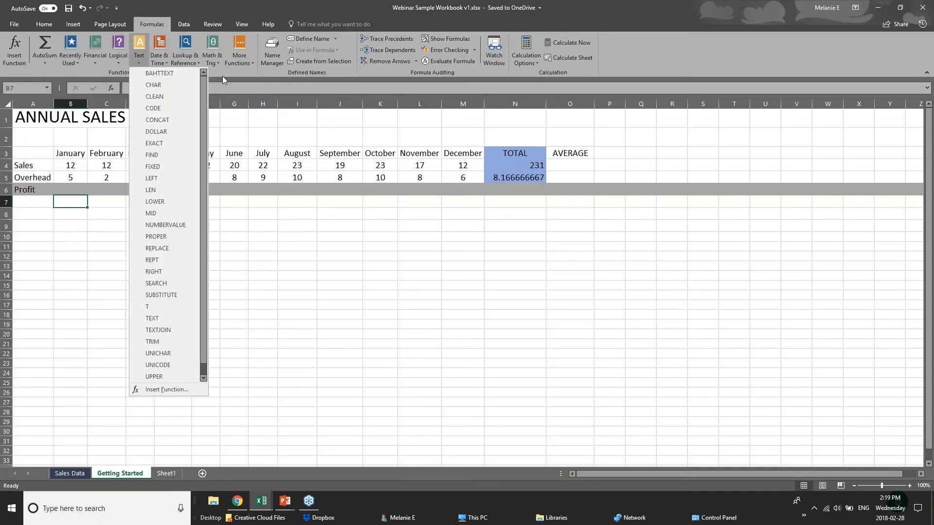
left_click(219, 70)
left_click(212, 60)
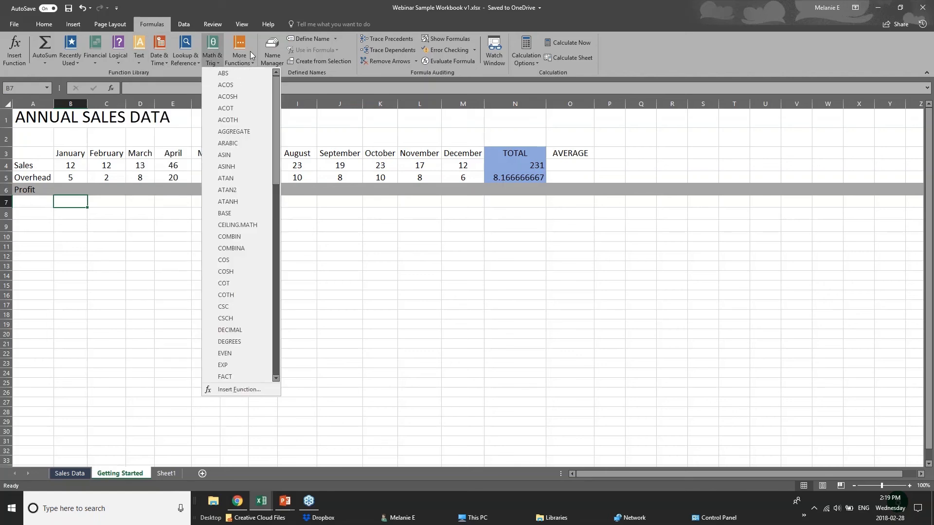
left_click(182, 63)
left_click(181, 65)
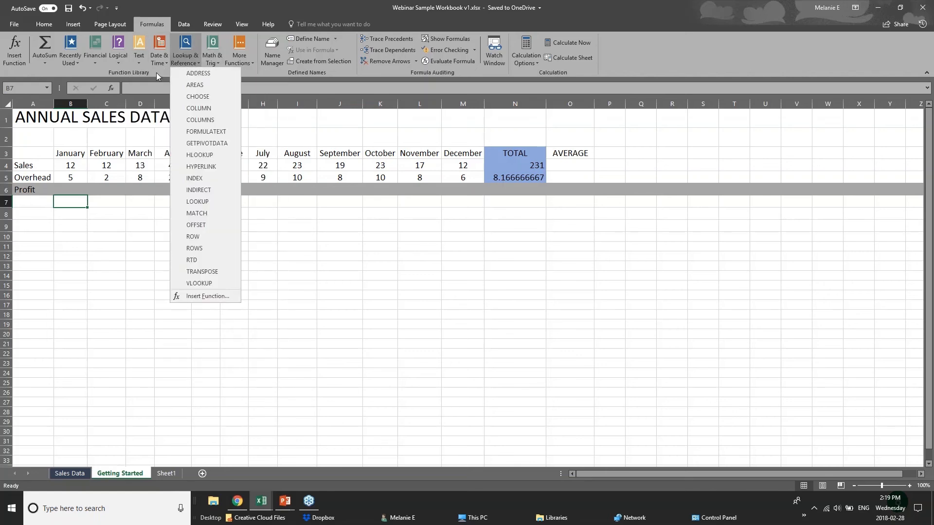
left_click(156, 72)
left_click(158, 63)
left_click(225, 71)
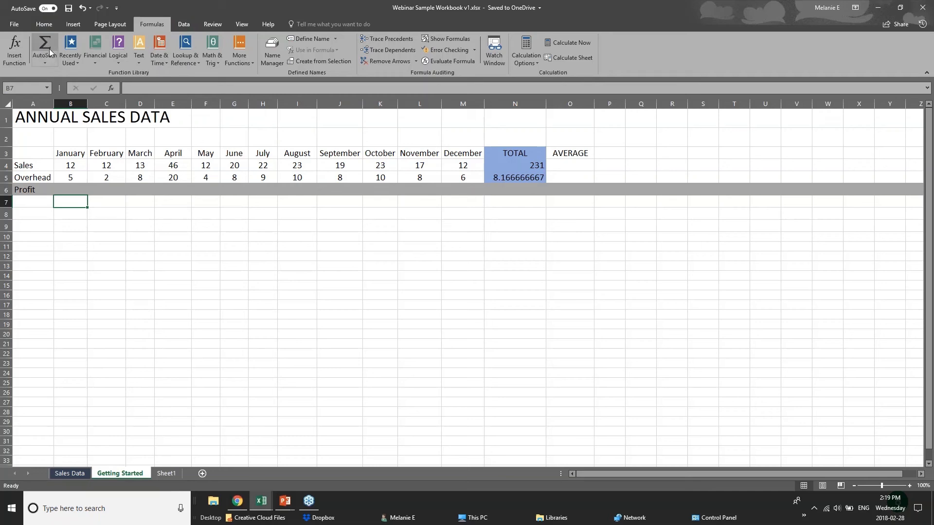
Step: Reopen and close the AutoSum list, then select January's Profit cell B6
left_click(51, 63)
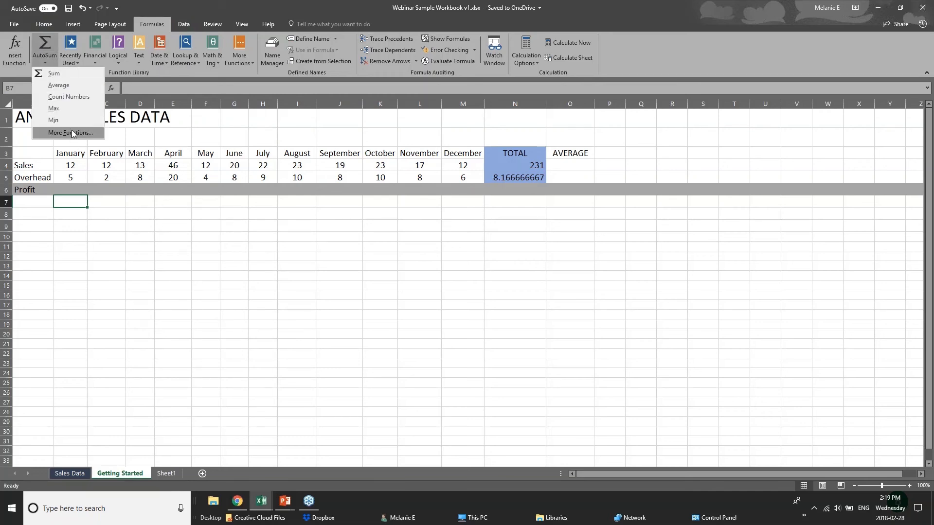
left_click(78, 191)
left_click(77, 190)
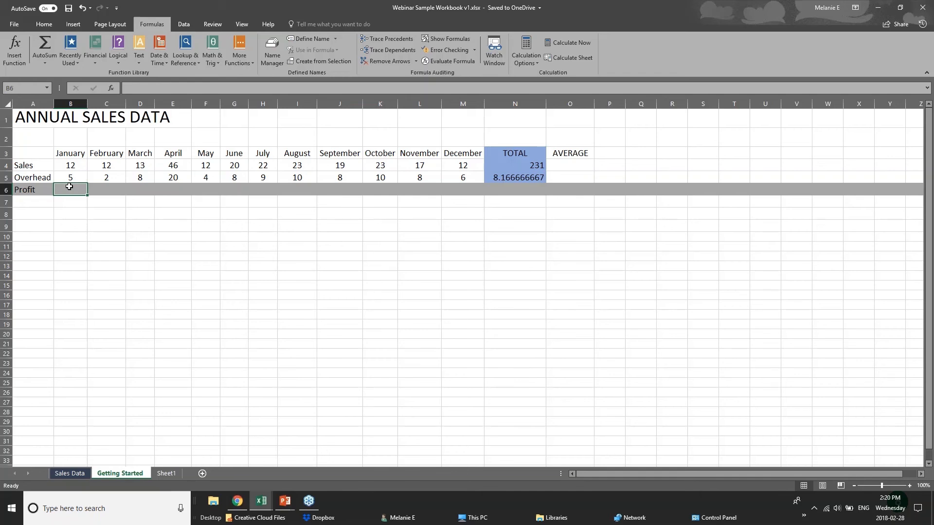
Step: Start a formula in January's Profit cell B6, clearing a mistyped function name
left_click(70, 167)
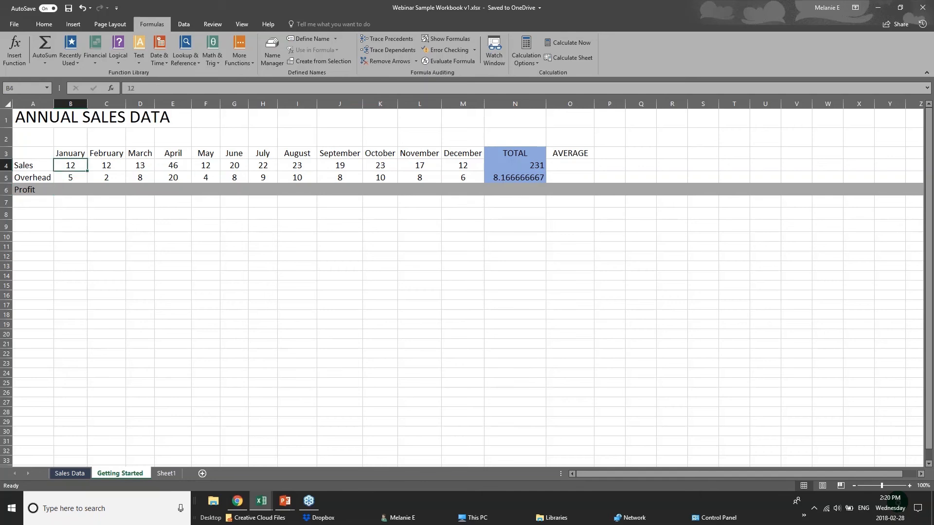
left_click(72, 173)
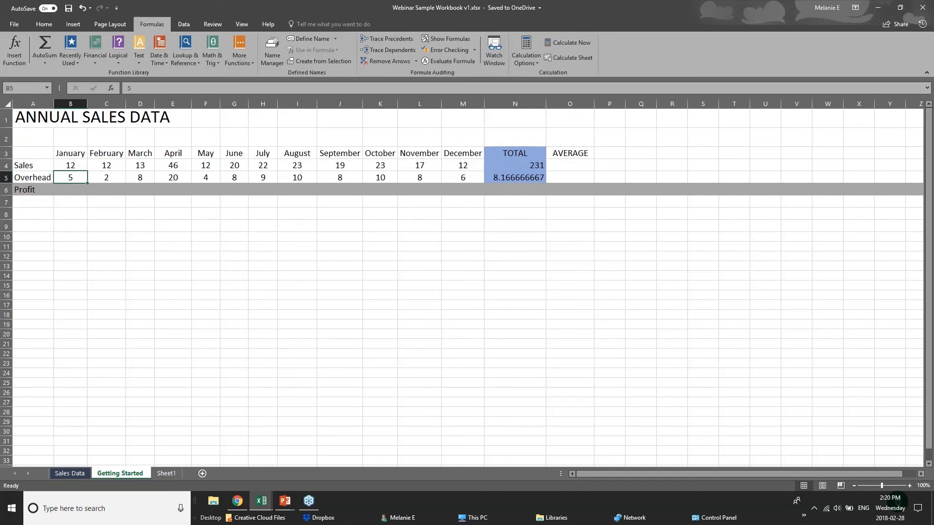
left_click(71, 189)
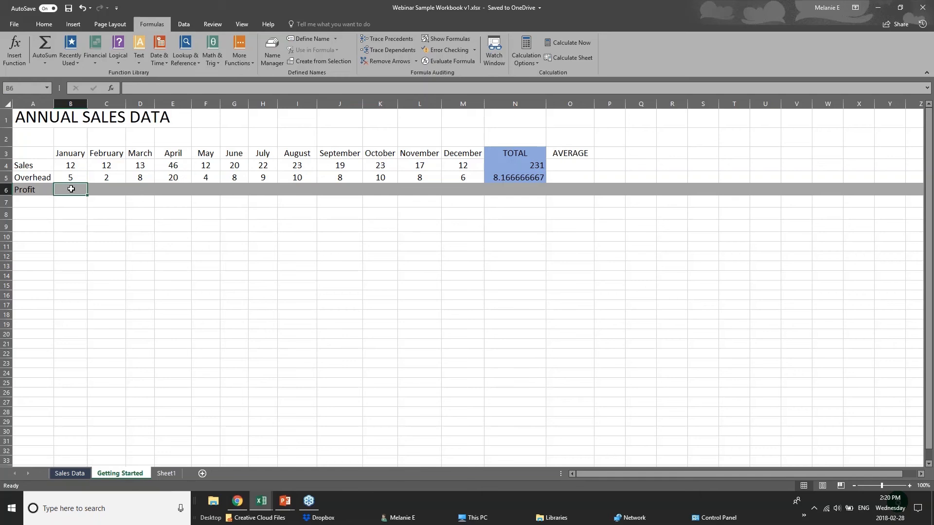
type("=")
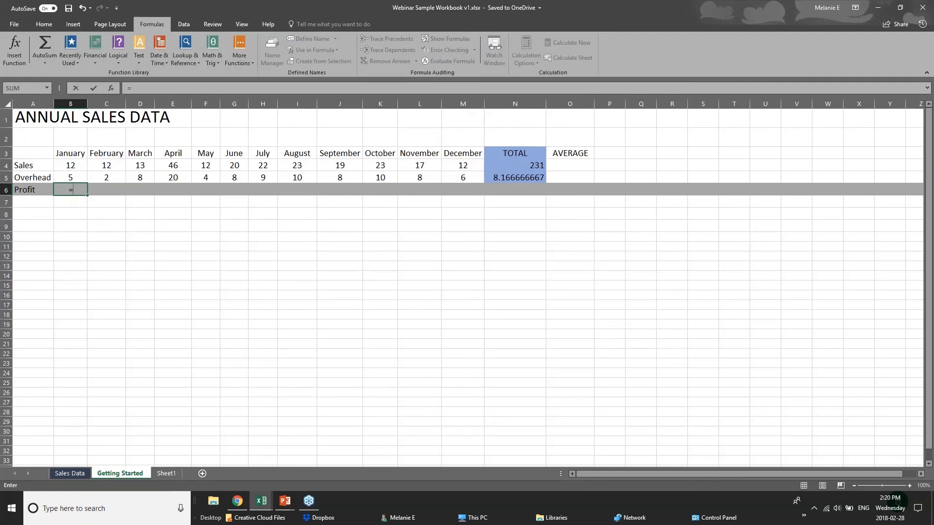
type("sub")
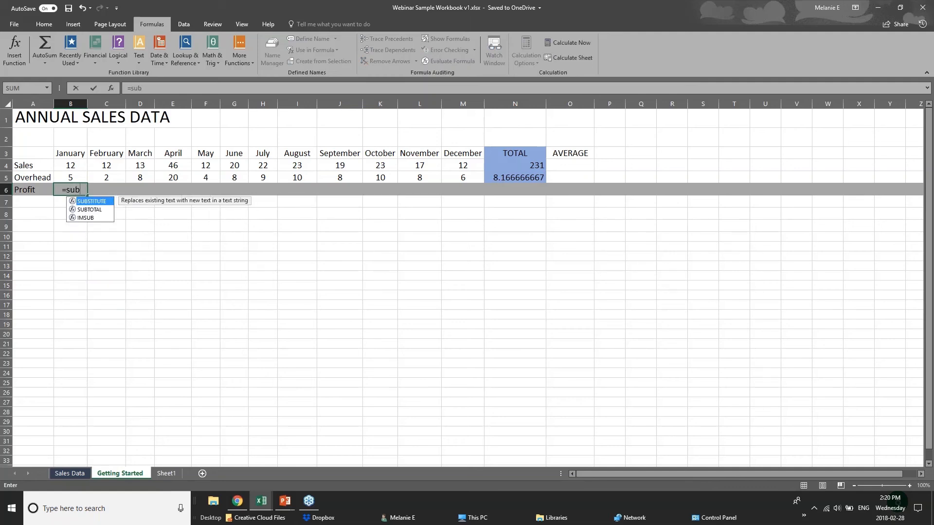
key("BackSpace")
key("BackSpace")
type("uub")
key("BackSpace")
key("BackSpace")
key("BackSpace")
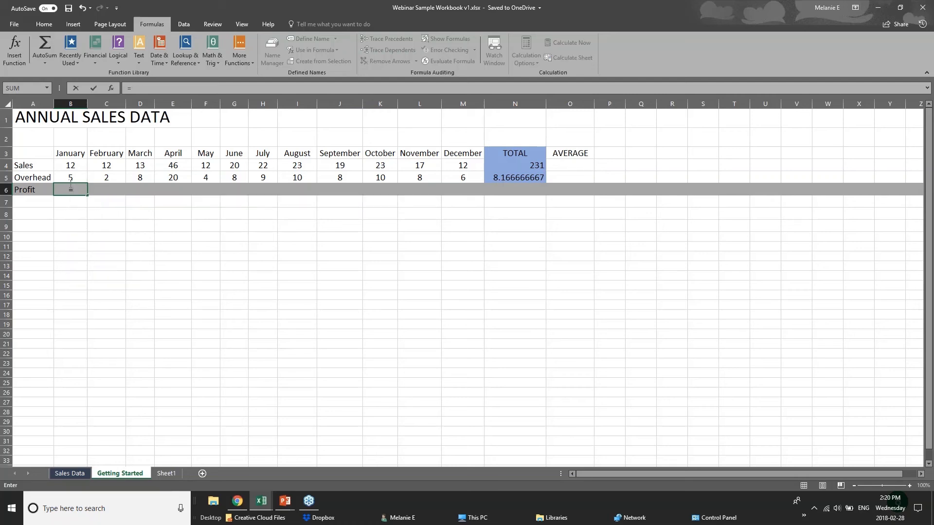
Step: Enter =B4-B5 in B6 so January's Profit shows 7
left_click(77, 165)
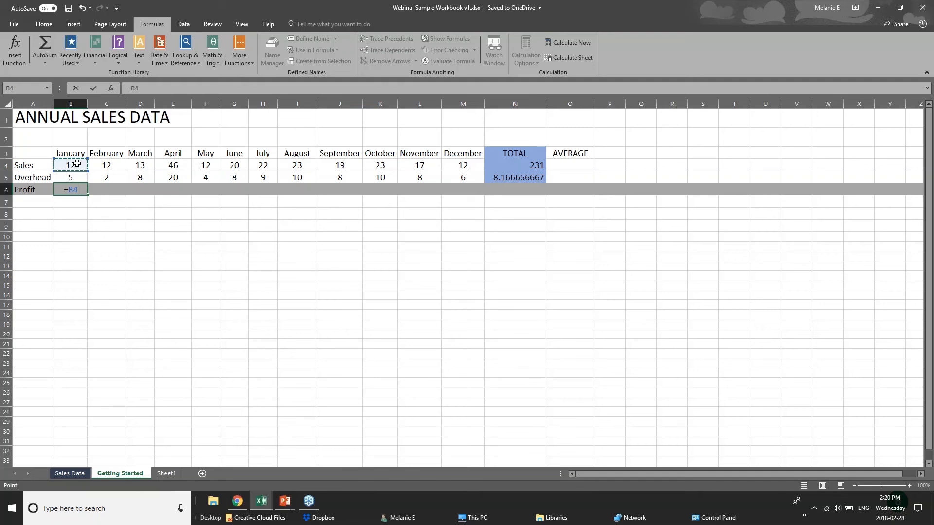
type("-")
left_click(79, 177)
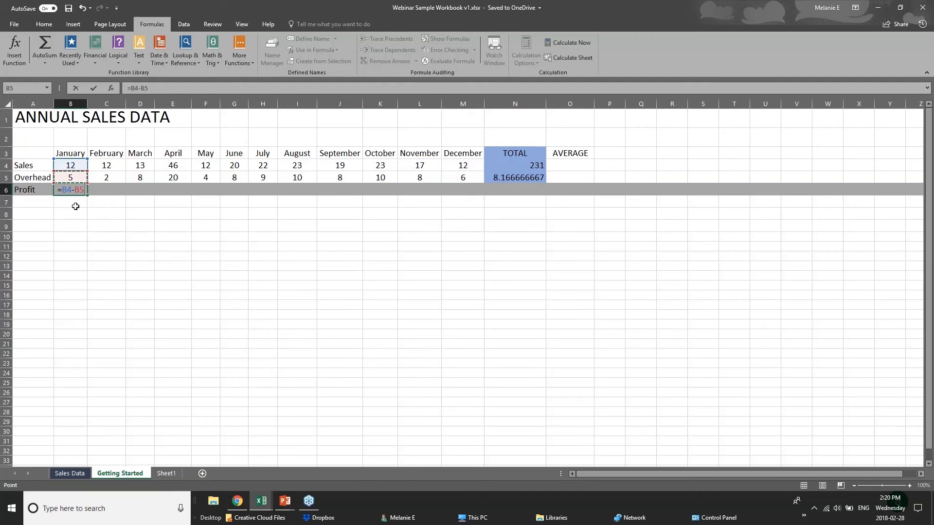
key("Return")
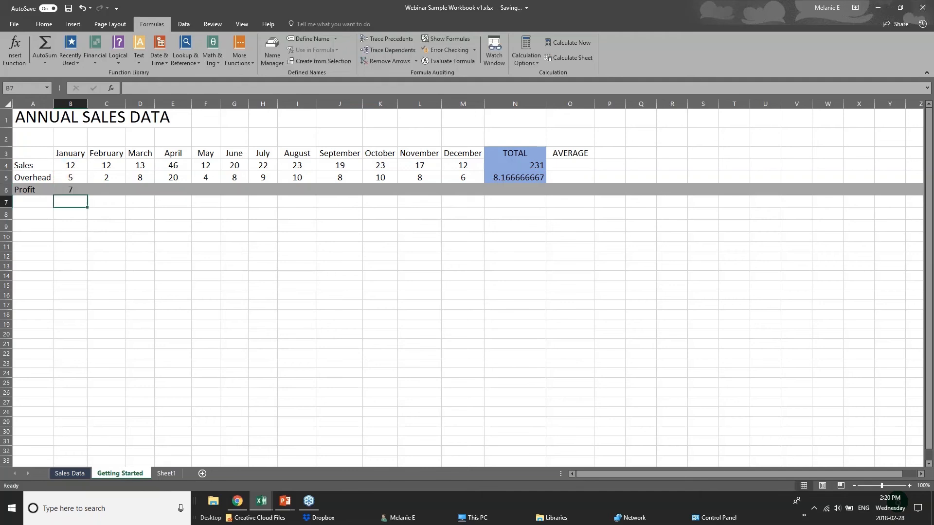
left_click(70, 189)
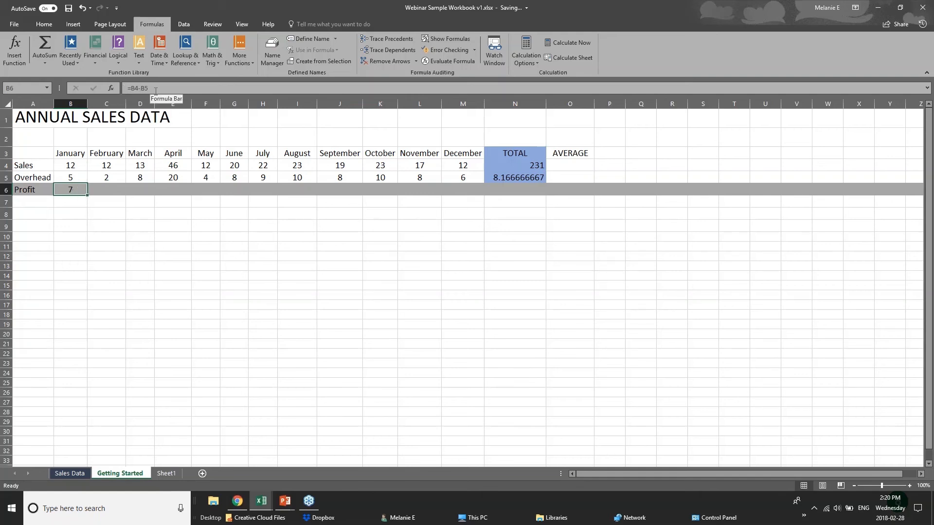
left_click(115, 185)
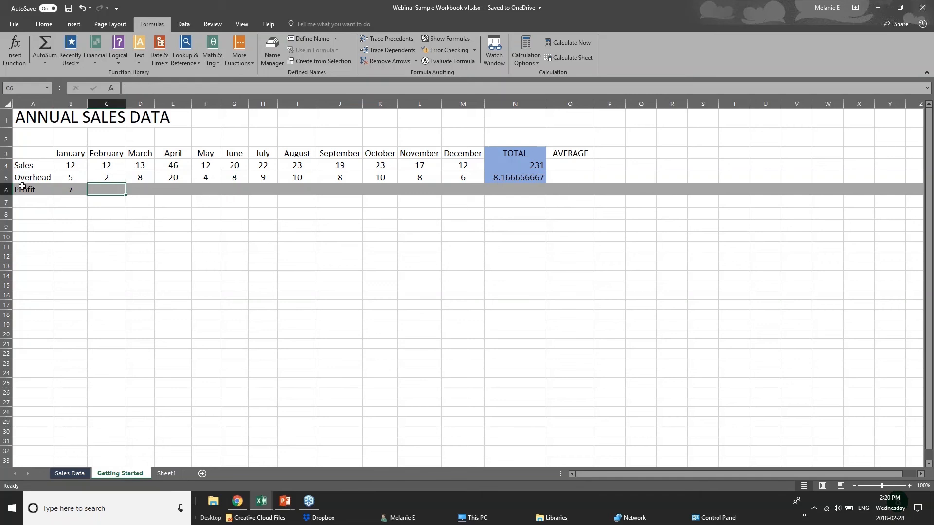
Step: Copy B6's Profit formula and paste it as a formula into C6, showing 10
left_click(62, 190)
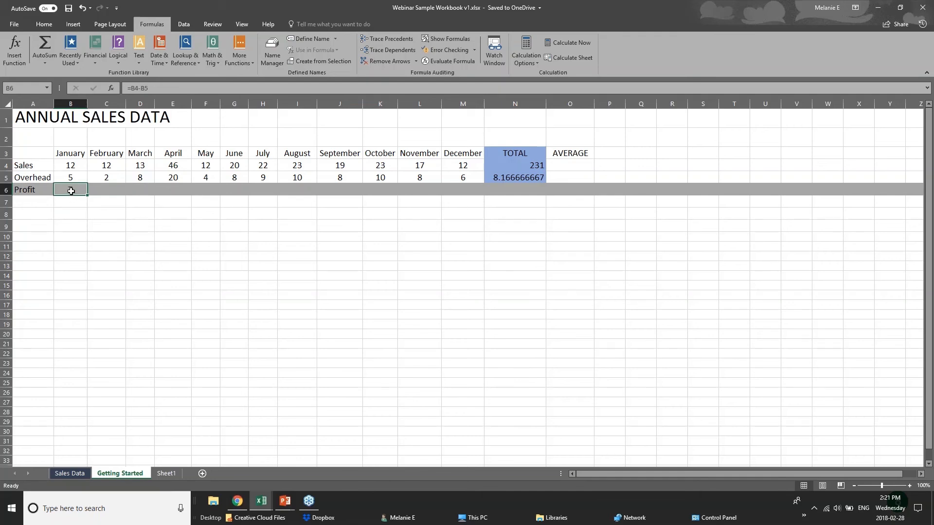
right_click(71, 191)
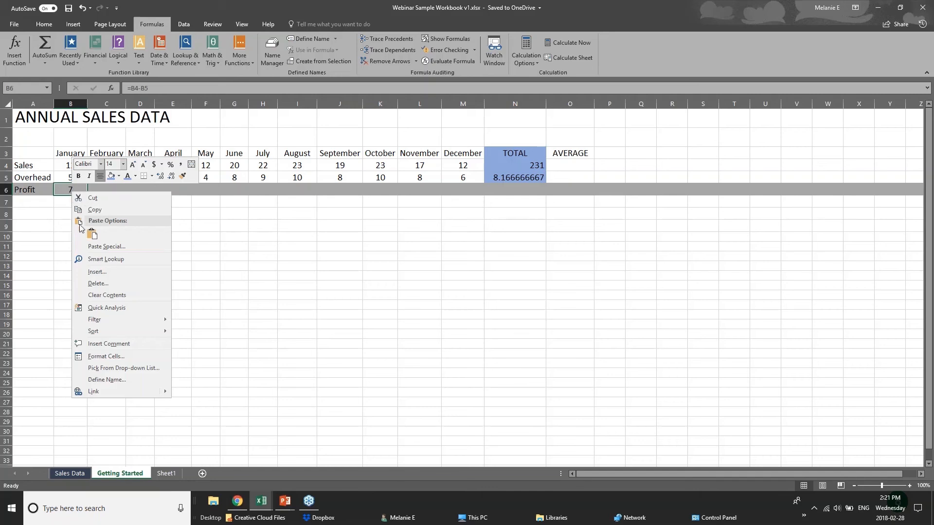
left_click(94, 209)
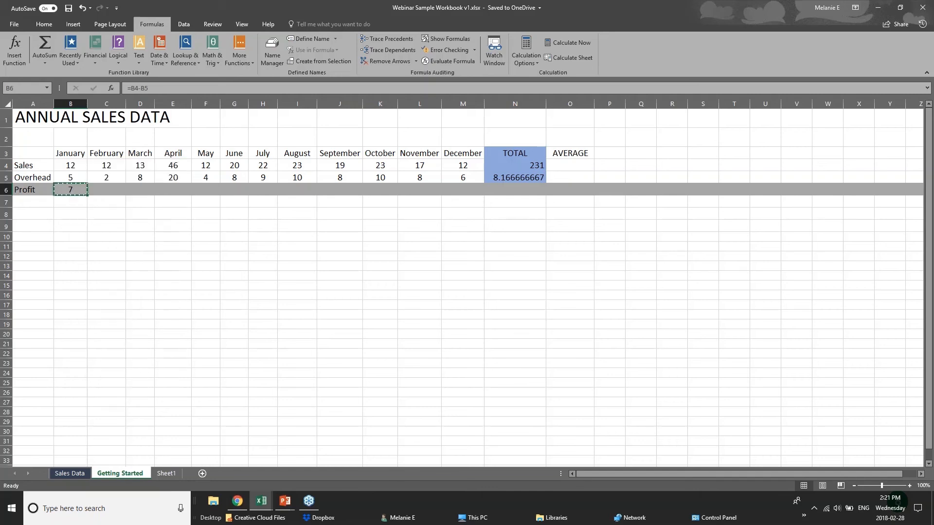
right_click(104, 192)
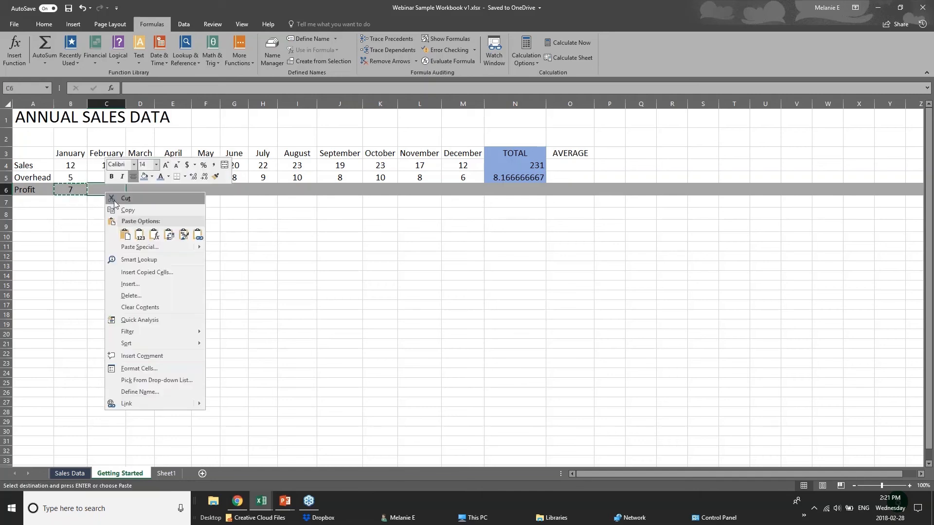
left_click(139, 235)
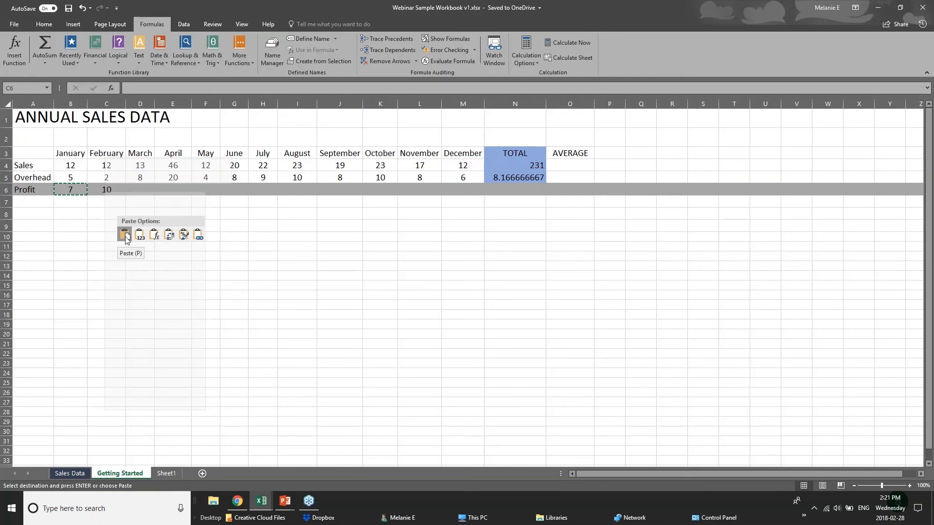
left_click(155, 237)
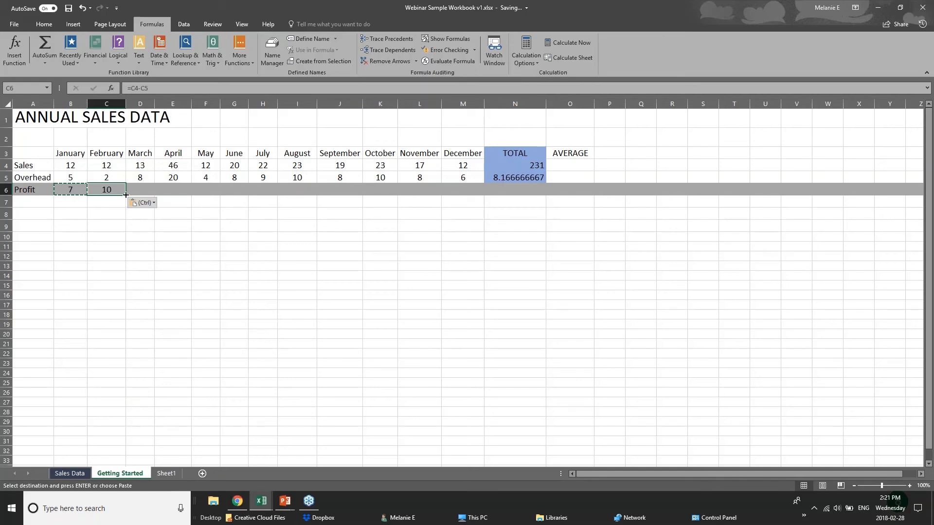
Step: Fill the Profit formula across to M6, giving 10, 5, 26, 8, 12, 13, 13, 11, 13, 9, 6
left_click_drag(126, 195, 469, 196)
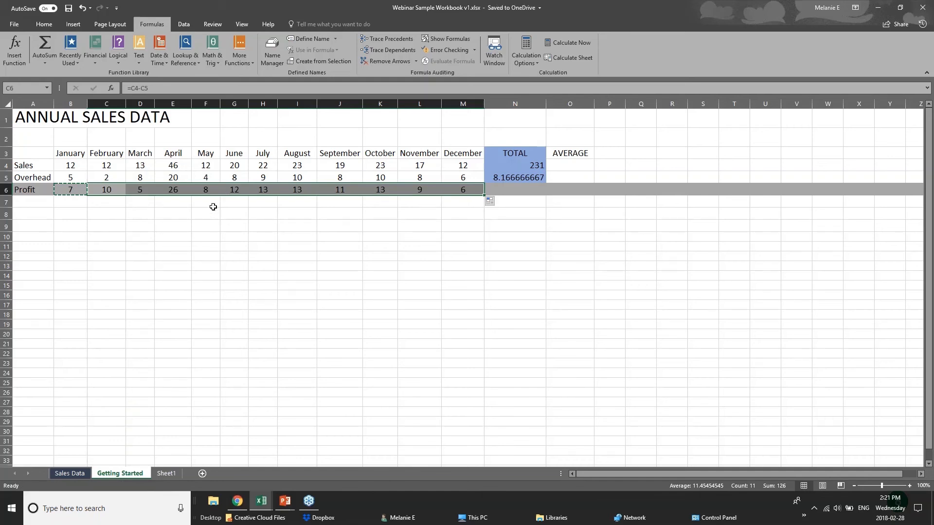
left_click(58, 162)
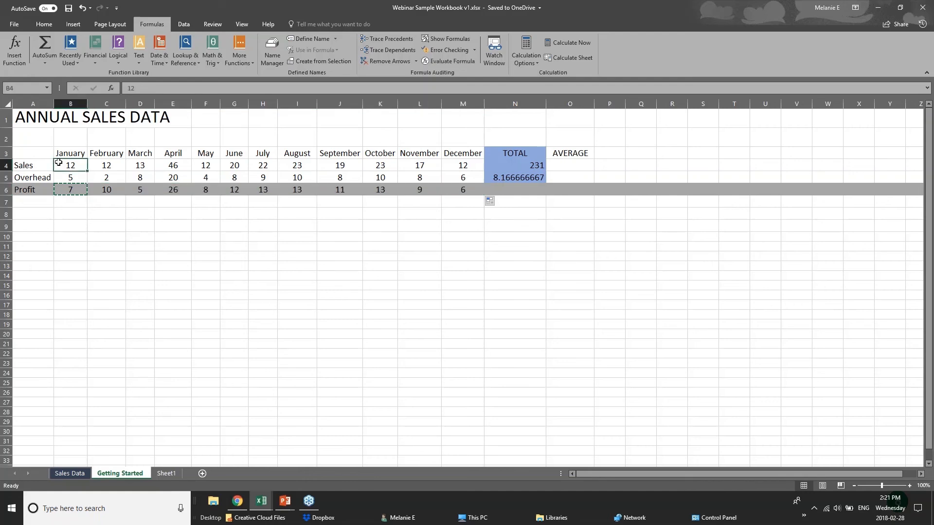
left_click(80, 201)
left_click(532, 190)
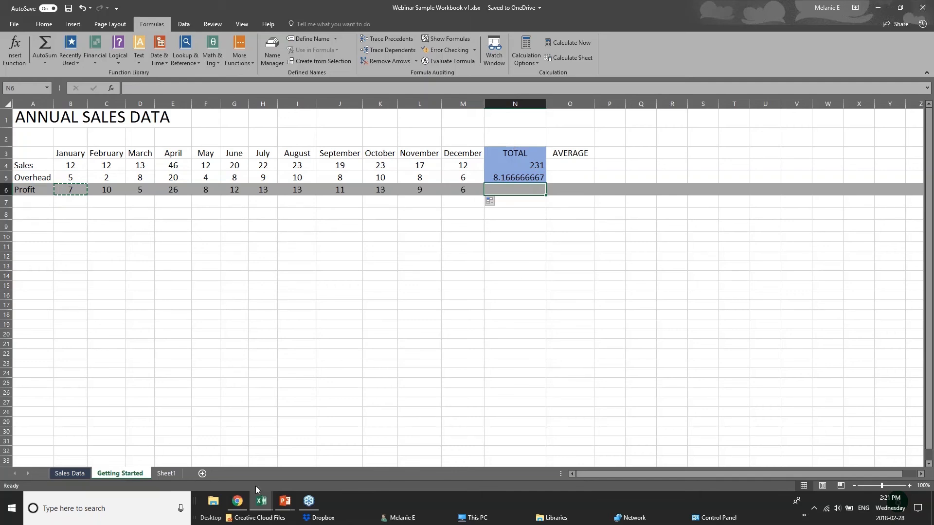
Step: Advance the PowerPoint deck to the Formatting Worksheets slide, then return to the Webinar workbook
left_click(285, 501)
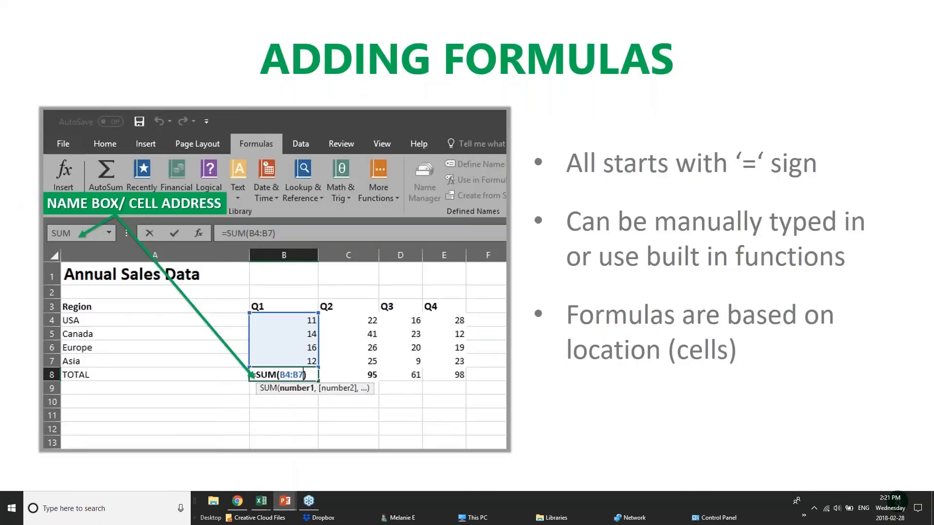
key("Right")
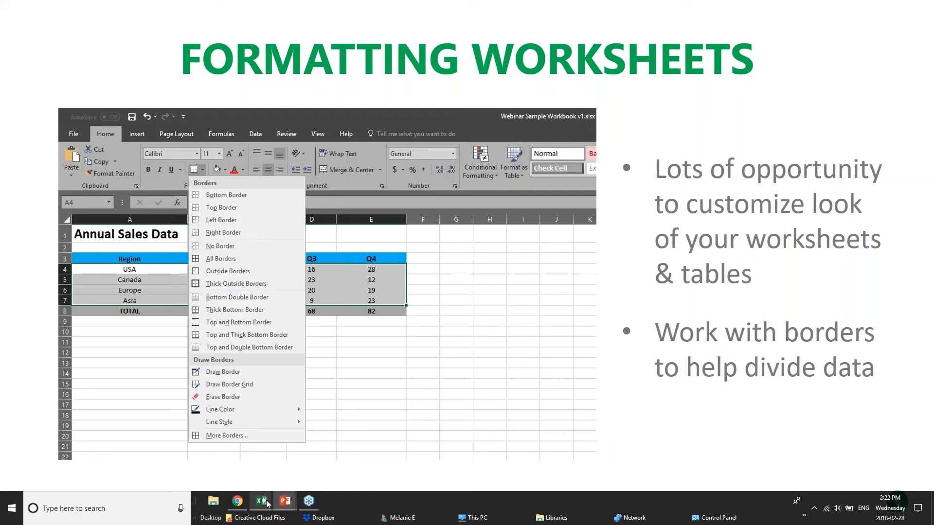
mouse_move(261, 501)
left_click(361, 448)
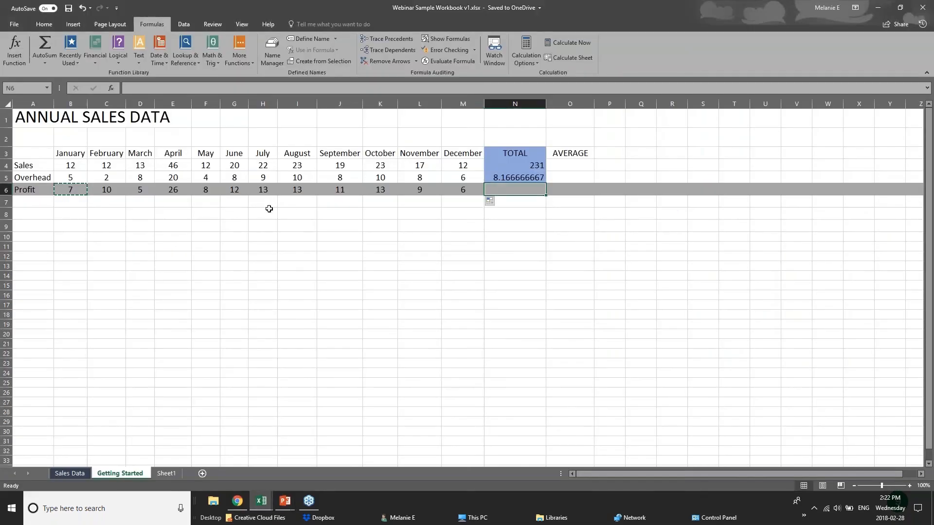
Step: Switch to the Sales Data sheet and bring up the pivotTables.xlsx workbook's Creating sheet
left_click(271, 225)
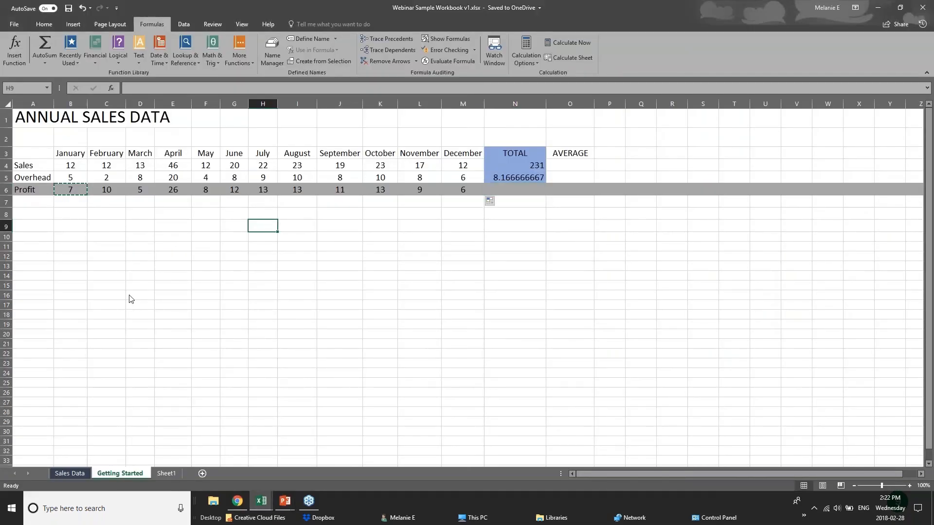
left_click(69, 473)
left_click(261, 501)
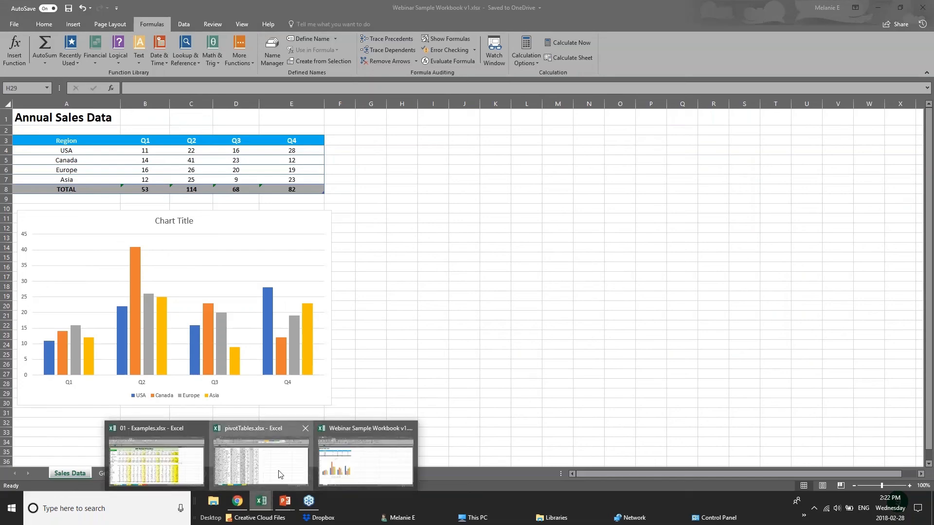
left_click(280, 474)
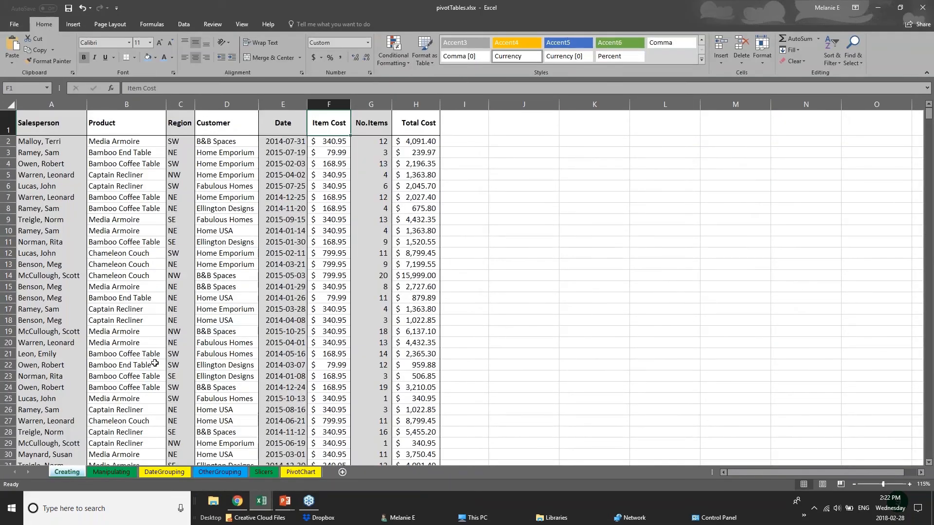
scroll(154, 364, "down", 1)
scroll(154, 363, "down", 20)
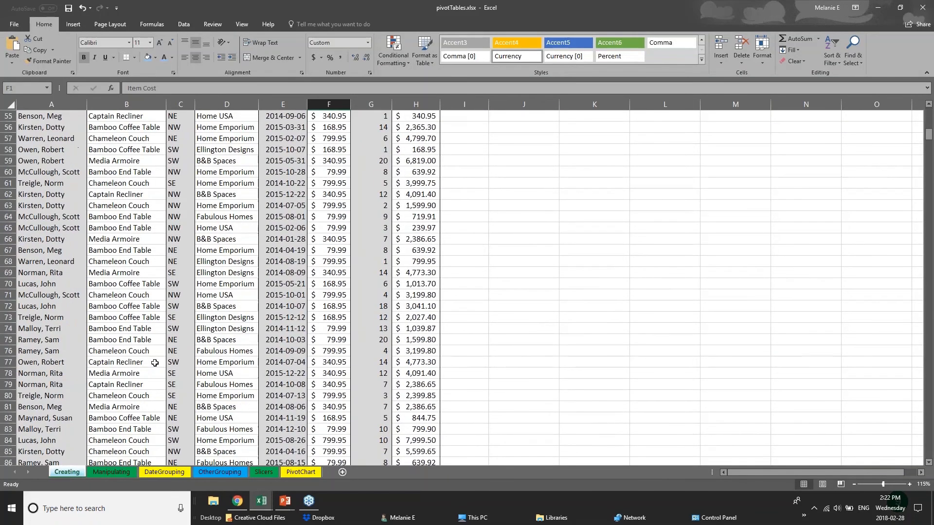
scroll(183, 321, "up", 20)
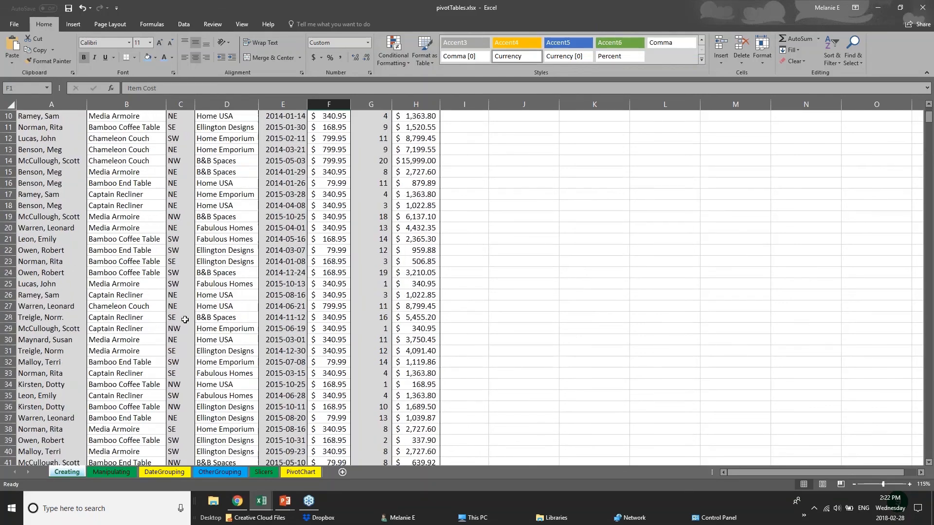
Step: Select columns Salesperson through Total Cost (A–H) one after another
left_click(56, 155)
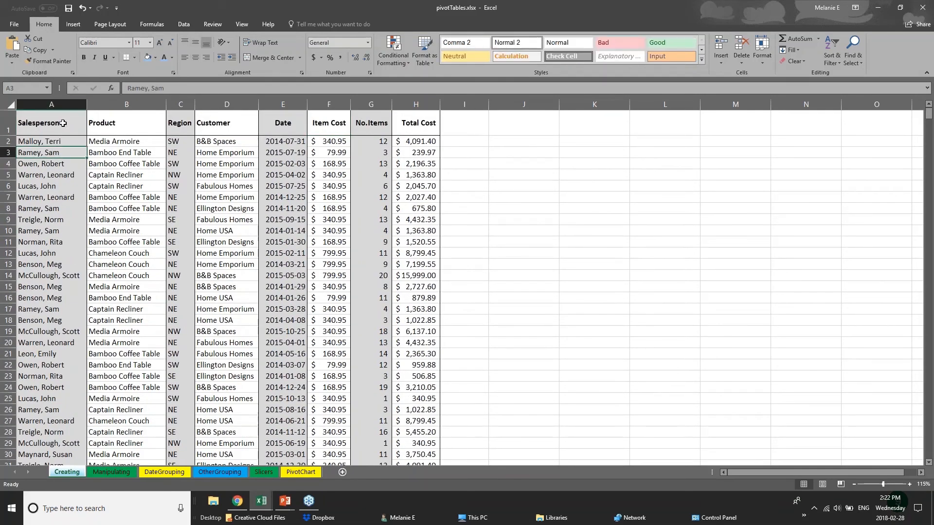
left_click(56, 129)
left_click(52, 104)
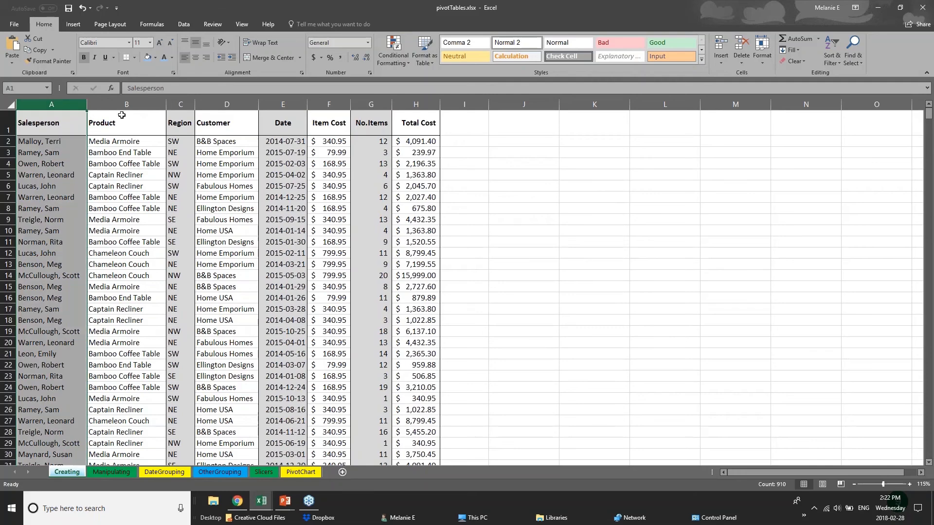
left_click(126, 104)
left_click(181, 104)
left_click(226, 104)
left_click(283, 104)
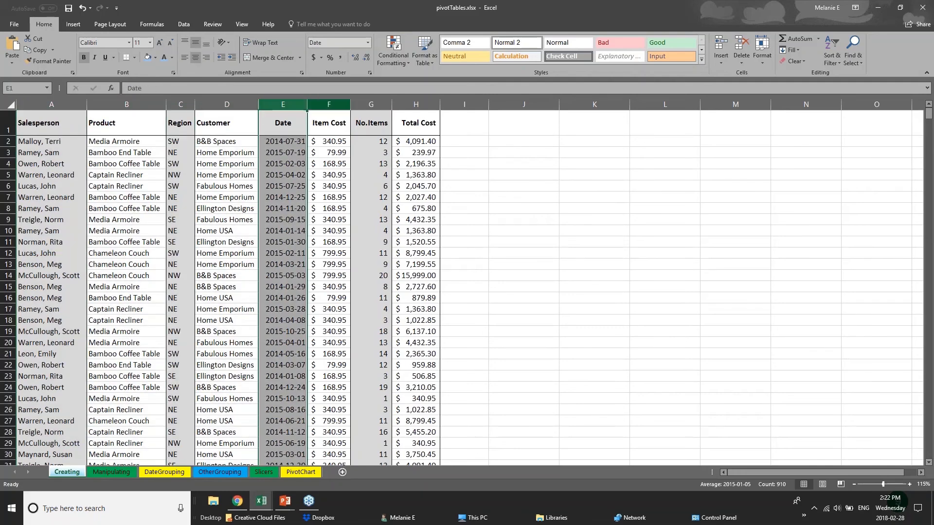
left_click(329, 104)
left_click(371, 104)
left_click(410, 104)
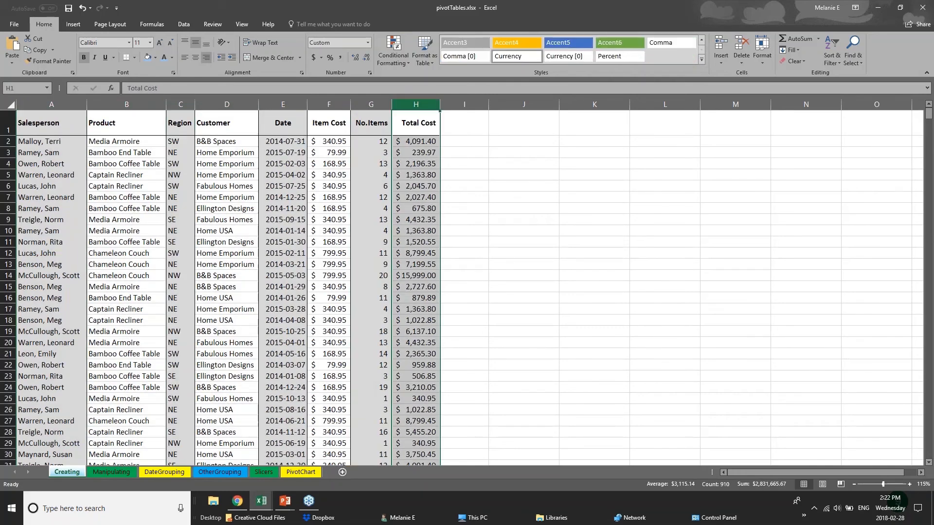
left_click(52, 104)
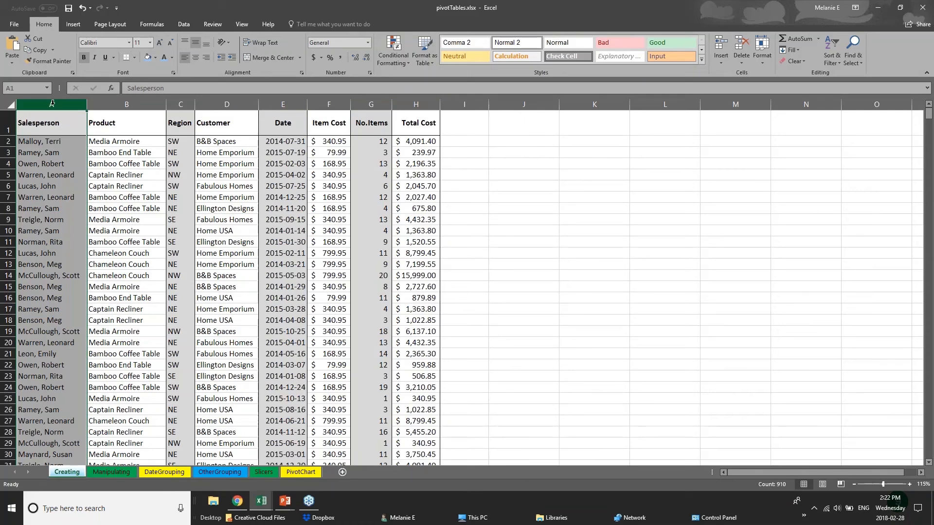
Step: Fill the Salesperson column with blue
right_click(52, 104)
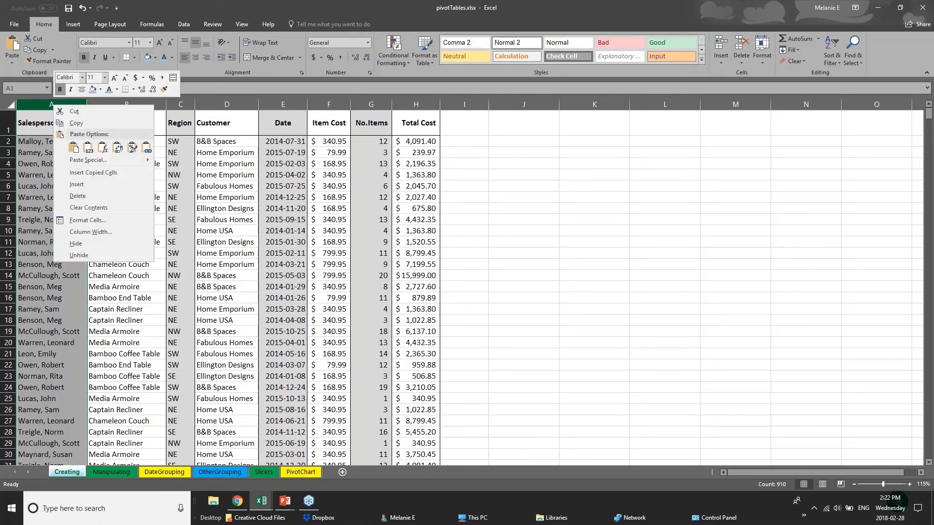
left_click(100, 90)
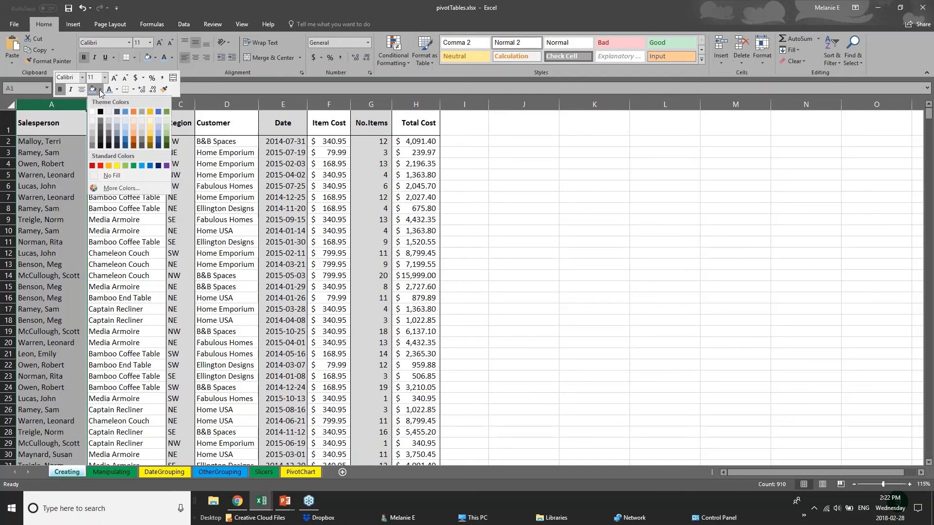
left_click(125, 137)
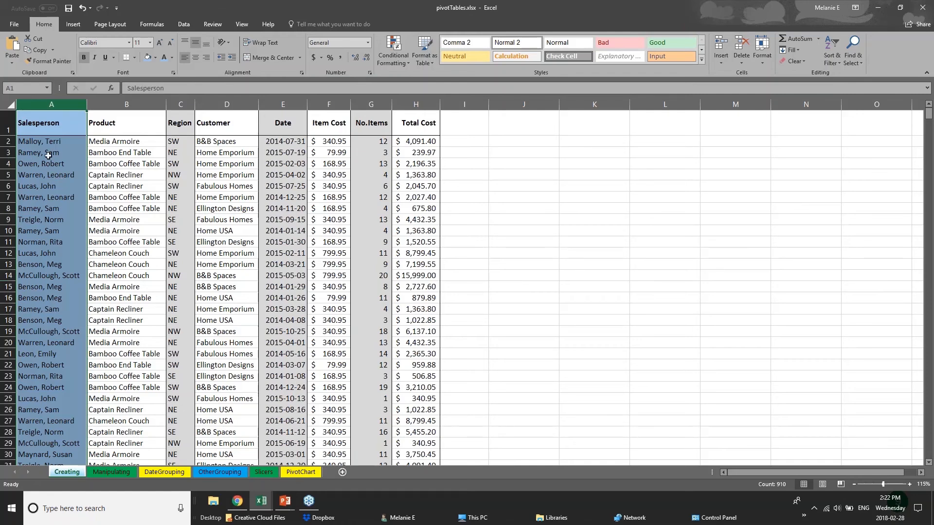
left_click(29, 158)
Step: Add a thick bottom border under header row 1 (A1:H1)
left_click(37, 126)
left_click_drag(102, 126, 428, 125)
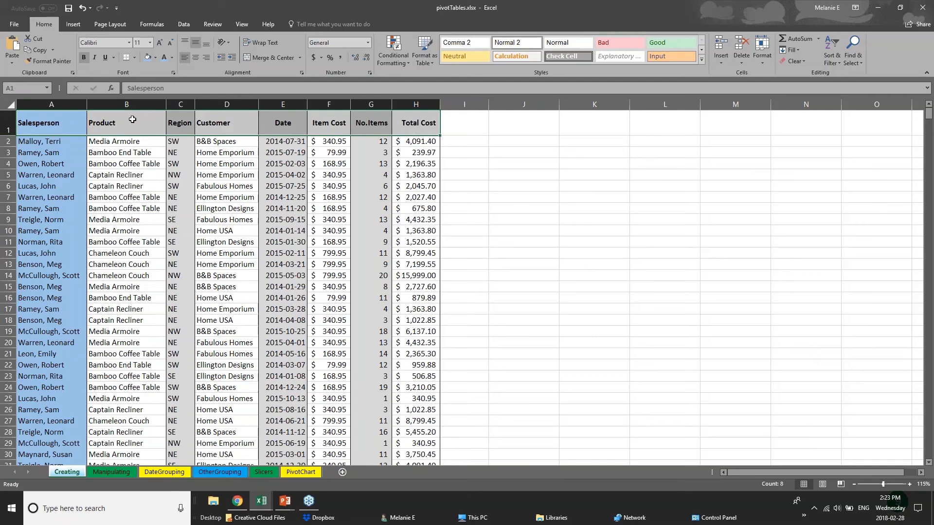
left_click(8, 128)
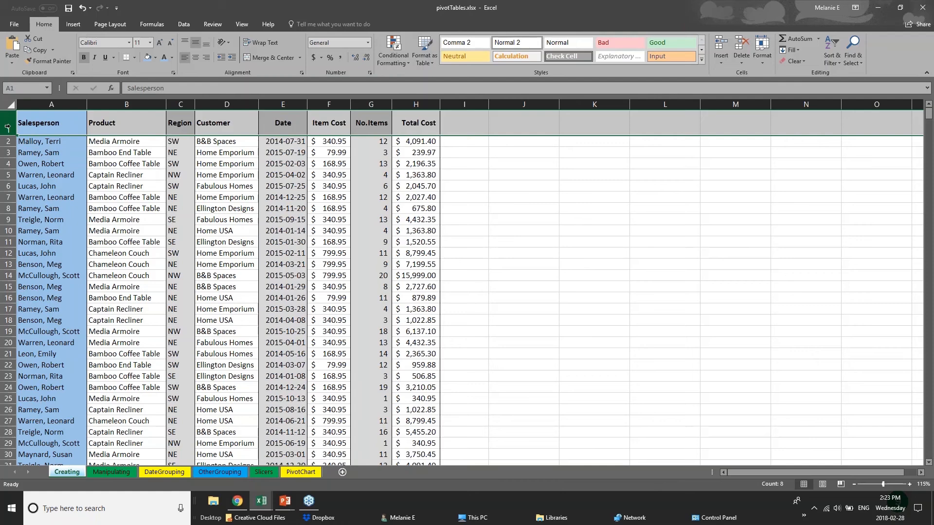
left_click(136, 58)
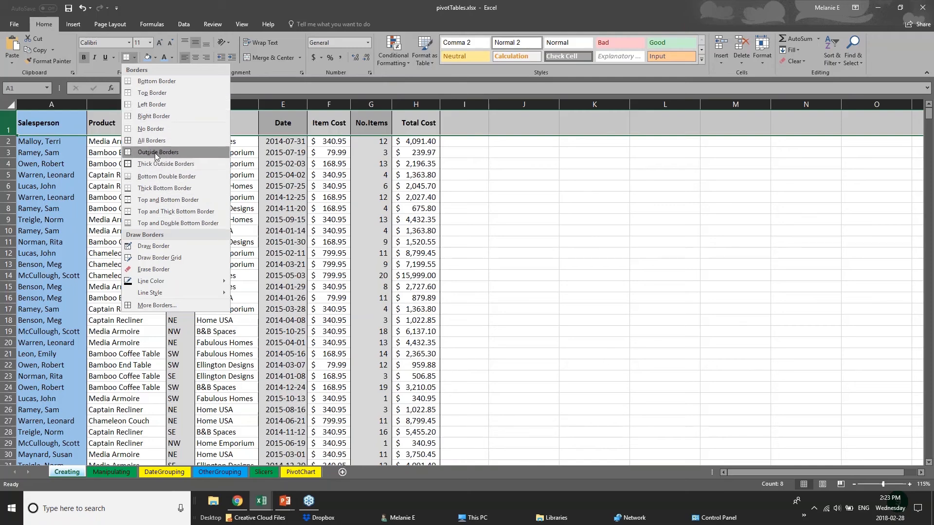
left_click(7, 125)
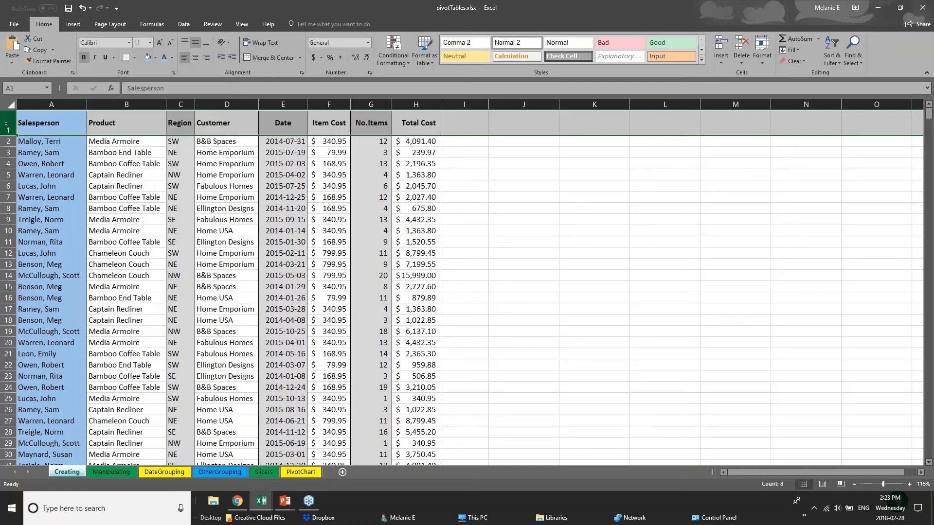
left_click(134, 58)
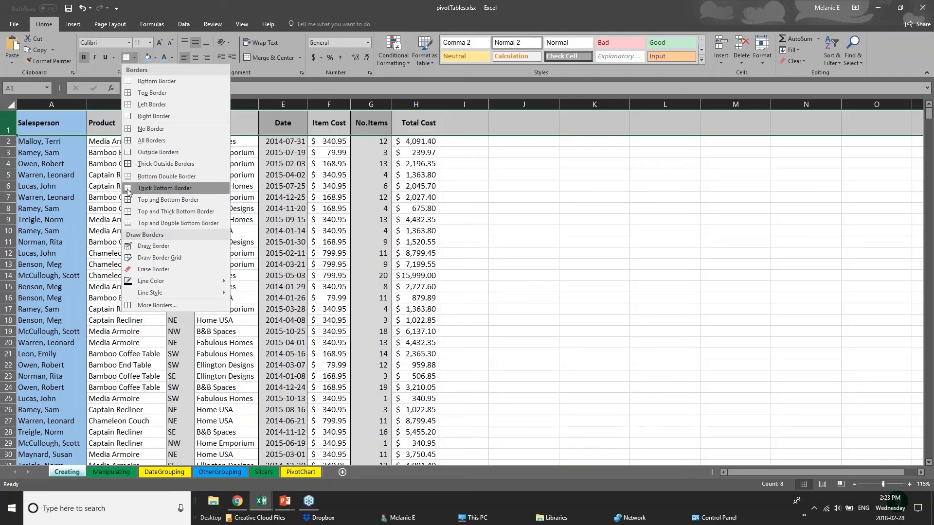
left_click(165, 189)
left_click(464, 175)
left_click_drag(57, 128, 424, 121)
left_click(218, 294)
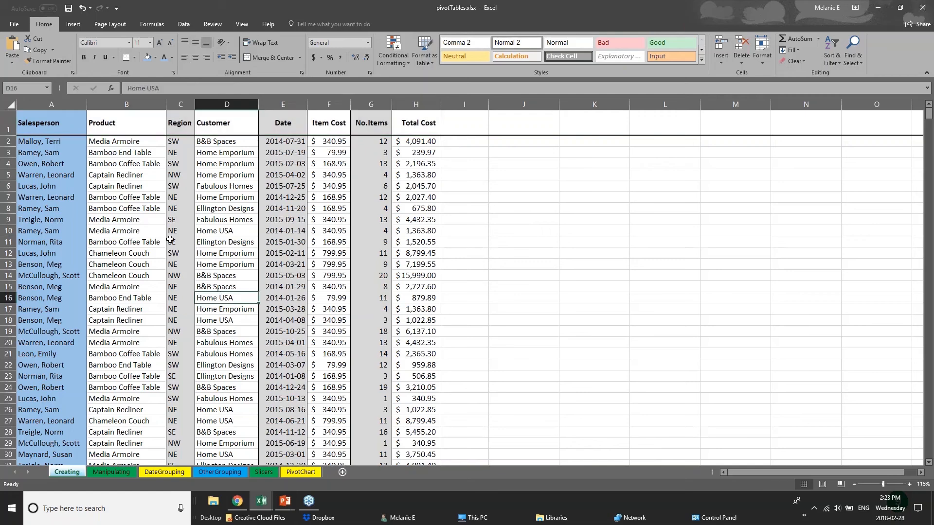
Step: Visit the DateGrouping, Slicers and PivotChart sheets
scroll(68, 386, "down", 1)
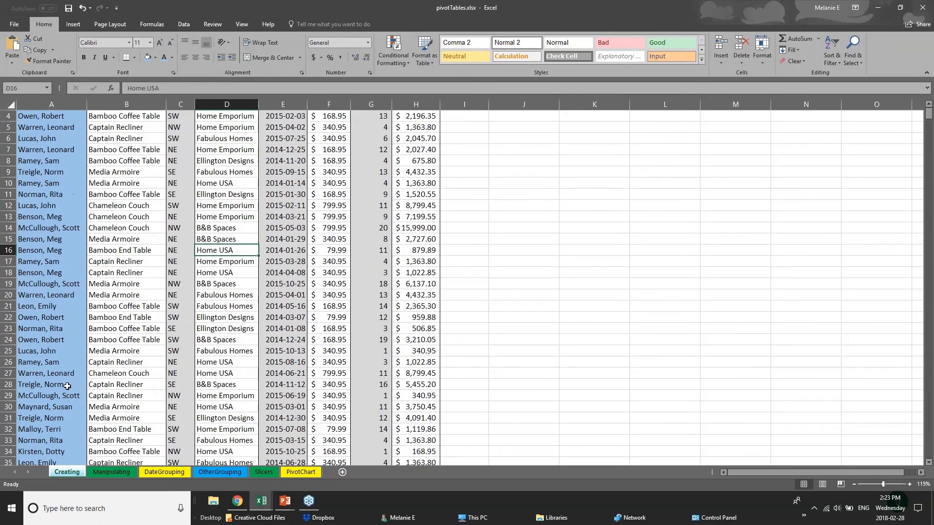
scroll(67, 386, "down", 8)
left_click(165, 472)
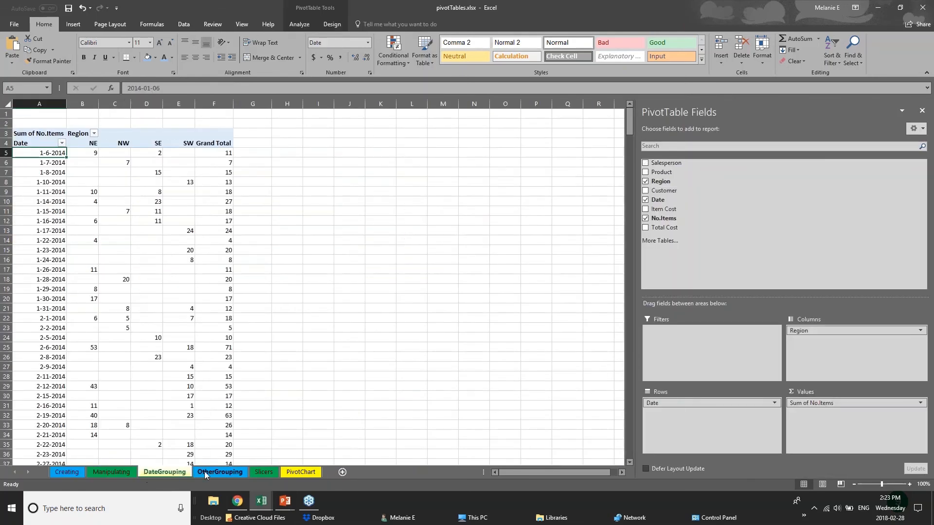
left_click(263, 472)
left_click(291, 472)
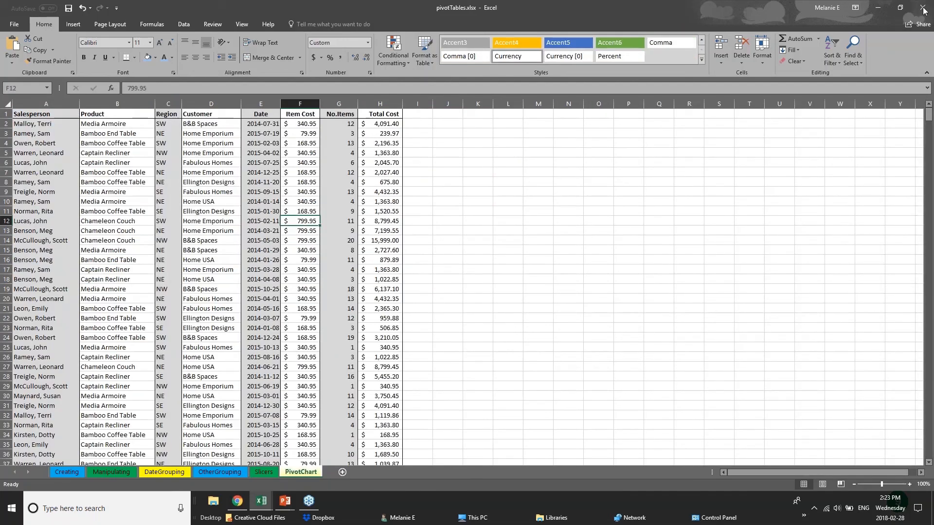
left_click(924, 10)
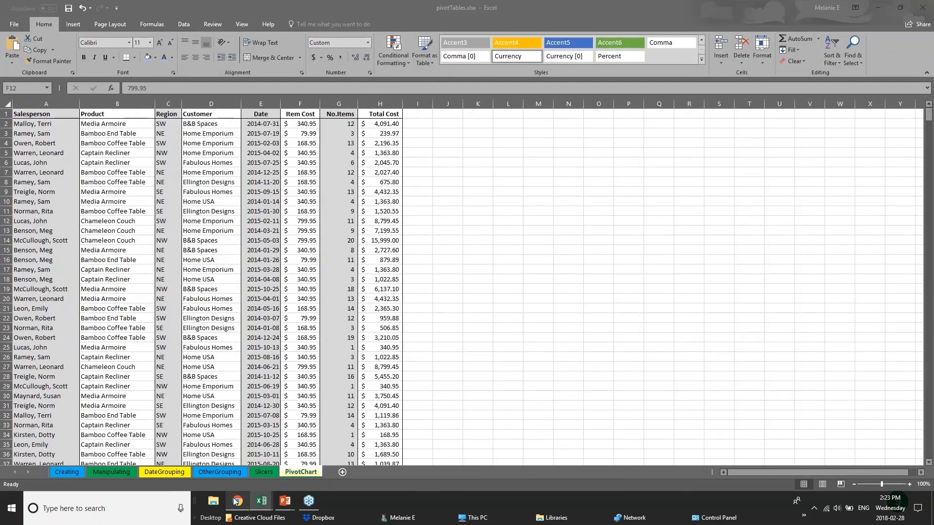
Step: Switch to the 01 - Examples workbook and select the 1st through 4th Q column headers
mouse_move(257, 498)
left_click(156, 463)
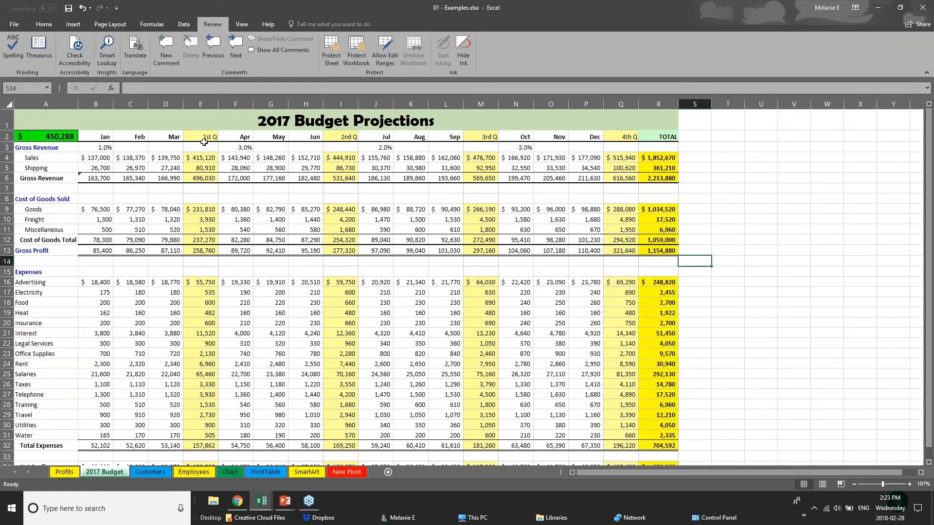
left_click(200, 104)
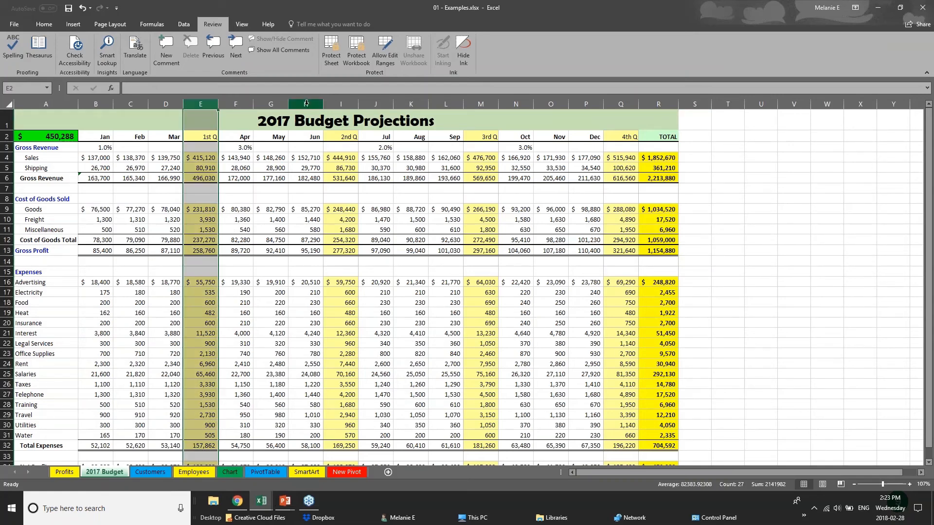
left_click(346, 104)
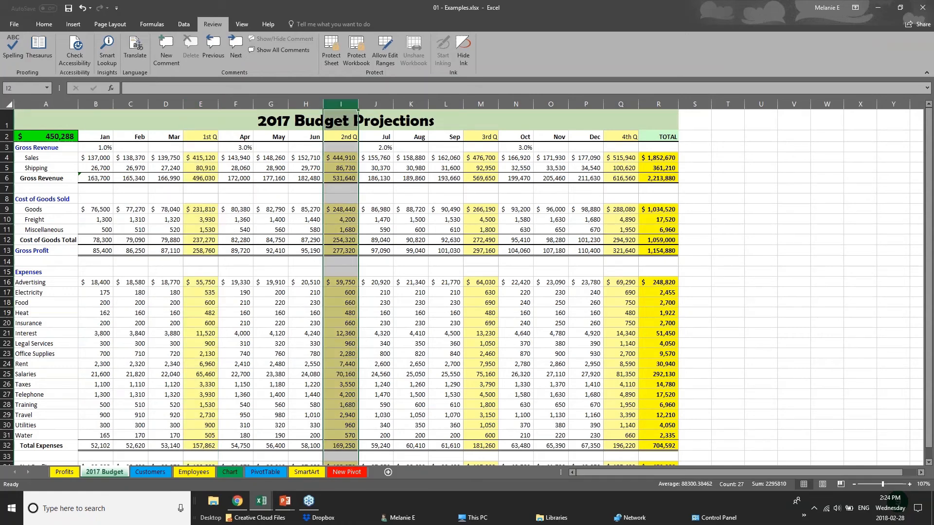
left_click(623, 103)
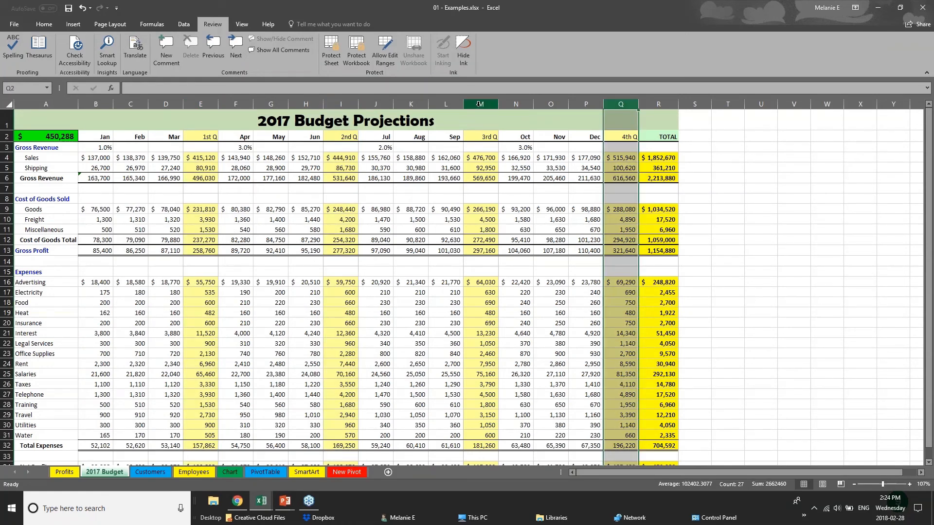
left_click(478, 104)
Step: Select the Gross Revenue totals row and then the month header row
left_click_drag(96, 180, 674, 178)
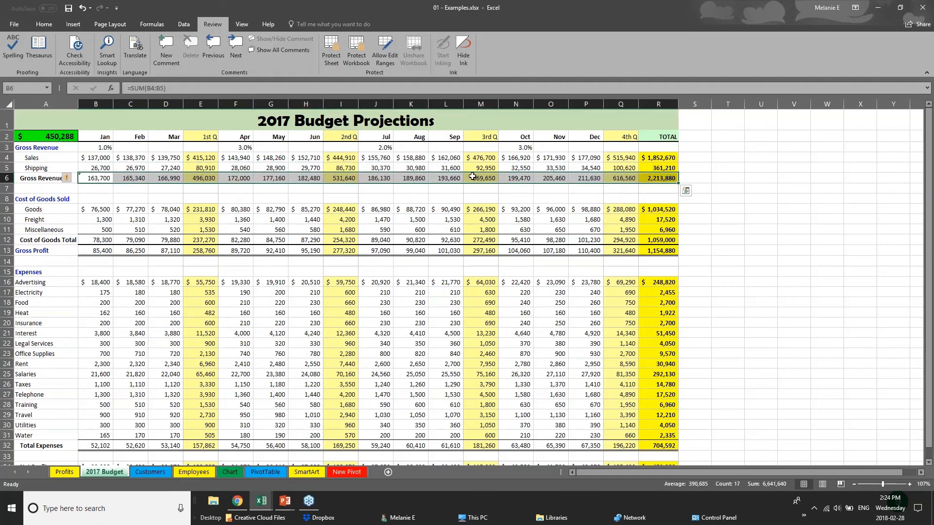
left_click_drag(108, 138, 659, 137)
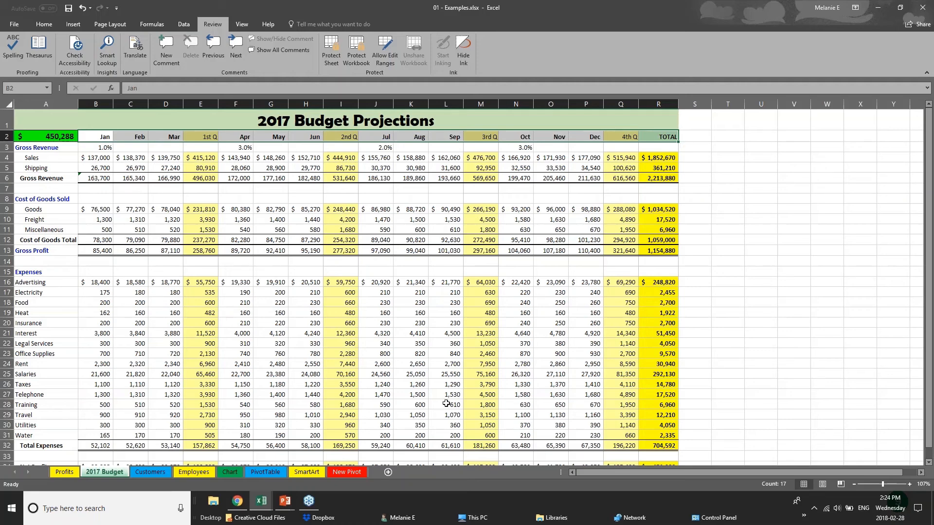
scroll(445, 405, "down", 1)
scroll(442, 407, "up", 1)
Step: Remove all borders from the entire 2017 Budget worksheet
left_click(10, 105)
left_click(33, 25)
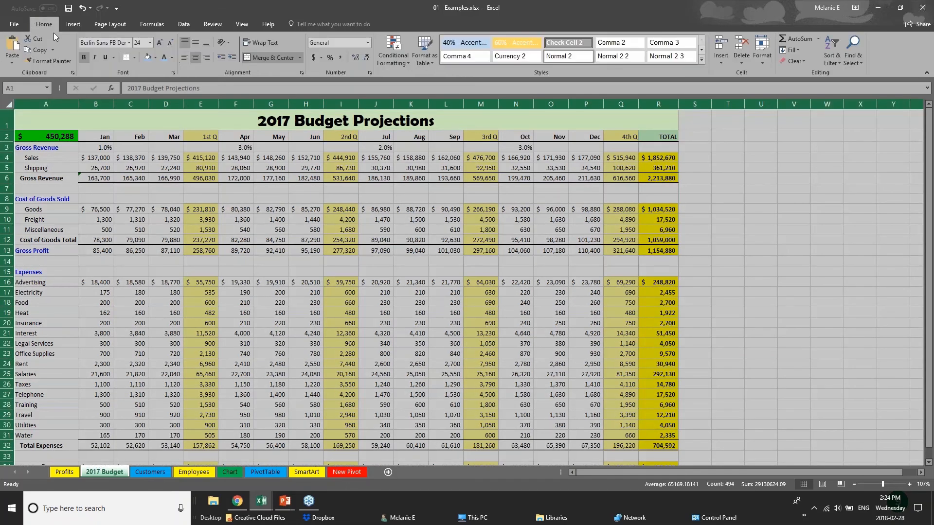
left_click(133, 58)
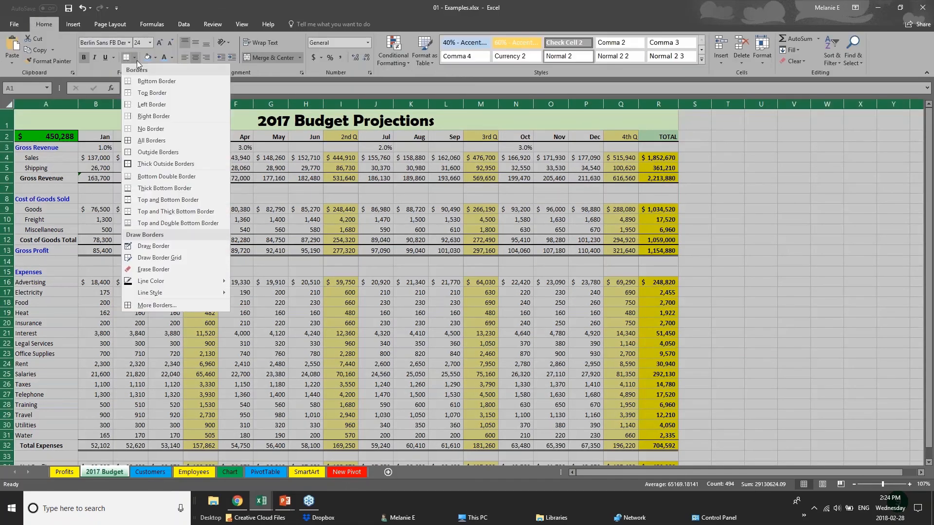
left_click(151, 129)
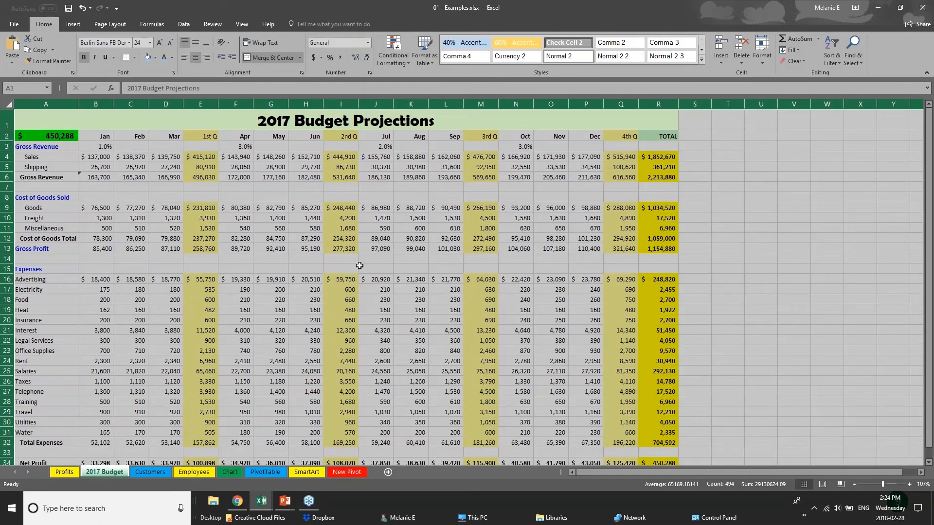
left_click(359, 265)
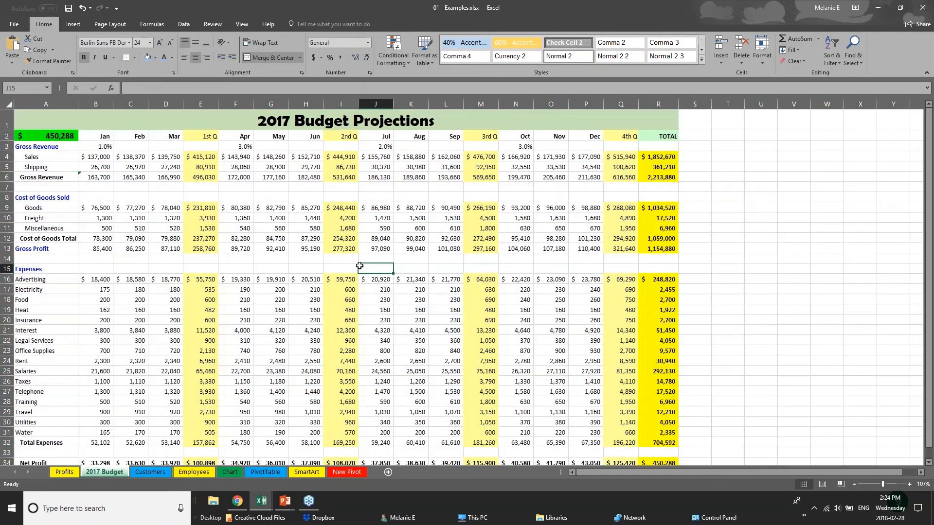
Step: Give header row B2:R2 top-and-bottom borders and light blue fill, then check cells C6 and B4
left_click(105, 139)
left_click_drag(141, 140, 658, 137)
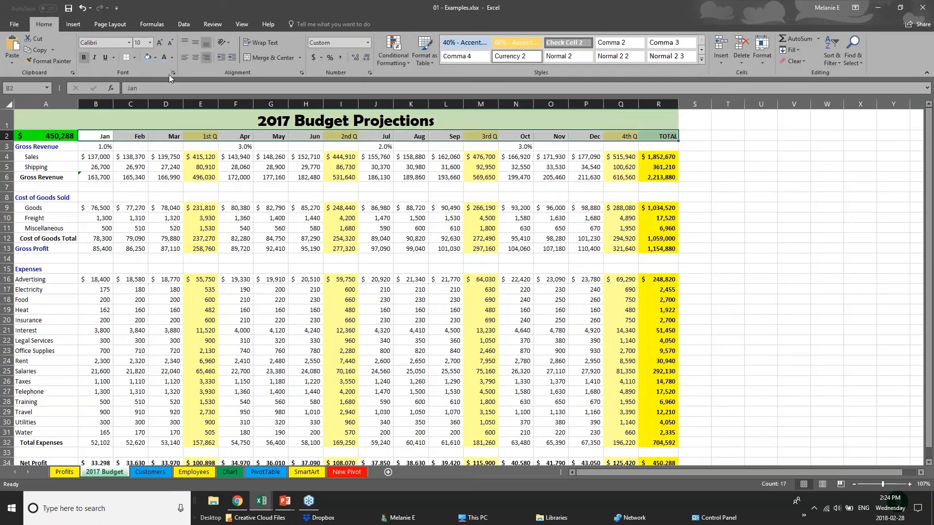
left_click(135, 58)
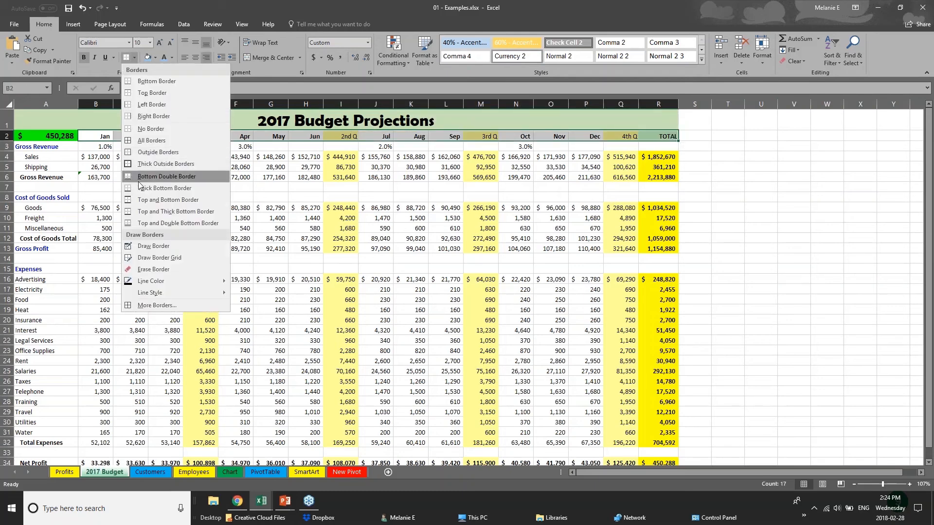
left_click(144, 200)
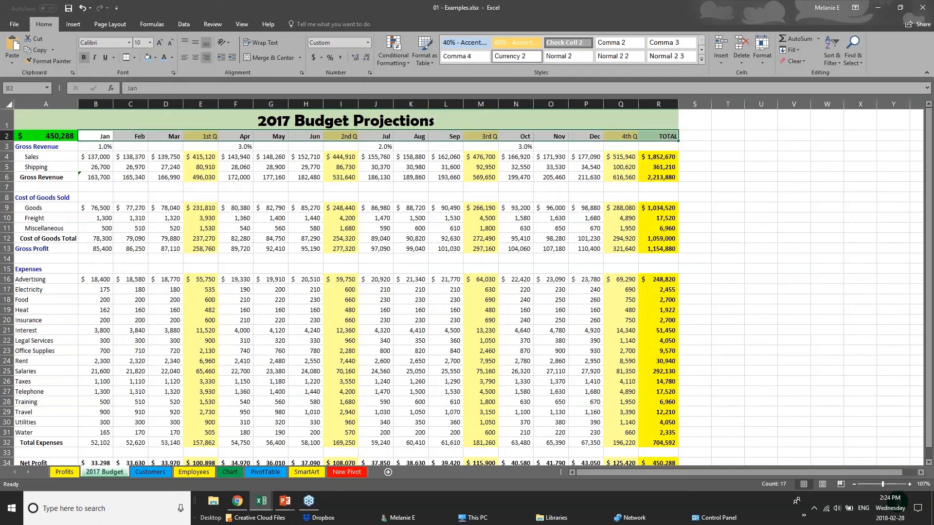
left_click(149, 61)
left_click(139, 228)
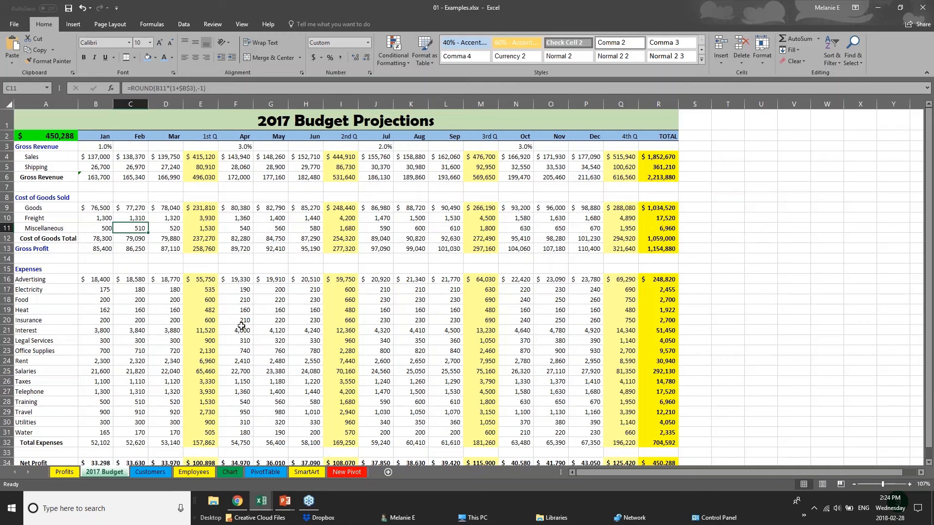
left_click(145, 176)
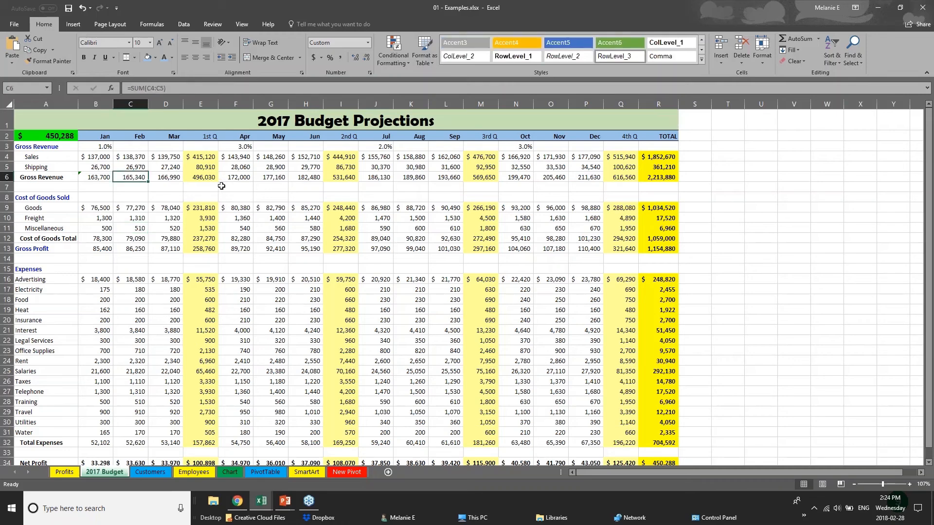
left_click(88, 157)
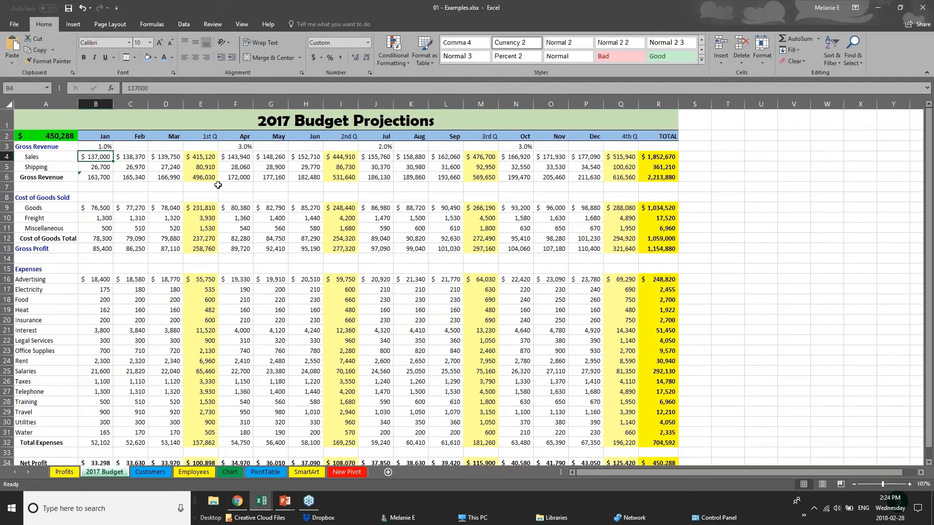
Step: Change the '2017 Budget Projections' title text in A1 to Arial
left_click(7, 120)
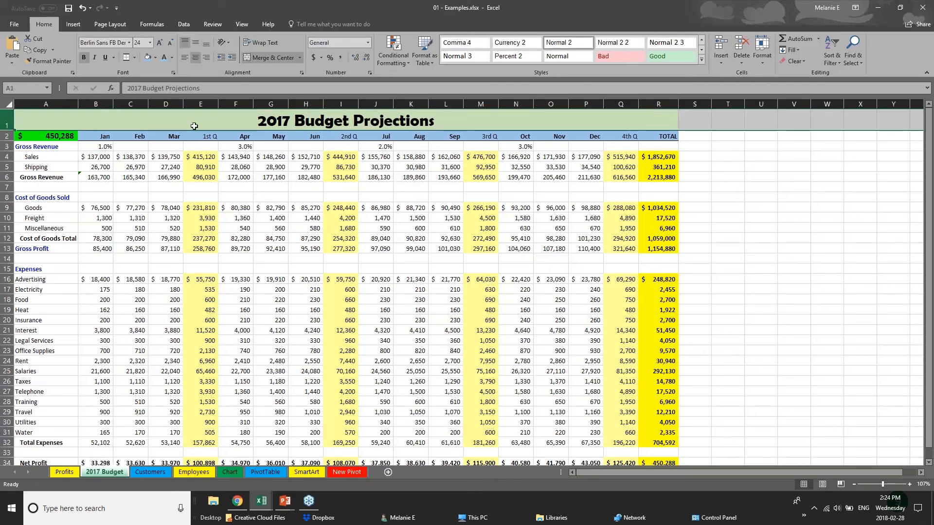
double_click(258, 121)
left_click_drag(258, 120, 434, 121)
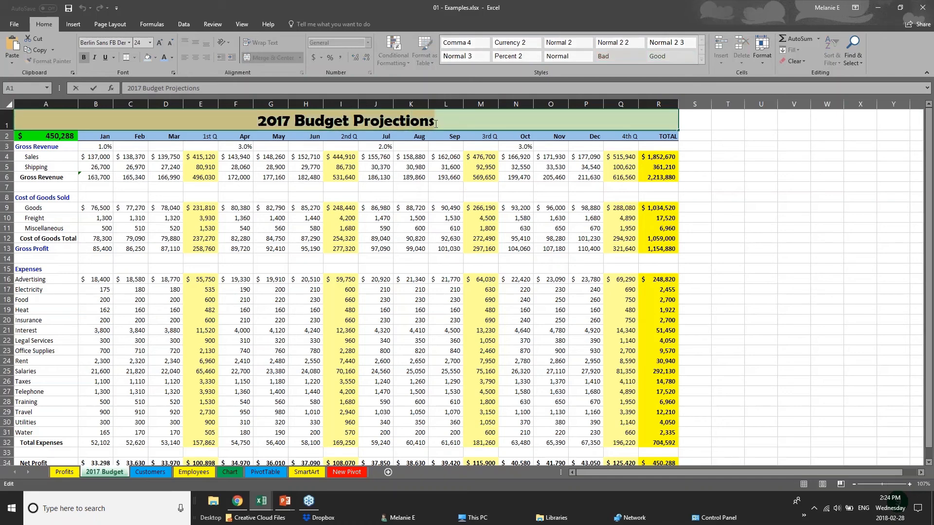
left_click(129, 43)
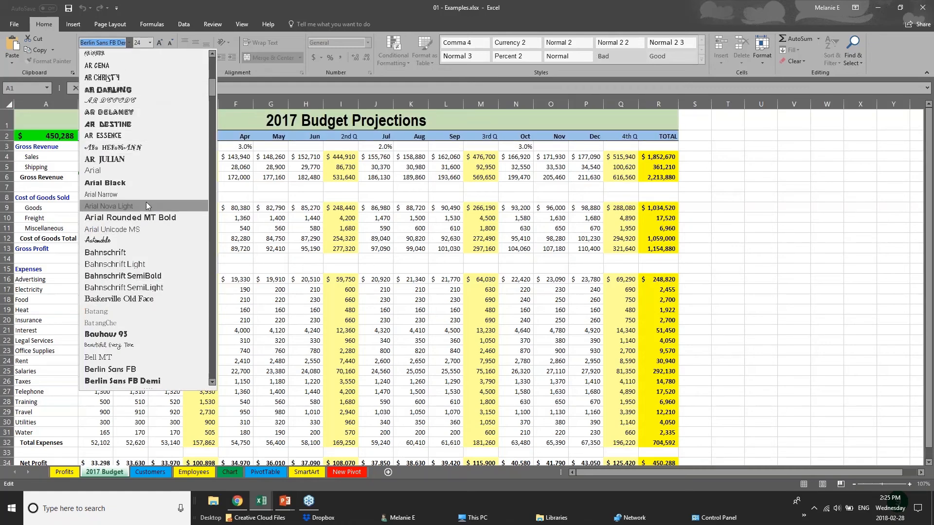
left_click(146, 174)
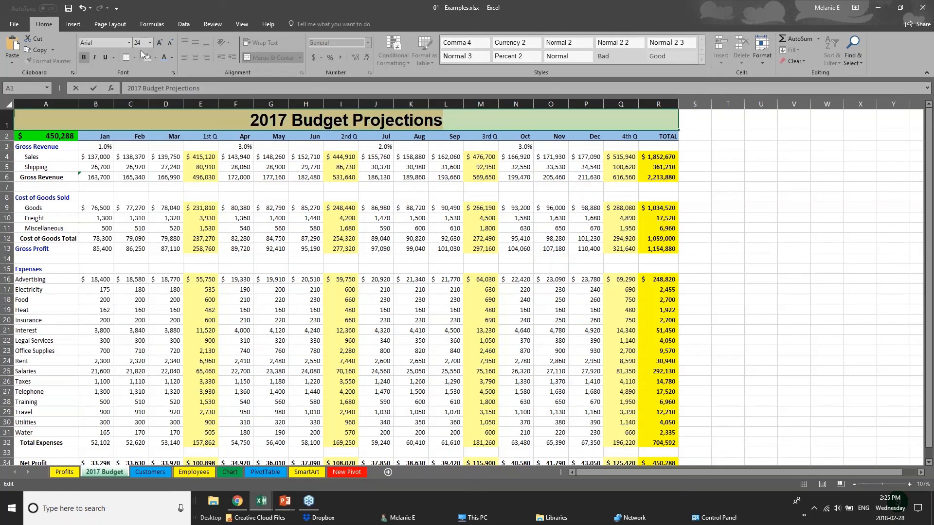
Step: Open and dismiss the title's shortcut menu, then select the Apr header and cell F28
right_click(330, 121)
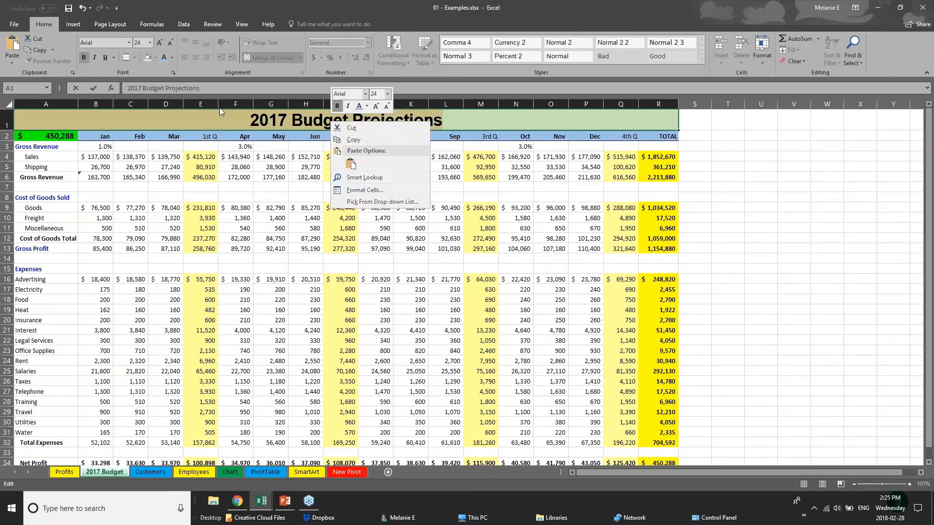
key("Escape")
left_click(229, 138)
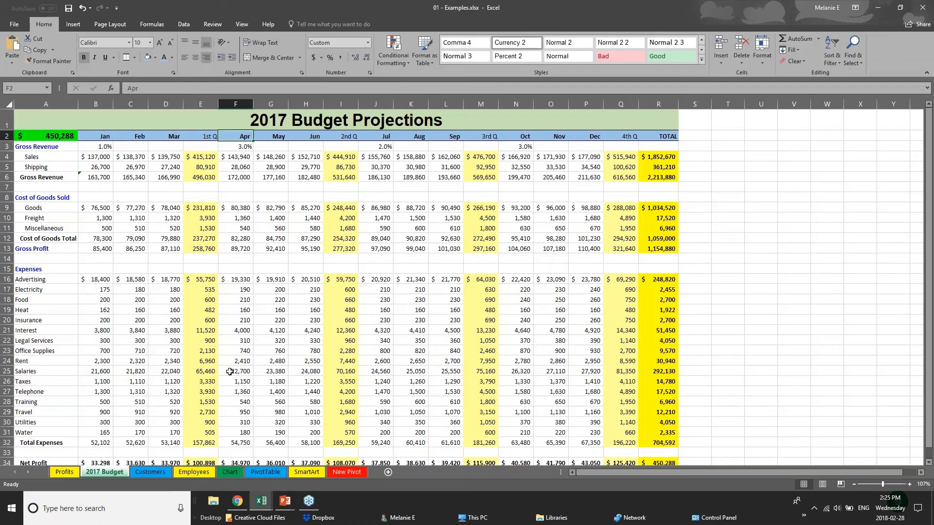
left_click(247, 400)
Step: Give Net Profit row 34 a dark gray fill and white font color
scroll(247, 400, "down", 2)
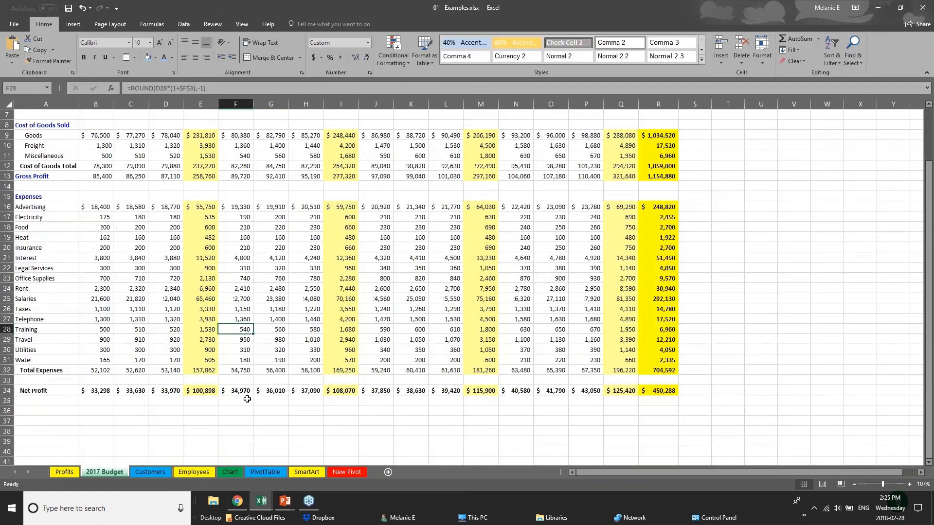
scroll(247, 398, "down", 1)
left_click_drag(658, 360, 19, 358)
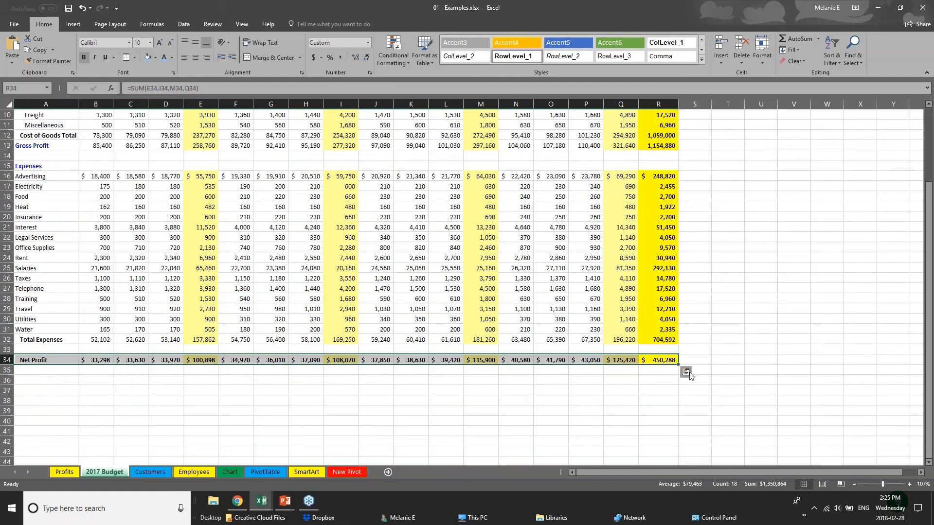
left_click(155, 57)
left_click(156, 100)
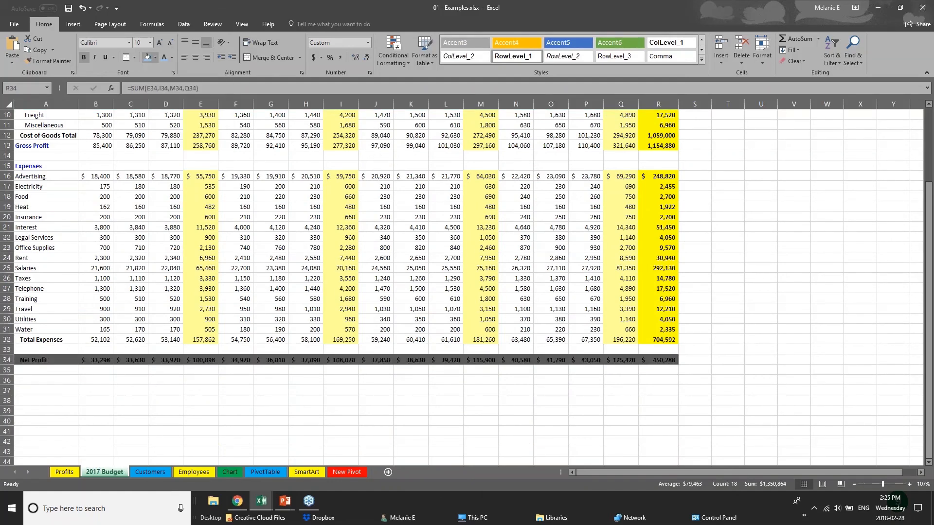
left_click(171, 57)
left_click(163, 92)
left_click(367, 382)
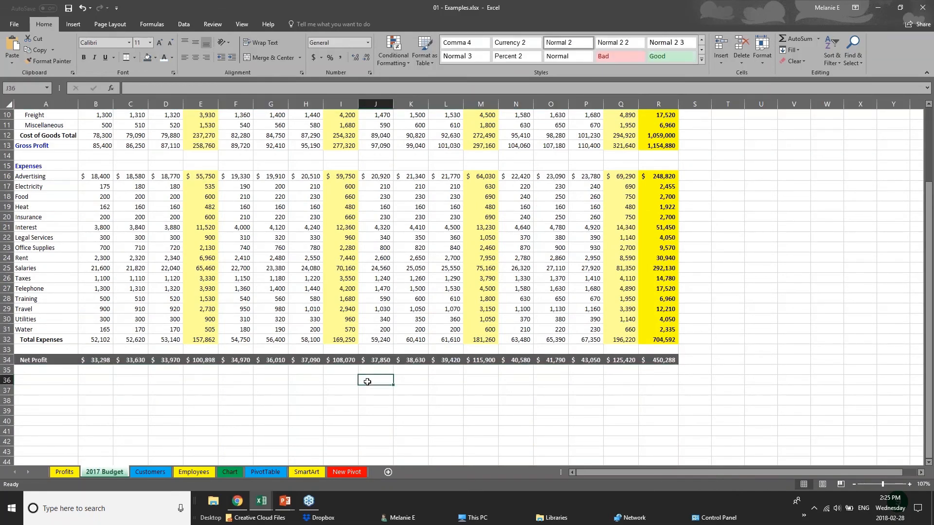
Step: Scroll back to the top of the sheet and switch to the PowerPoint presentation
scroll(367, 382, "up", 1)
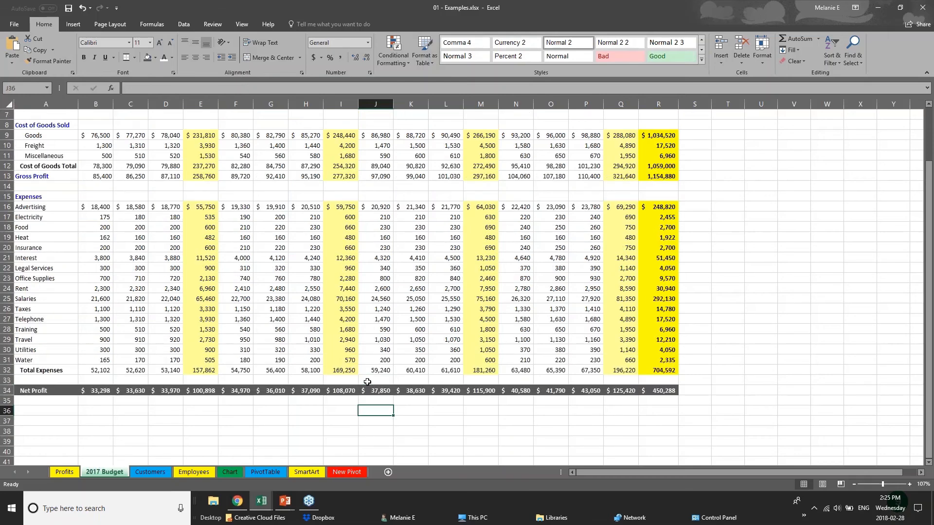
scroll(367, 381, "up", 2)
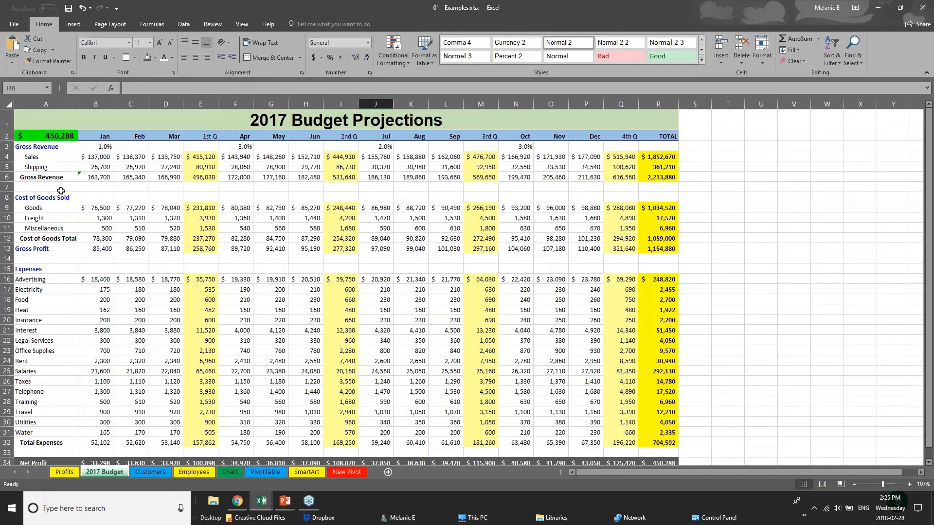
left_click(285, 501)
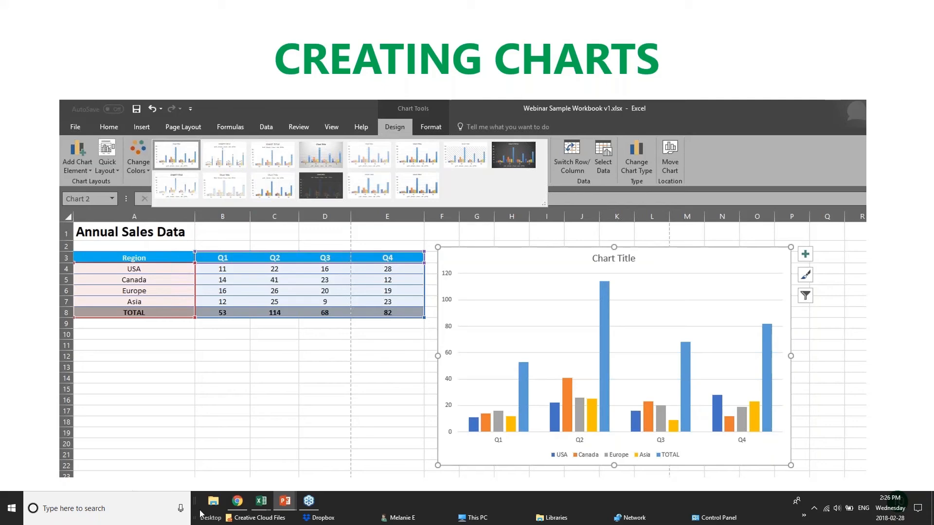
Step: Return to the Excel Sales Data workbook and select Canada's Q3 value in D5
left_click(261, 501)
left_click(251, 159)
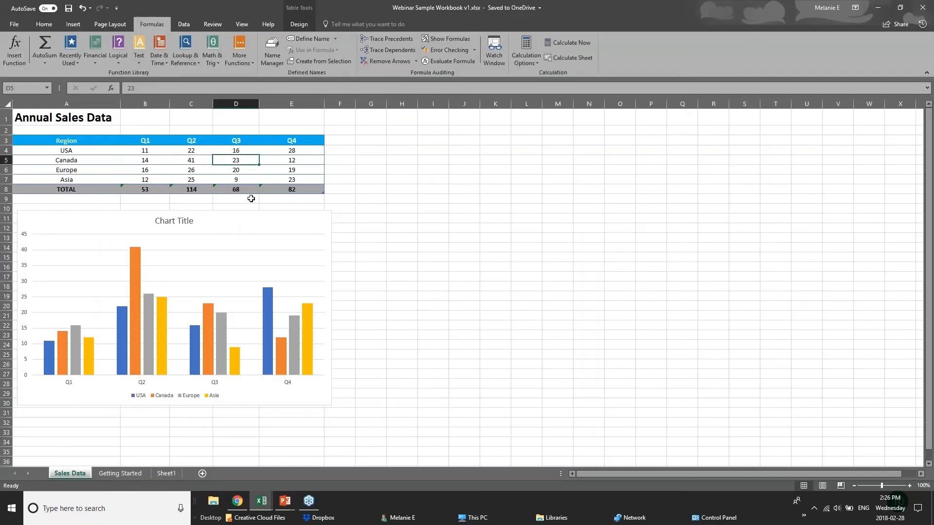
left_click(164, 151)
left_click(199, 152)
left_click(244, 150)
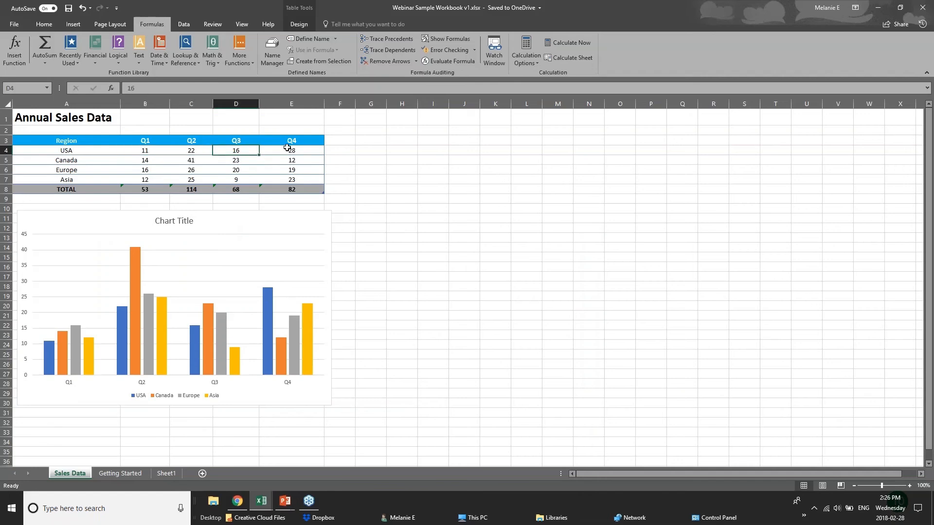
left_click(287, 148)
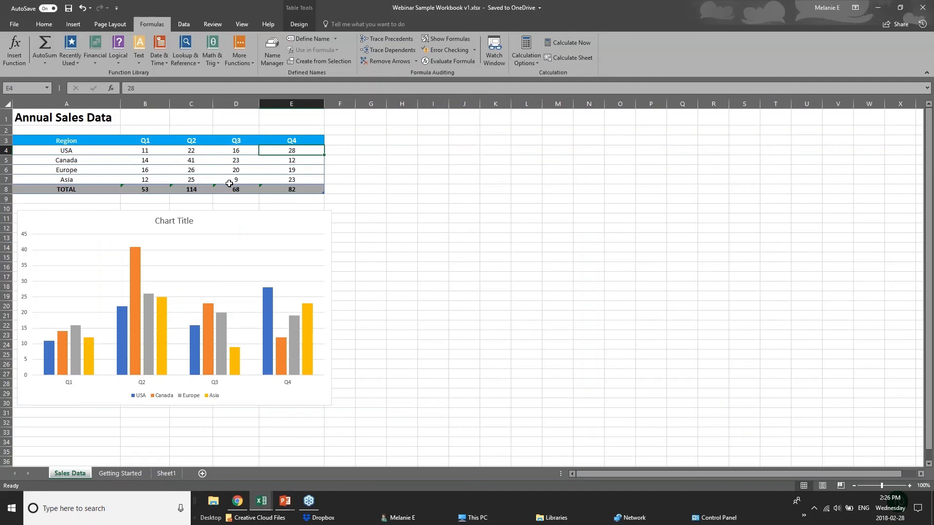
left_click(306, 189)
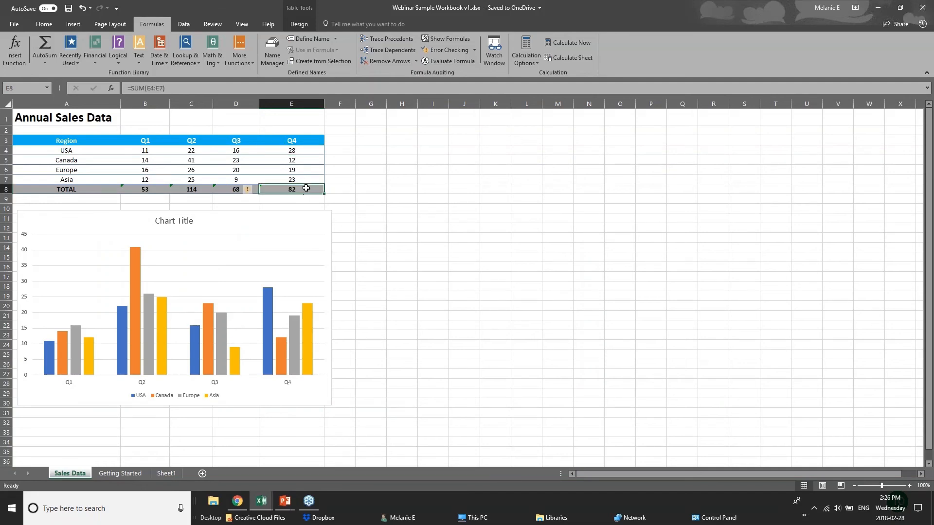
left_click(146, 190)
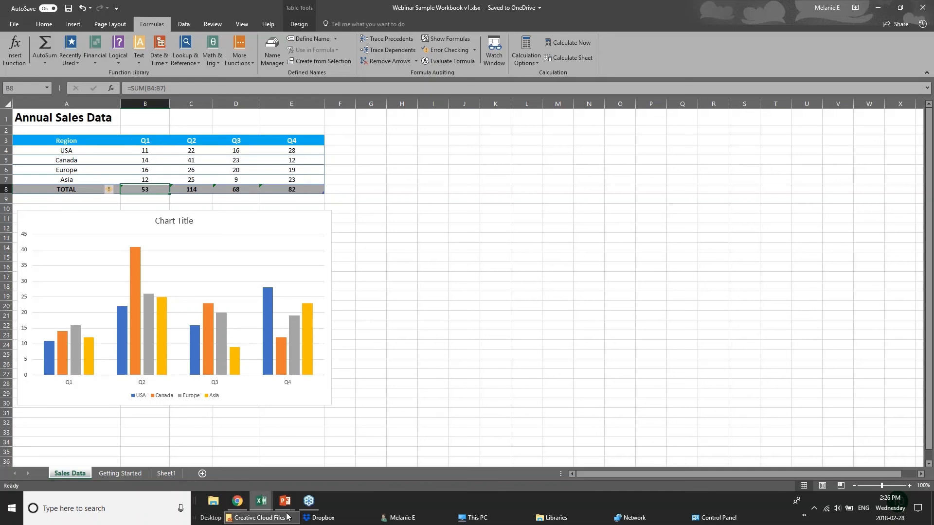
mouse_move(259, 504)
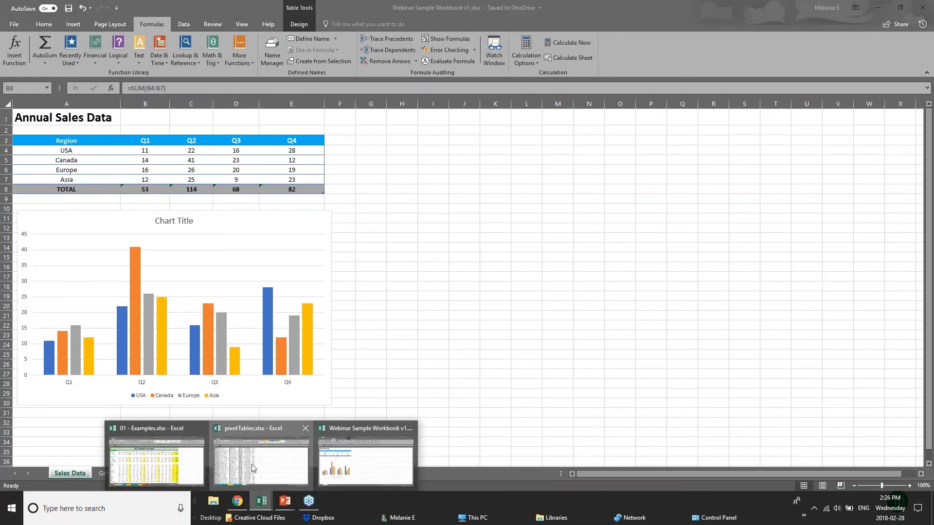
Step: In 01 - Examples.xlsx, drag the Chart sheet's Furniture Sales by Region chart toward columns O–S, then delete it
left_click(253, 468)
left_click(201, 471)
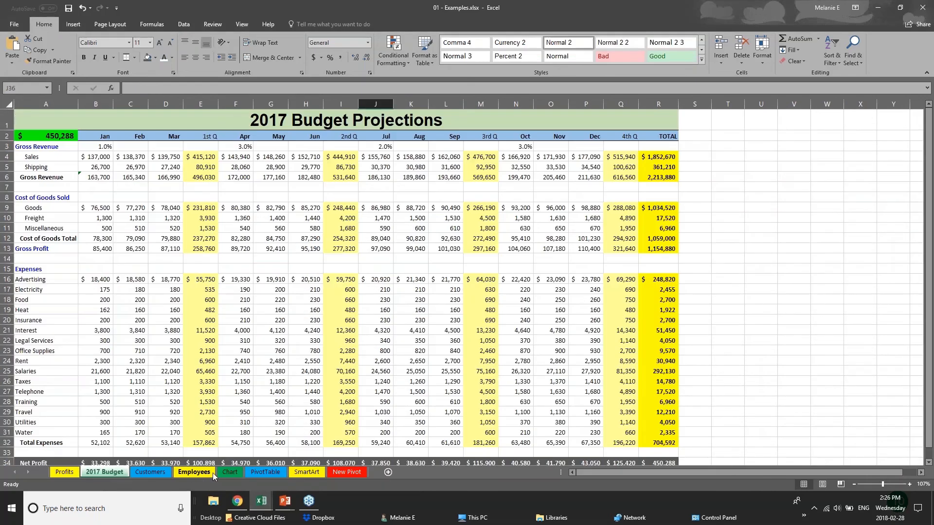
left_click(229, 472)
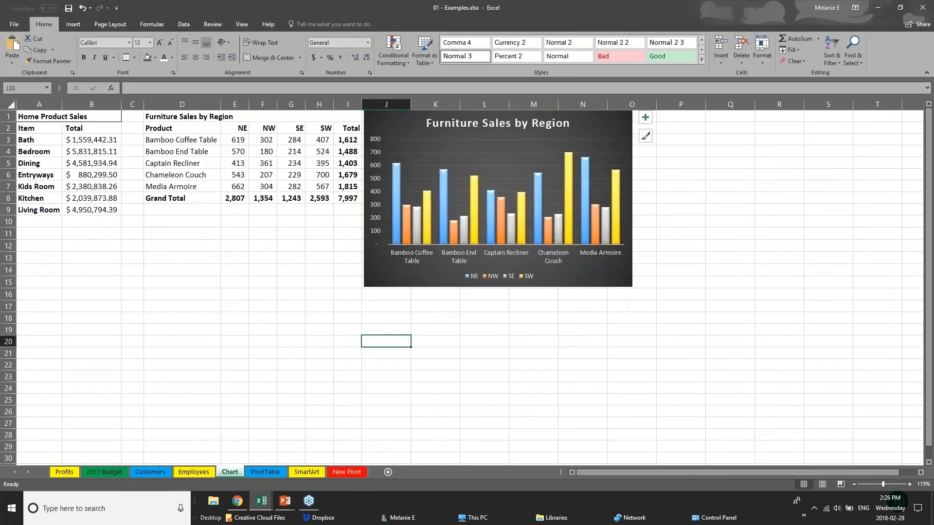
left_click_drag(670, 312, 753, 332)
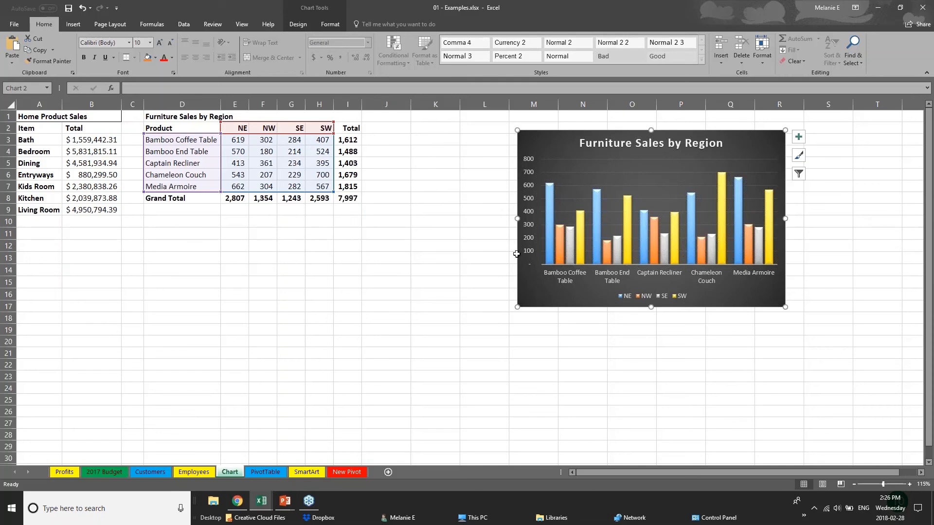
left_click_drag(603, 307, 699, 300)
key("Delete")
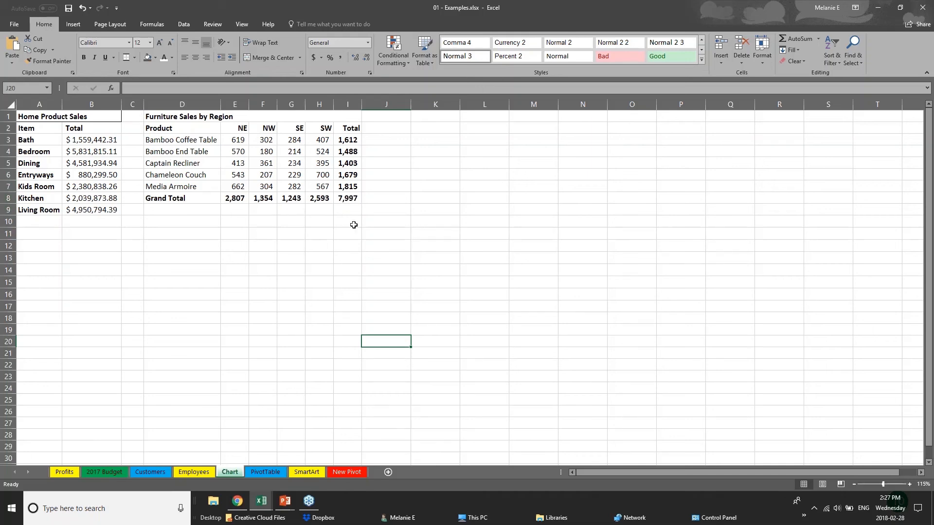
Step: Point out the Total column and Grand Total row, then select product and regional sales D2:H7
left_click(170, 128)
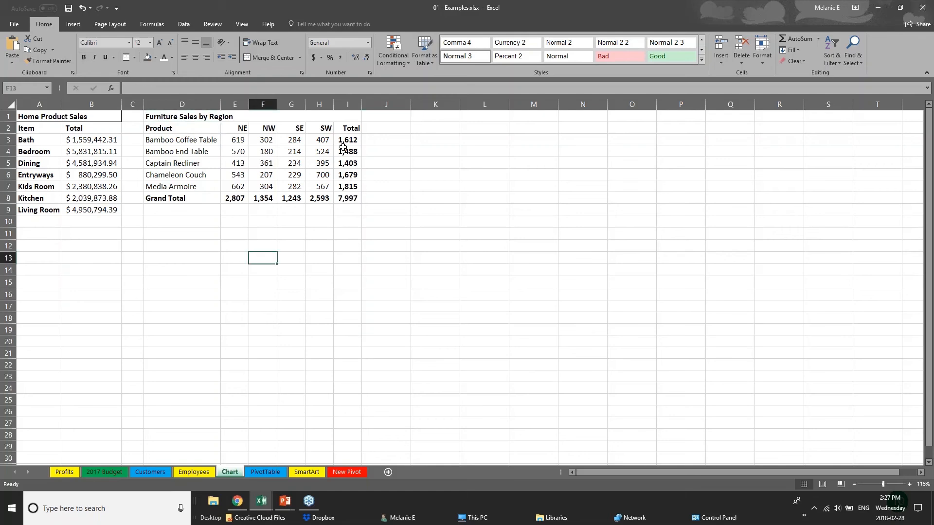
left_click_drag(345, 142, 353, 197)
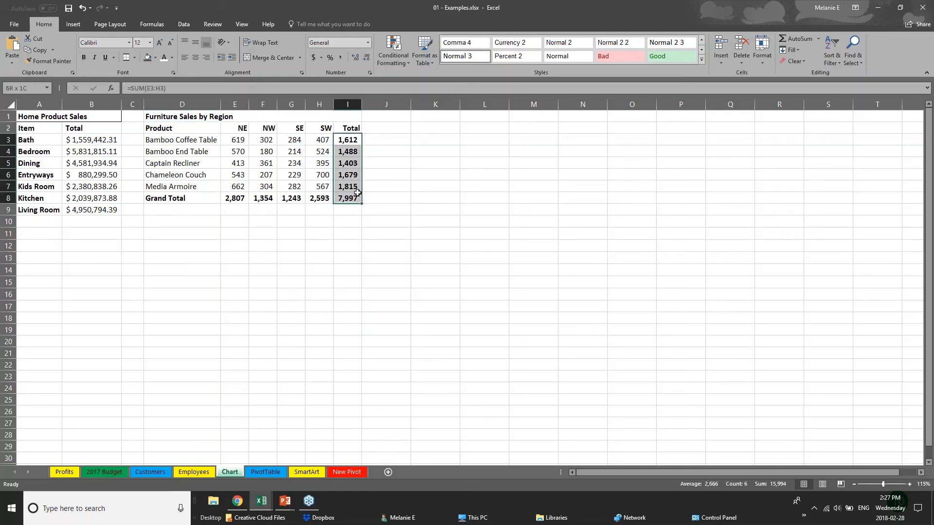
left_click_drag(190, 200, 355, 198)
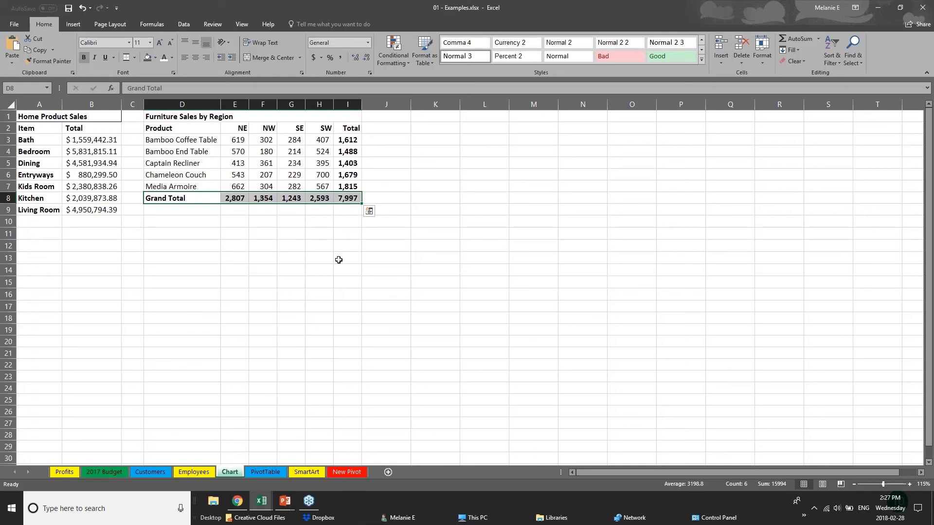
left_click(235, 245)
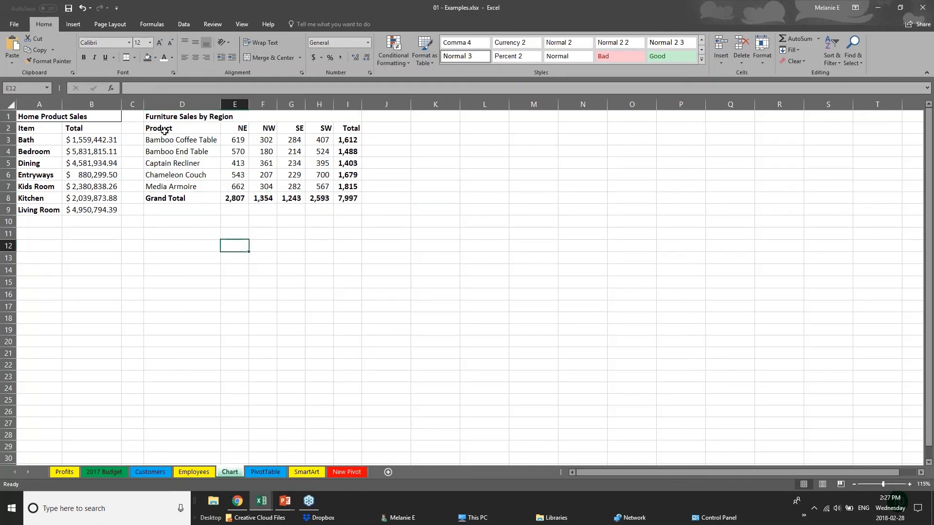
left_click_drag(160, 129, 330, 186)
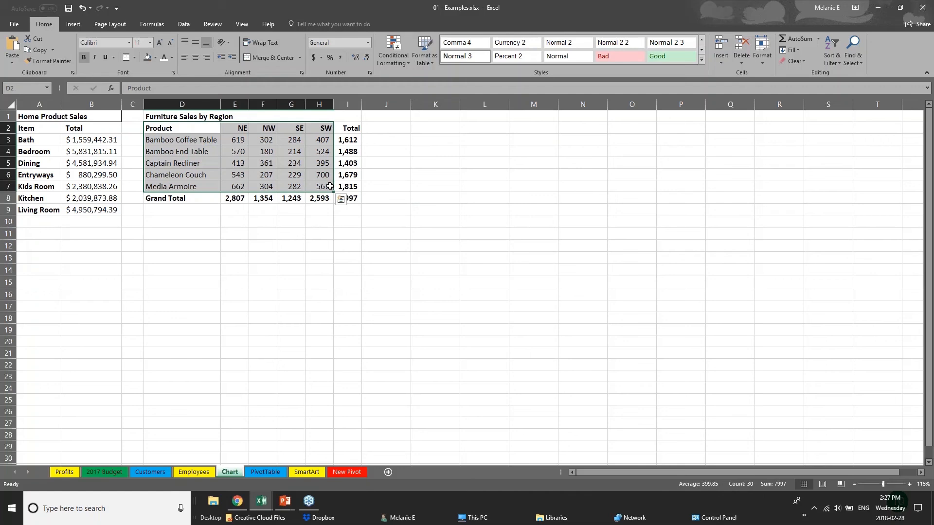
Step: Browse the Hierarchy and Column/Bar chart types on the Insert tab, then open Recommended Charts
left_click(73, 24)
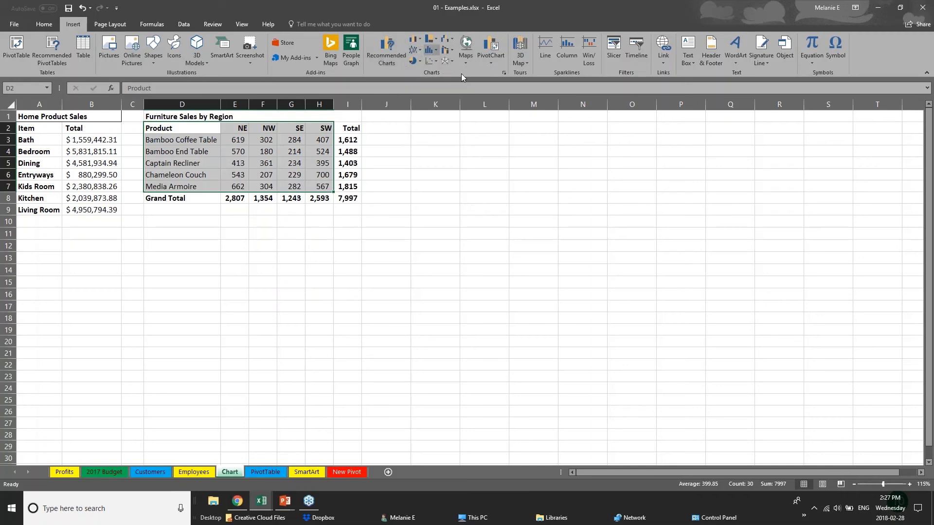
left_click(436, 40)
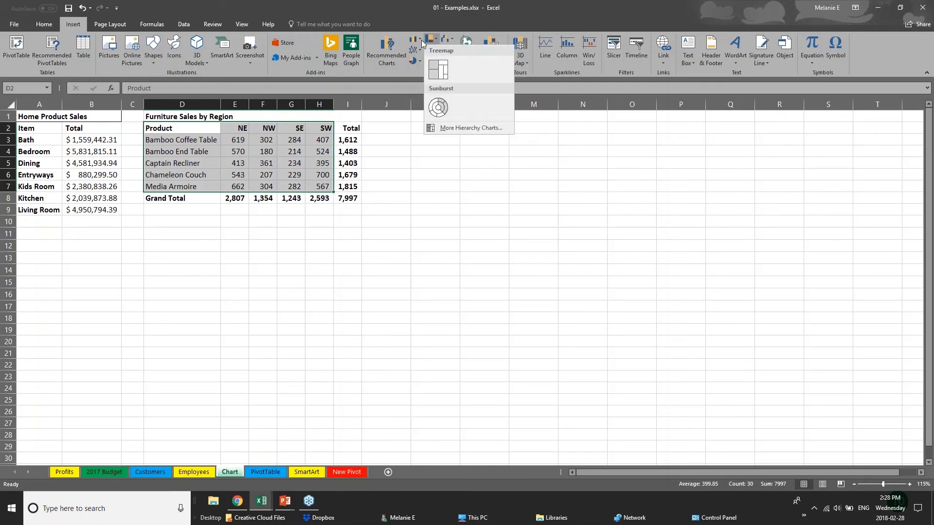
left_click(421, 41)
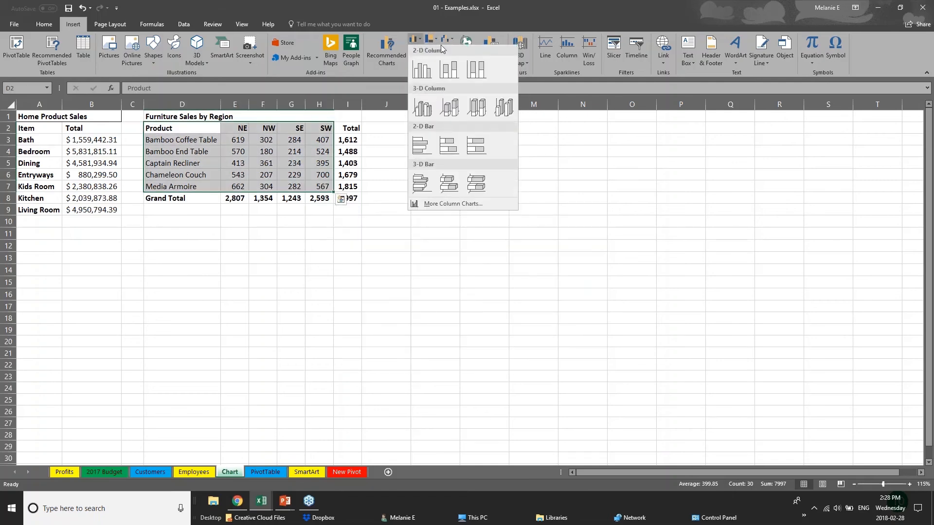
left_click(381, 54)
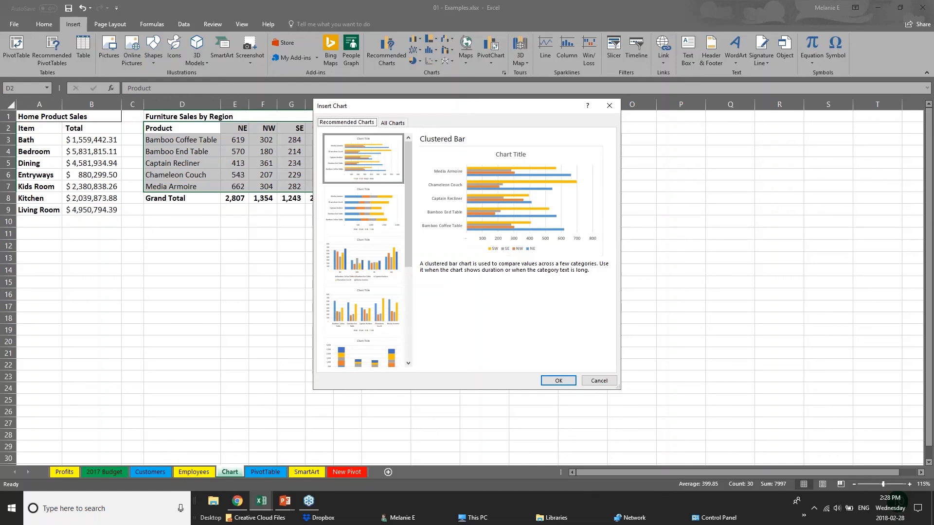
Step: Preview clustered column, stacked column and stacked bar charts, then insert the Clustered Bar chart
left_click(366, 224)
left_click(375, 281)
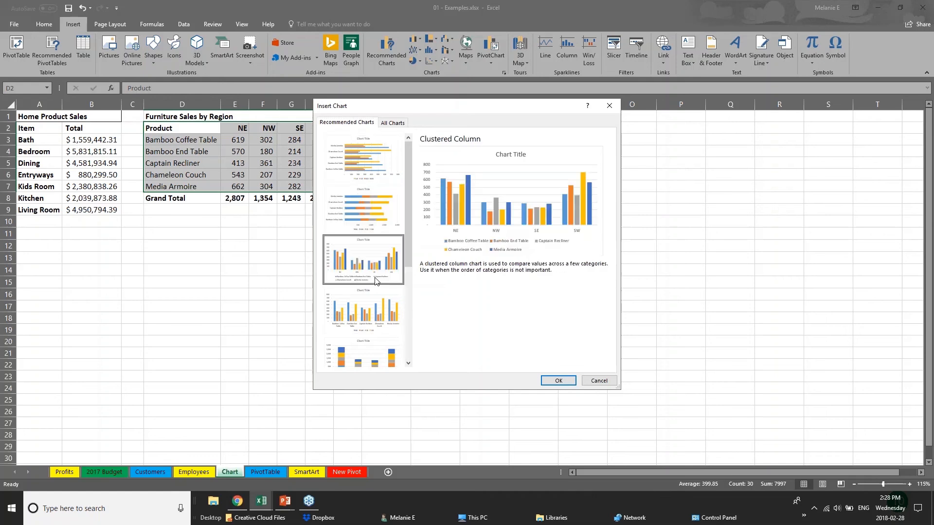
left_click(392, 324)
left_click(391, 360)
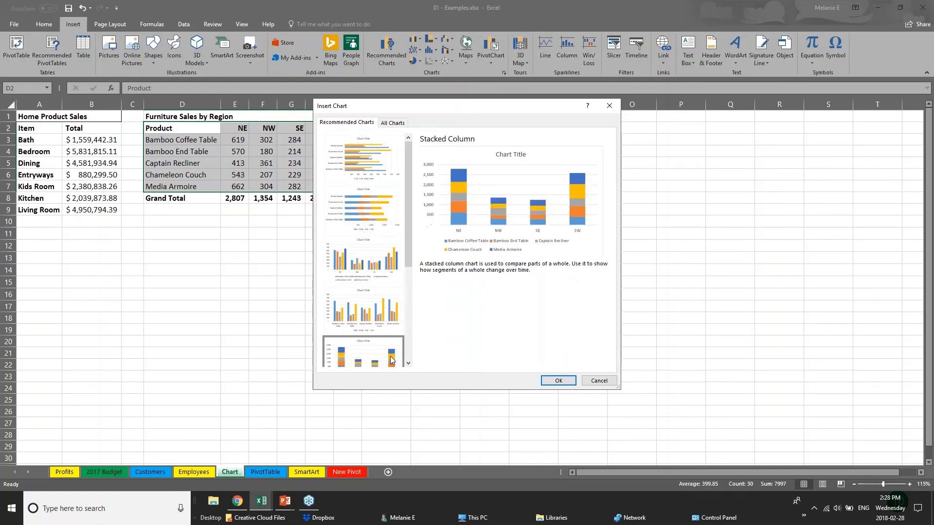
left_click_drag(407, 241, 417, 339)
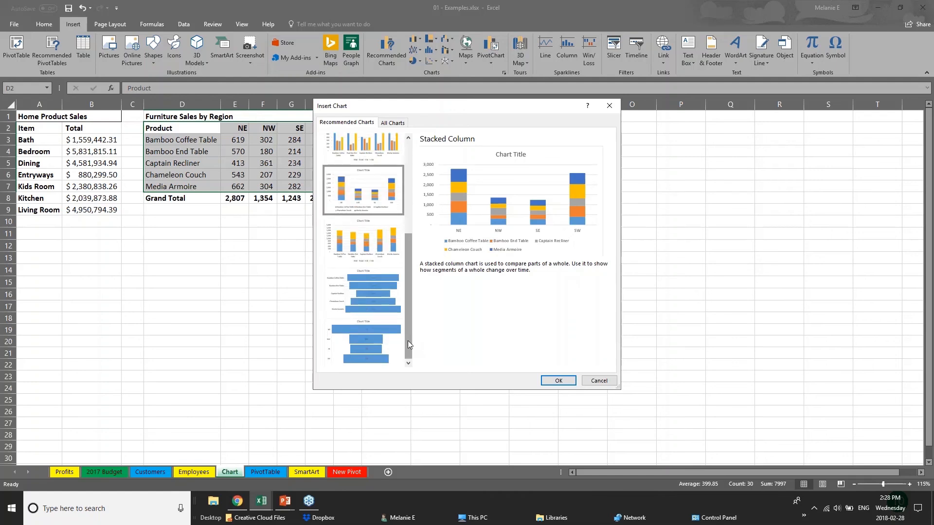
left_click_drag(407, 322, 395, 214)
left_click(392, 157)
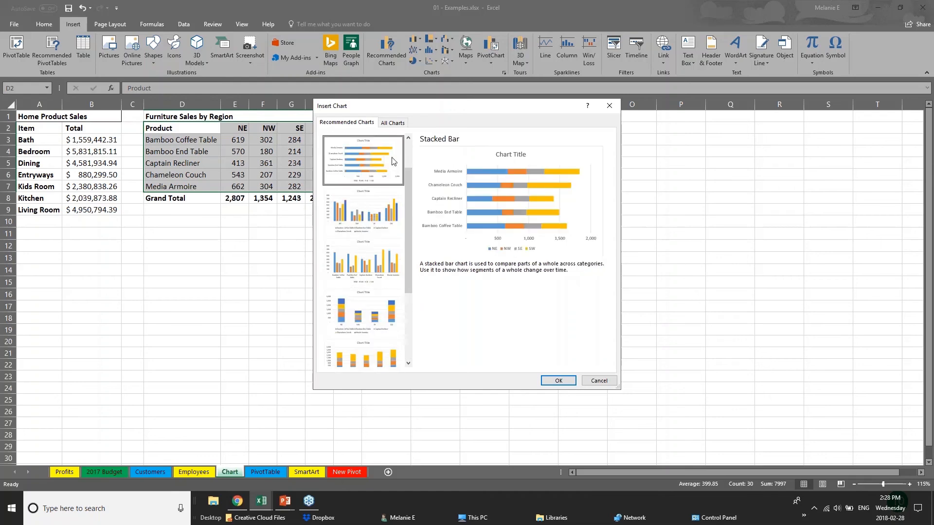
left_click_drag(407, 180, 411, 150)
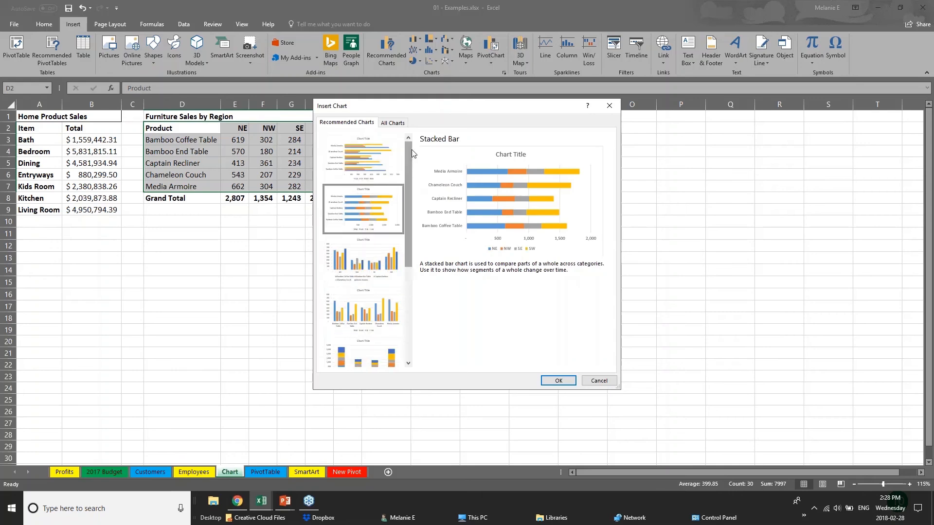
left_click(354, 161)
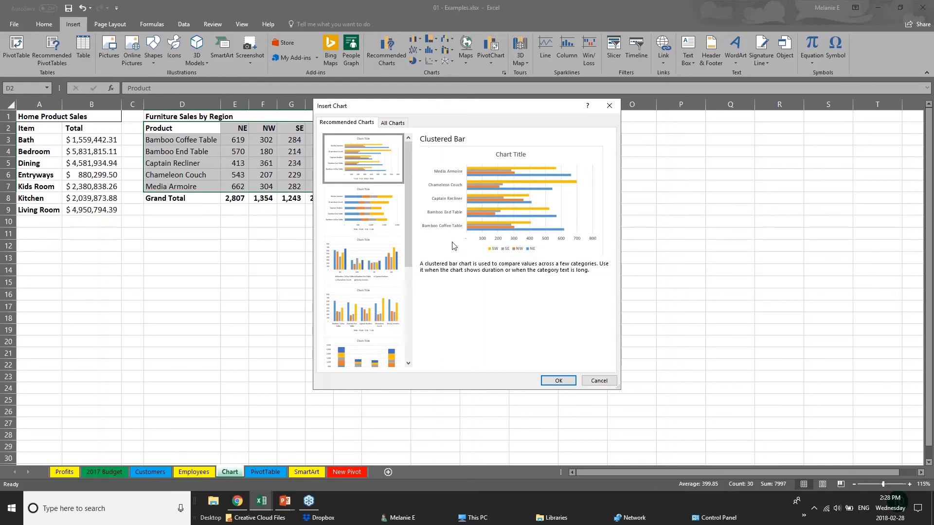
left_click(564, 384)
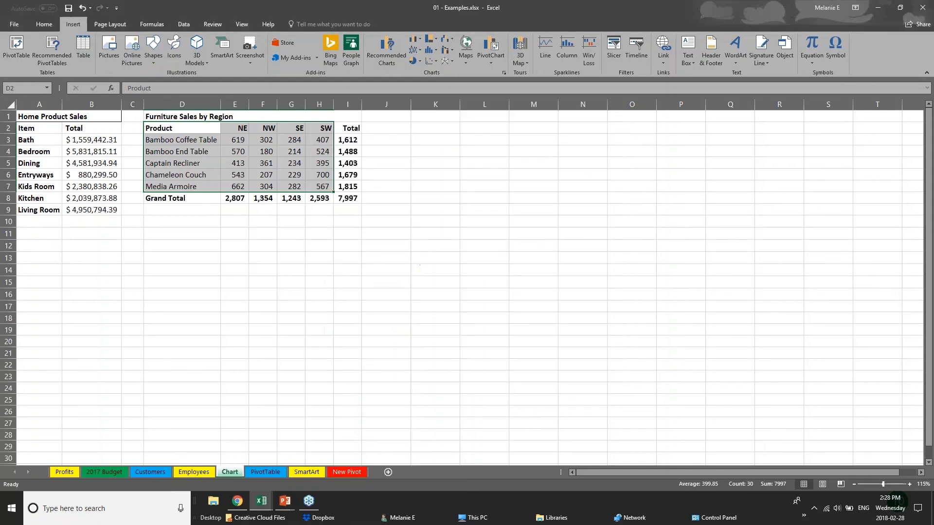
Step: Move the bar chart up beside the furniture table, enlarge it from its corner, then reselect it
left_click_drag(513, 214, 557, 137)
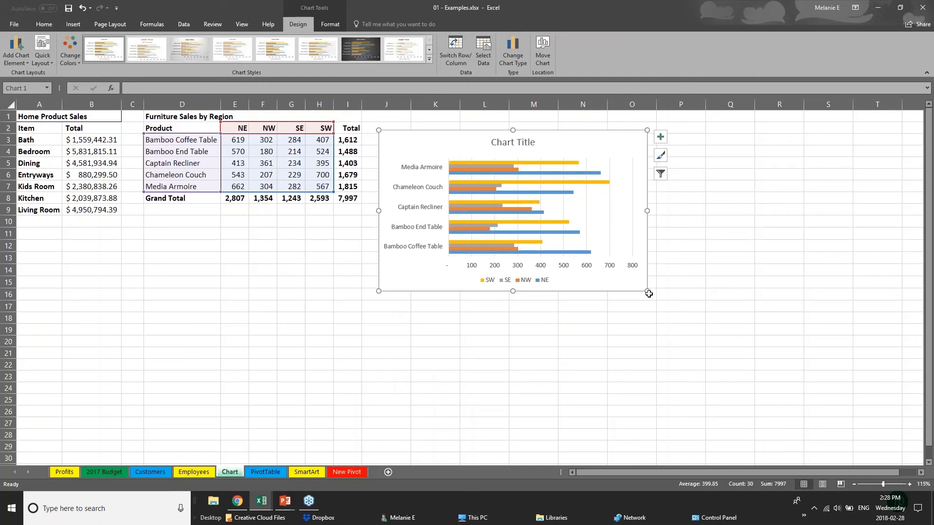
left_click_drag(647, 292, 772, 380)
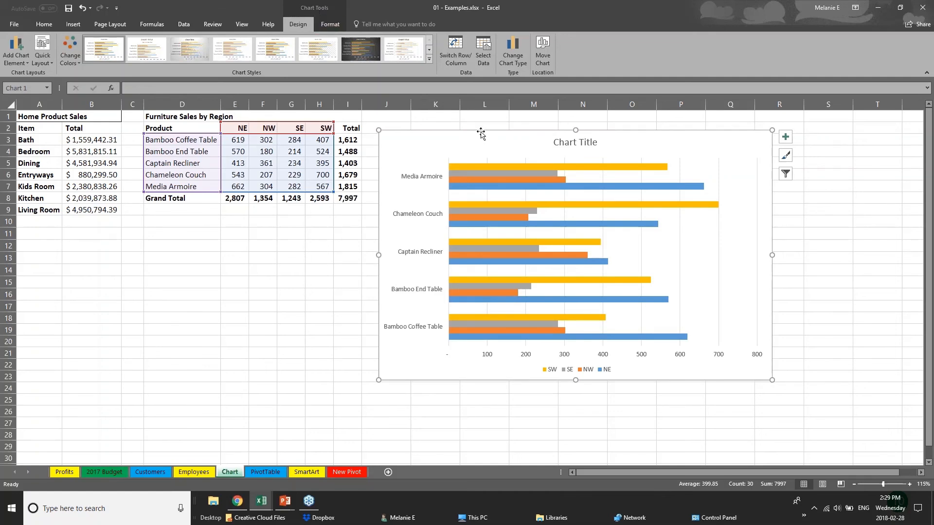
left_click(244, 340)
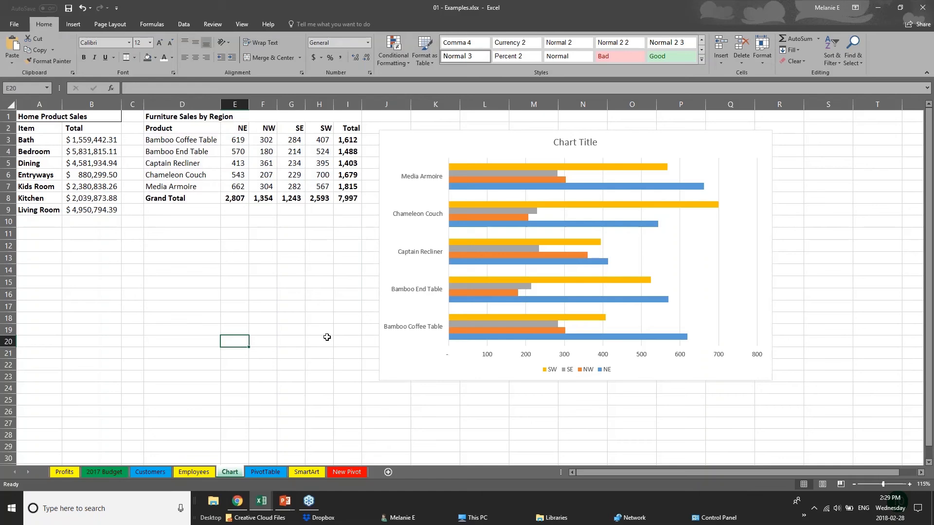
left_click(432, 378)
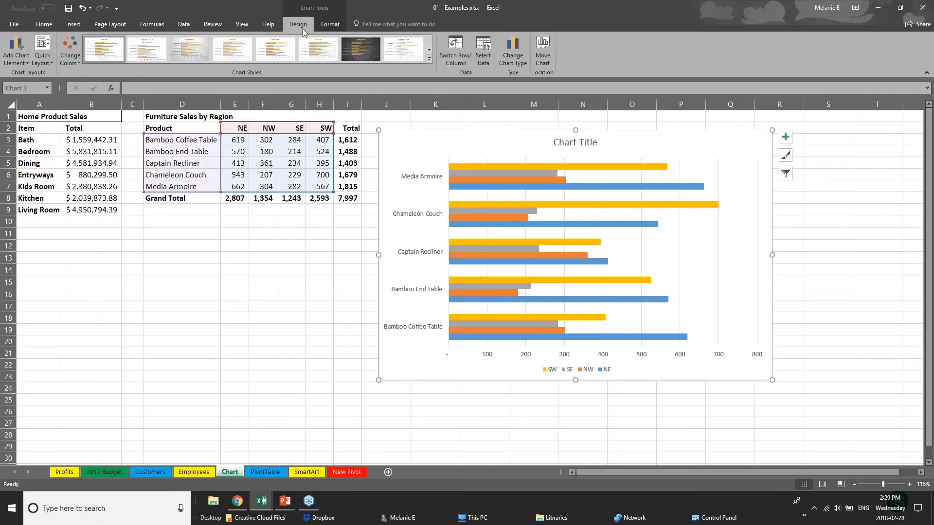
Step: Apply the green, gold and blue Colorful colour set to the bar chart
left_click(70, 51)
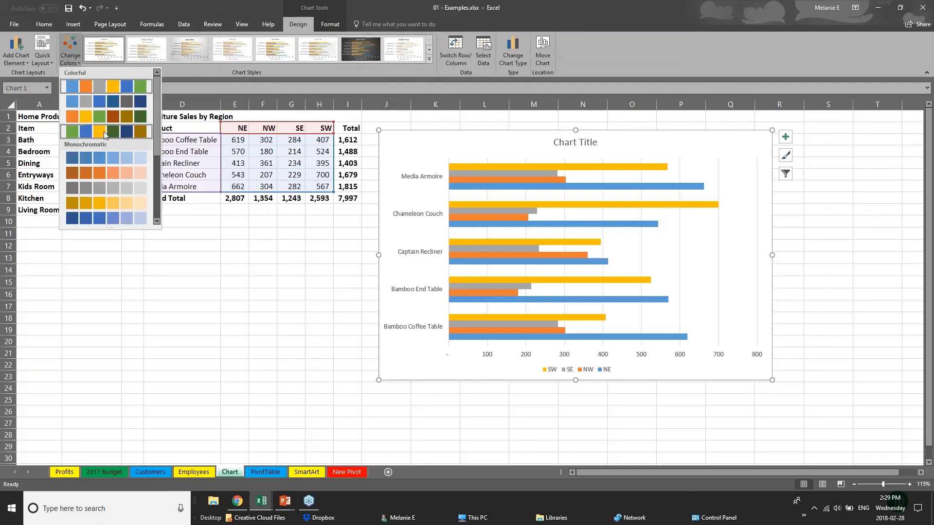
left_click(103, 131)
left_click(104, 175)
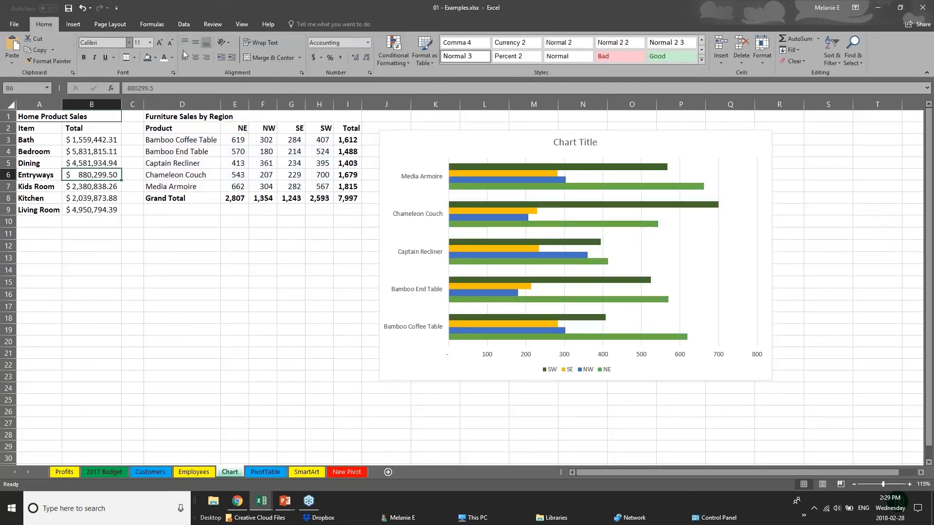
left_click(496, 180)
left_click(70, 51)
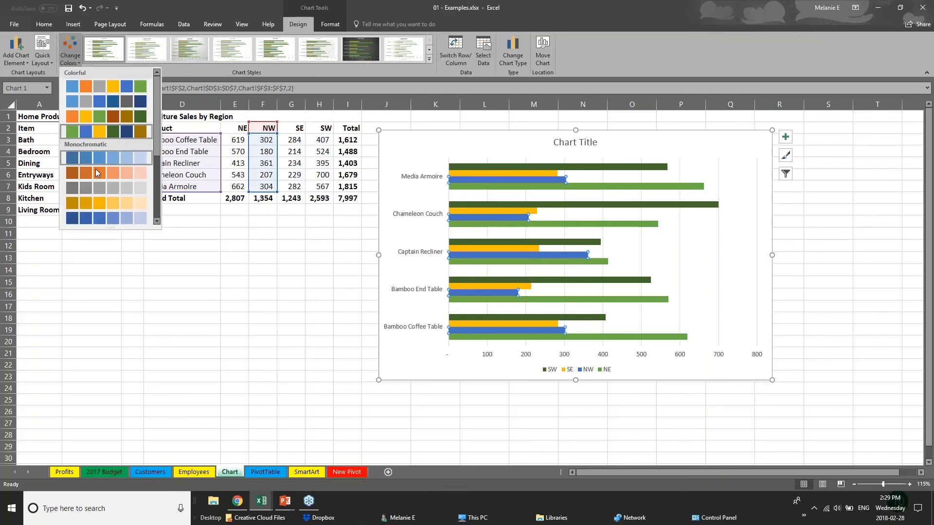
left_click(100, 173)
left_click(70, 51)
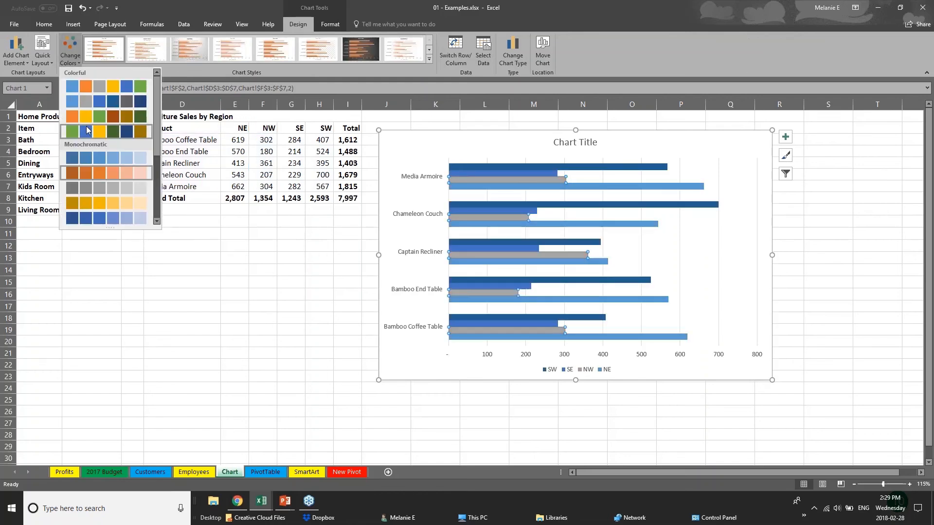
left_click(97, 113)
Step: Apply the chart style with an uppercase title, gradient bars and data labels
left_click(430, 59)
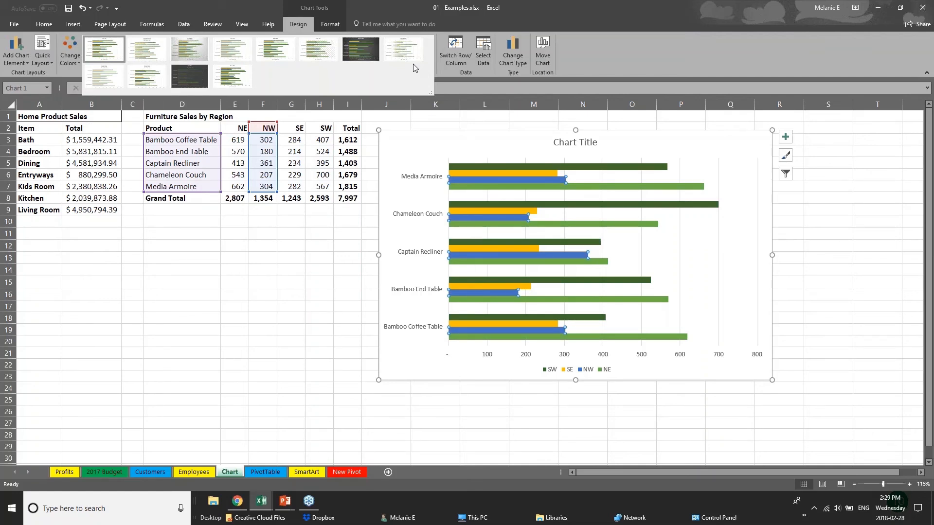
left_click(190, 49)
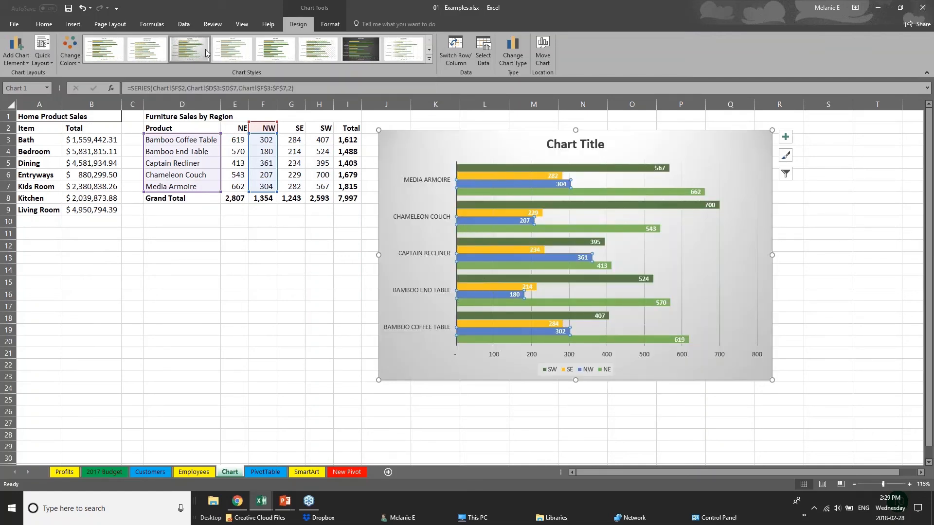
left_click(277, 50)
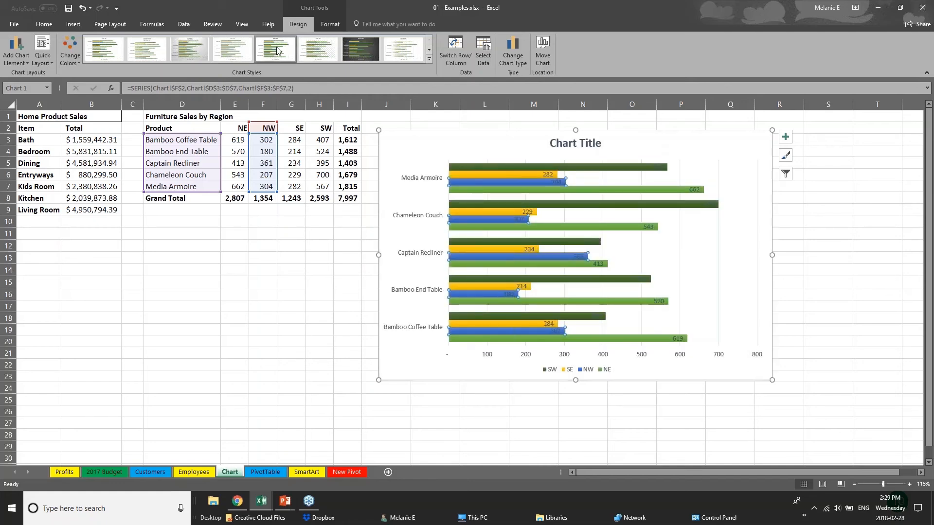
left_click(405, 48)
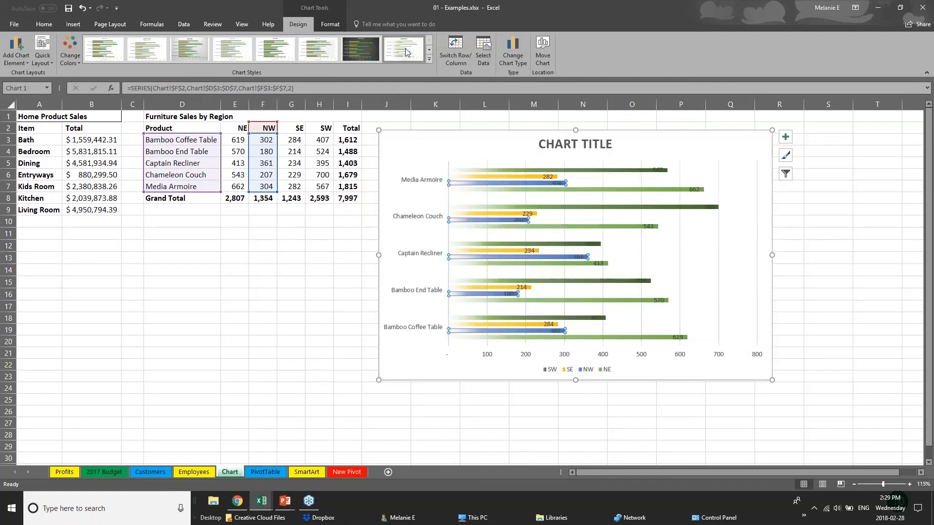
left_click(428, 58)
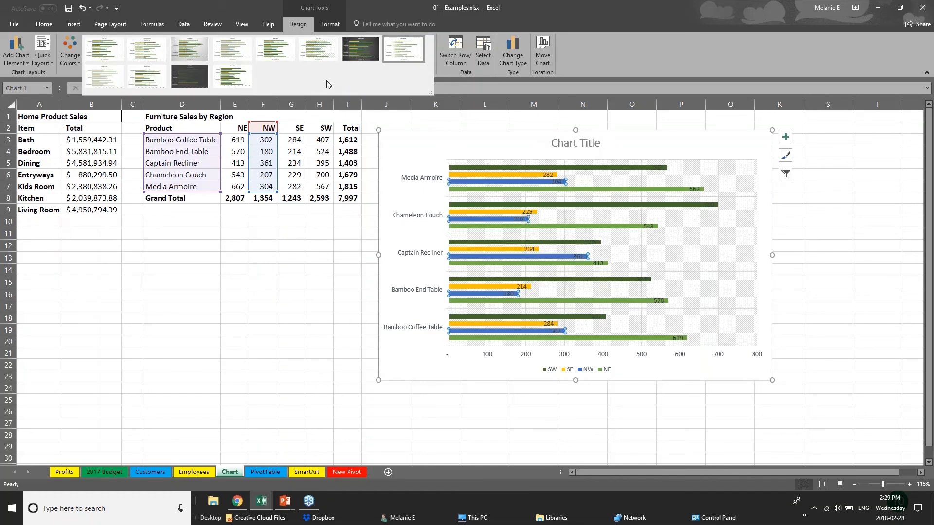
key("Escape")
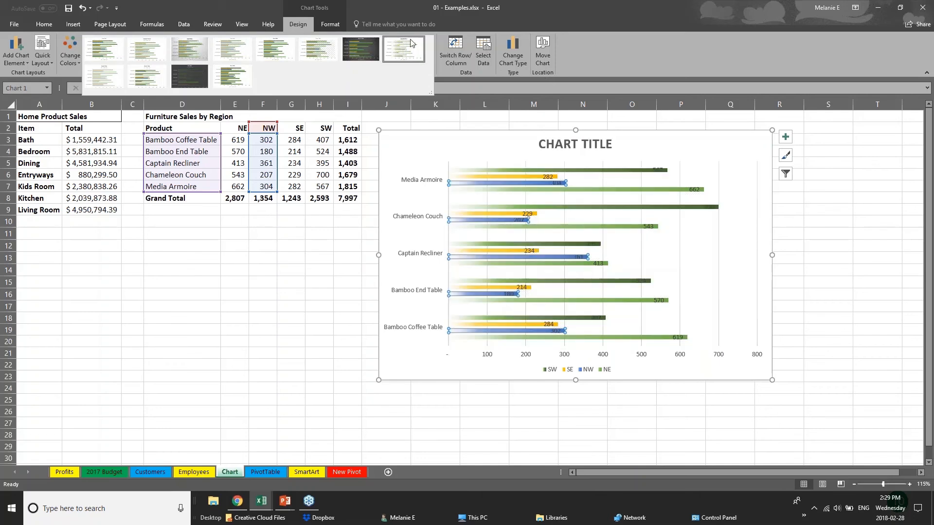
left_click(330, 24)
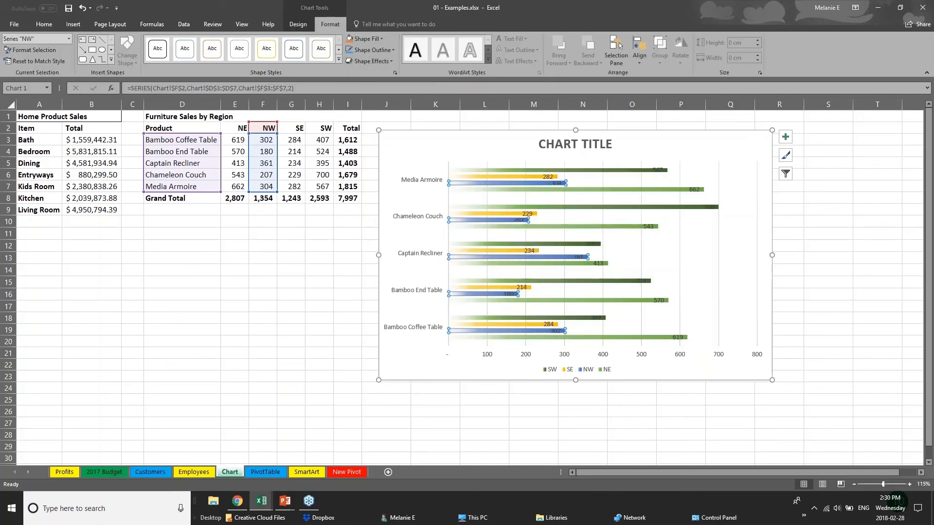
Step: Fill the SW series bars with orange
left_click(495, 178)
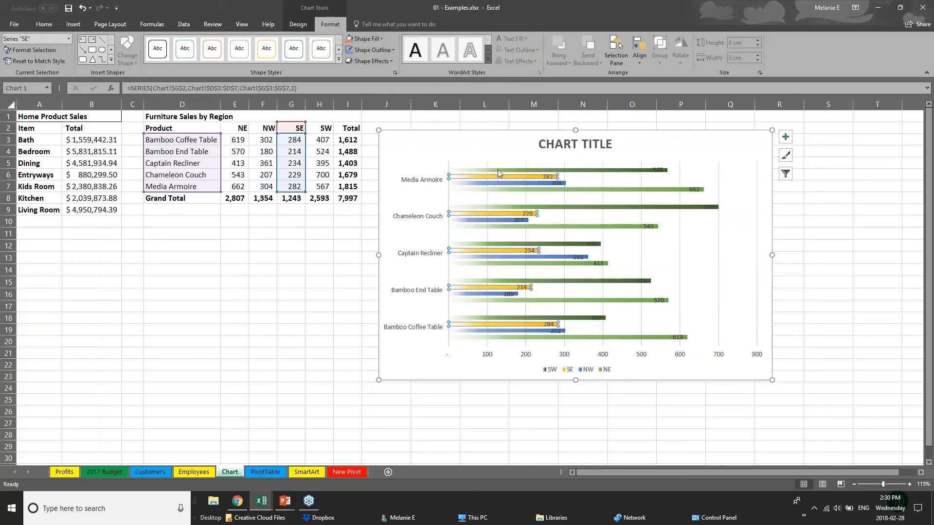
left_click(497, 170)
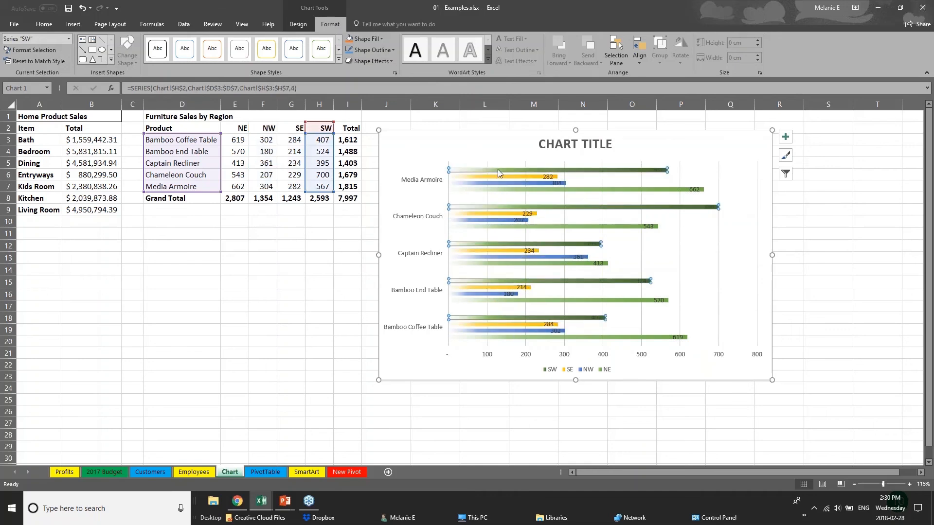
left_click(367, 38)
left_click(391, 95)
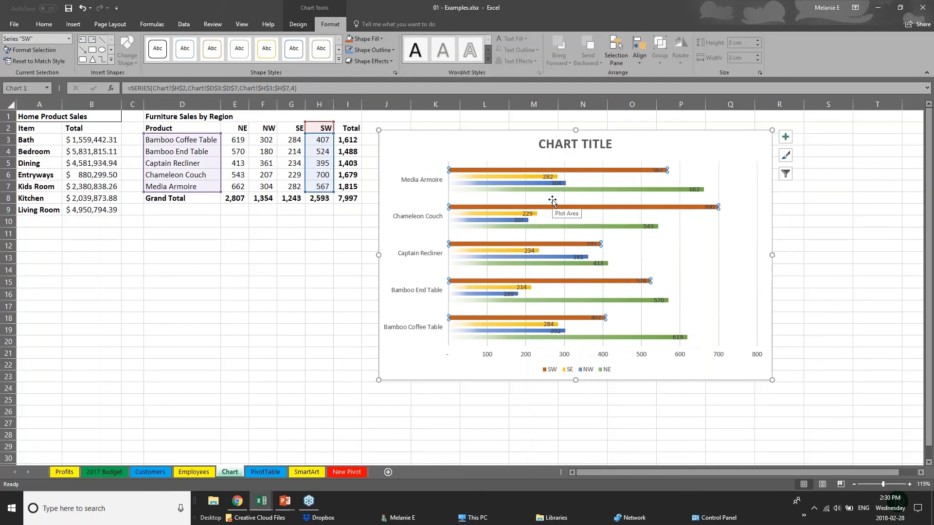
Step: Replace the chart title text with 'SALES DATA'
left_click(560, 145)
triple_click(561, 145)
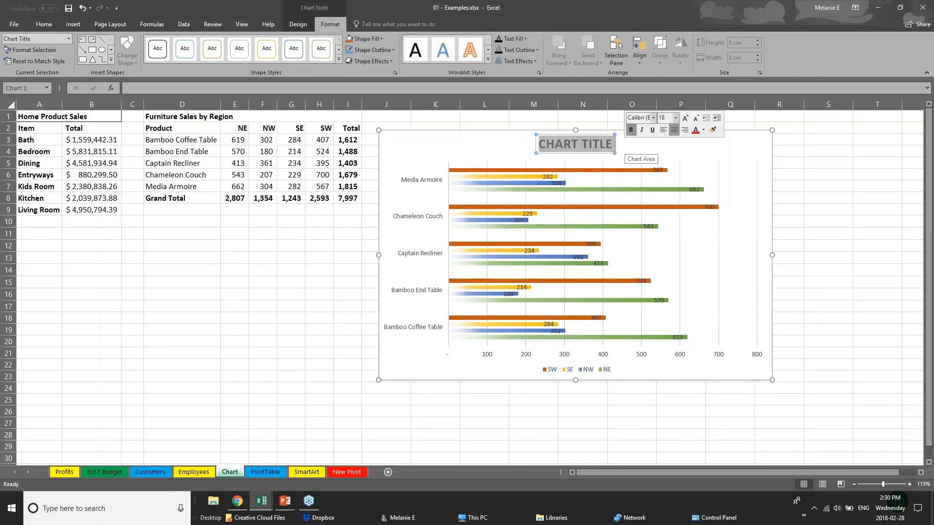
type("SALES D")
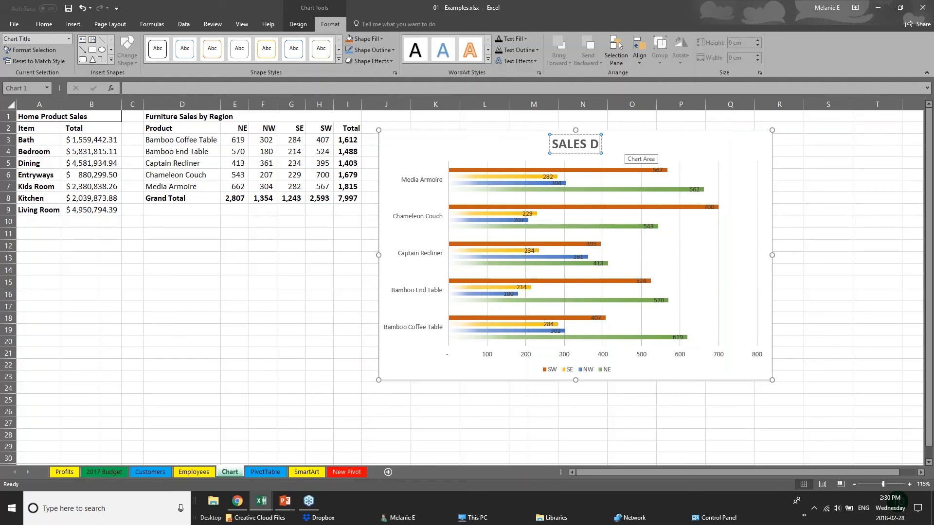
type("ATA")
left_click(488, 358)
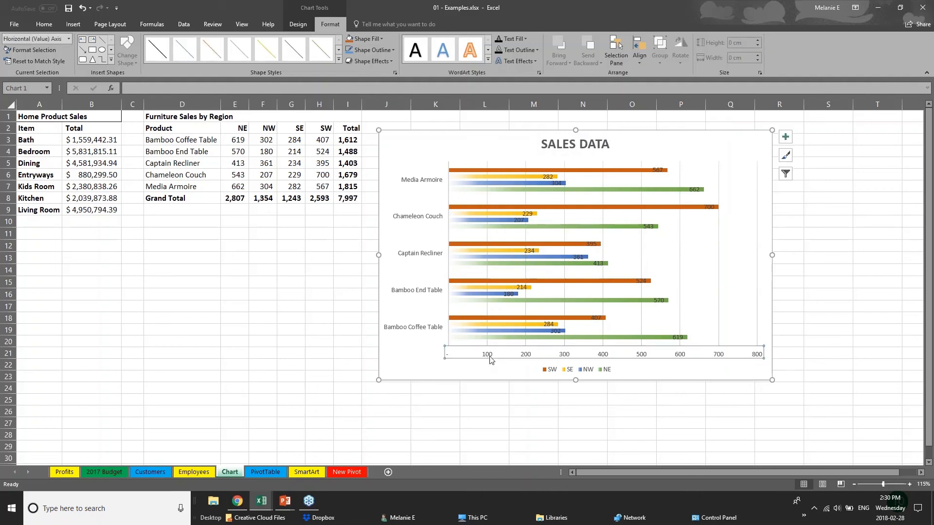
Step: Enlarge the product-name axis labels by two font-size steps
left_click(441, 293)
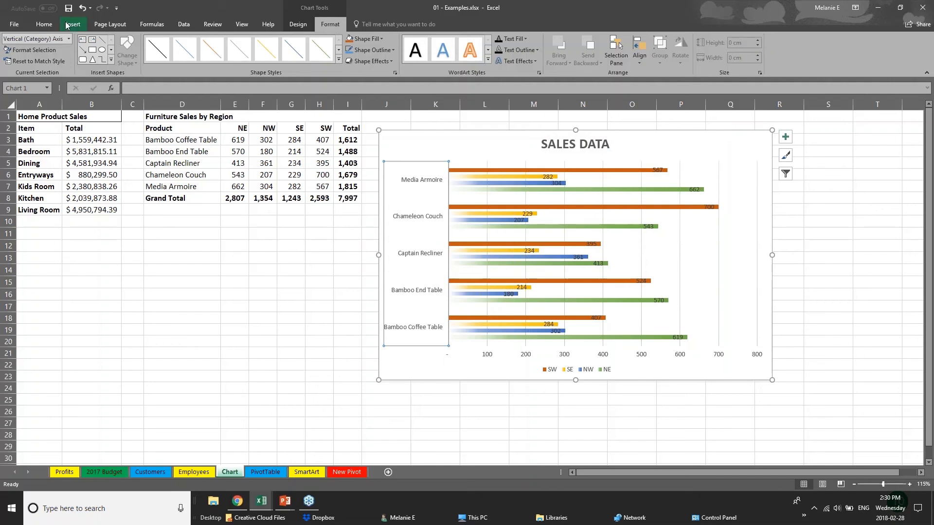
left_click(44, 25)
left_click(160, 42)
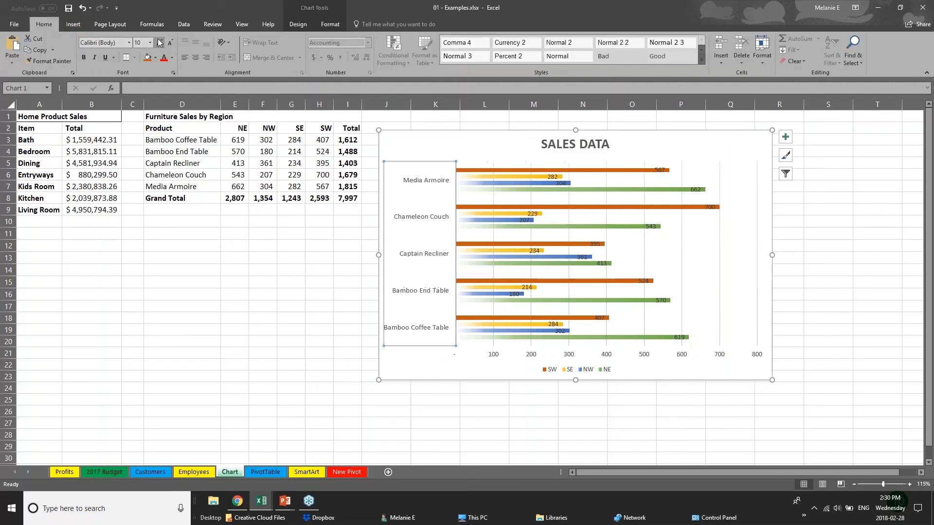
left_click(160, 43)
left_click(508, 355)
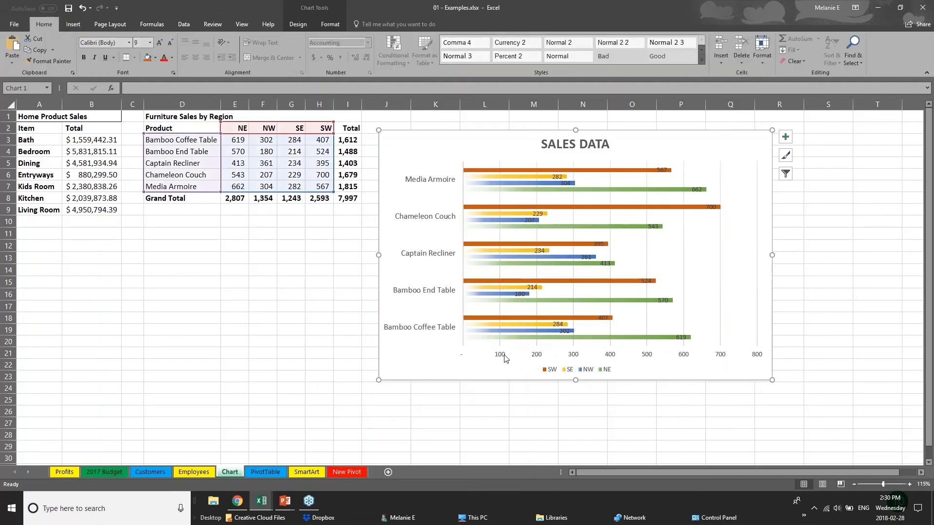
left_click(502, 358)
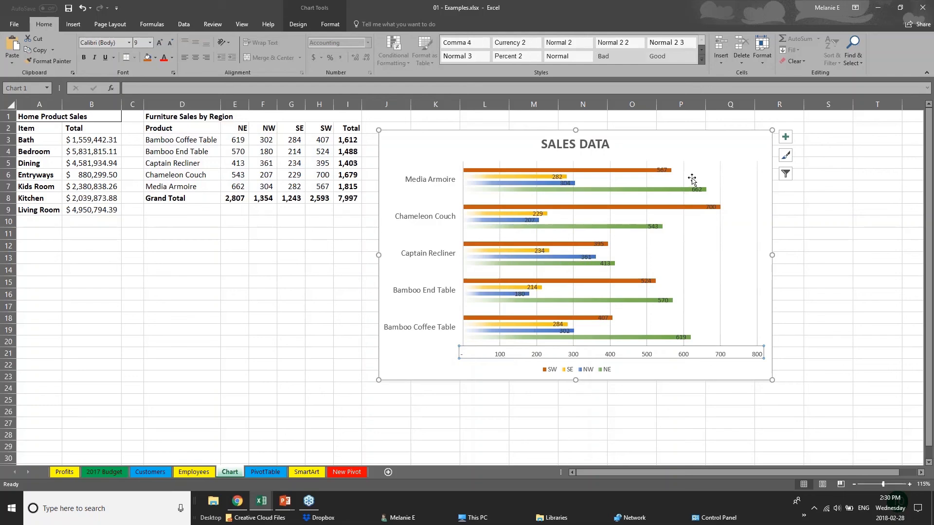
Step: Move Chameleon Couch's 700 SW data label just past the end of its bar
left_click(661, 170)
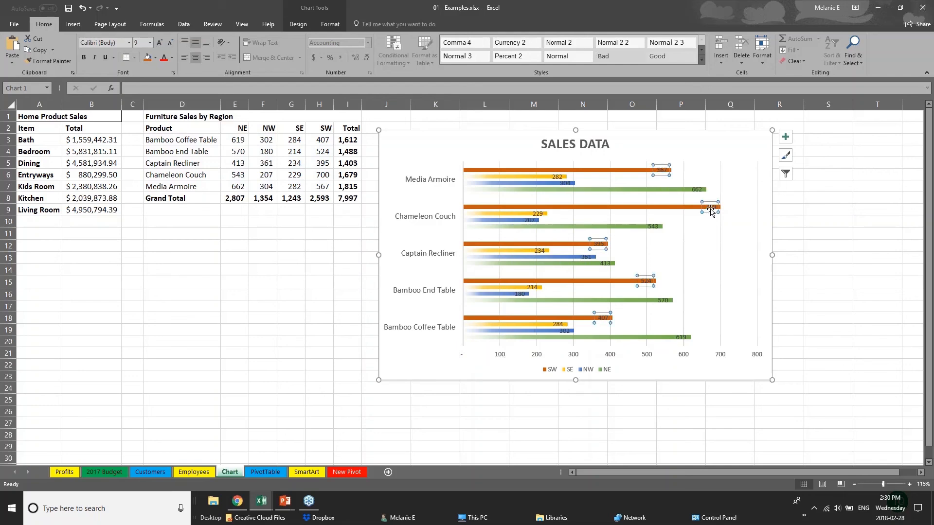
left_click_drag(710, 206, 732, 207)
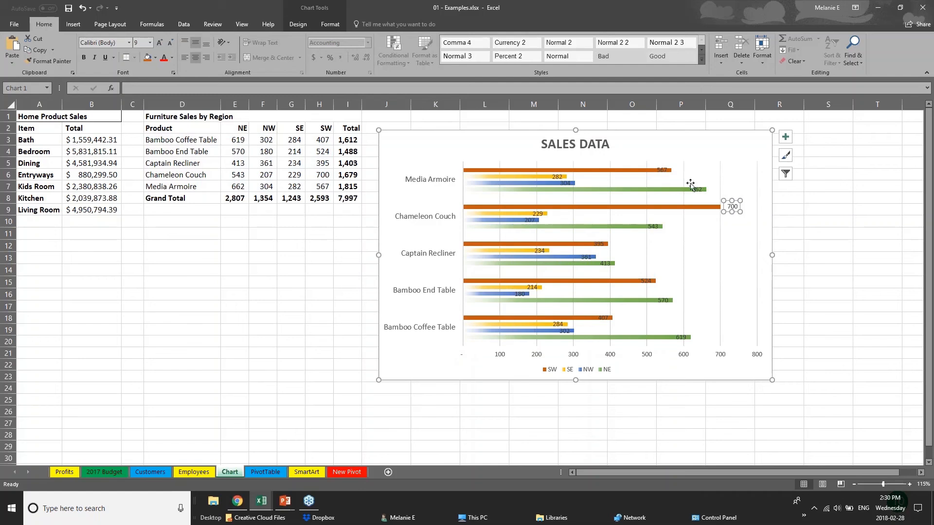
left_click(662, 170)
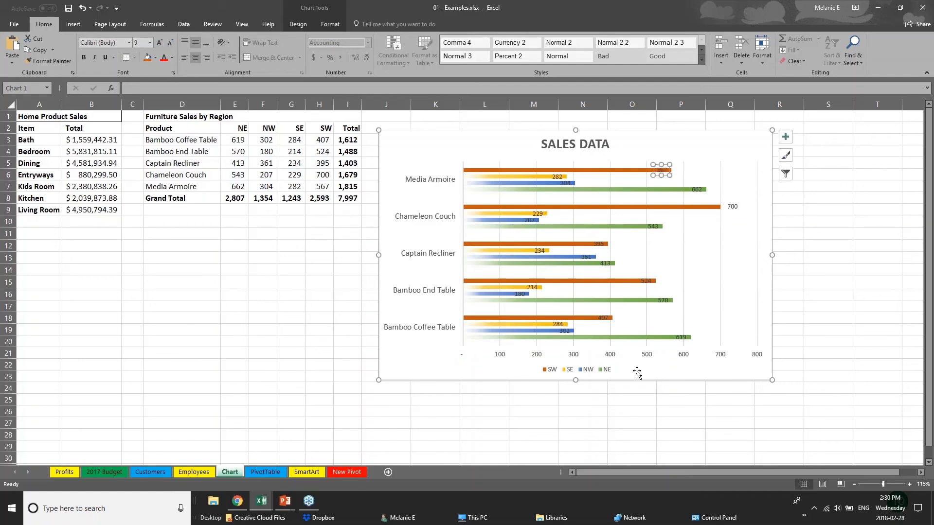
left_click(609, 360)
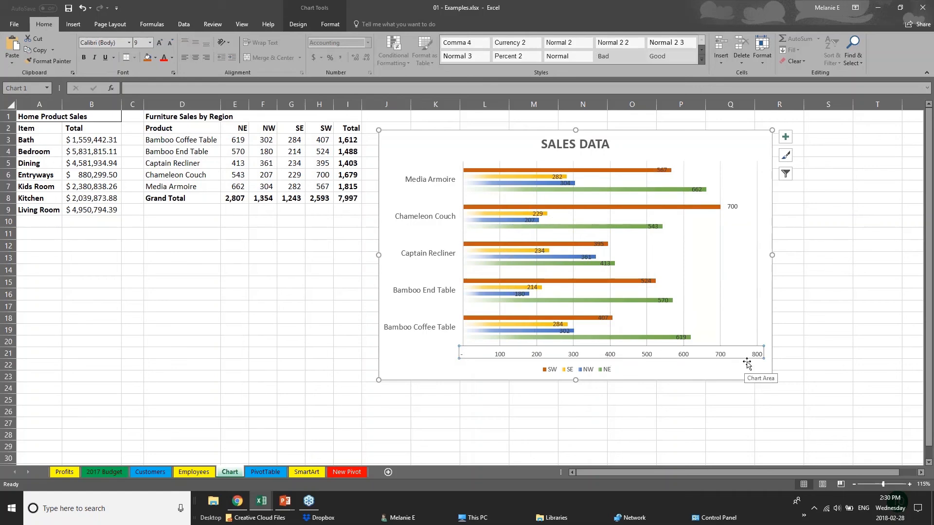
Step: Delete the horizontal value axis from the SALES DATA chart
key("Delete")
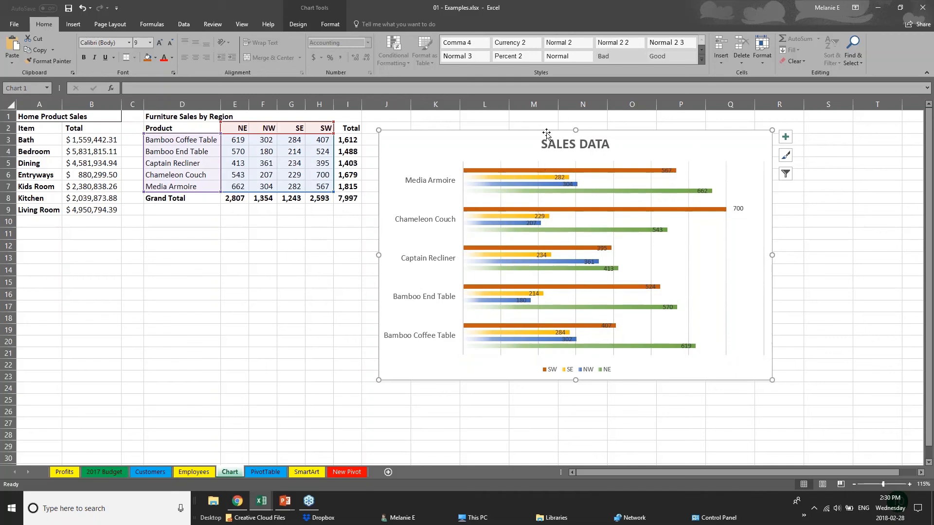
left_click(300, 24)
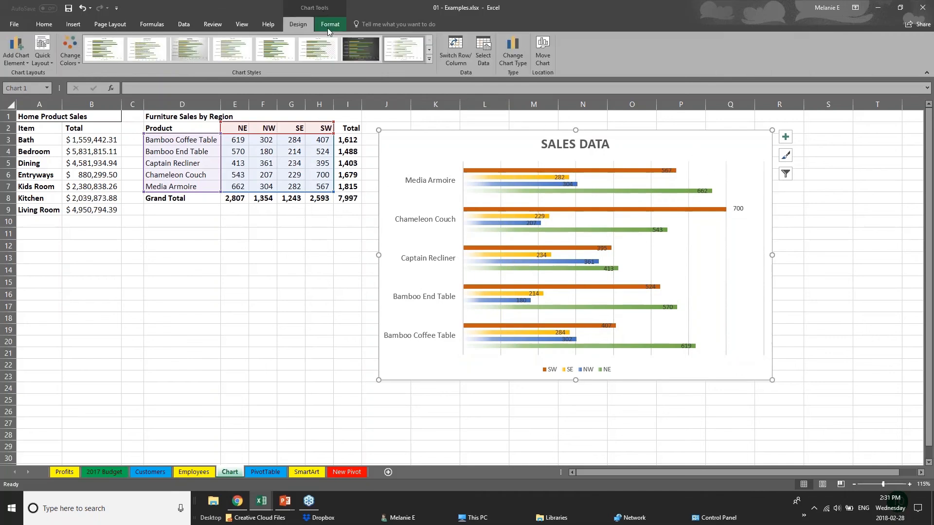
left_click(331, 25)
left_click(308, 24)
left_click(296, 141)
left_click(462, 169)
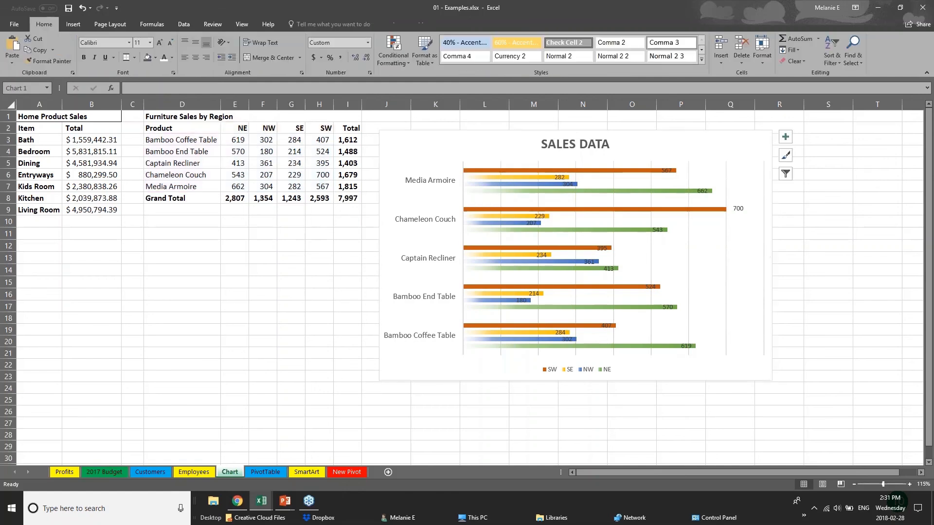
left_click(523, 170)
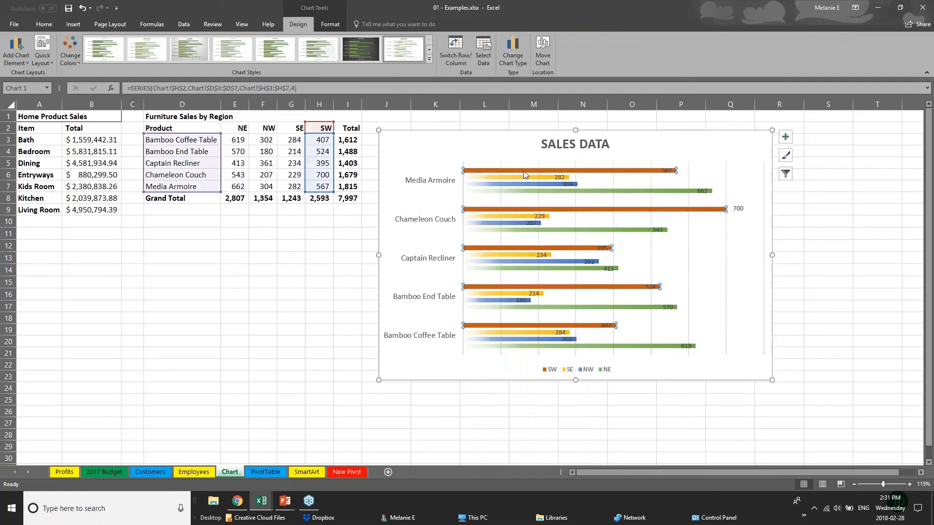
left_click(533, 178)
left_click(537, 184)
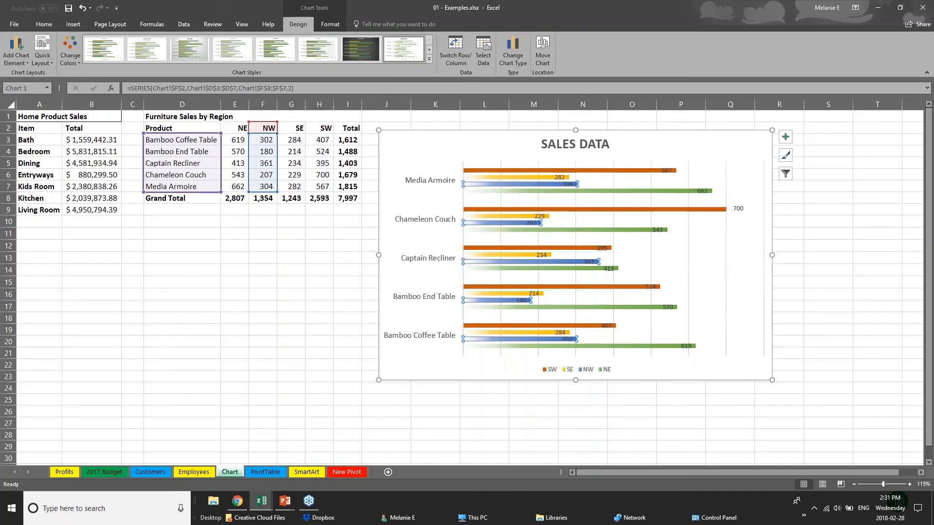
Step: Change Bamboo End Table's NW value in F4 from 180 to 181, then return to the slide show
left_click(258, 151)
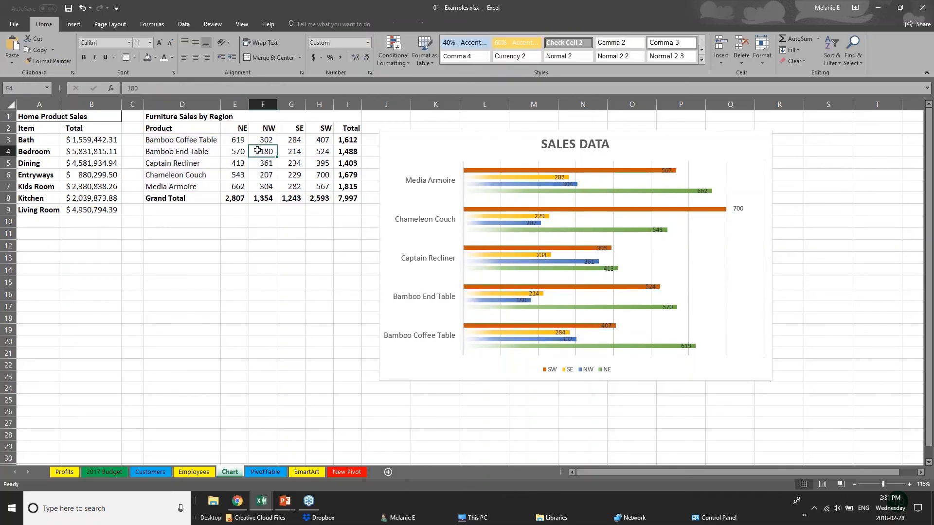
double_click(258, 151)
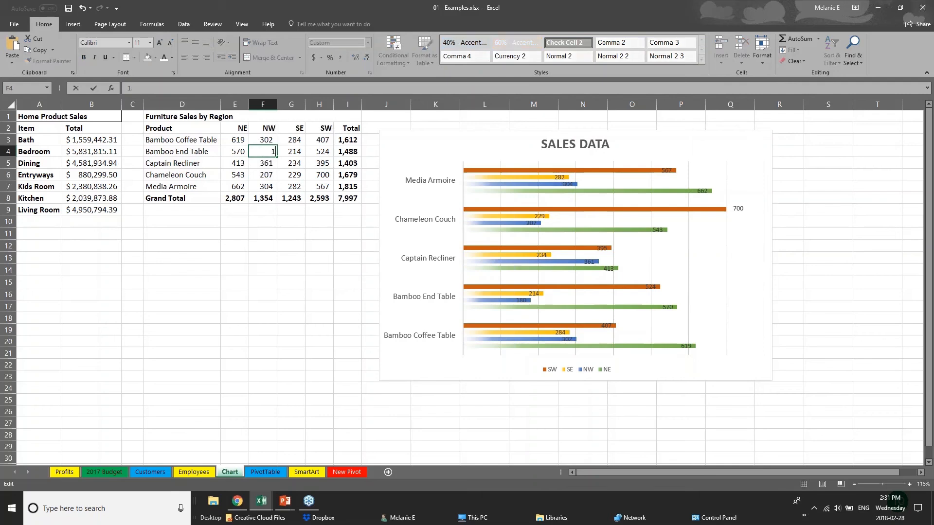
key("BackSpace")
type("1")
key("Return")
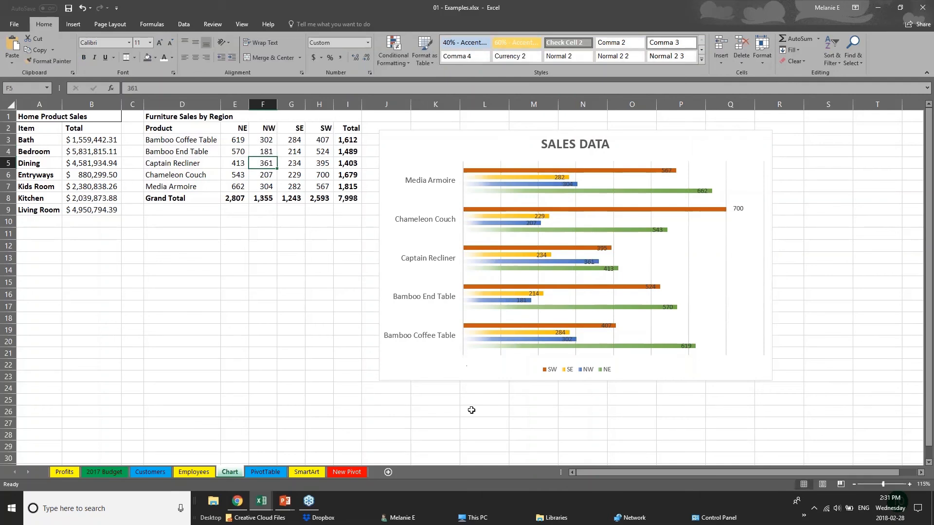
left_click(286, 503)
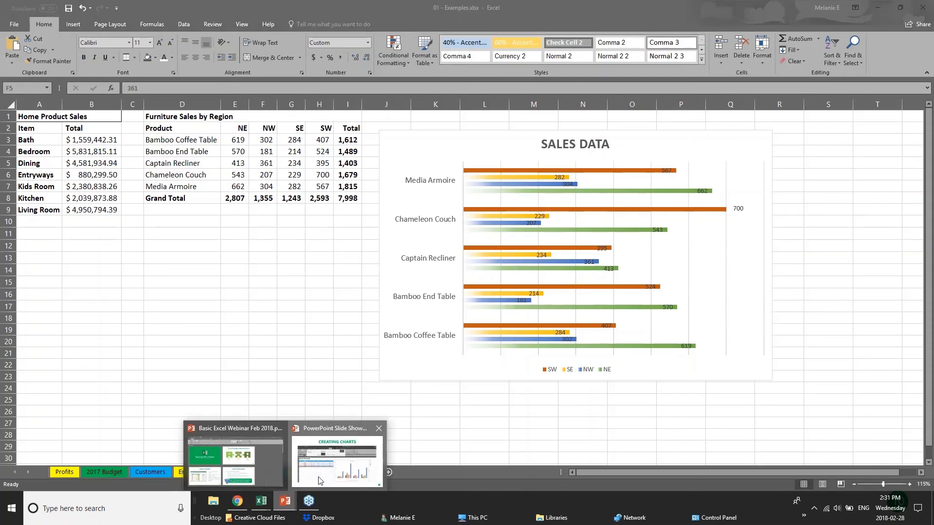
left_click(321, 479)
Step: Move the slide show forward one slide to Creating Tables
key("Right")
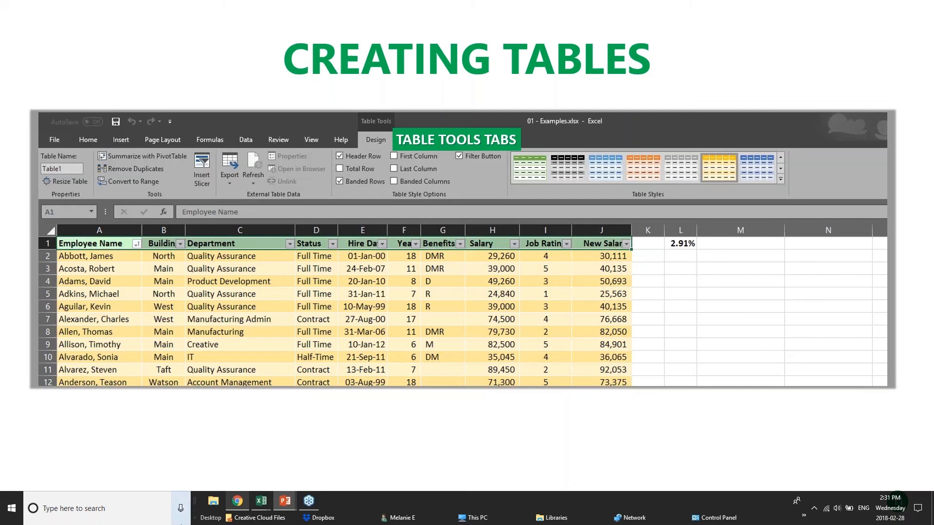
mouse_move(256, 512)
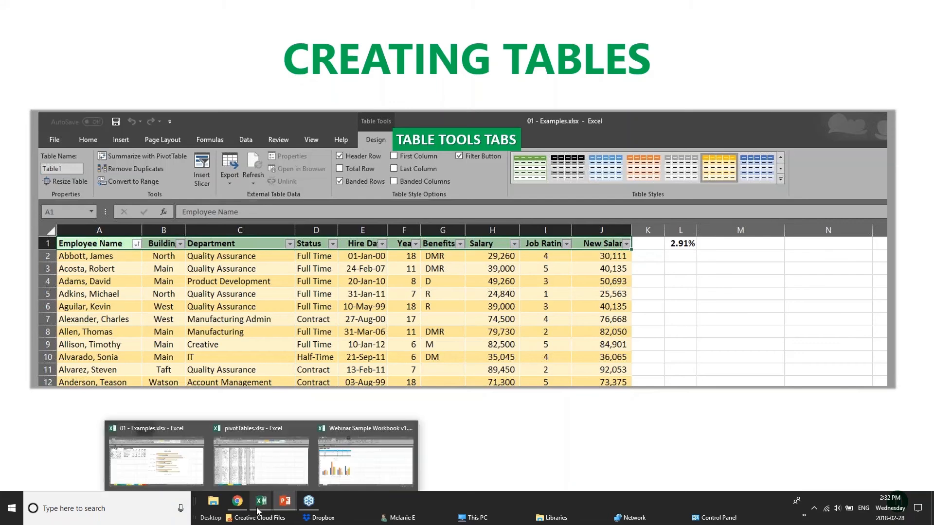
Step: Switch to the 01 - Examples workbook and open its Customers sheet
left_click(356, 464)
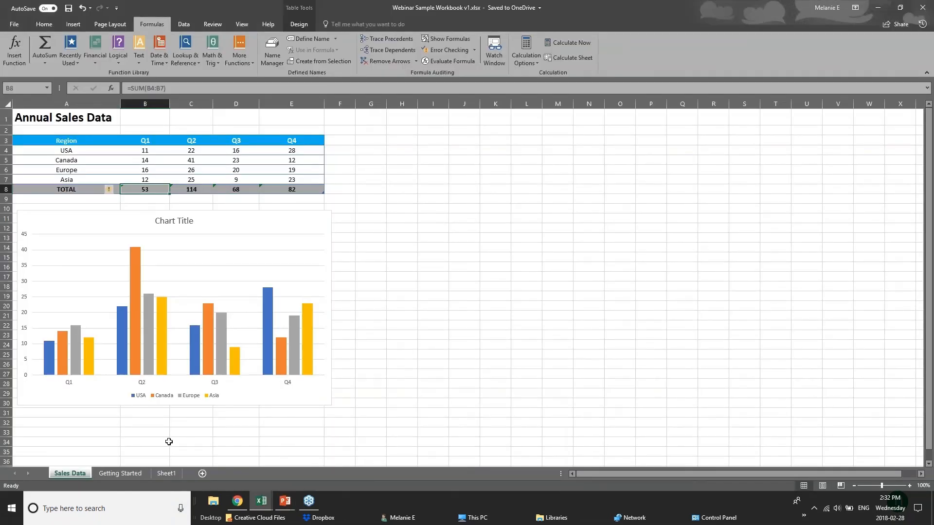
mouse_move(261, 500)
left_click(216, 479)
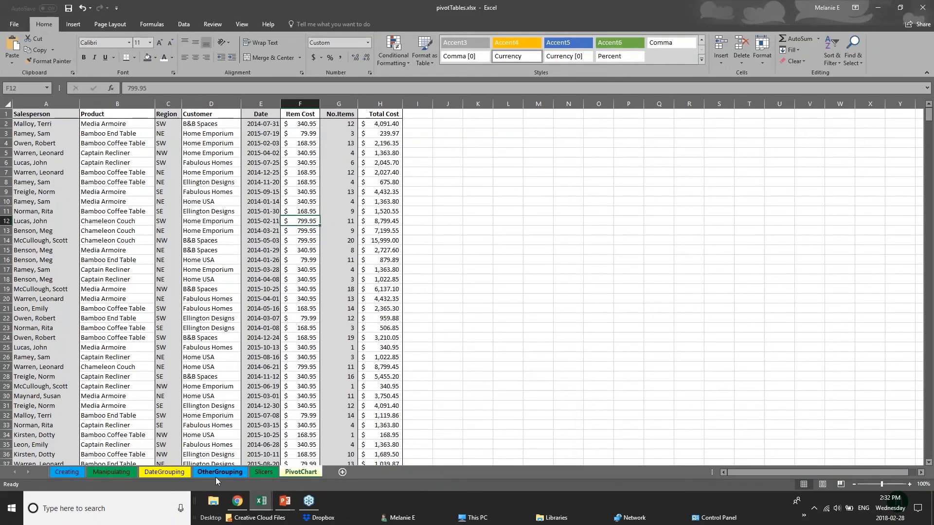
left_click(273, 480)
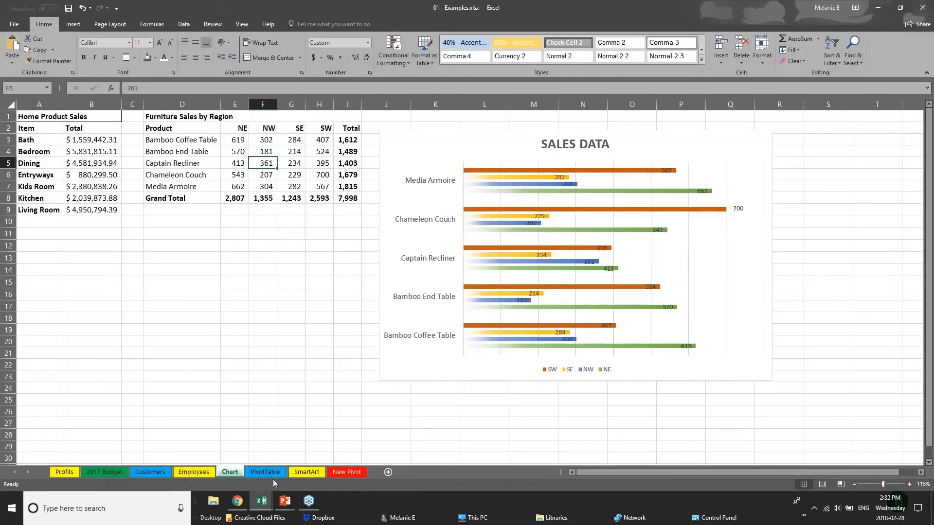
left_click(150, 472)
Step: Browse the customer list, then select the entire worksheet
left_click(24, 130)
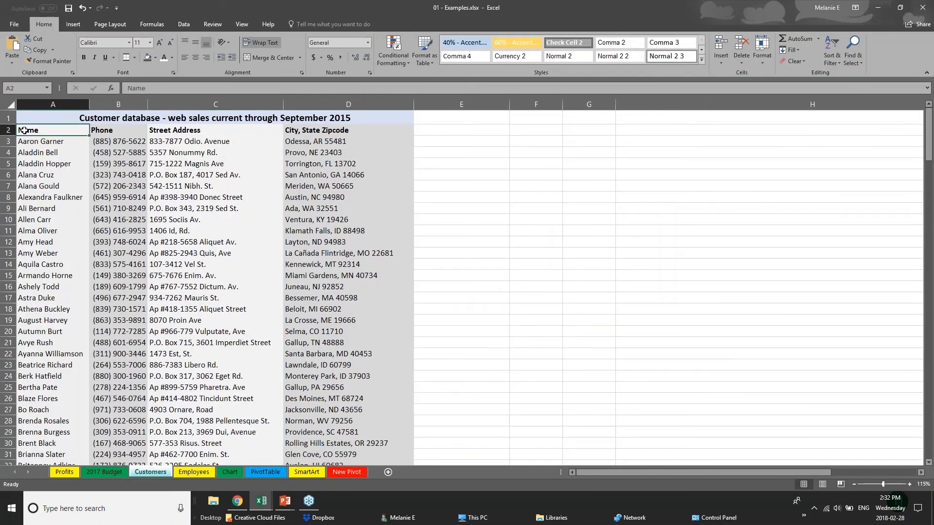
scroll(101, 222, "down", 20)
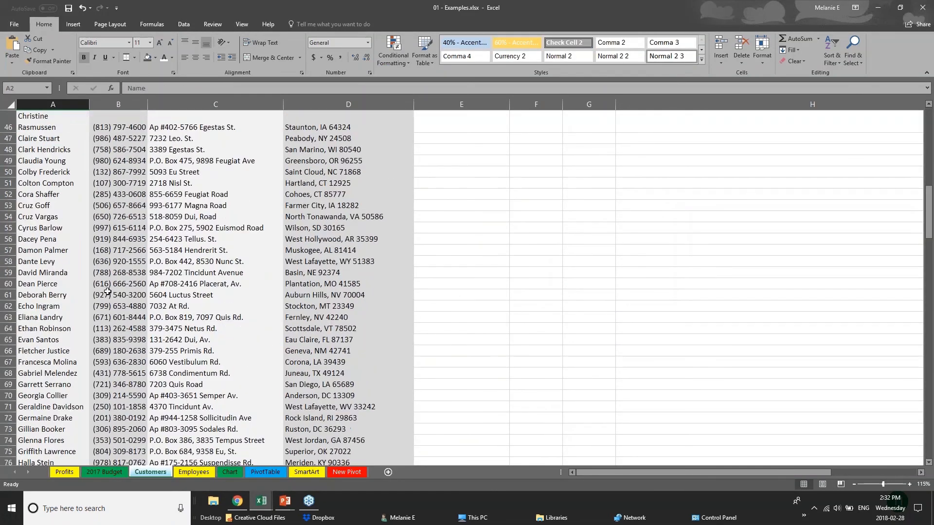
scroll(108, 292, "down", 20)
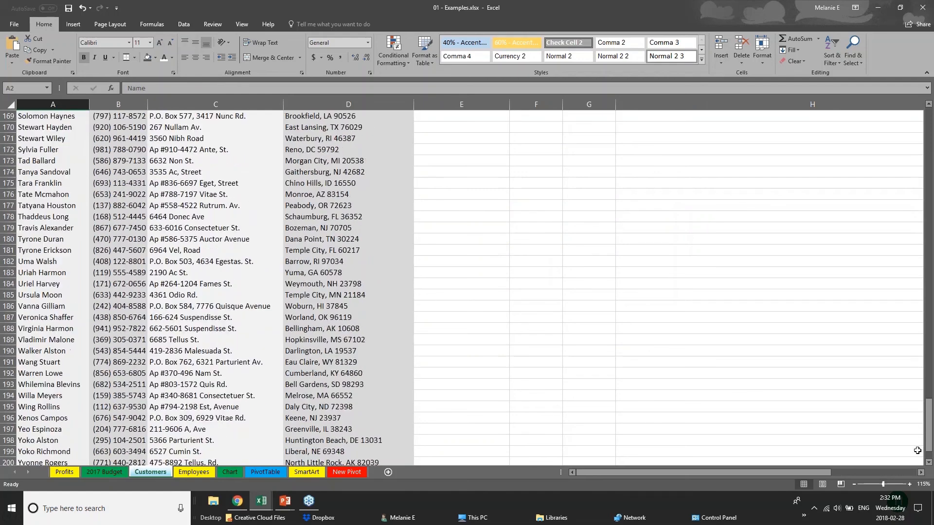
left_click_drag(929, 439, 928, 129)
left_click(114, 153)
left_click(65, 166)
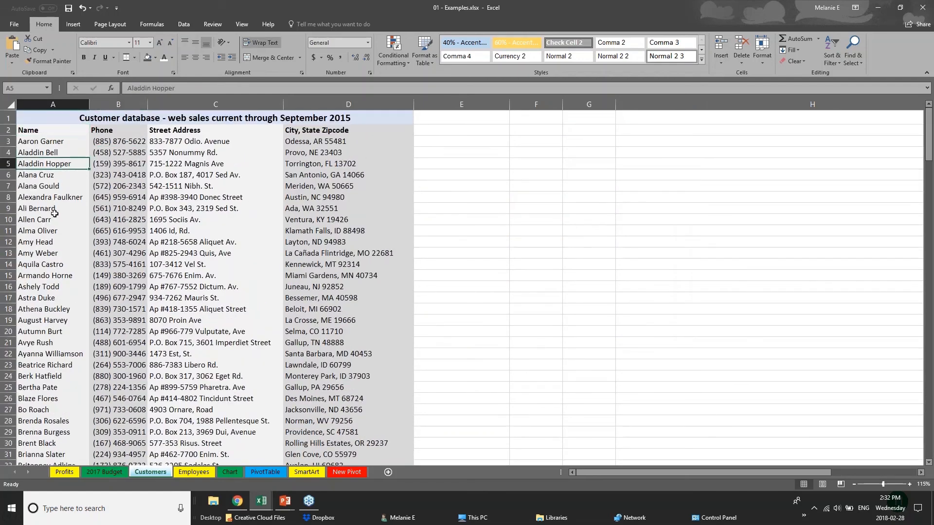
scroll(38, 322, "down", 2)
scroll(41, 194, "up", 2)
left_click(10, 106)
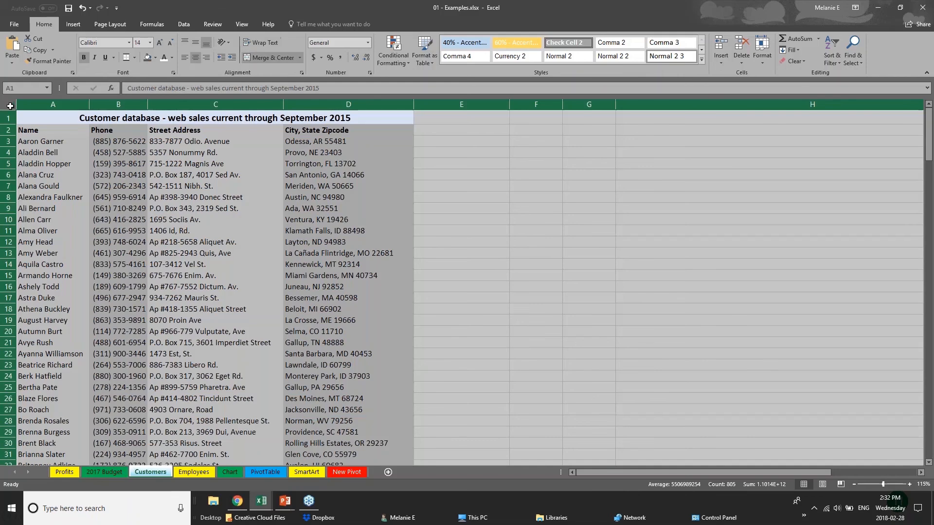
Step: Insert a table from the whole-sheet selection, dismissing the large-operation warning
left_click(68, 24)
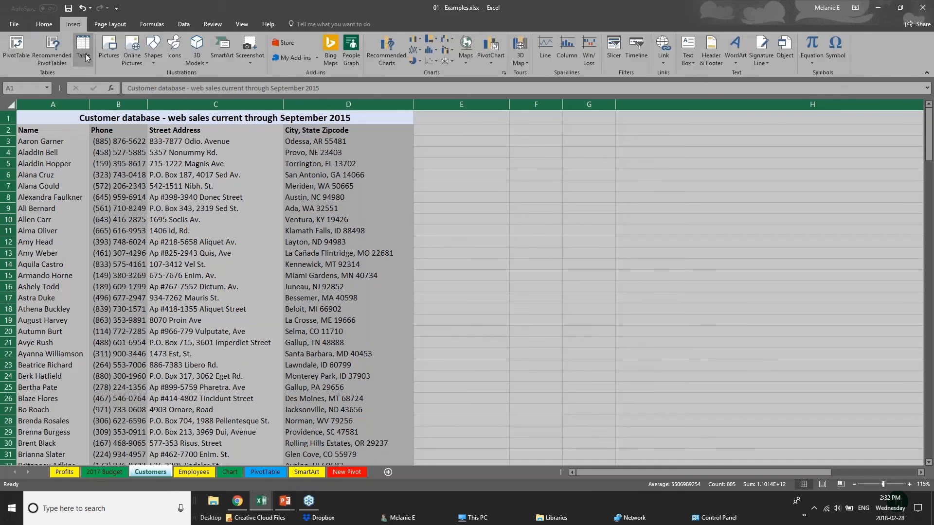
left_click(84, 51)
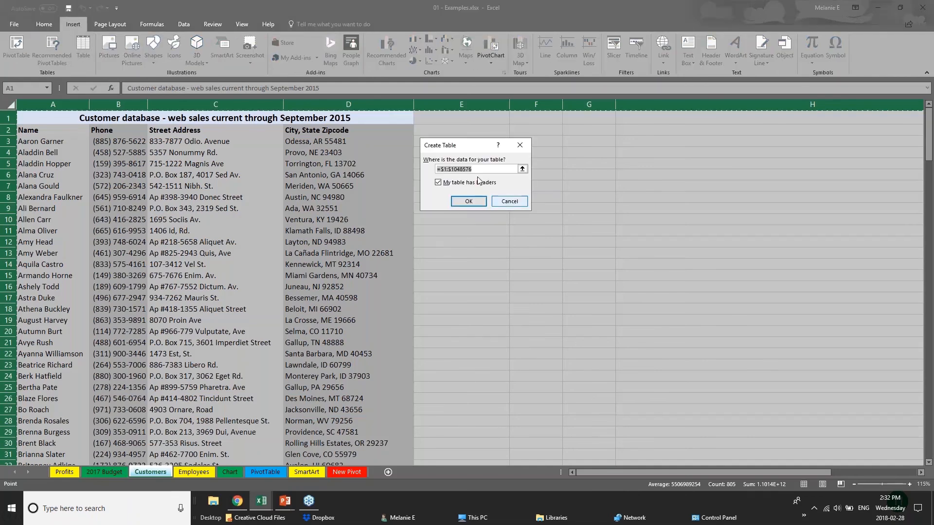
left_click(472, 206)
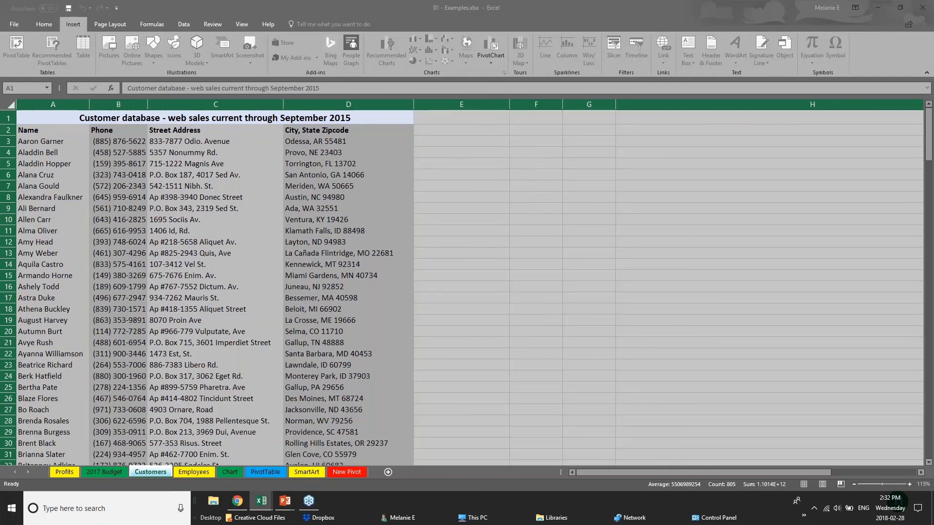
left_click(452, 202)
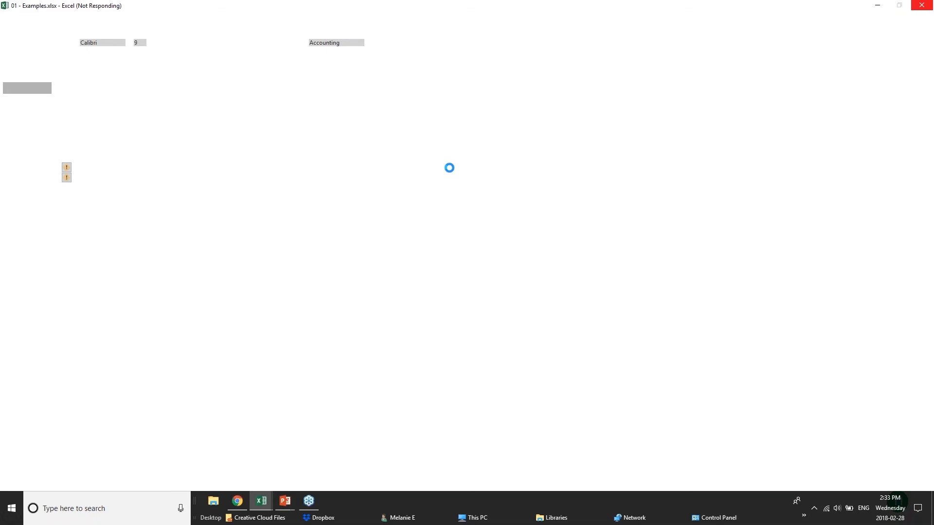
Step: Bring the PowerPoint Slide Show window showing CREATING TABLES to the front
mouse_move(284, 503)
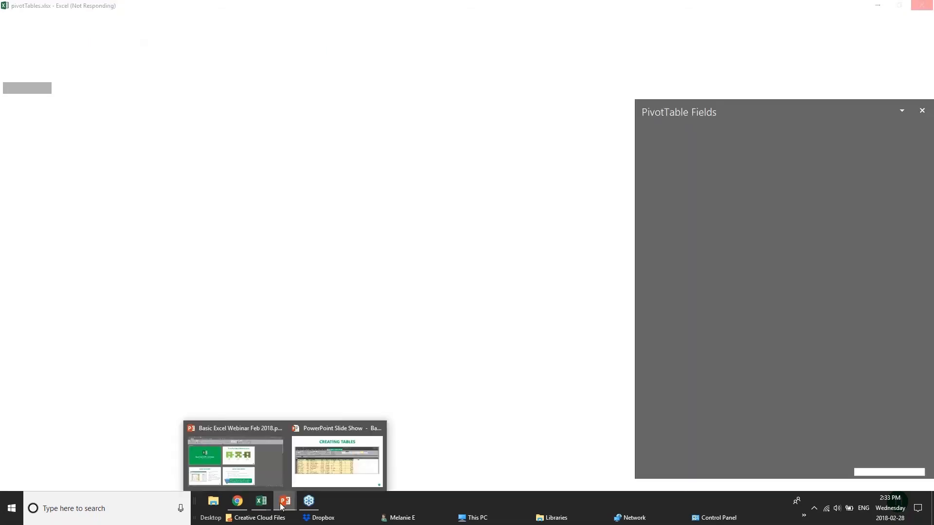
left_click(364, 468)
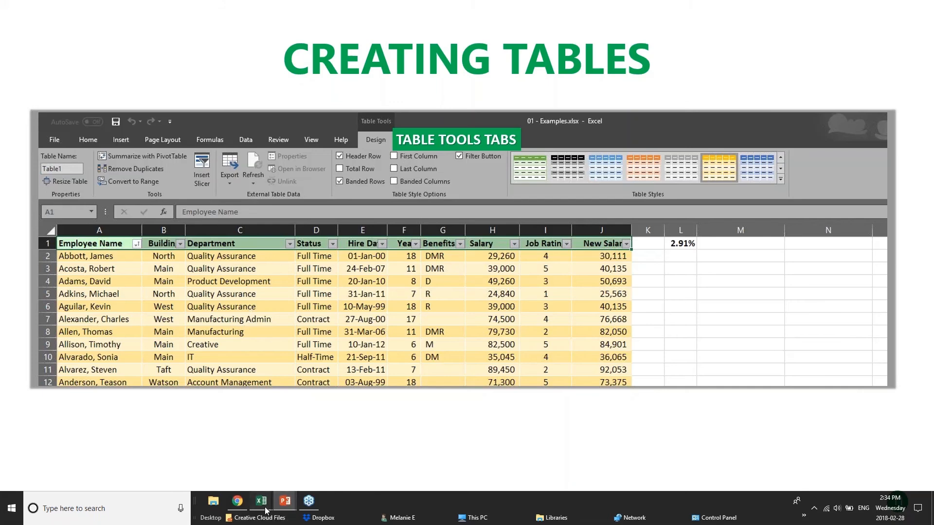
Step: Switch to the 01 - Examples Customers sheet and select the merged title cell A1
mouse_move(266, 509)
left_click(225, 457)
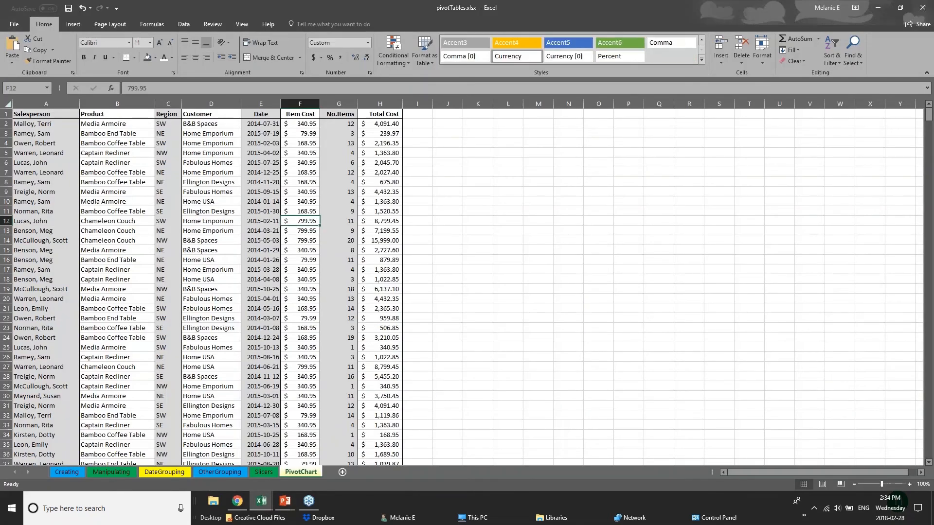
left_click(166, 461)
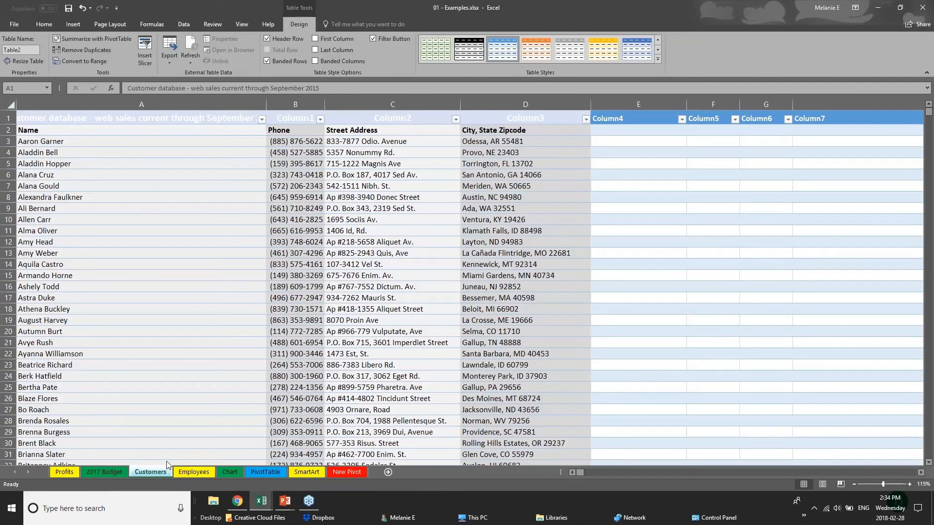
left_click(10, 105)
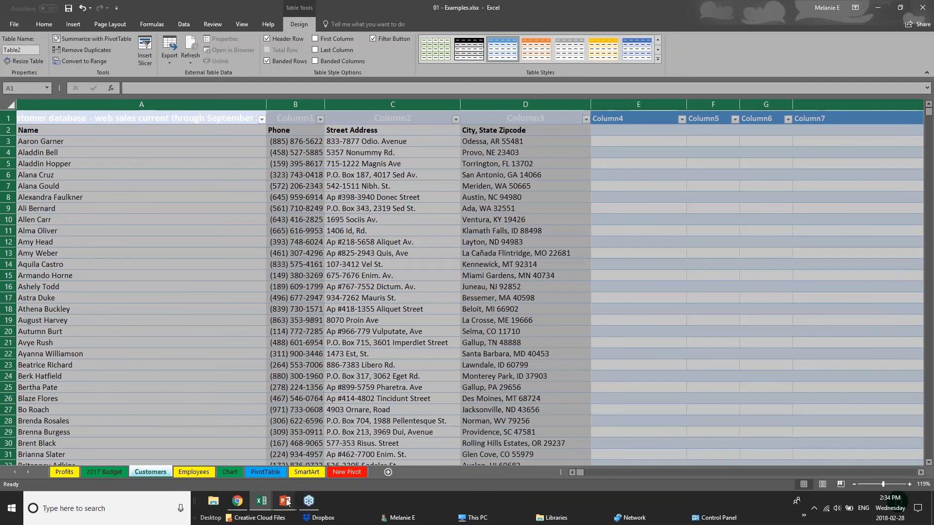
mouse_move(261, 506)
left_click(343, 474)
left_click(45, 120)
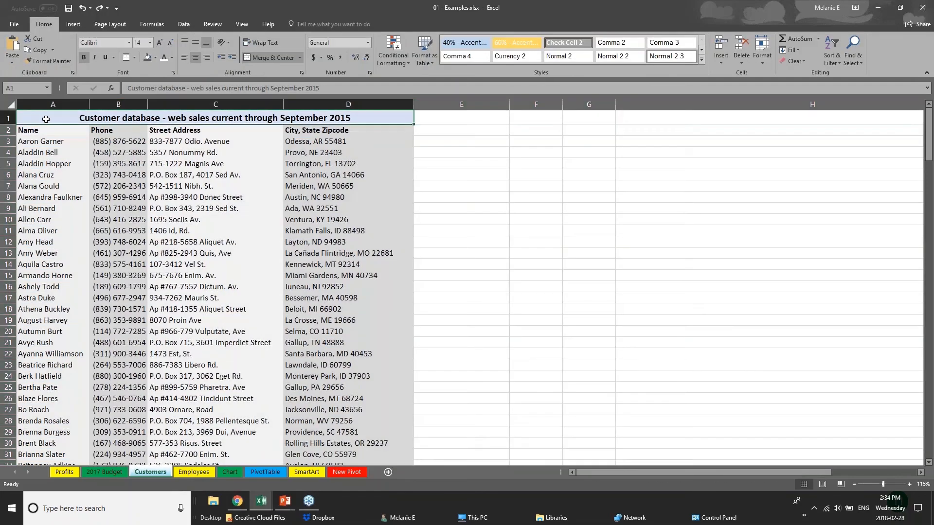
left_click(10, 105)
left_click(46, 123)
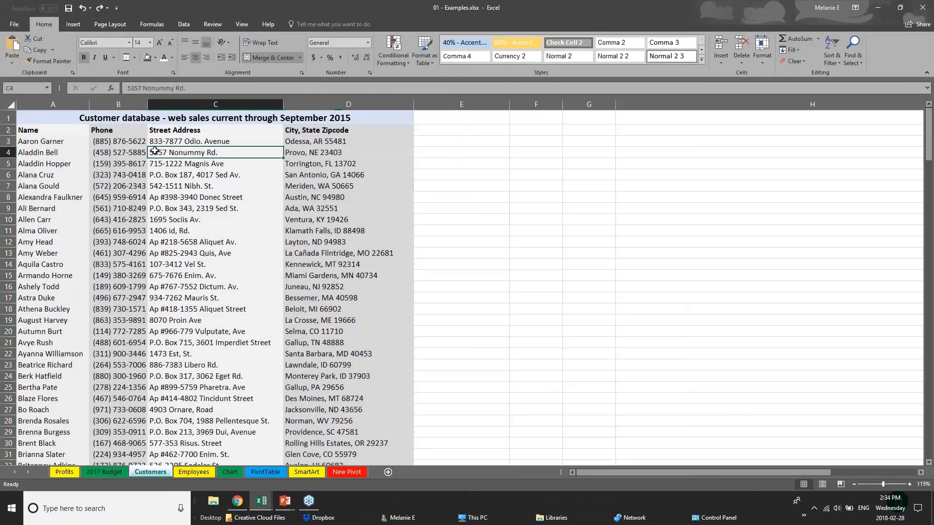
Step: Create a table from A1:D1, then undo the conversion and clear the selection
left_click(73, 26)
left_click(81, 54)
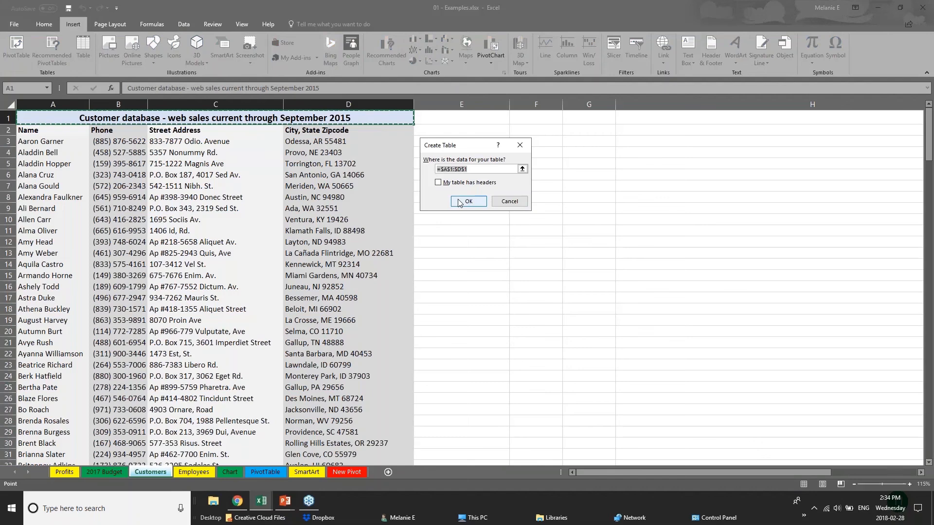
left_click(462, 204)
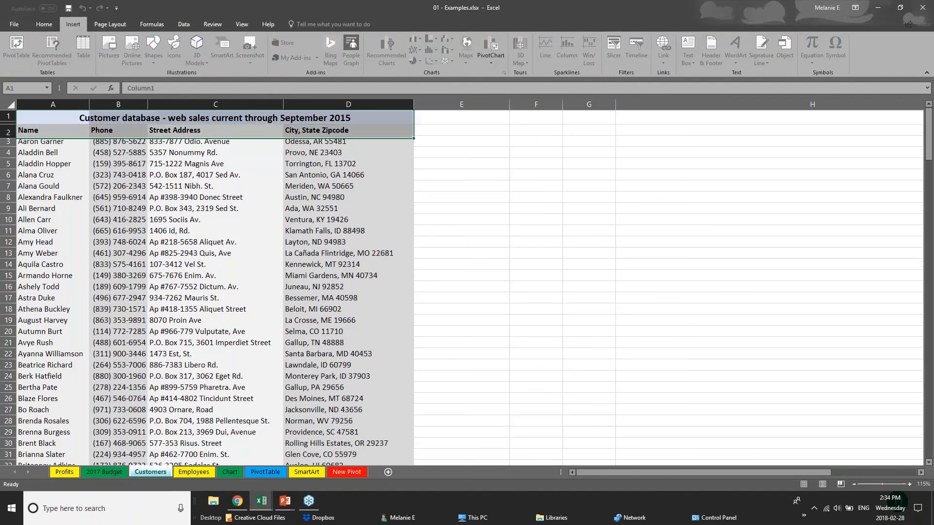
key("ctrl+z")
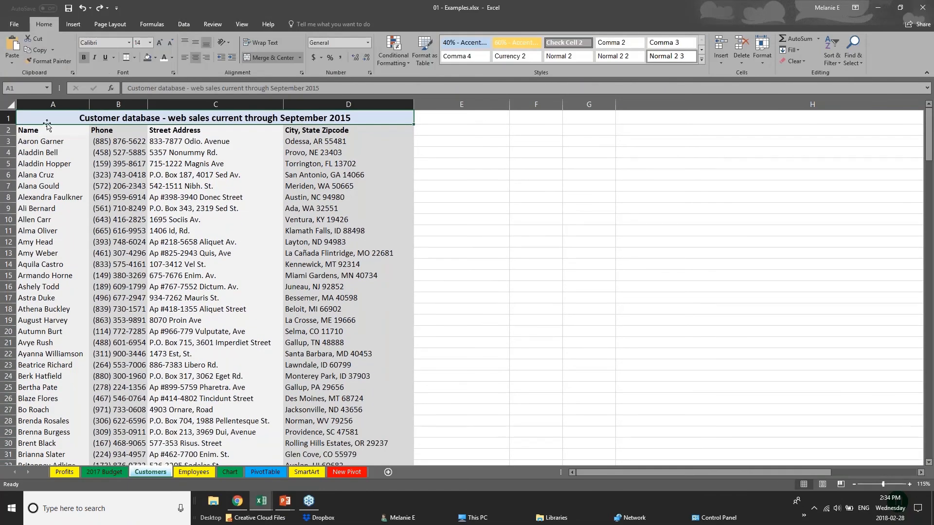
left_click(14, 106)
left_click(195, 365)
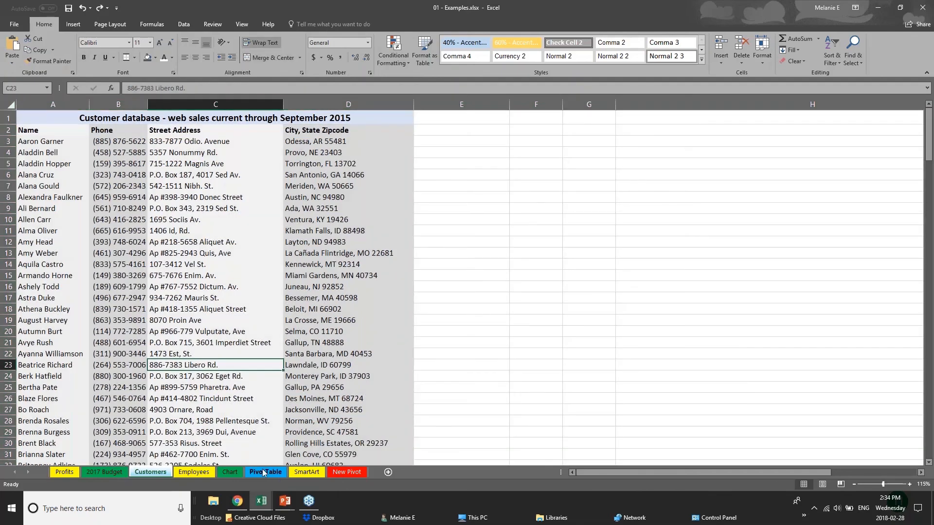
Step: On the Chart sheet, insert D1:I8 as a banded table with filter buttons
left_click(234, 472)
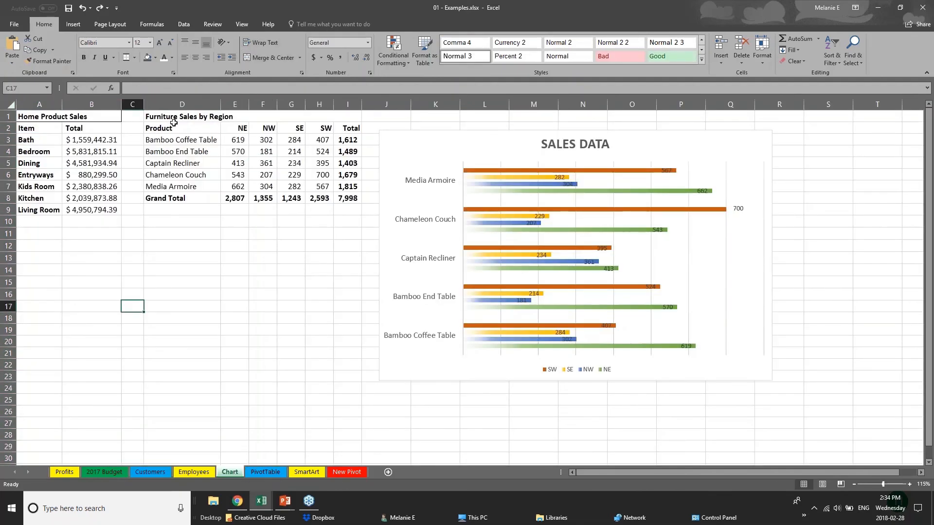
left_click(176, 119)
left_click_drag(187, 126, 350, 199)
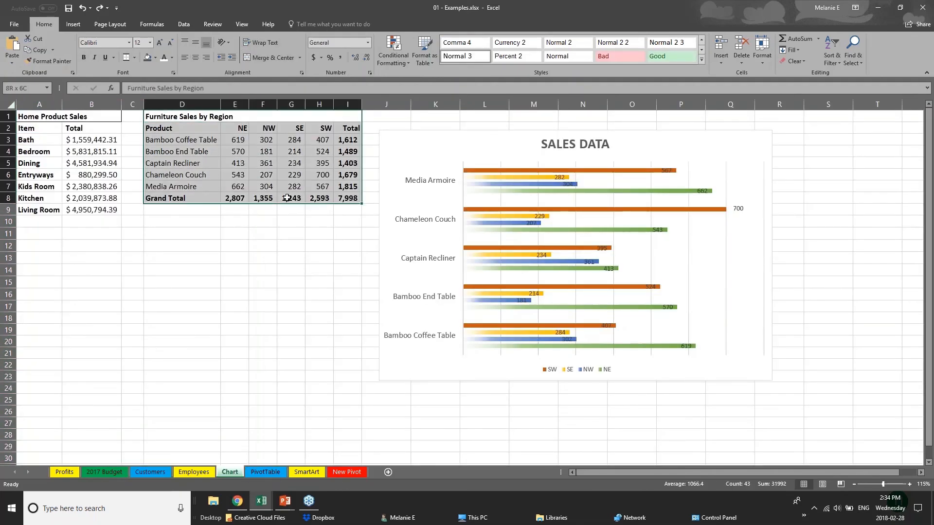
left_click(72, 27)
left_click(83, 49)
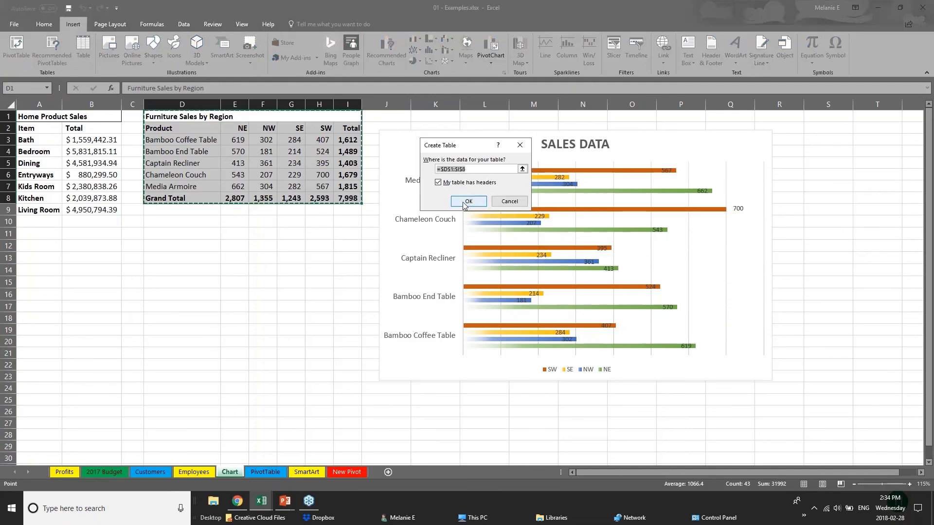
left_click(475, 206)
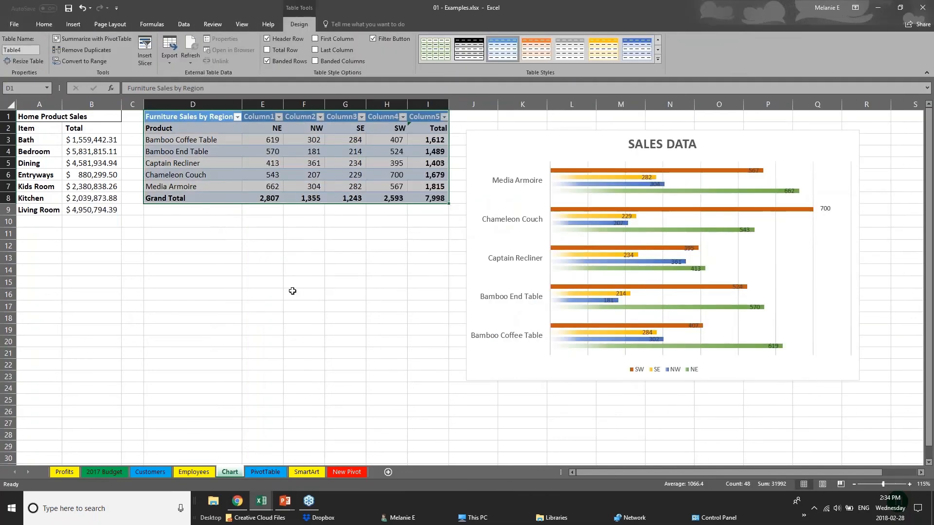
left_click(292, 291)
left_click_drag(209, 119, 441, 203)
Step: Apply the orange Medium table style and enable First Column to shade product names D2:D7
left_click(656, 59)
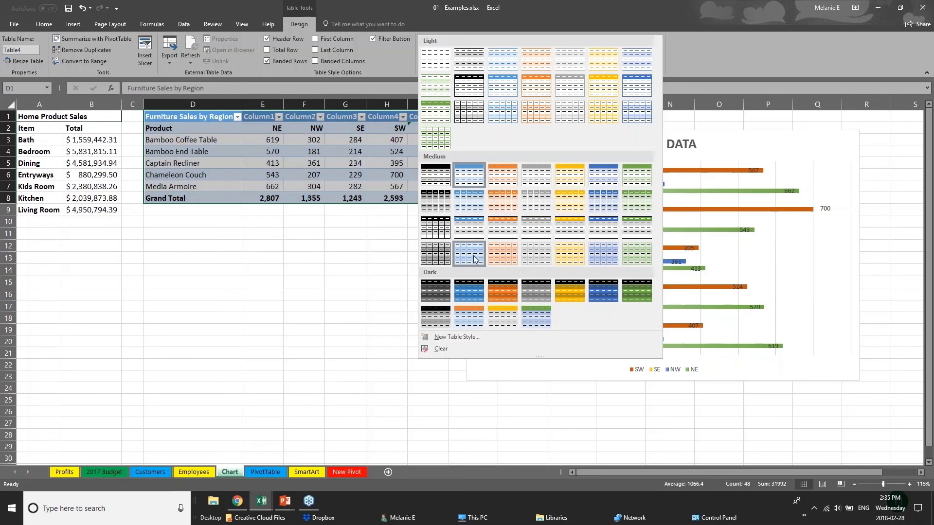
left_click(509, 235)
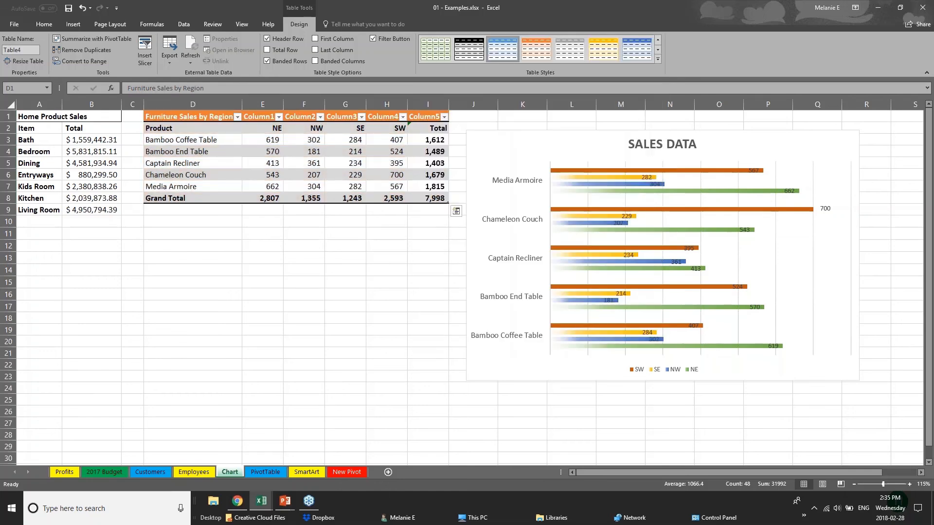
left_click(195, 198)
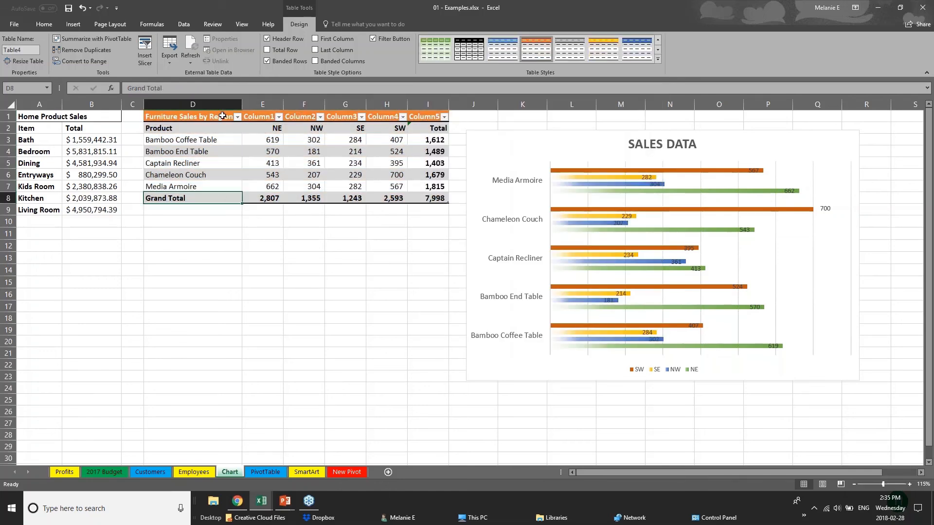
left_click(179, 128)
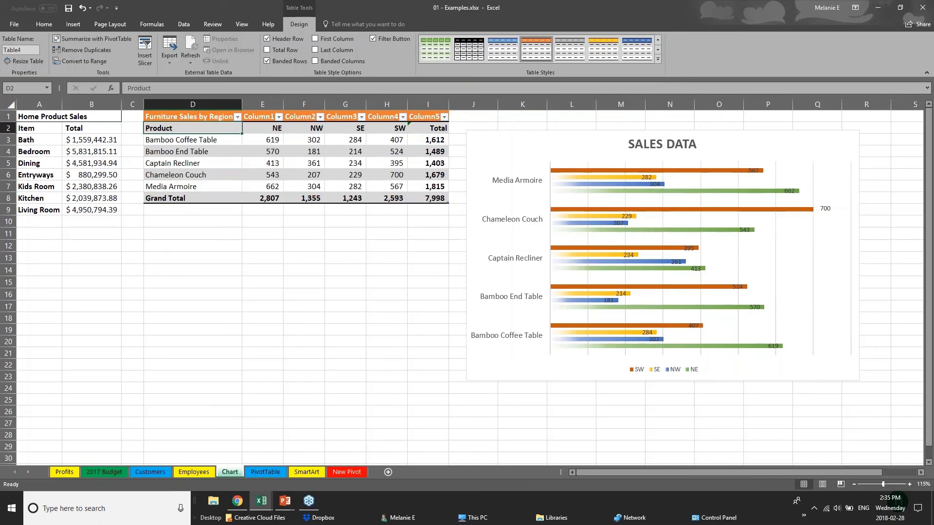
left_click_drag(202, 128, 203, 187)
left_click(315, 38)
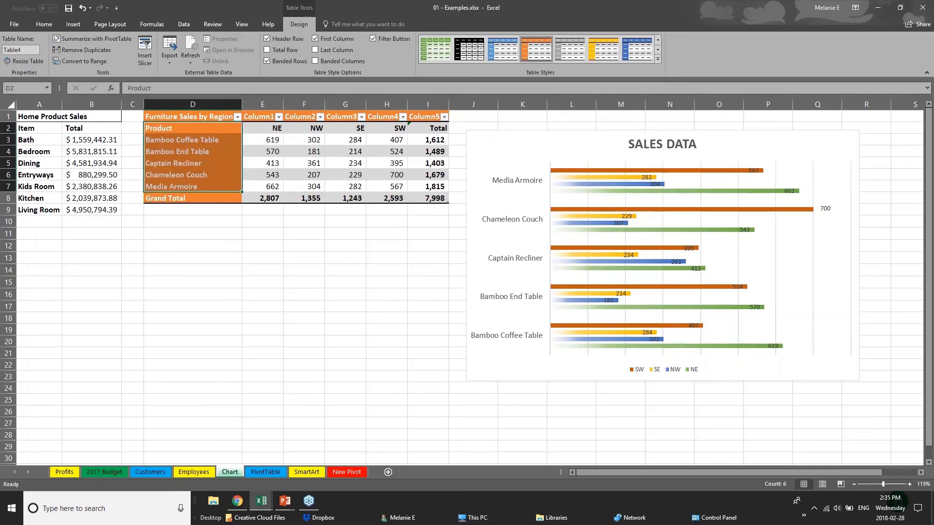
left_click(245, 273)
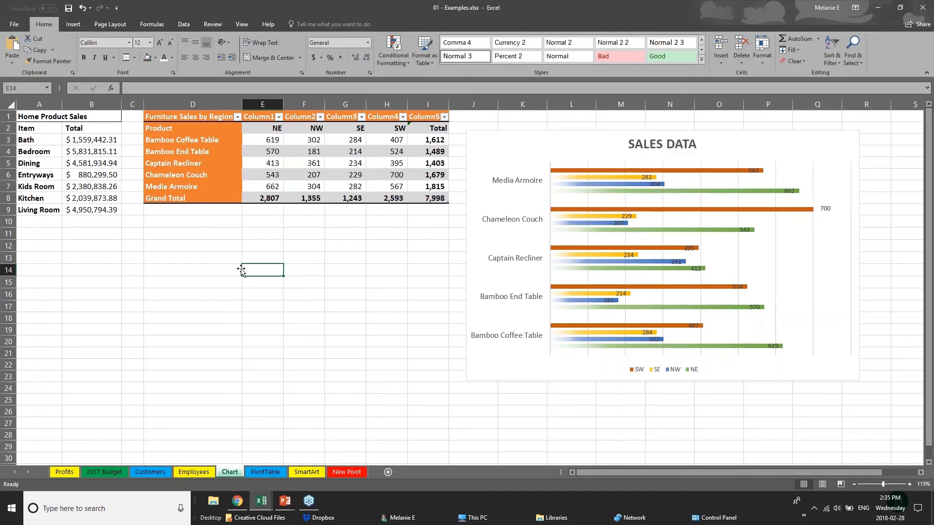
left_click(177, 120)
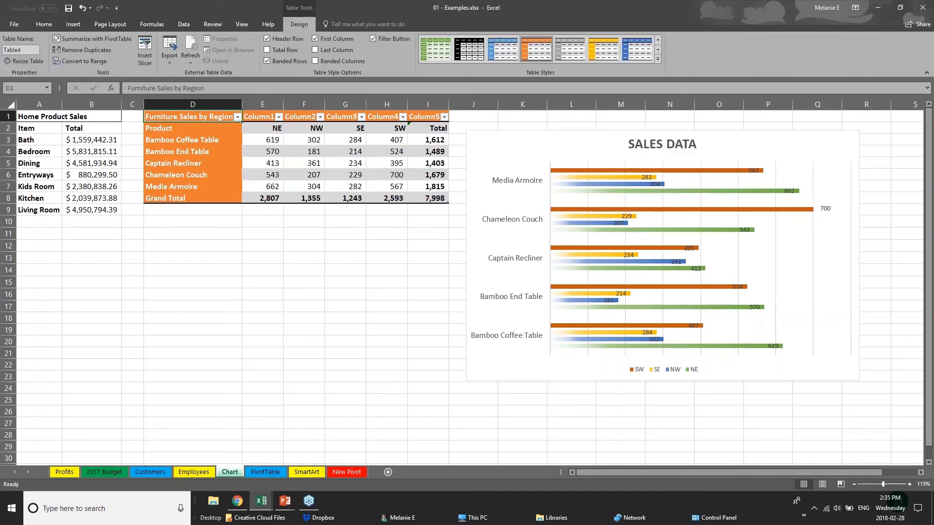
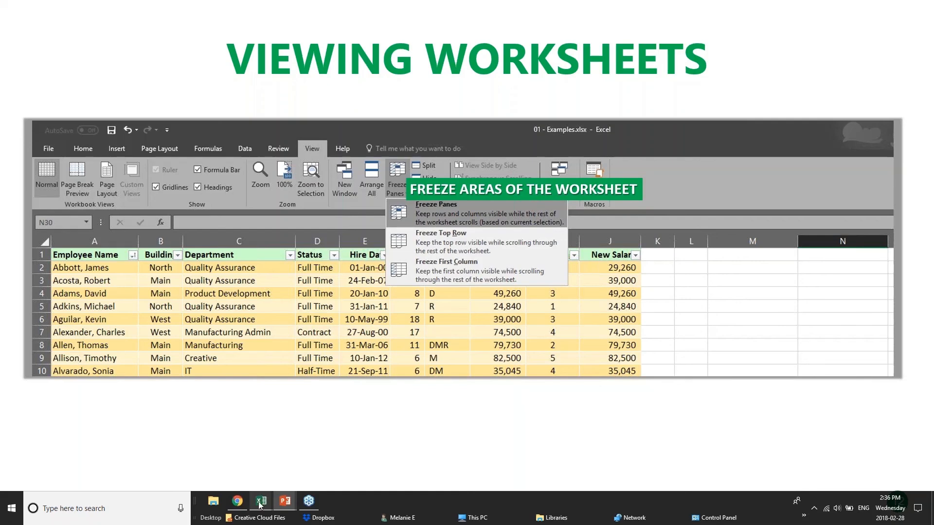
Step: Bring the pivotTables.xlsx workbook in Excel to the front from the taskbar
mouse_move(260, 504)
left_click(250, 468)
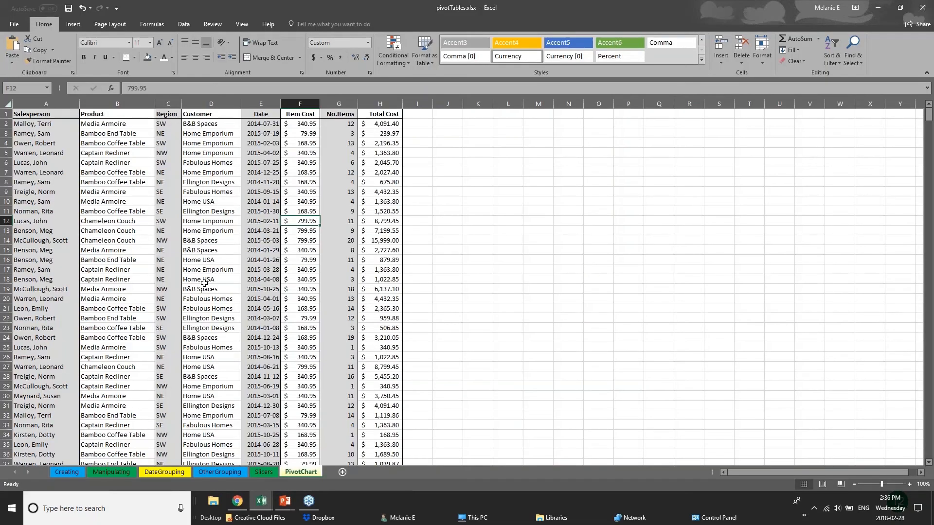
scroll(204, 283, "down", 20)
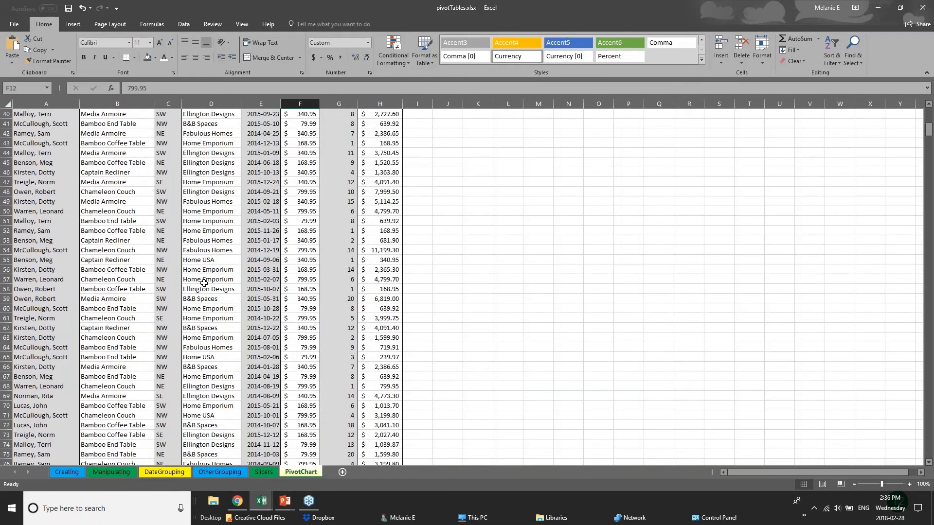
scroll(203, 283, "down", 4)
scroll(197, 284, "up", 8)
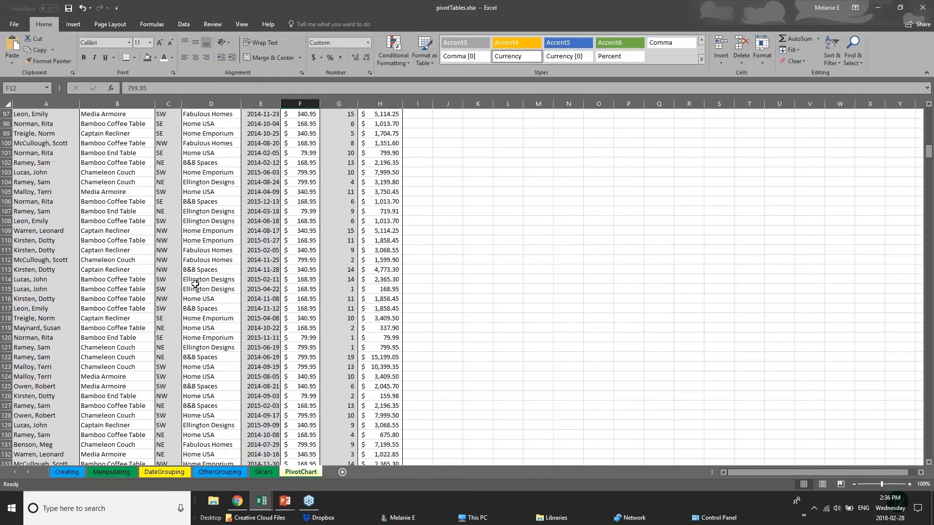
scroll(195, 284, "up", 6)
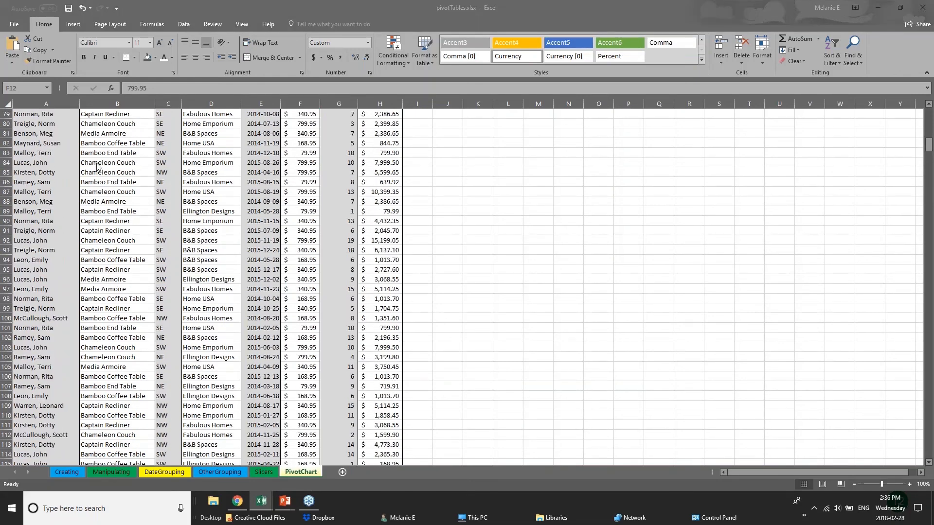
left_click_drag(929, 142, 929, 115)
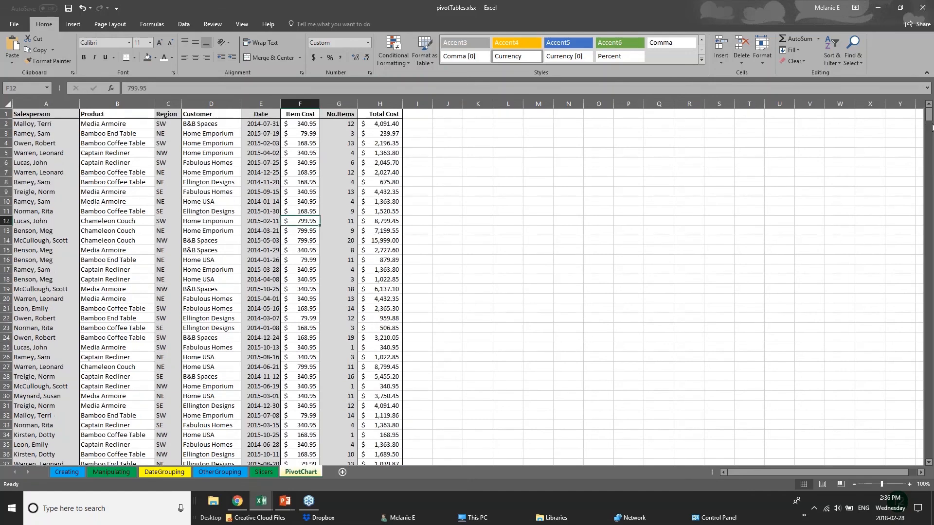
scroll(929, 146, "down", 3)
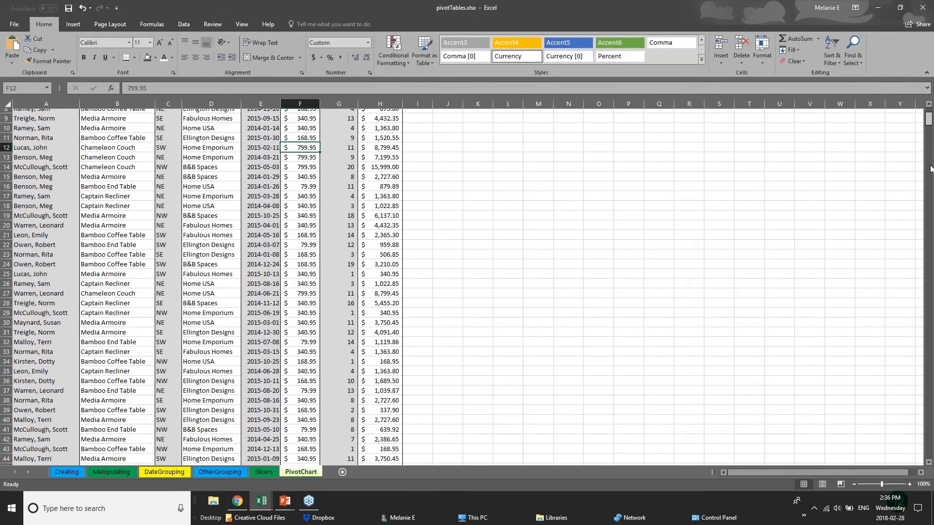
left_click_drag(930, 169, 929, 252)
left_click(54, 219)
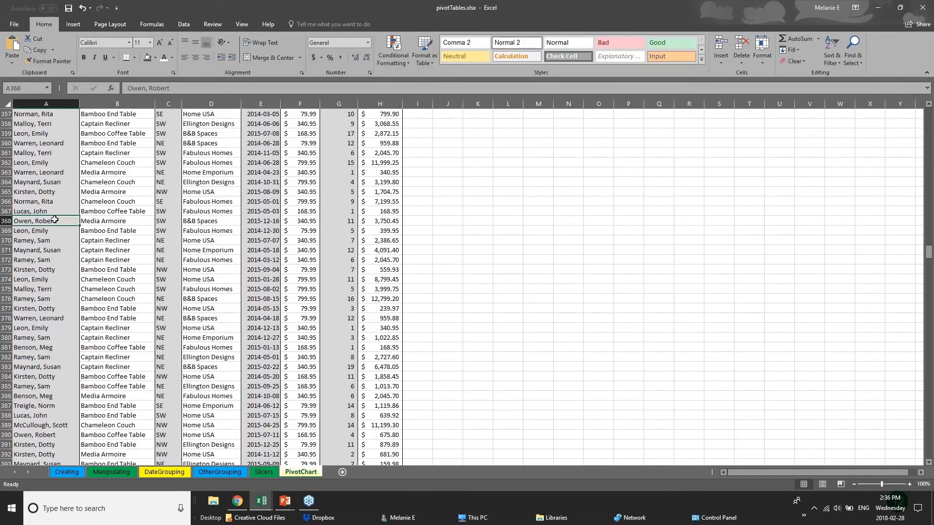
left_click(135, 217)
key("Down")
left_click(230, 238)
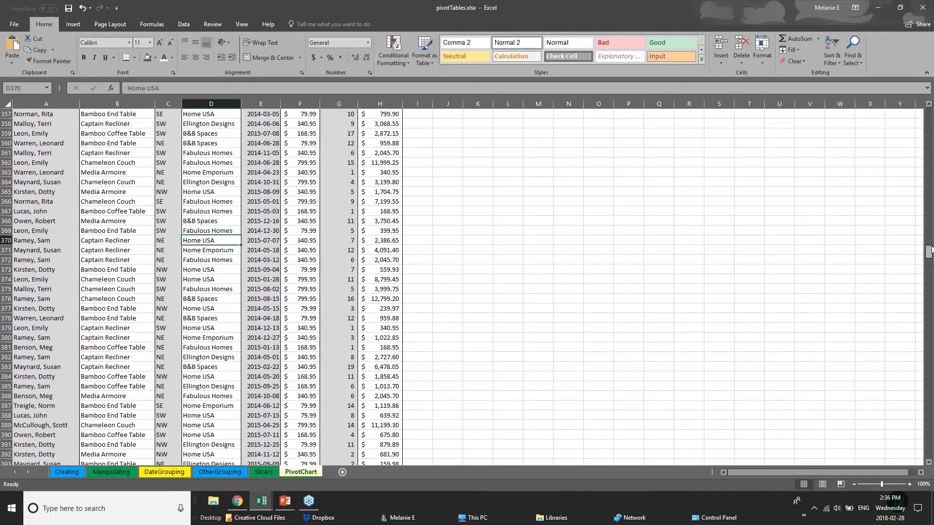
scroll(930, 231, "up", 1)
left_click_drag(929, 251, 928, 114)
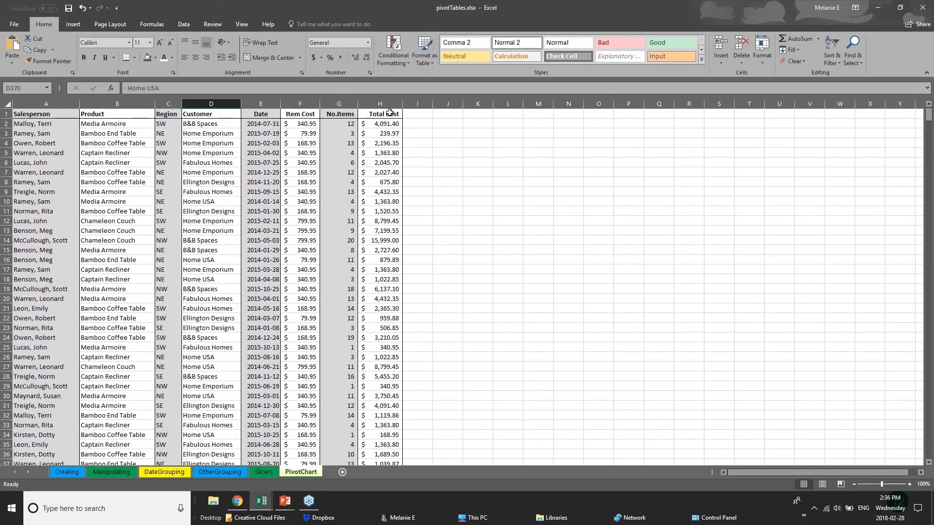
left_click(6, 114)
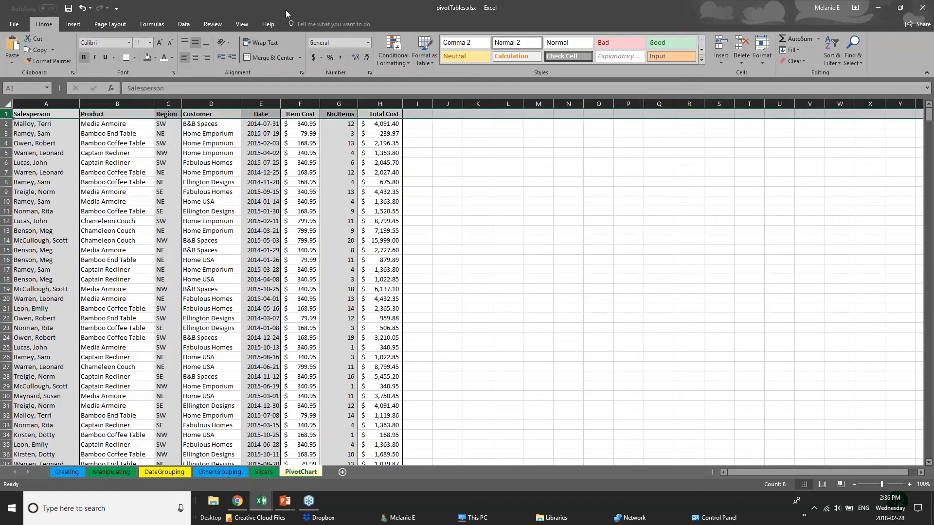
Step: Freeze Salesperson column A, then drag Total Cost and No.Items columns much wider
left_click(243, 24)
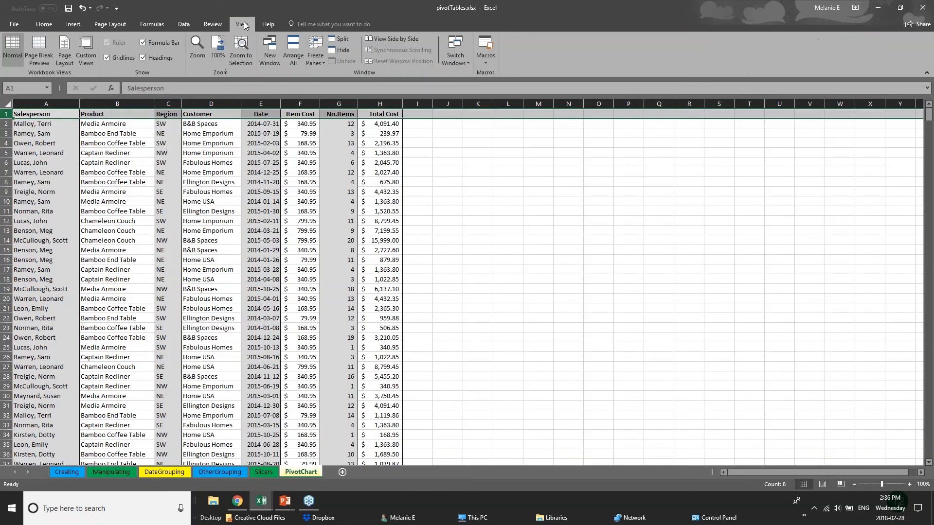
left_click(316, 60)
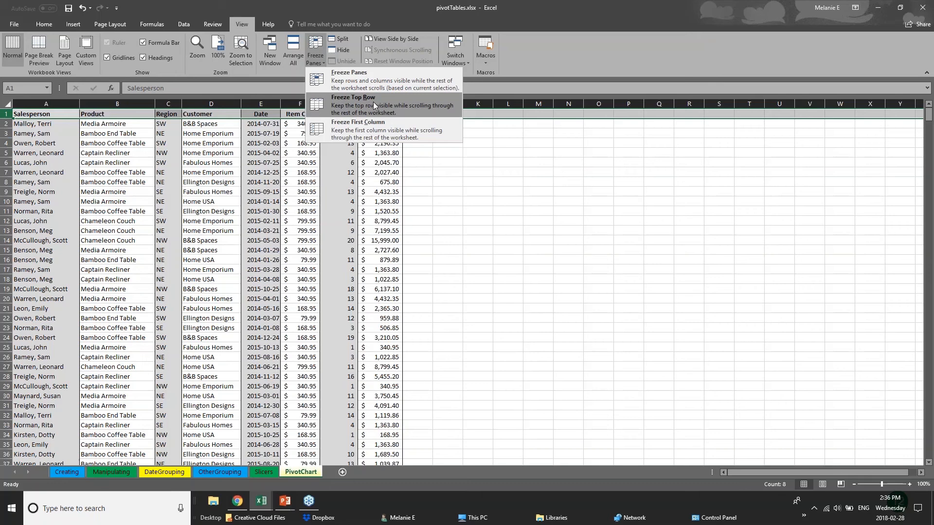
left_click(376, 130)
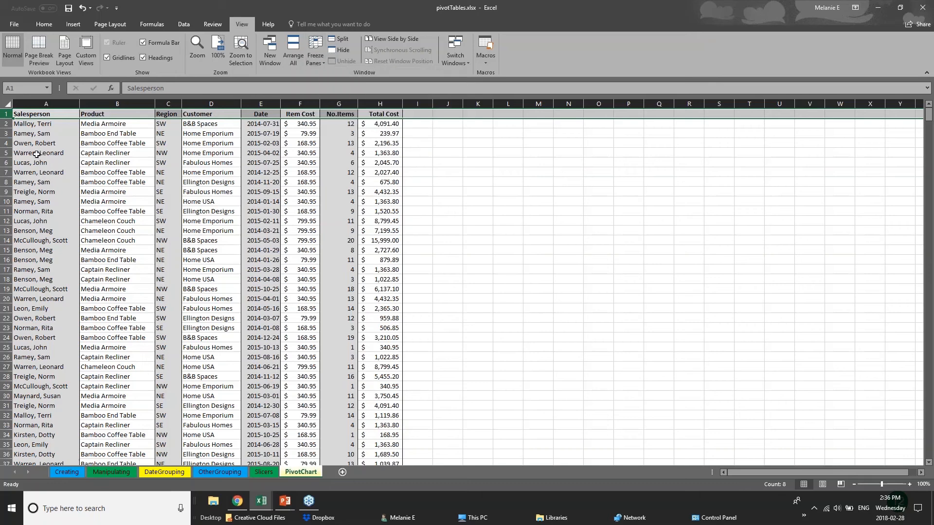
left_click(36, 153)
left_click(48, 103)
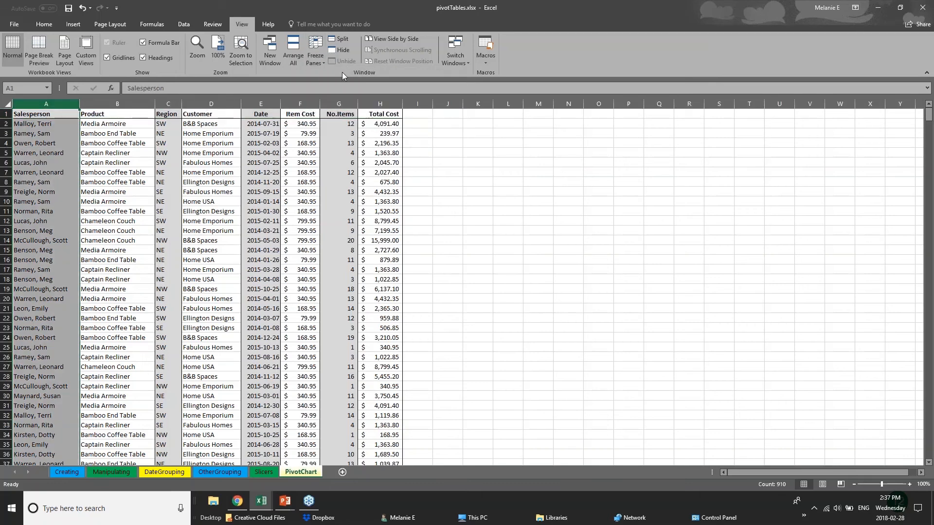
left_click(315, 56)
left_click(333, 134)
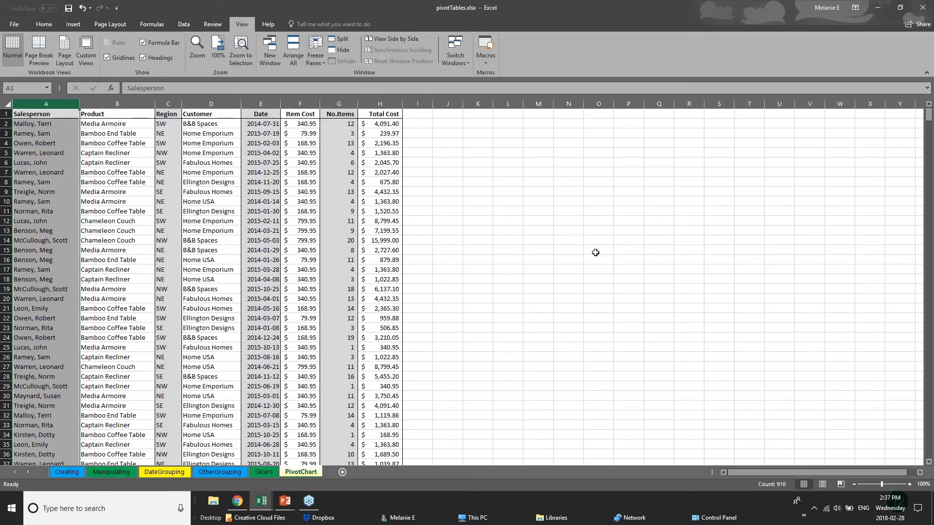
left_click_drag(403, 105, 824, 104)
left_click_drag(358, 104, 584, 104)
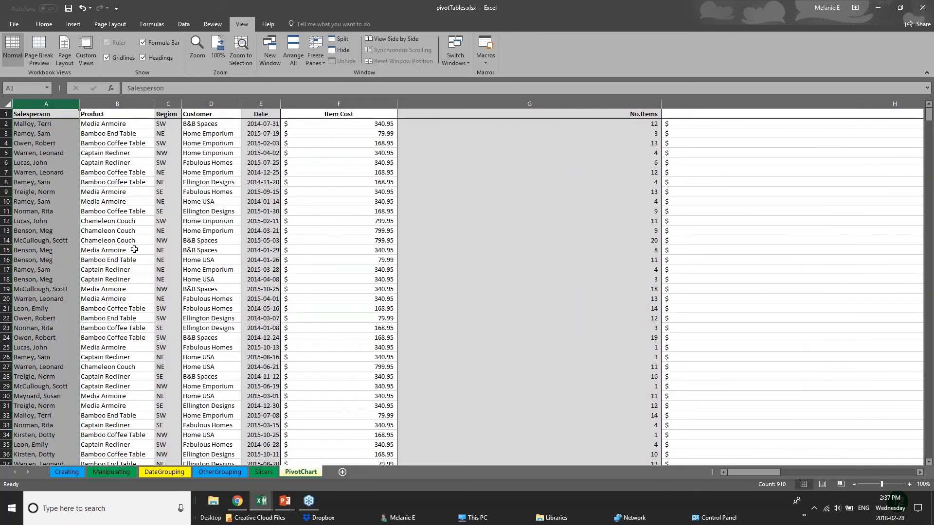
Step: Freeze the top header row and scroll down to confirm it stays visible
left_click(6, 114)
left_click(313, 61)
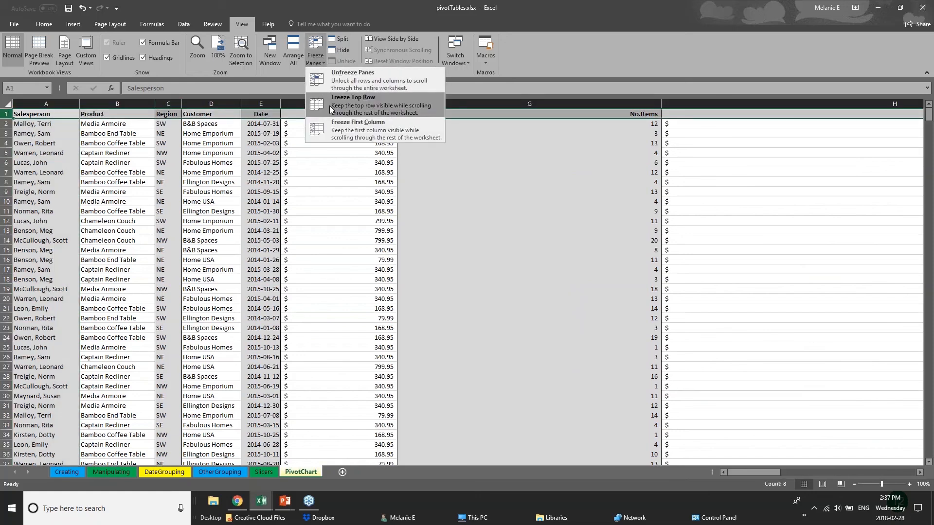
left_click(336, 98)
left_click(433, 288)
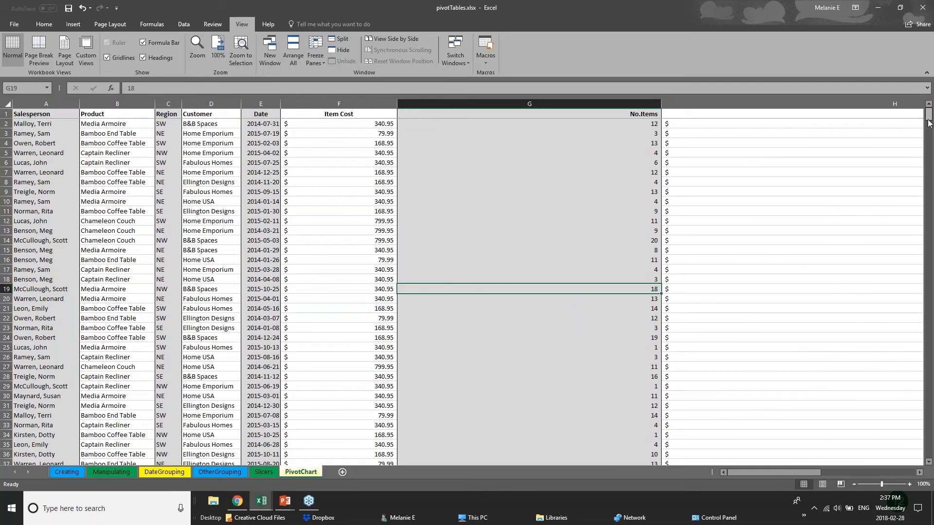
scroll(931, 131, "down", 3)
scroll(932, 131, "down", 20)
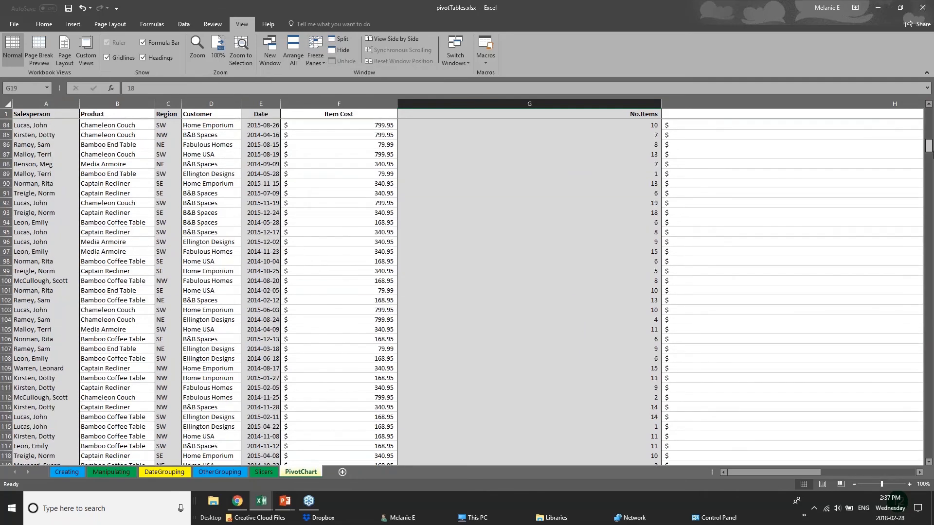
scroll(42, 119, "up", 20)
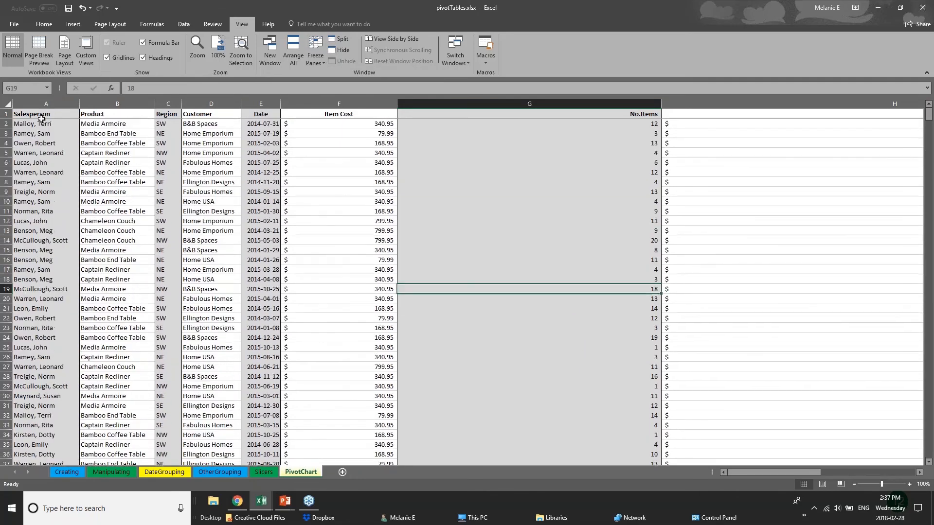
left_click(42, 115)
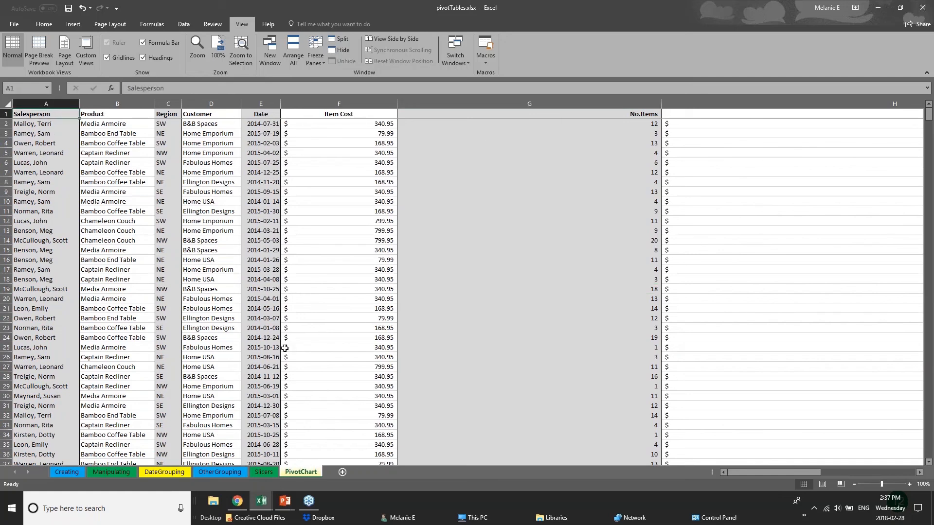
left_click(297, 298)
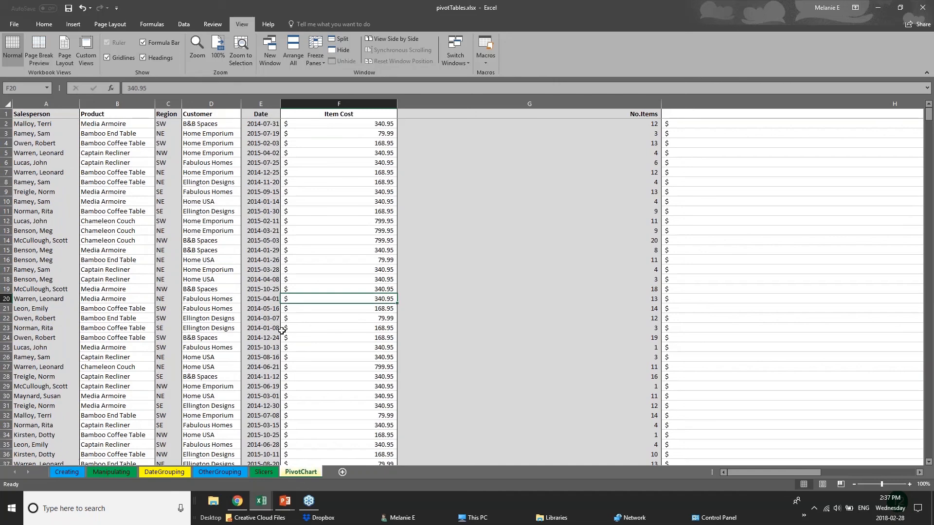
scroll(281, 330, "down", 2)
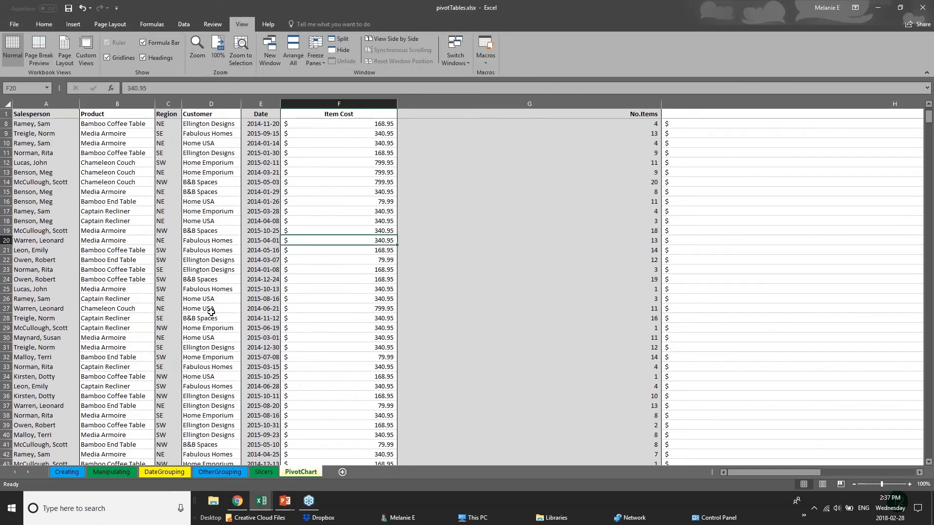
left_click(214, 329)
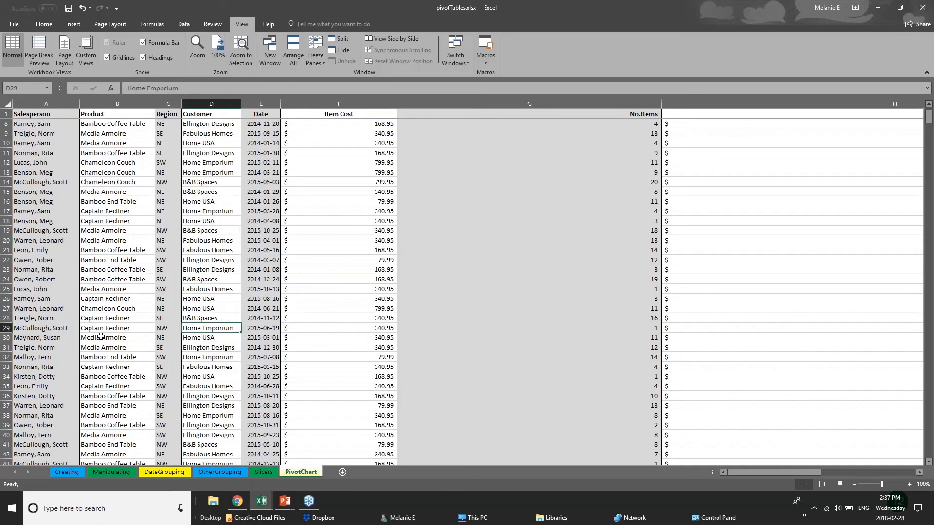
scroll(100, 337, "down", 12)
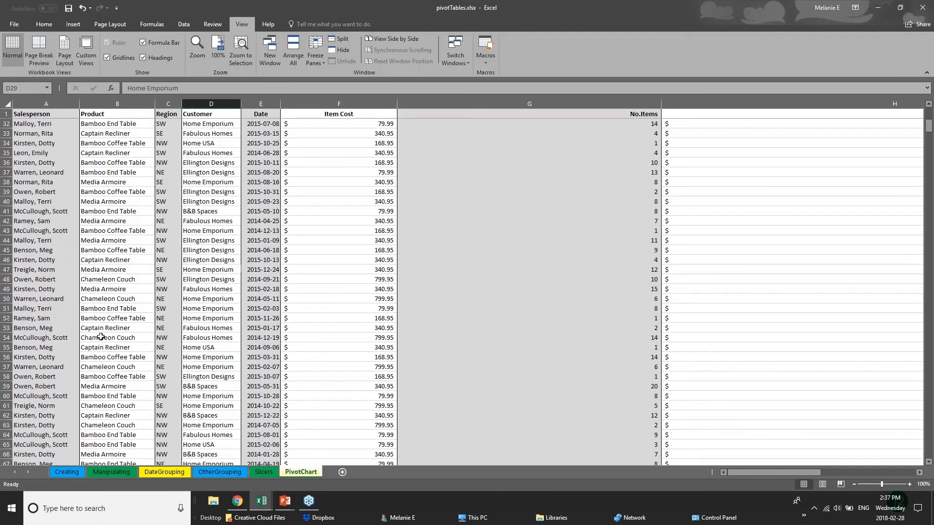
scroll(100, 337, "down", 3)
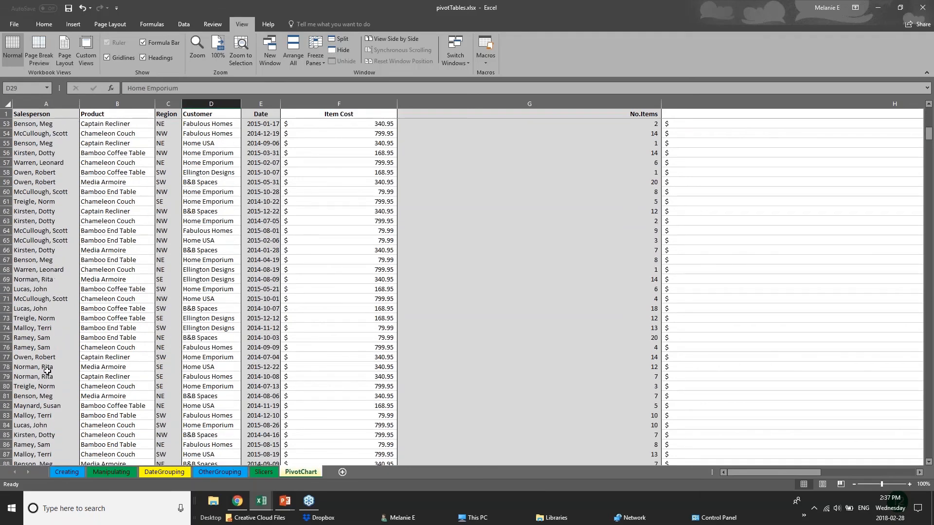
scroll(47, 370, "up", 1)
scroll(48, 370, "up", 4)
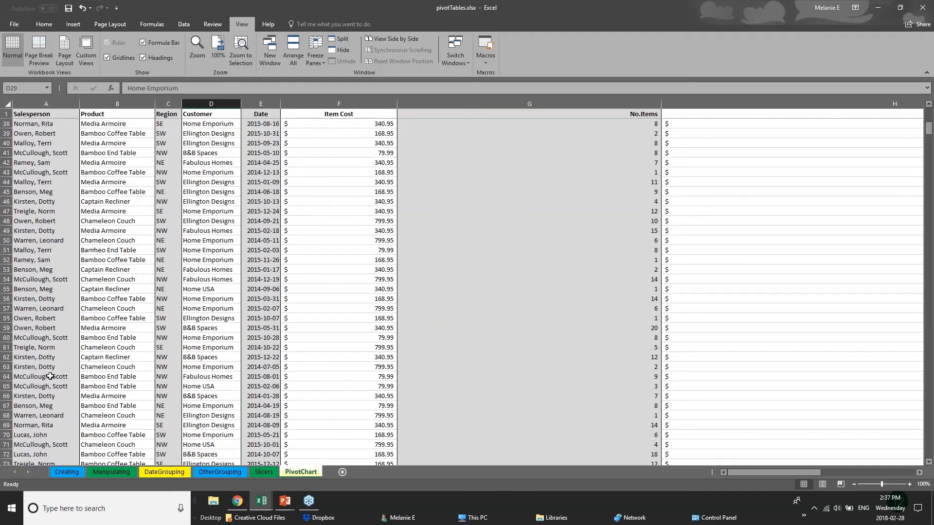
scroll(50, 377, "up", 7)
Step: Narrow the Item Cost and No.Items columns so Total Cost comes into view
left_click_drag(397, 104, 347, 103)
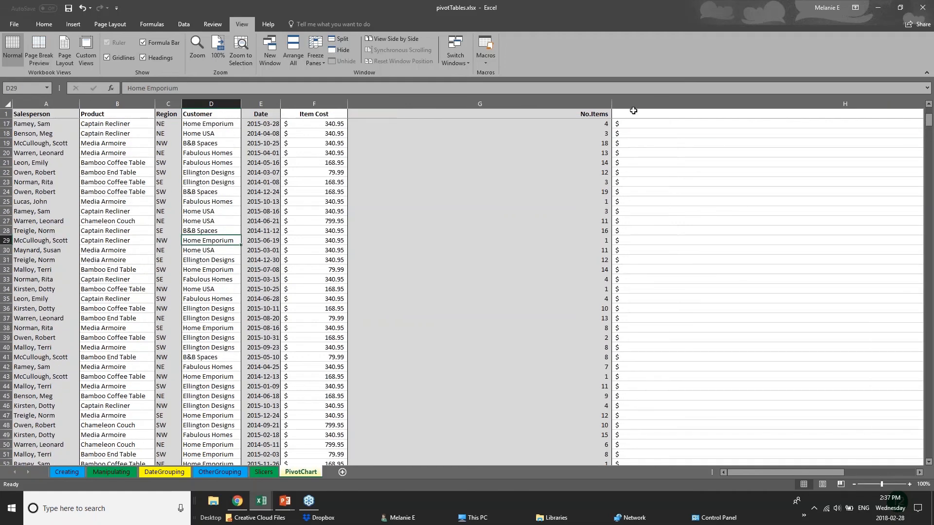
left_click_drag(612, 102, 428, 102)
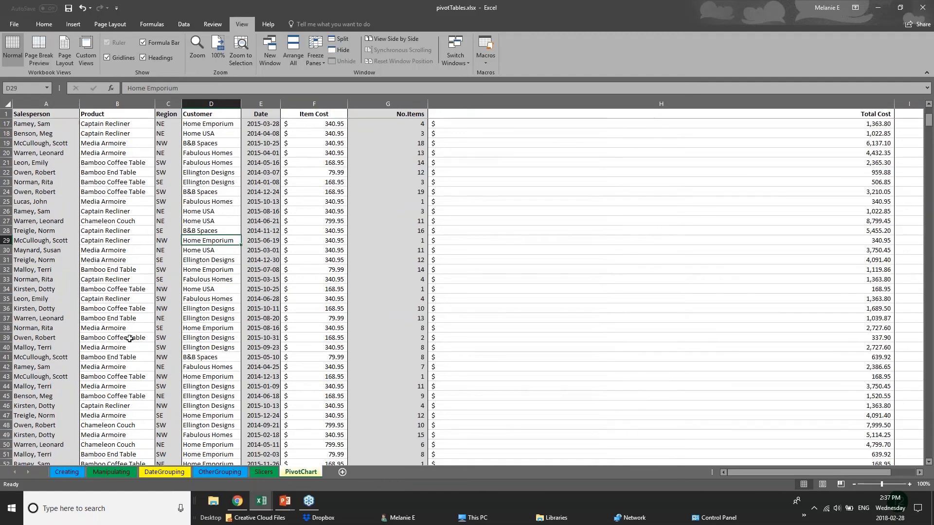
scroll(81, 388, "down", 20)
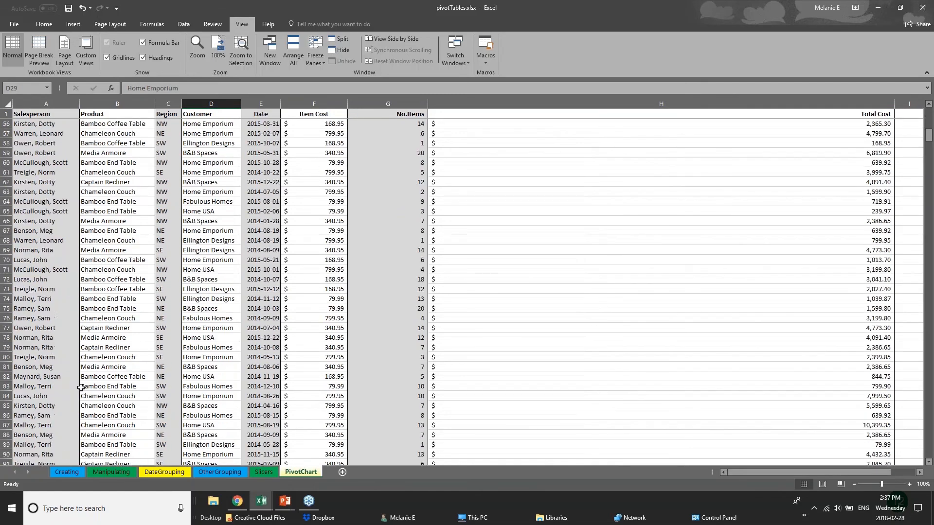
scroll(92, 426, "down", 2)
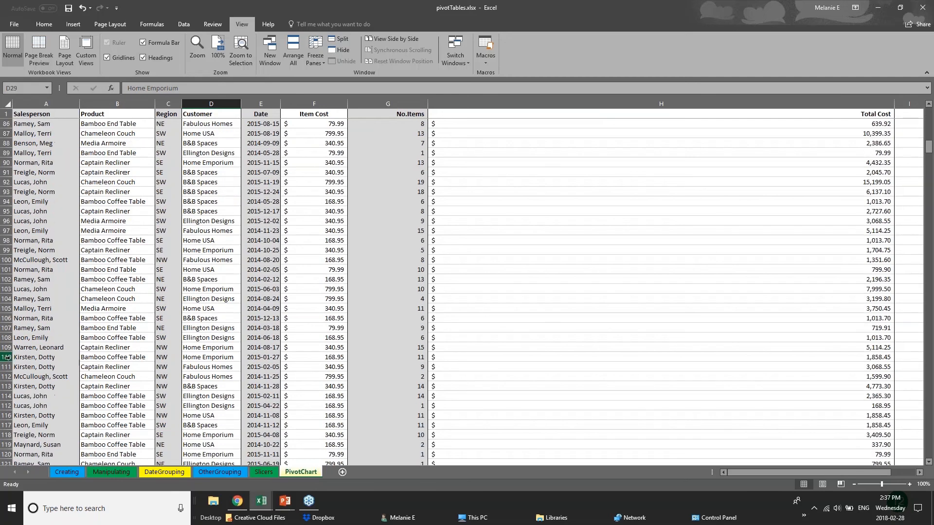
left_click(7, 357)
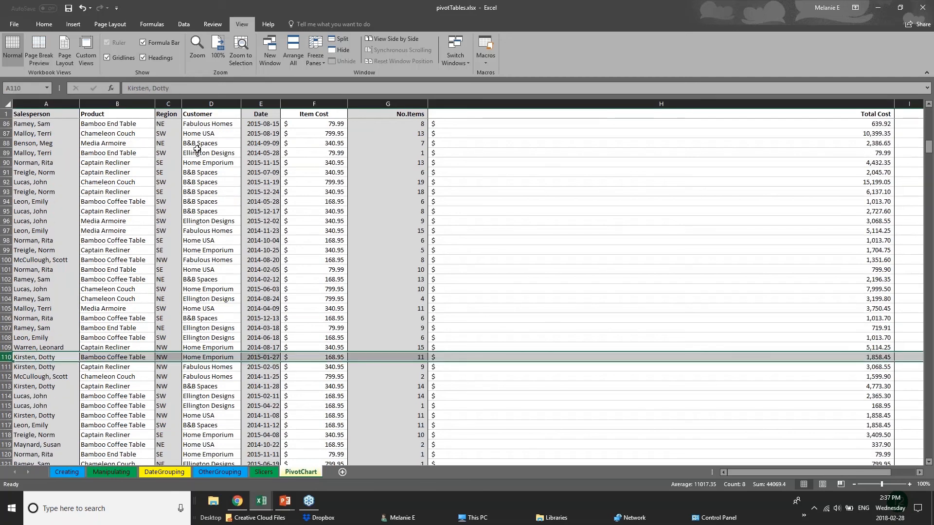
Step: Split the PivotChart sheet into two panes at row 106
left_click(334, 42)
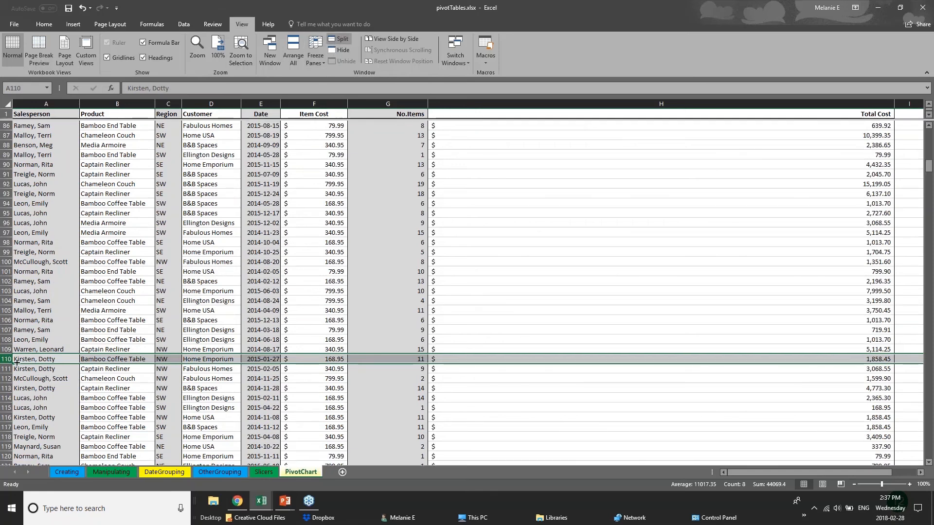
left_click(404, 316)
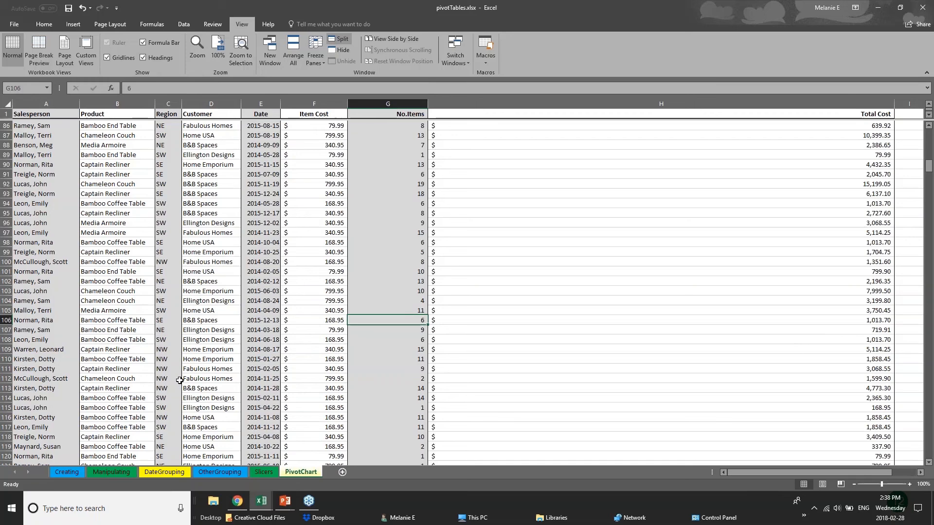
scroll(180, 380, "down", 1)
scroll(179, 380, "down", 6)
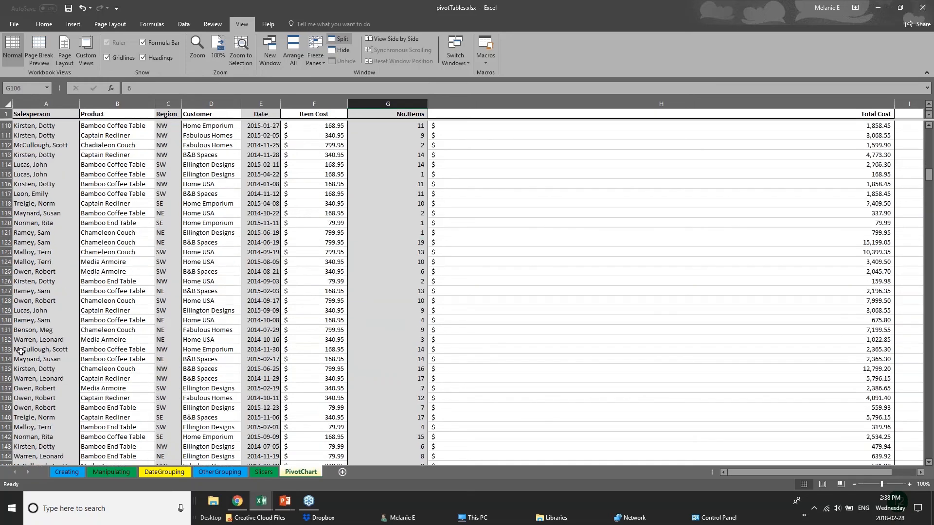
scroll(179, 380, "up", 6)
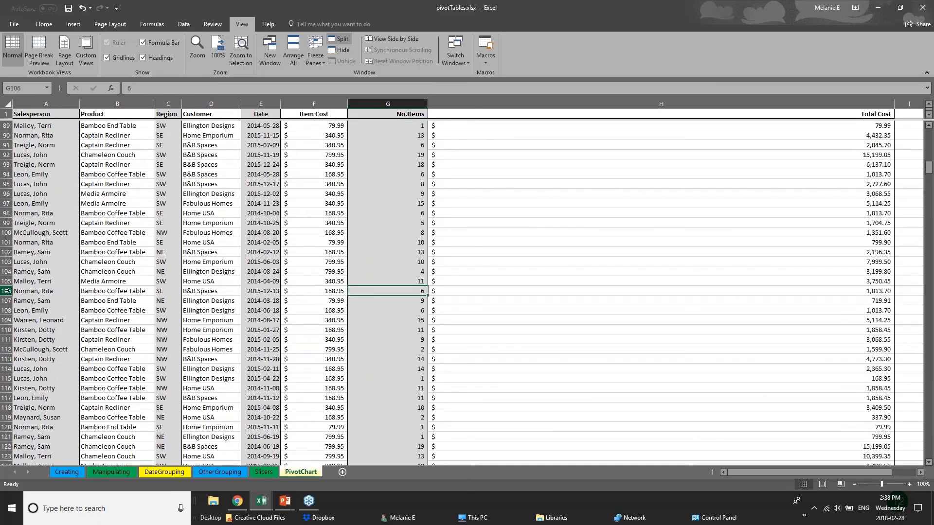
left_click(6, 291)
left_click(340, 40)
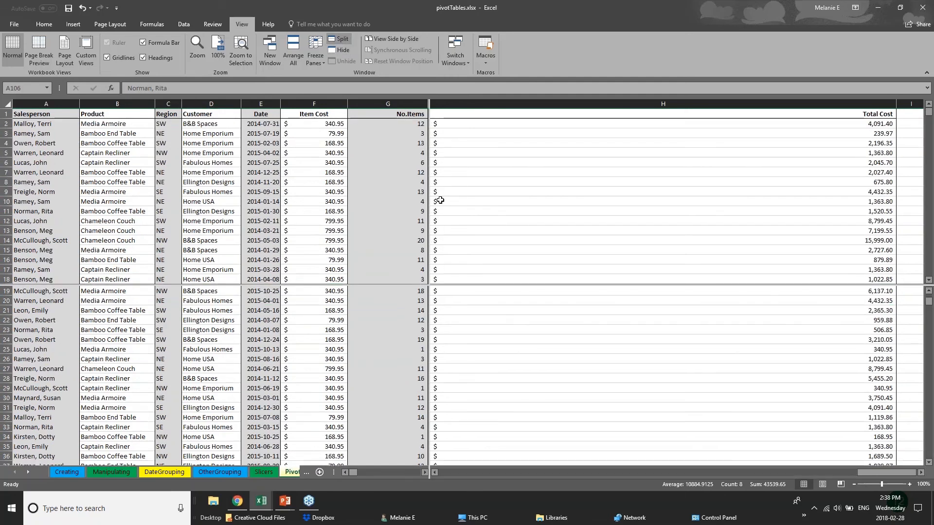
left_click(402, 289)
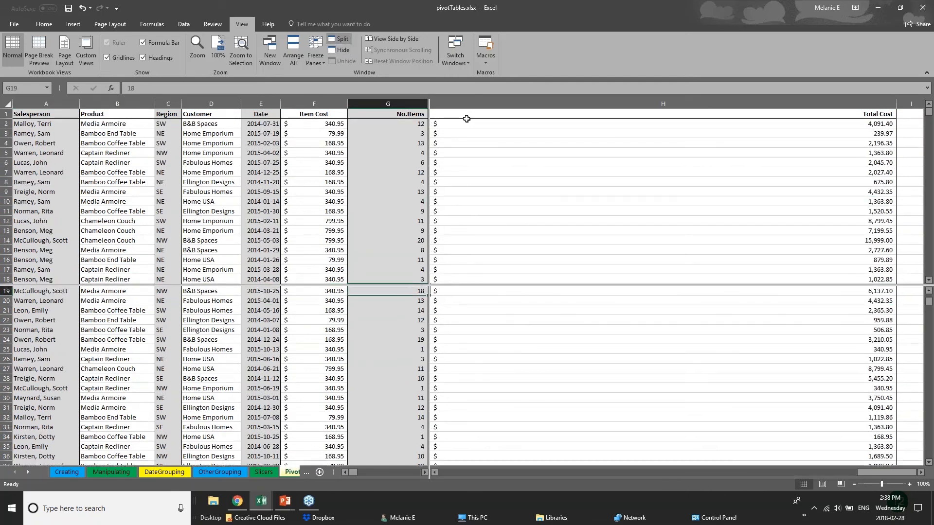
Step: Check Freeze Panes without choosing, then scroll each pane separately to compare distant rows
left_click(316, 56)
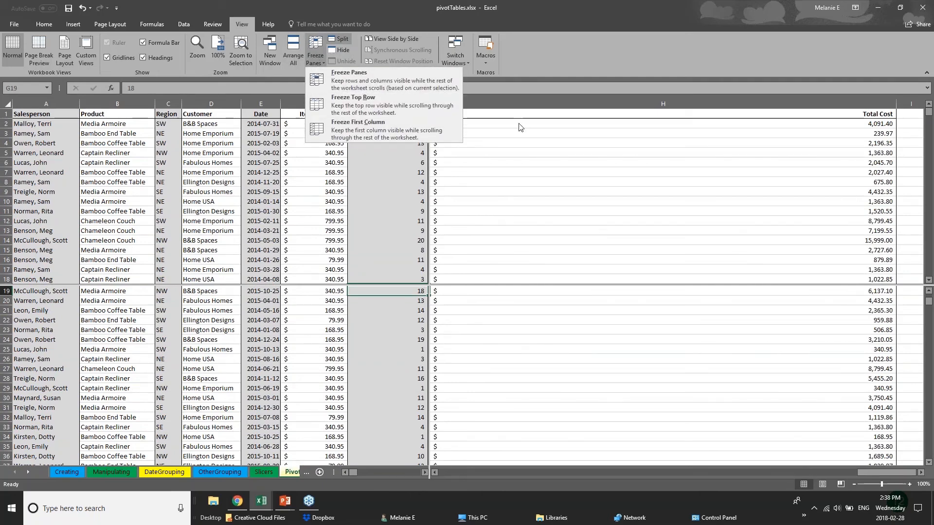
left_click(516, 184)
scroll(385, 365, "up", 6)
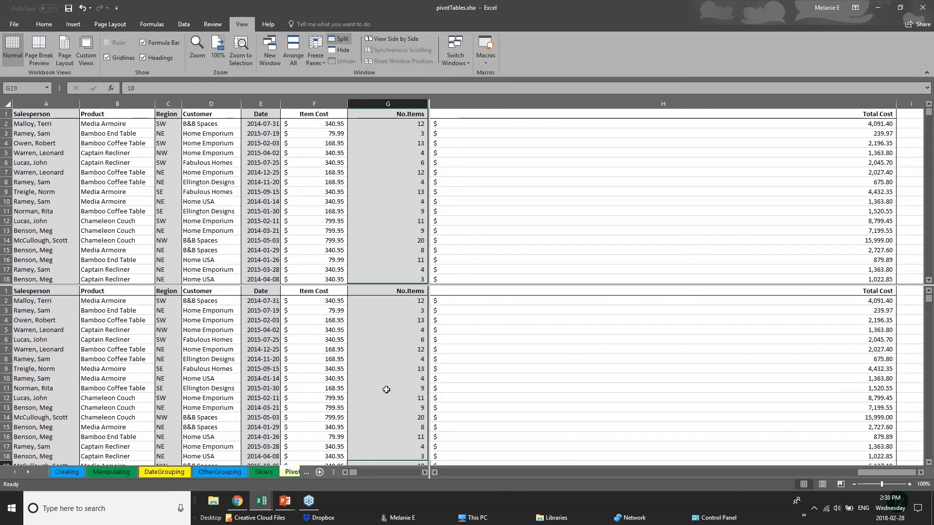
scroll(386, 389, "down", 7)
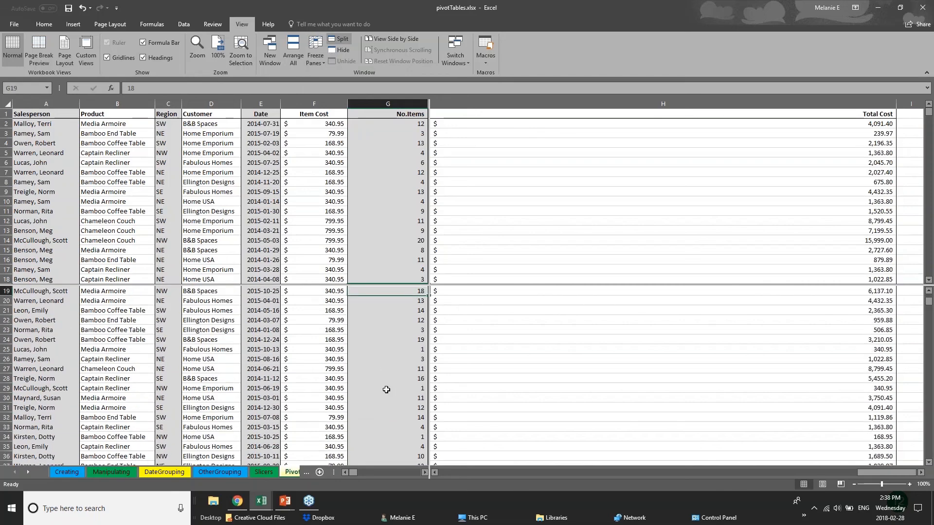
scroll(386, 389, "up", 6)
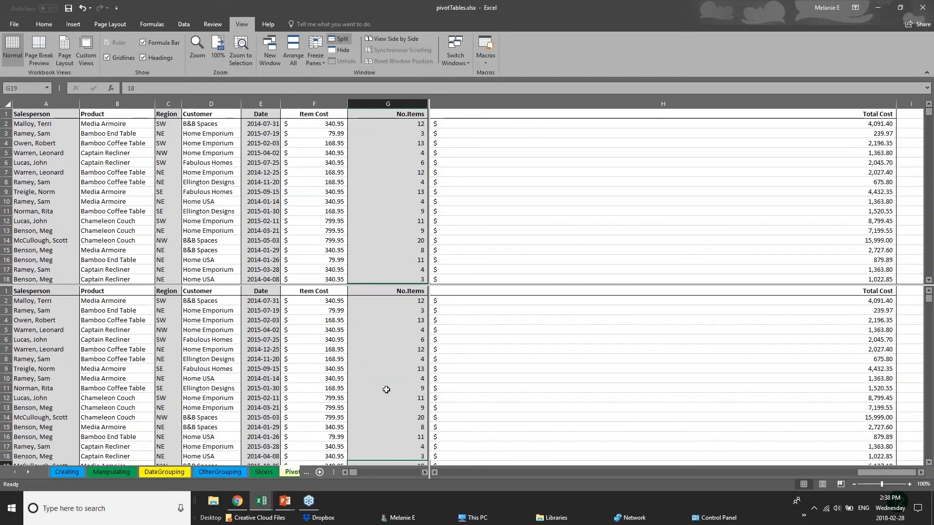
scroll(386, 389, "down", 18)
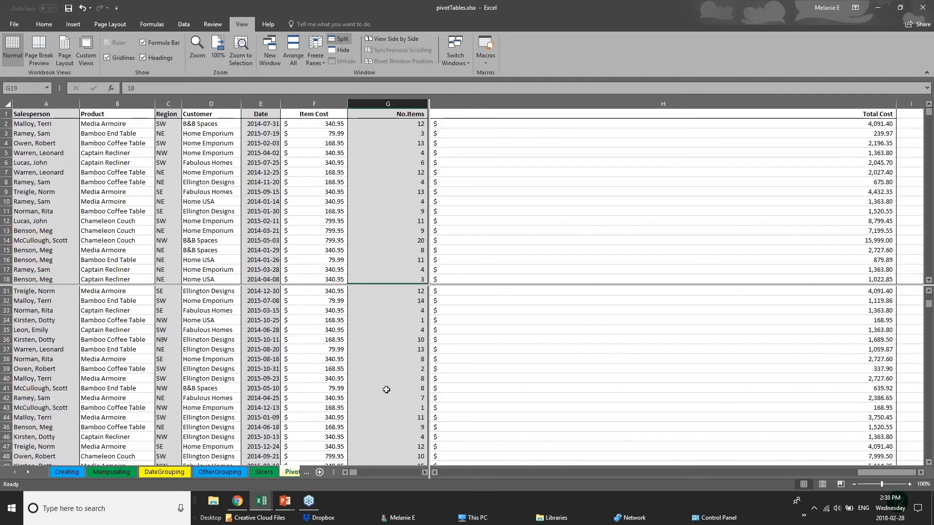
scroll(386, 389, "down", 15)
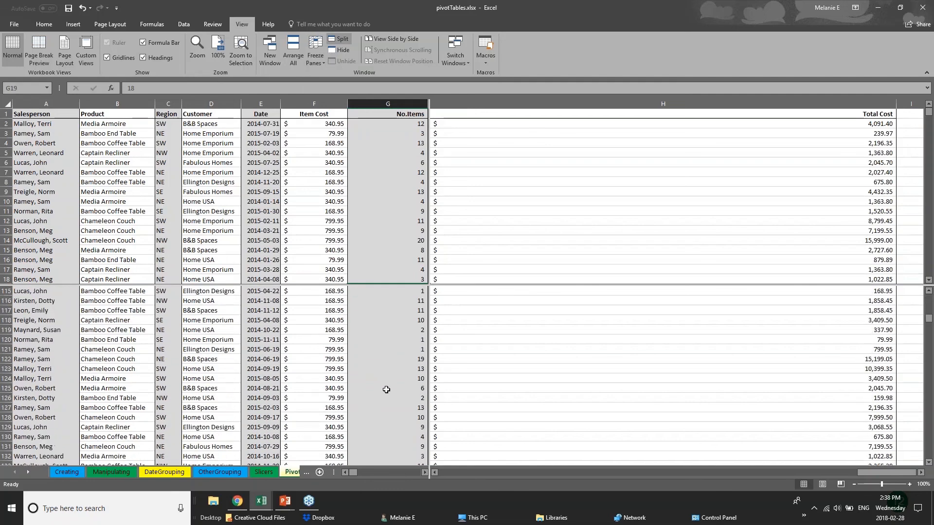
scroll(386, 390, "up", 4)
left_click(264, 217)
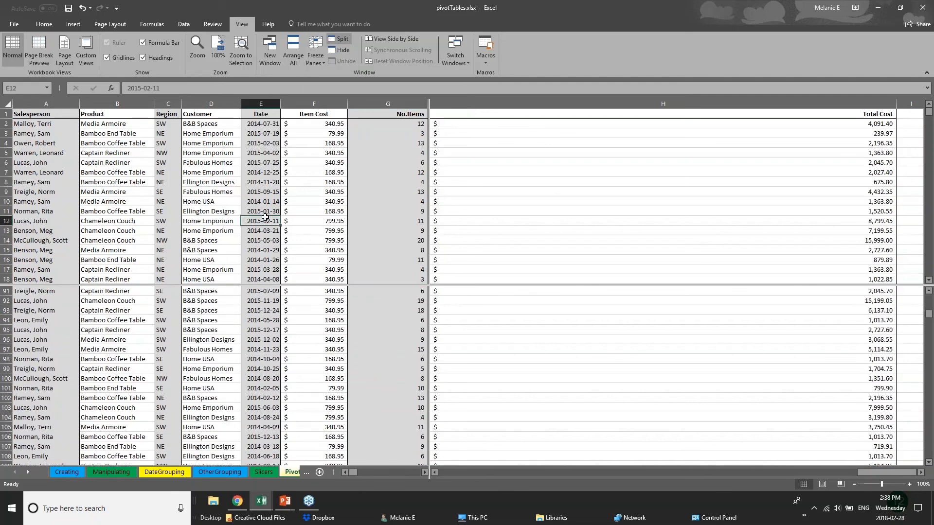
scroll(265, 217, "down", 15)
left_click(167, 191)
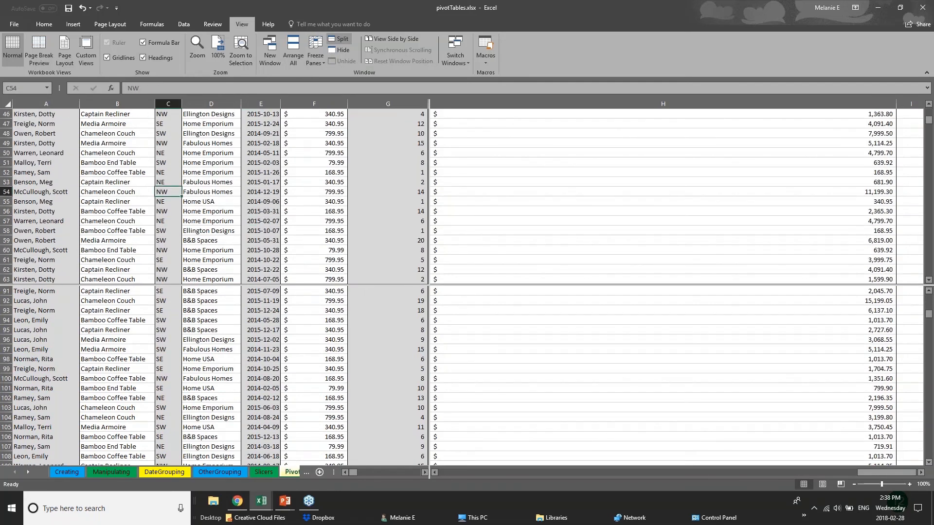
left_click(17, 199)
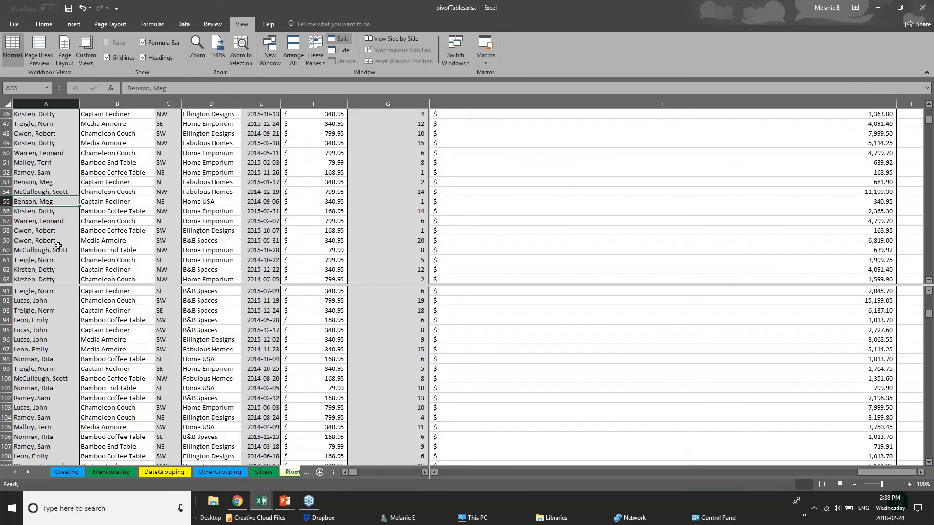
scroll(58, 246, "up", 1)
scroll(59, 245, "up", 3)
left_click(61, 347)
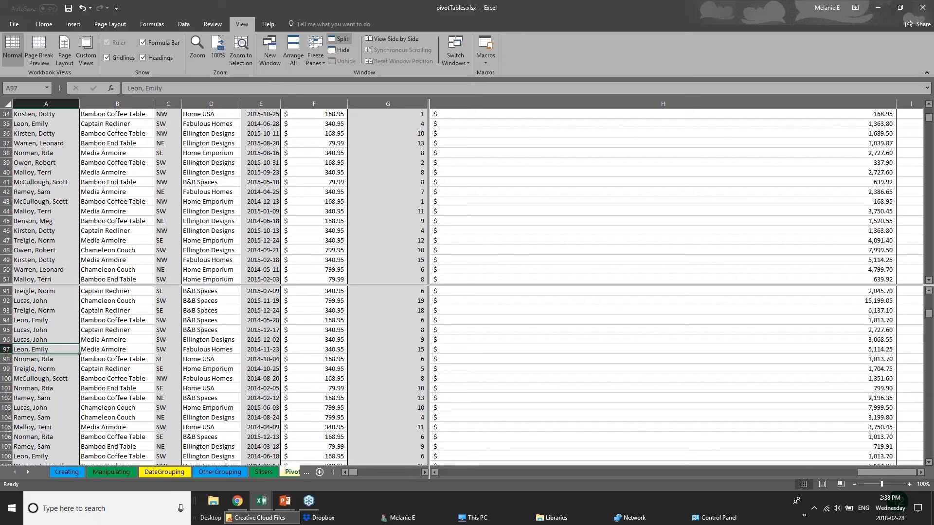
Step: Browse the OtherGrouping and DateGrouping sheets, then return to the PivotChart sheet
left_click(292, 472)
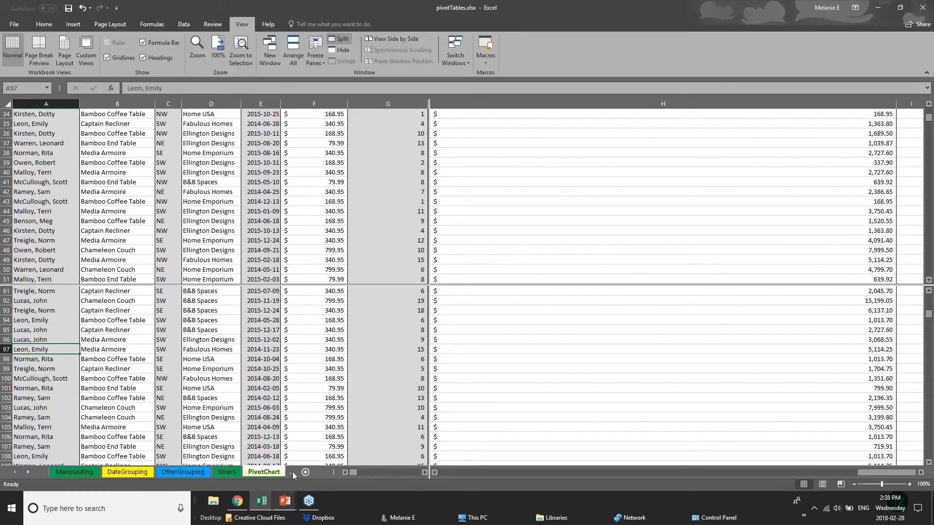
left_click(202, 475)
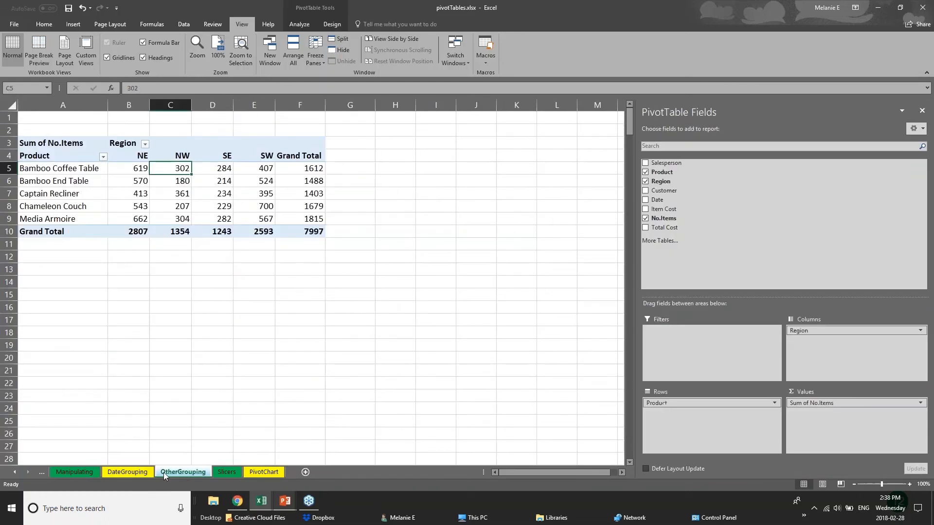
left_click(127, 472)
left_click(183, 473)
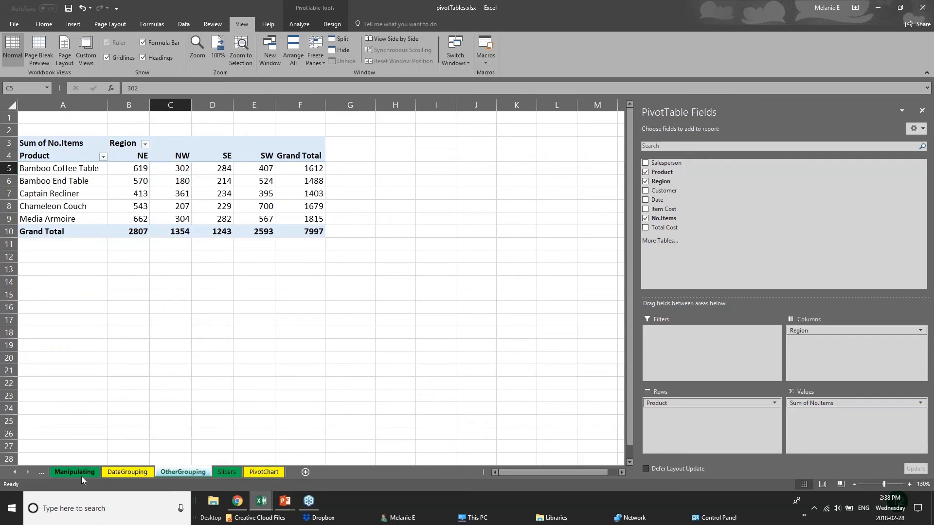
left_click(104, 472)
left_click(174, 474)
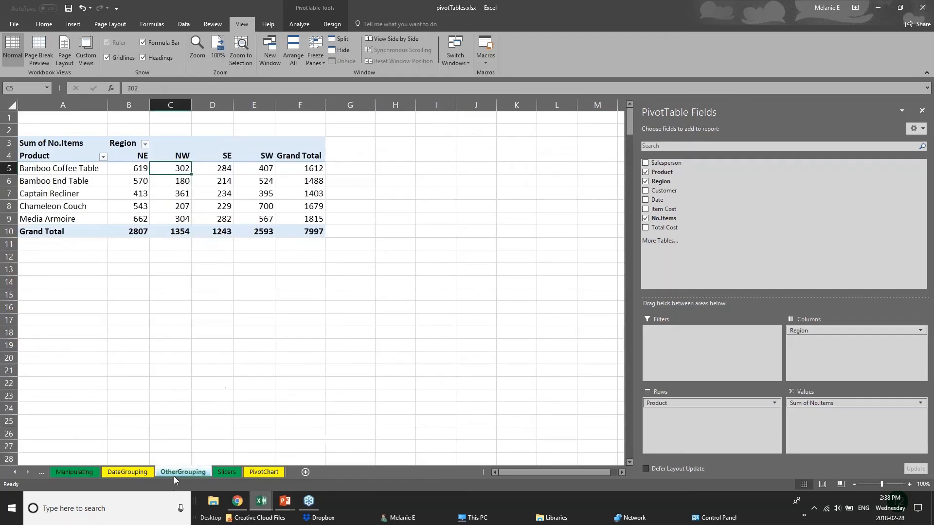
left_click(261, 473)
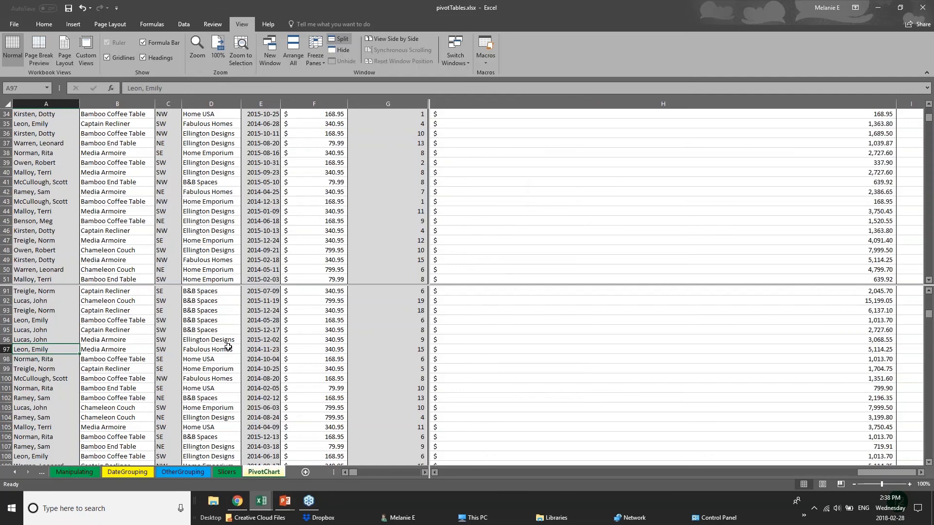
Step: Switch over to the PowerPoint presentation window from the taskbar
scroll(228, 347, "down", 3)
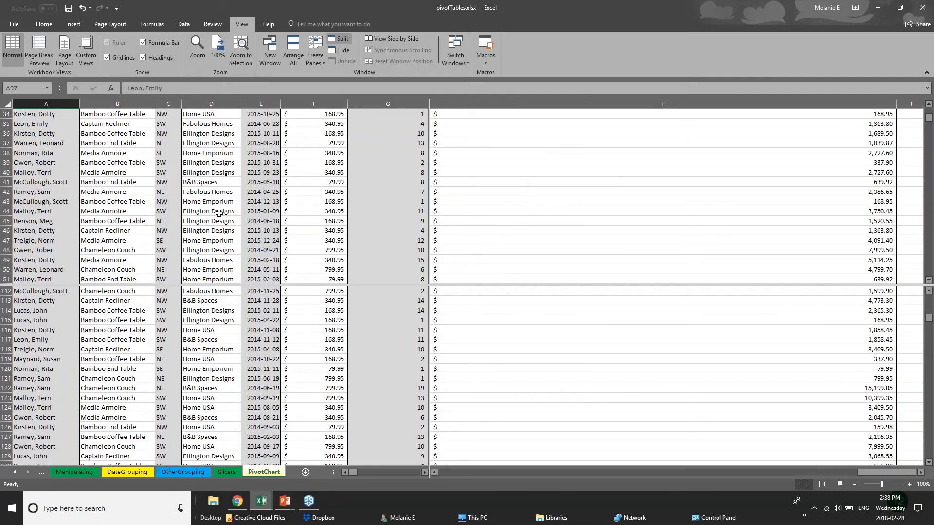
scroll(216, 228, "up", 3)
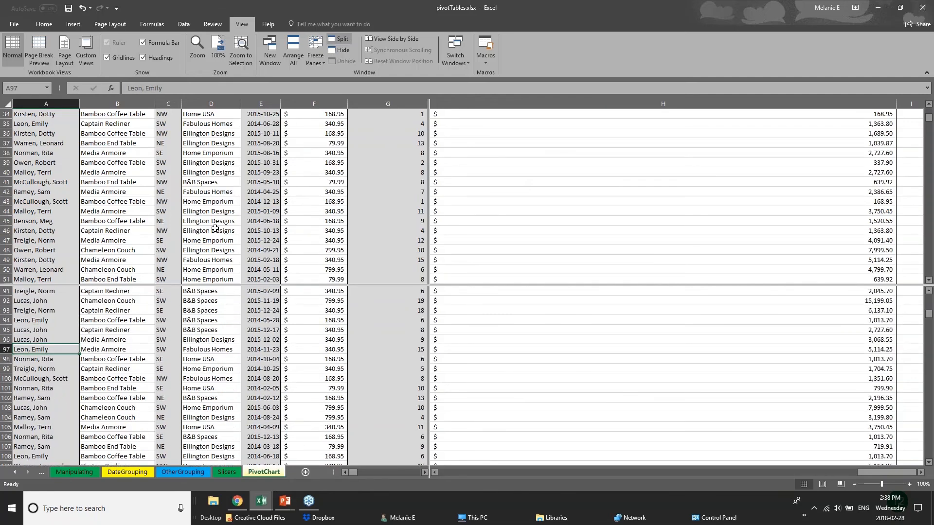
scroll(216, 228, "up", 5)
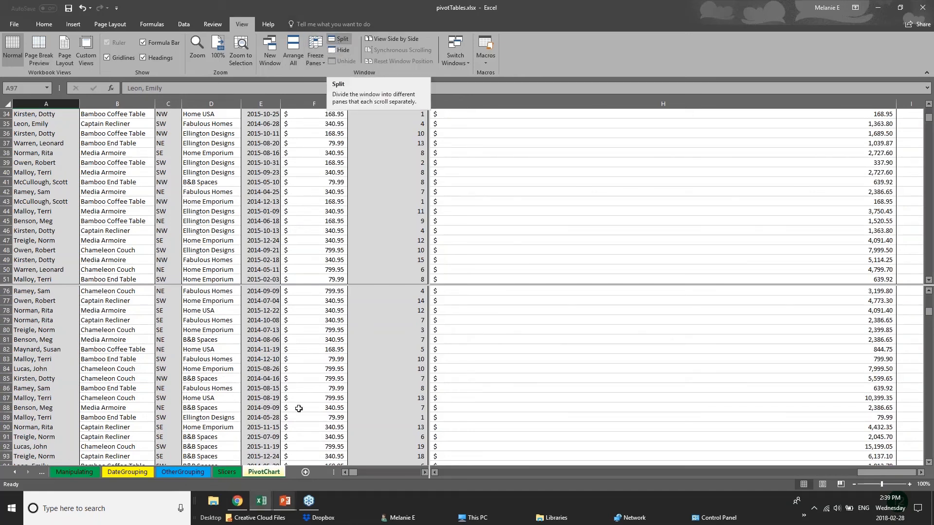
left_click(287, 501)
Step: Show the Saving & Printing slide, then return to the pivotTables workbook
left_click(337, 459)
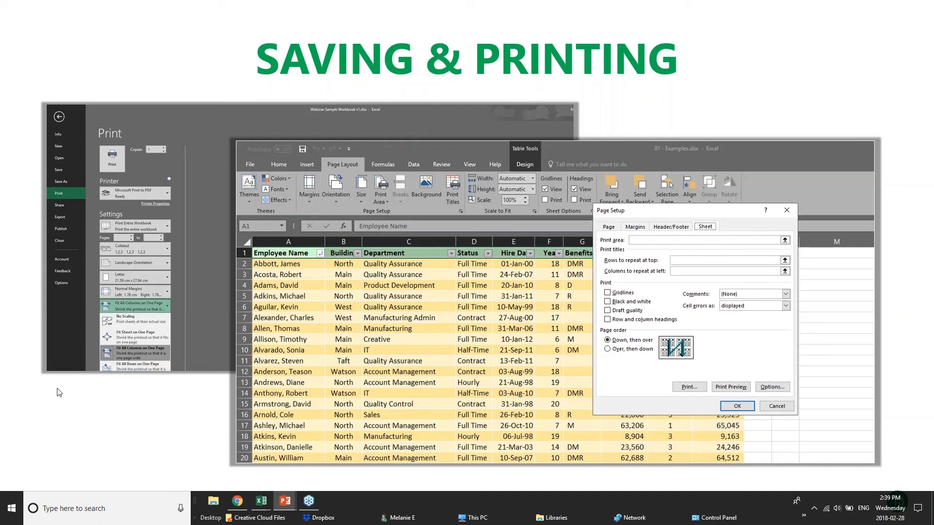
mouse_move(261, 501)
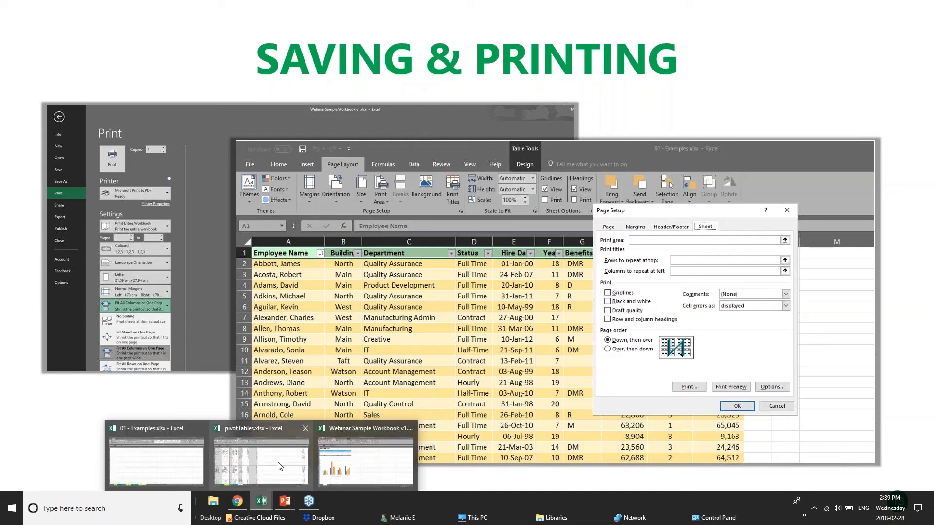
left_click(281, 465)
Step: Click through the OtherGrouping, DateGrouping and Manipulating sheets of pivotTables.xlsx
scroll(219, 438, "down", 11)
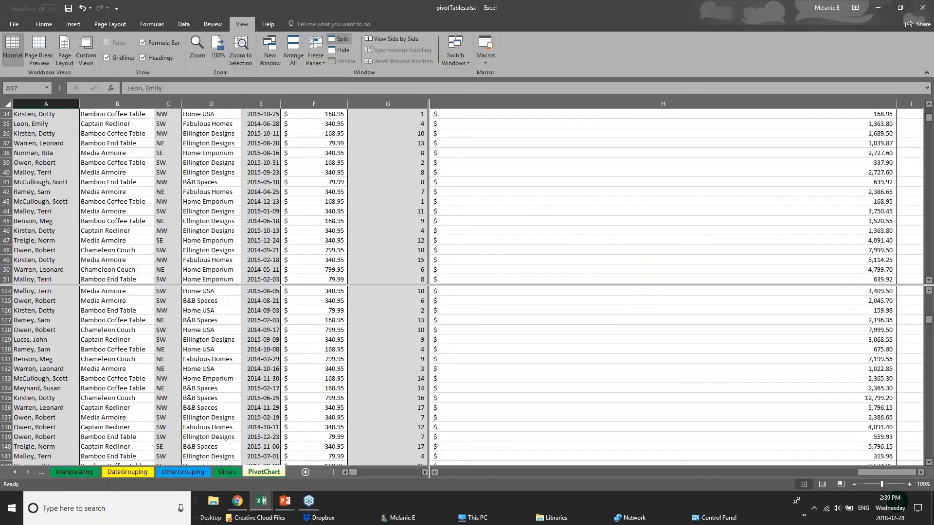
left_click(187, 473)
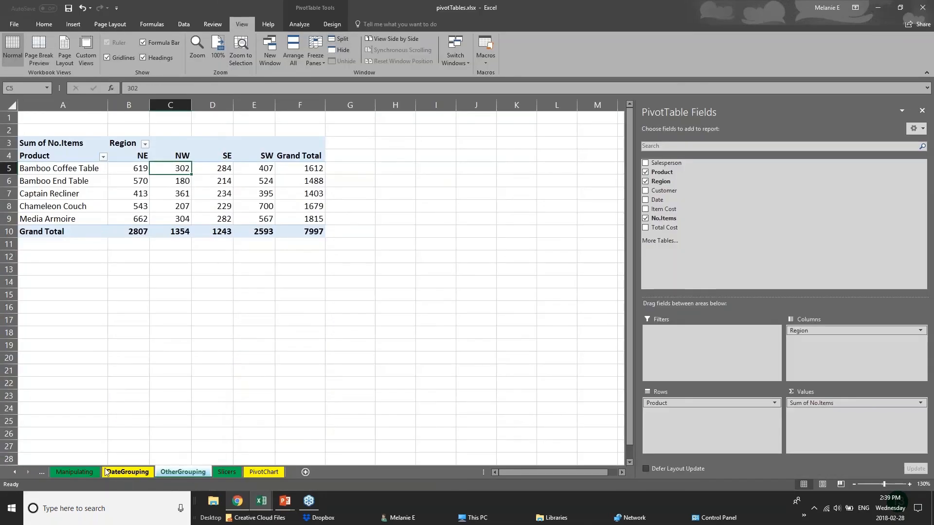
left_click(128, 472)
left_click(92, 472)
Step: Switch to the 01 - Examples.xlsx workbook and show its 2017 Budget sheet
left_click(261, 510)
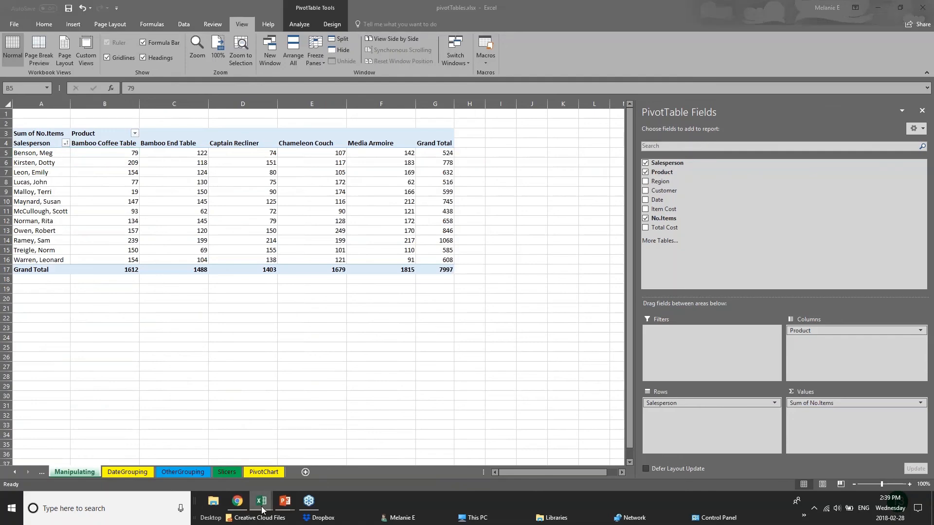
left_click(144, 472)
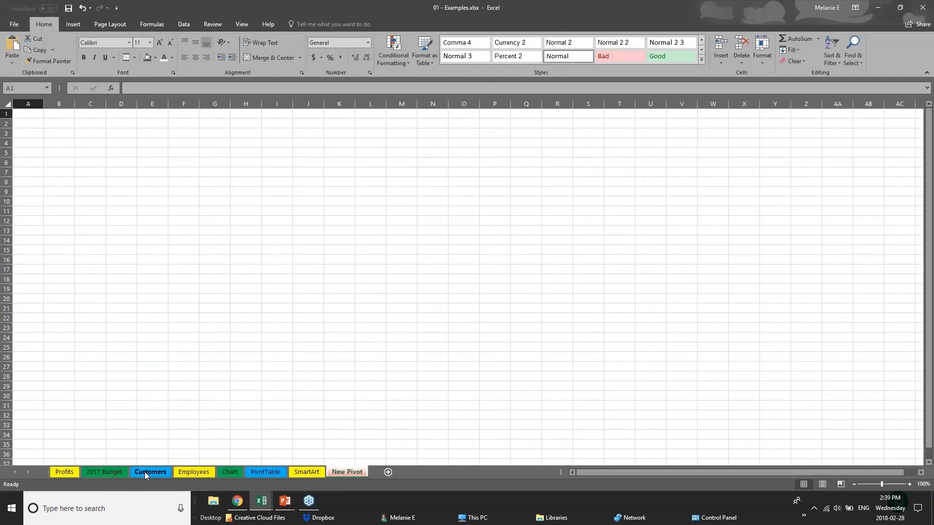
left_click(144, 472)
left_click(104, 472)
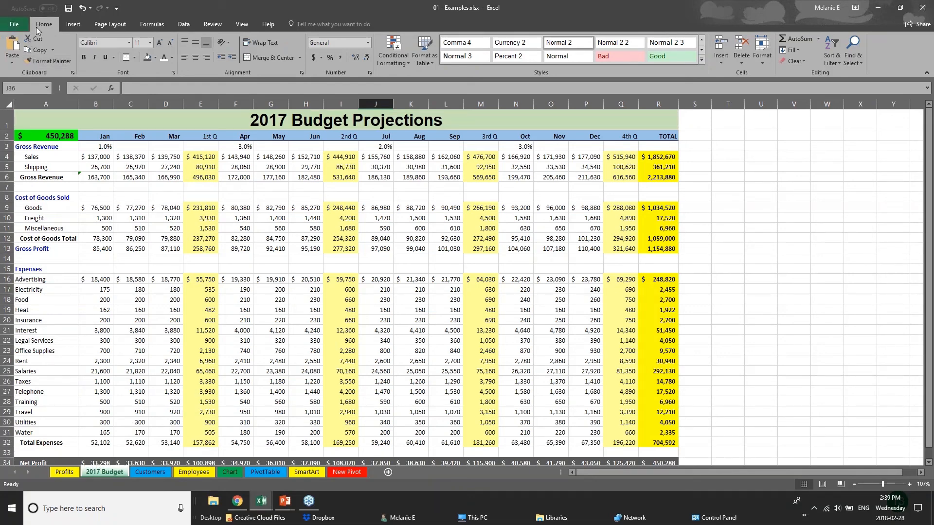
Step: Save the 01 - Examples workbook, review Save As locations, and show the print preview
left_click(10, 26)
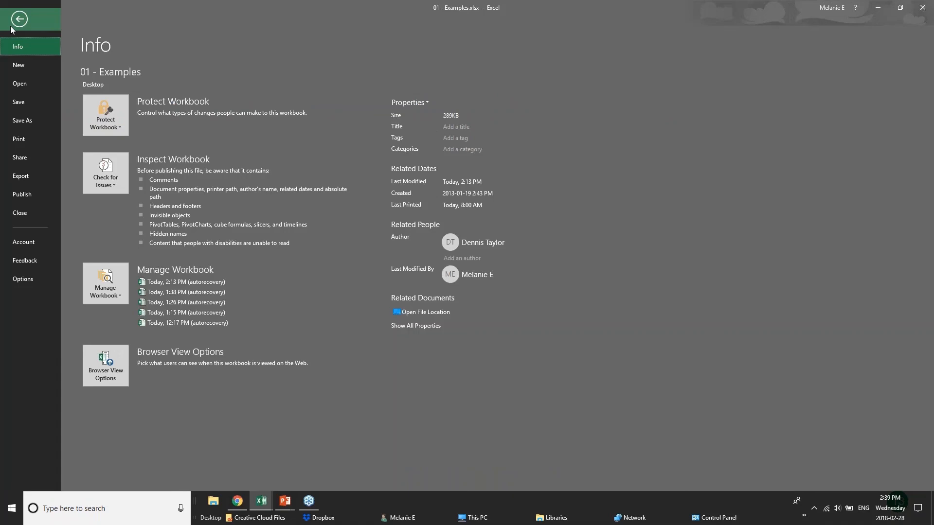
left_click(39, 104)
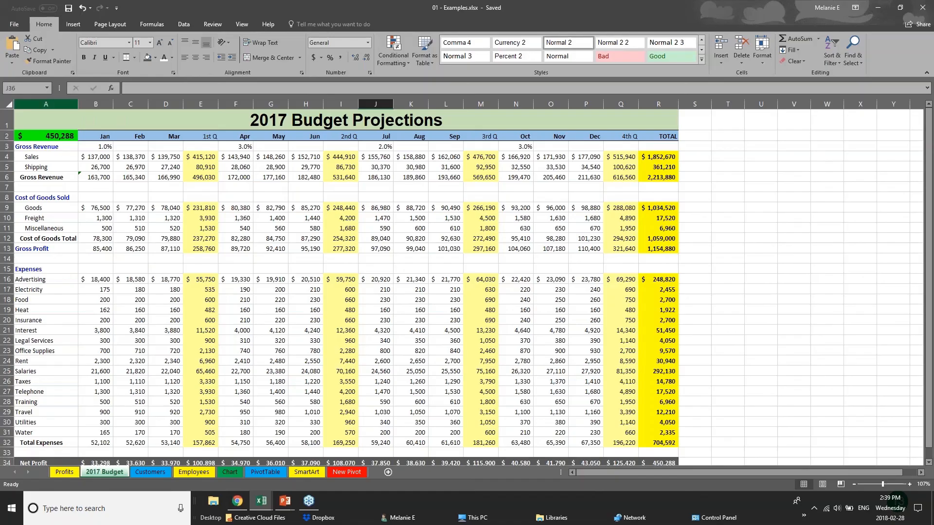
left_click(11, 23)
left_click(23, 126)
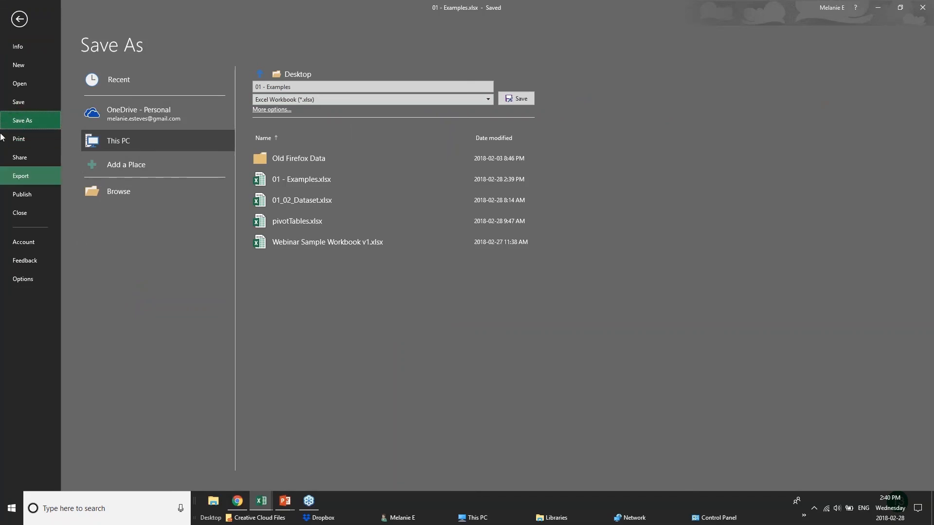
left_click(18, 138)
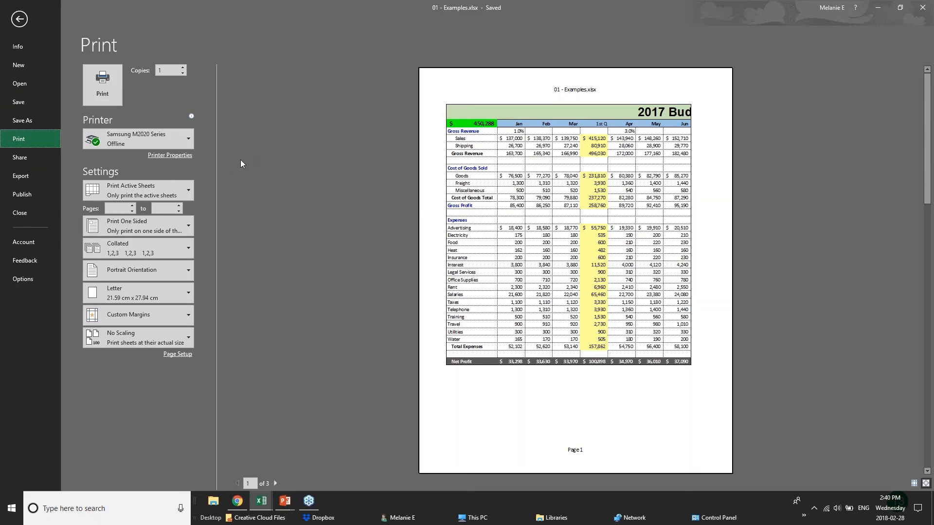
Step: Choose Microsoft Print to PDF as the printer
mouse_move(171, 145)
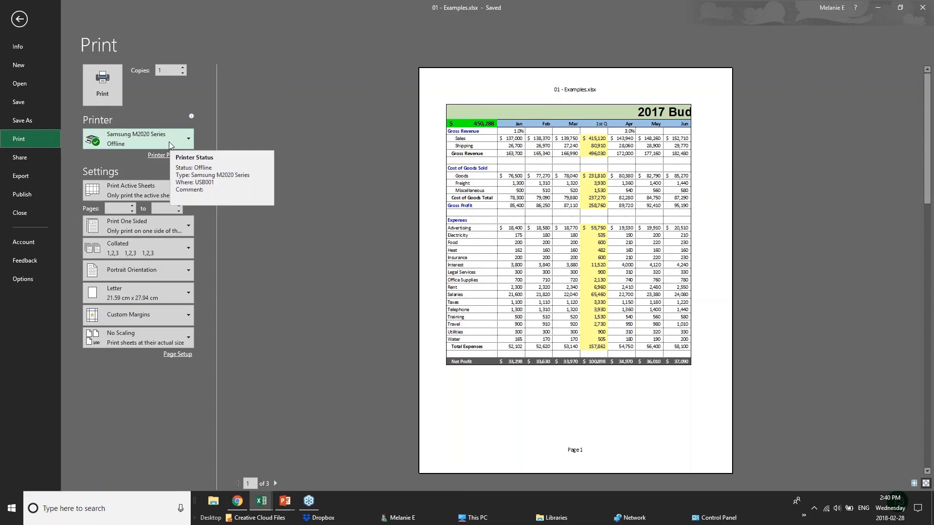
left_click(170, 142)
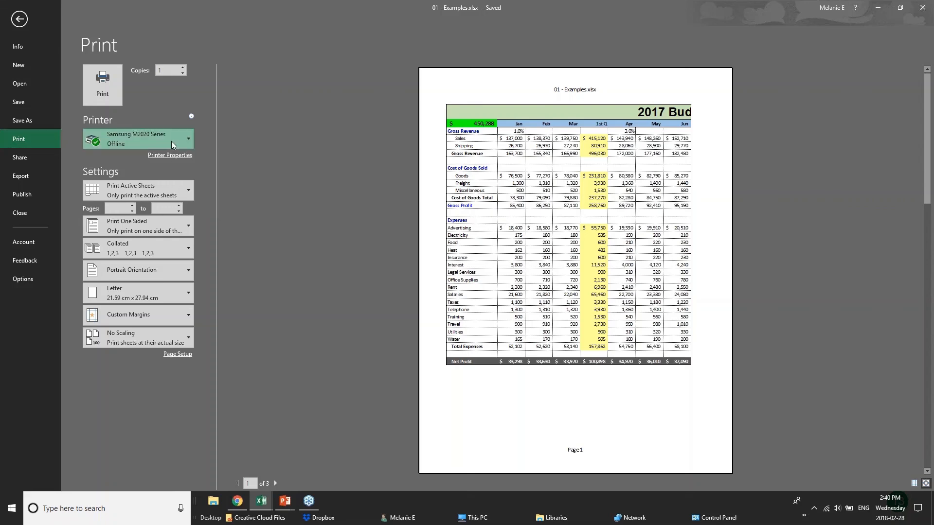
left_click(167, 186)
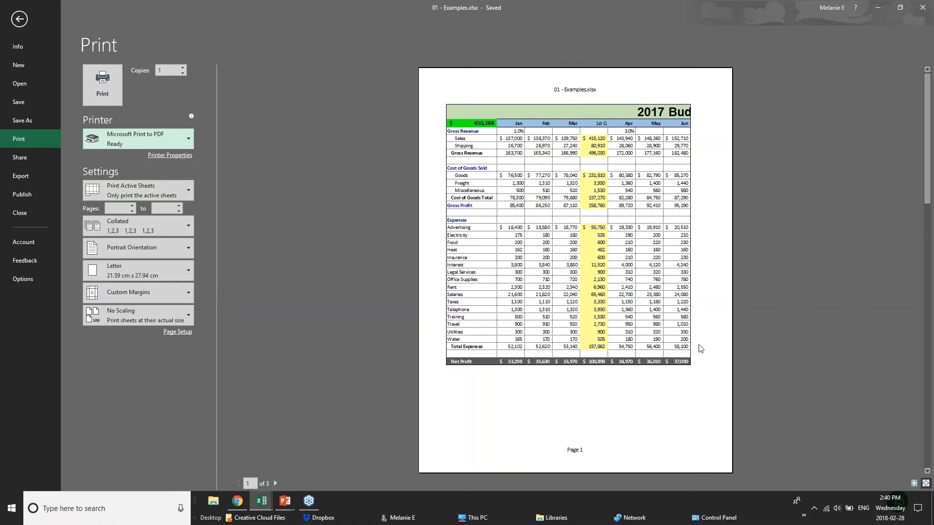
Step: Page through the 3-page preview, then switch the printout to Landscape orientation
left_click(276, 483)
left_click(276, 483)
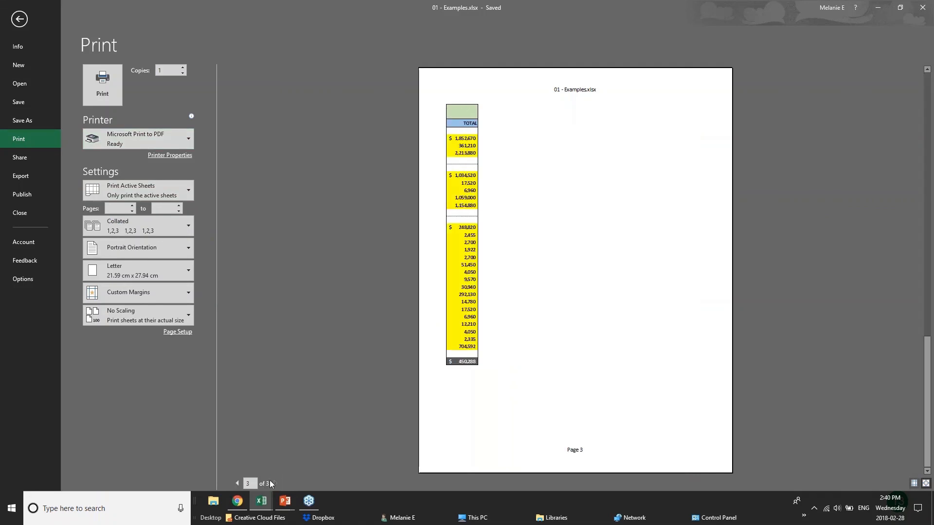
left_click(236, 484)
left_click(237, 483)
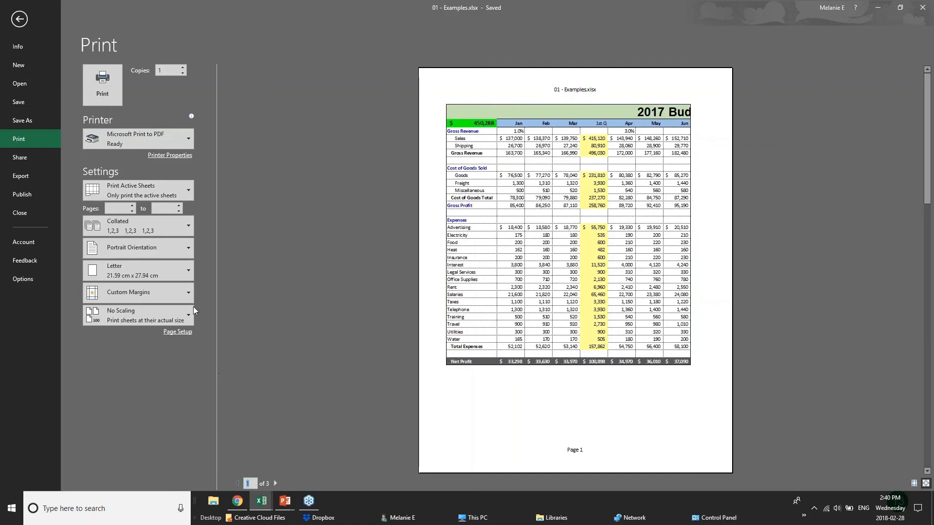
left_click(176, 254)
left_click(155, 291)
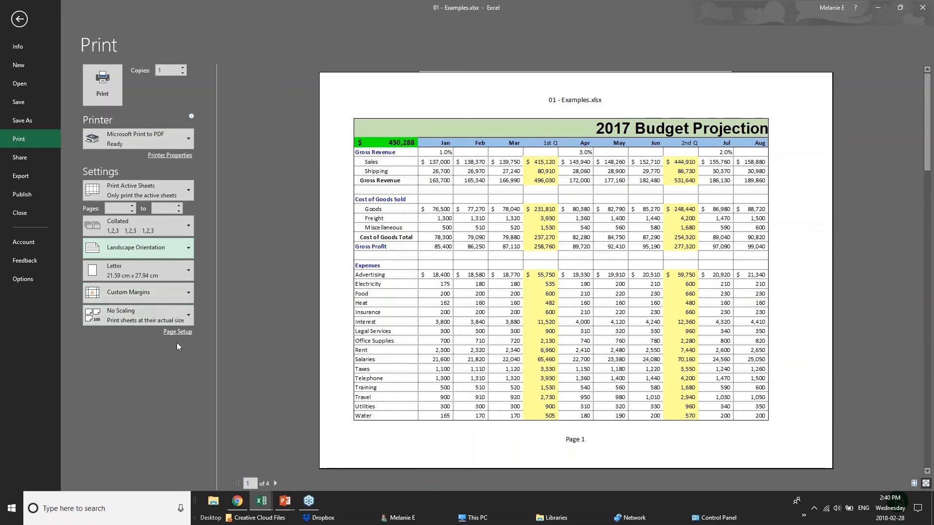
Step: Try Print Selection, revert to Print Active Sheets, and apply Narrow 0.64 cm margins
left_click(186, 187)
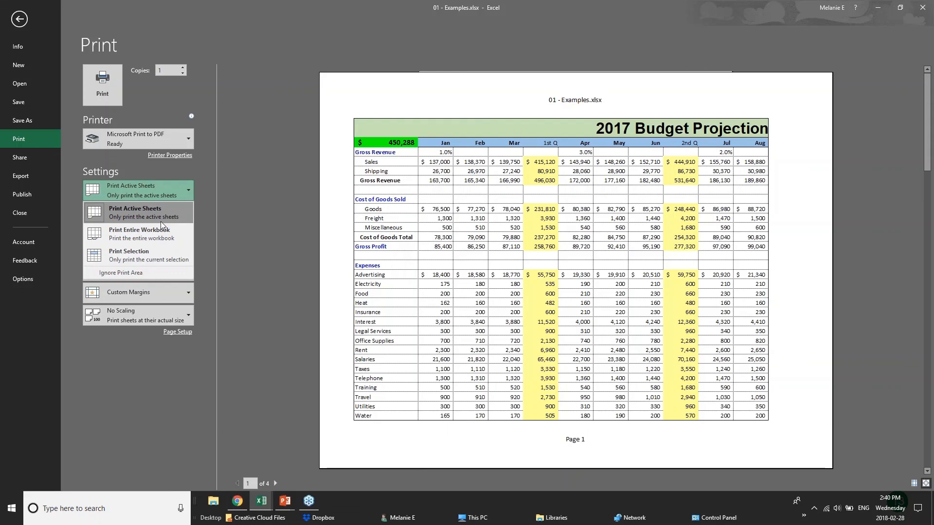
left_click(162, 254)
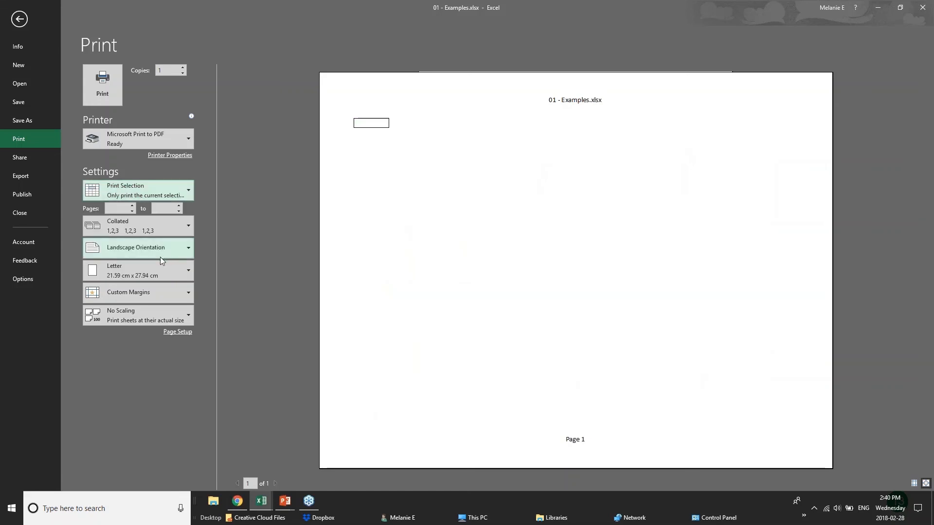
left_click(168, 186)
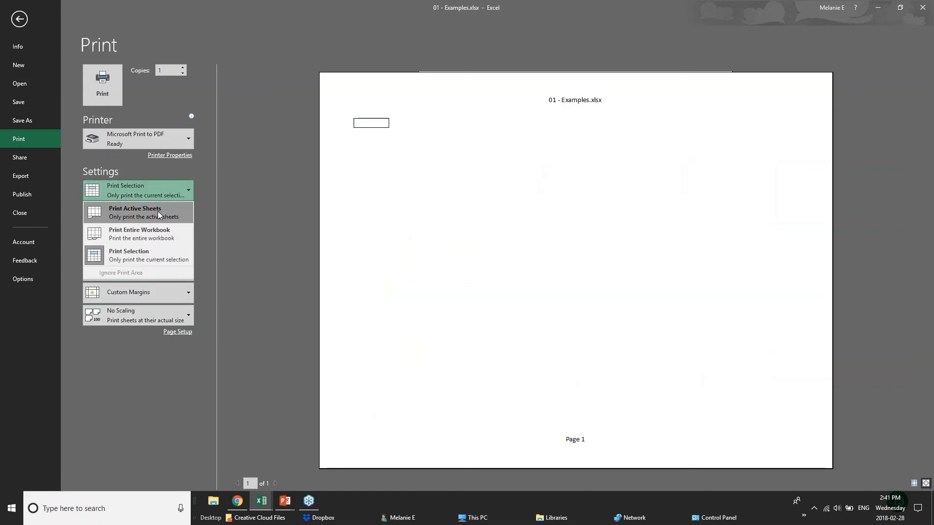
left_click(156, 220)
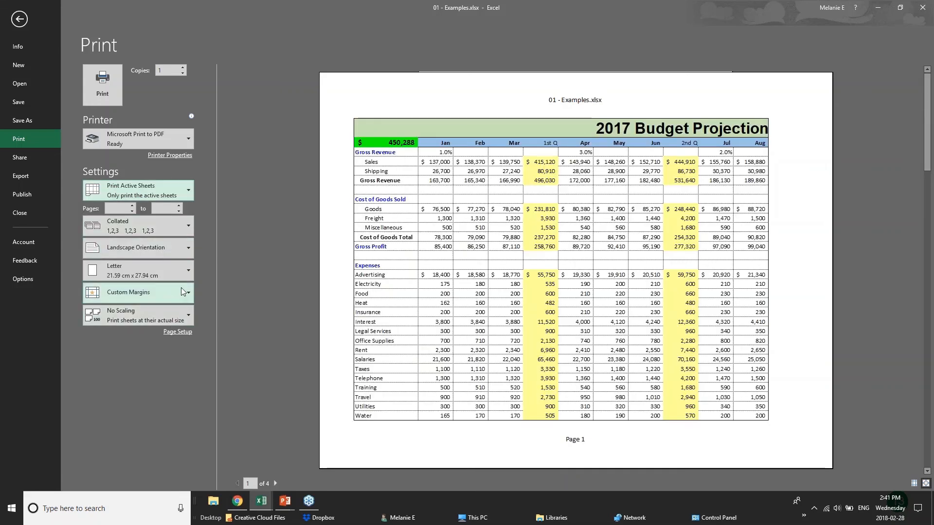
left_click(184, 292)
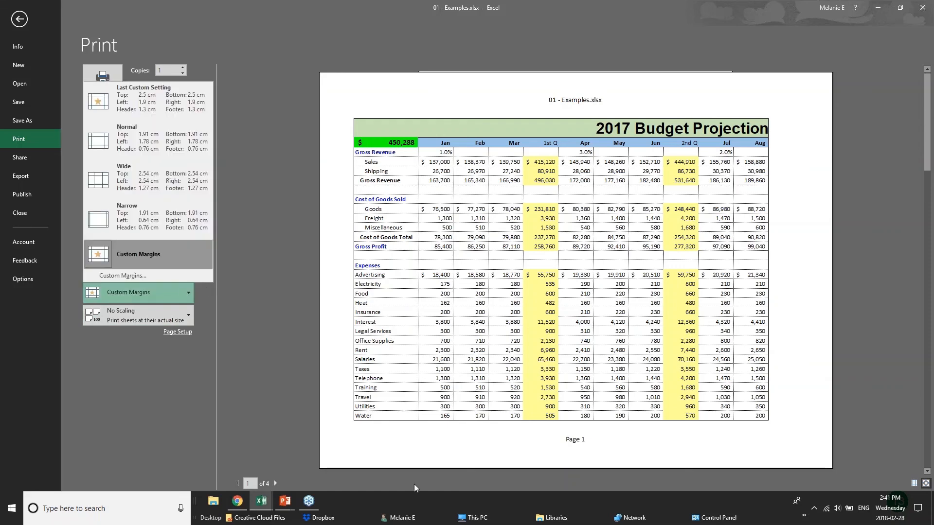
left_click(151, 223)
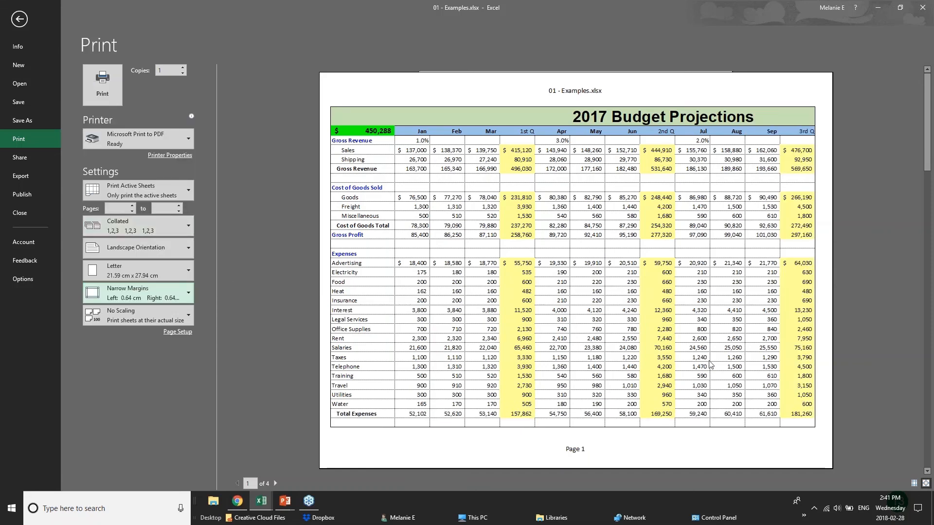
Step: In Page Setup, adjust scaling to 70%, then choose Fit to 1 page
left_click(176, 332)
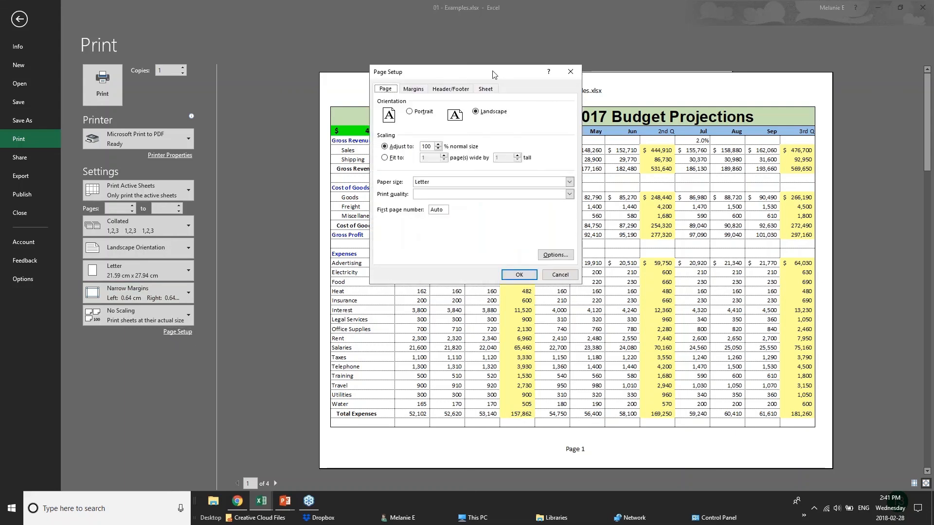
left_click(438, 149)
left_click(438, 149)
left_click(438, 149)
left_click(438, 149)
left_click(438, 144)
left_click(391, 161)
Step: Review the Margins tab and the header/footer presets: 01 - Examples.xlsx header, Page 1 footer
left_click(417, 91)
left_click(448, 91)
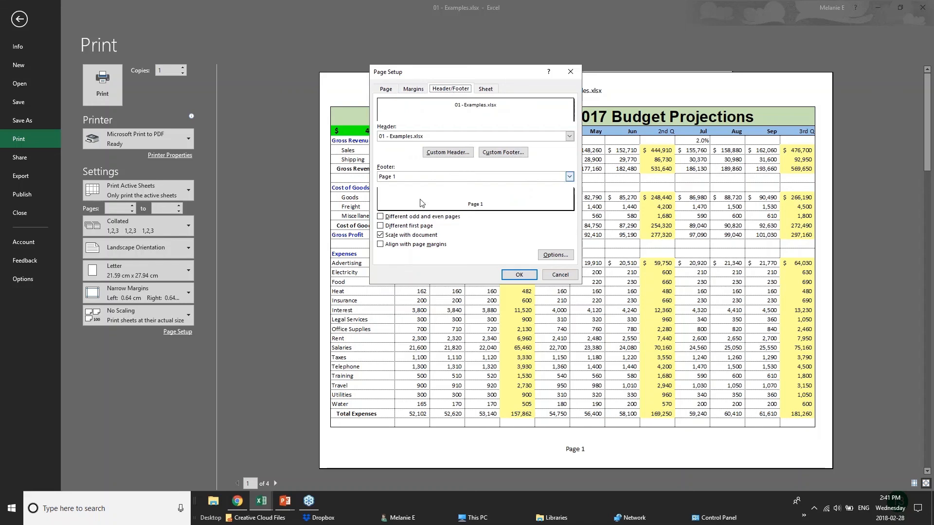
left_click(437, 140)
left_click(437, 139)
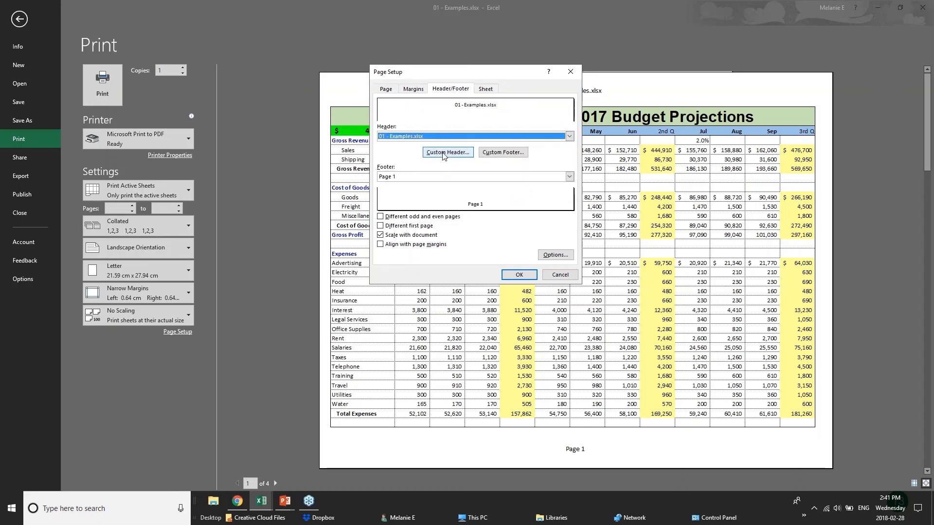
Step: Type BUDGET PROJECTIONS in the left header section and replace &[File] in the centre with CONFIDENTIAL
left_click(444, 154)
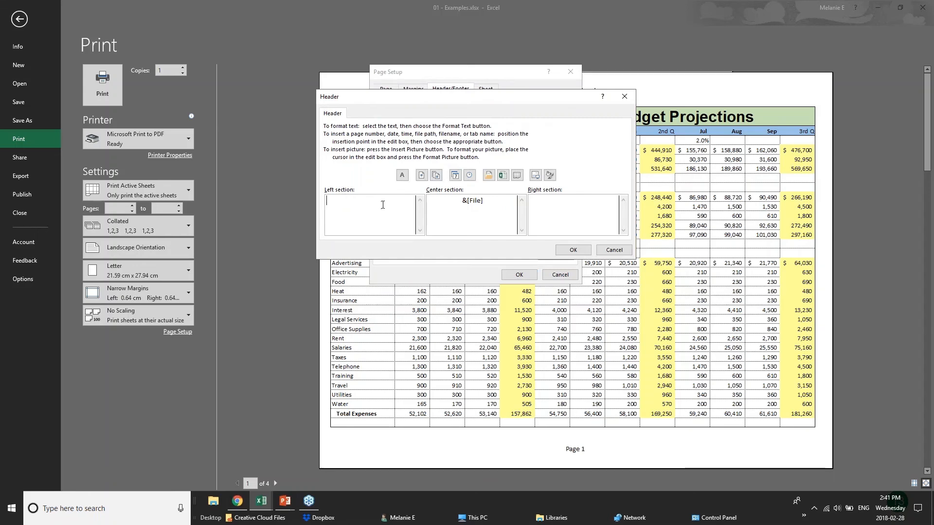
type("BUDGET PROJECTIONS")
left_click_drag(483, 200, 428, 200)
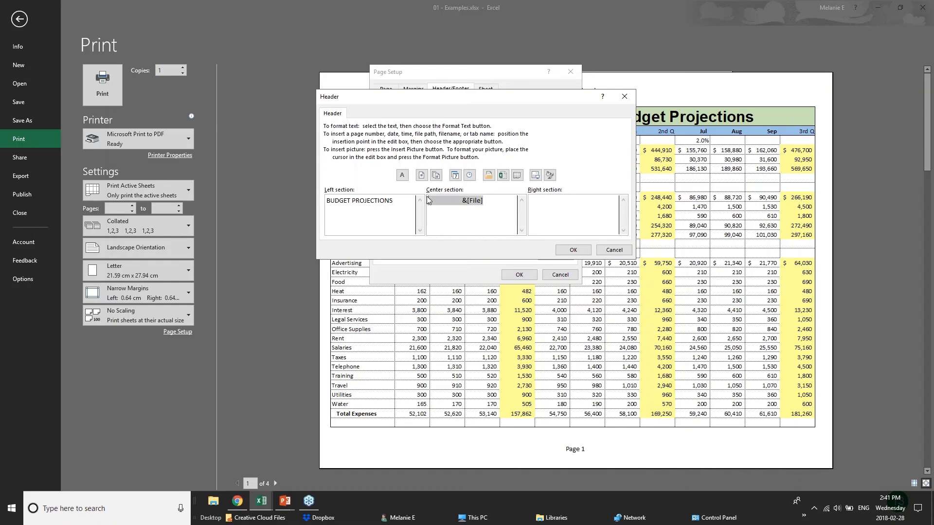
type("CONFIDENTIAL")
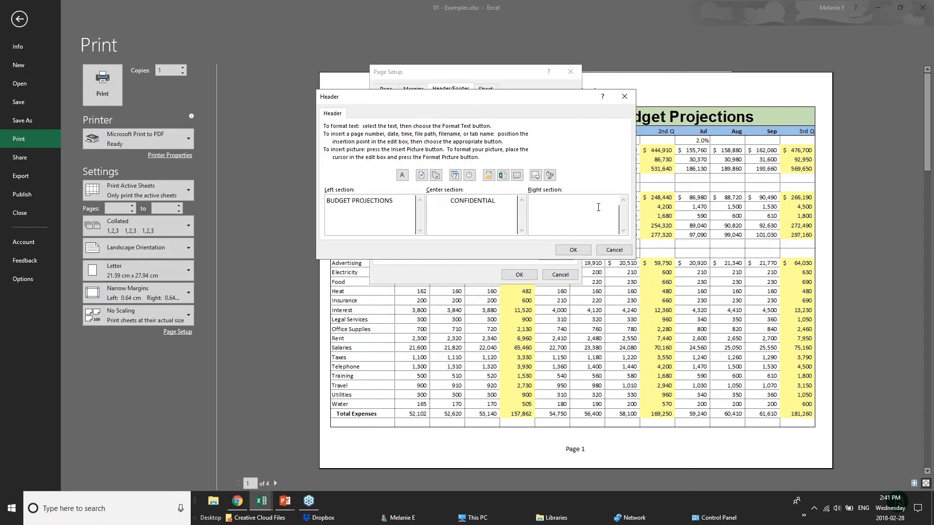
left_click(573, 249)
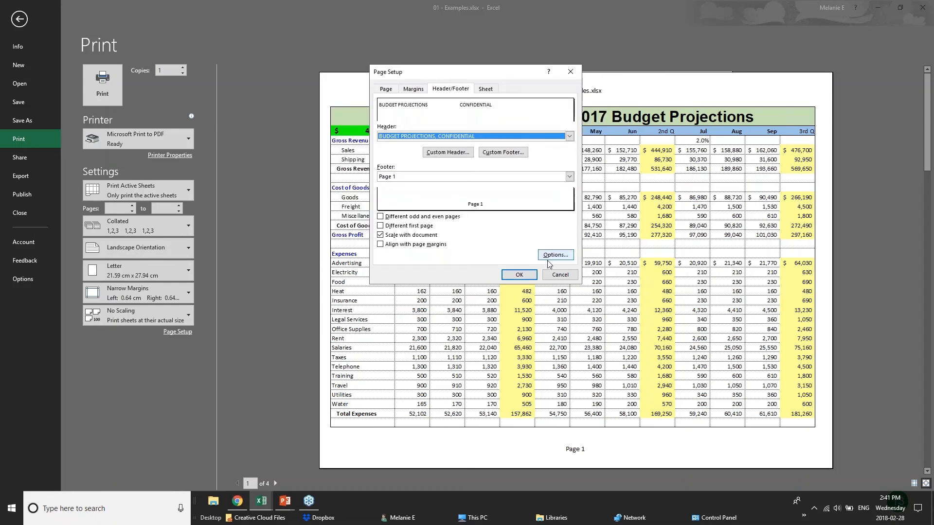
left_click(519, 275)
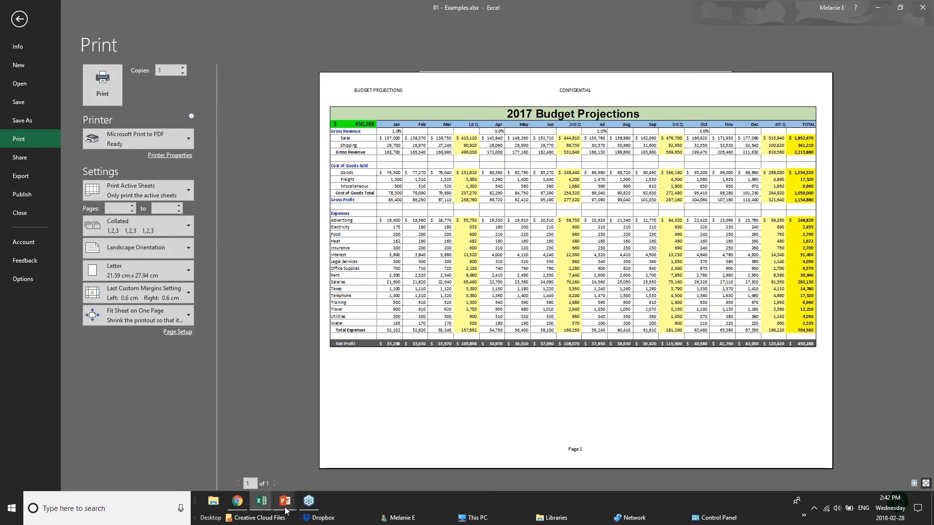
Step: Advance the PowerPoint slide show to the Sharing & Security slide, then return to the Examples workbook
mouse_move(282, 509)
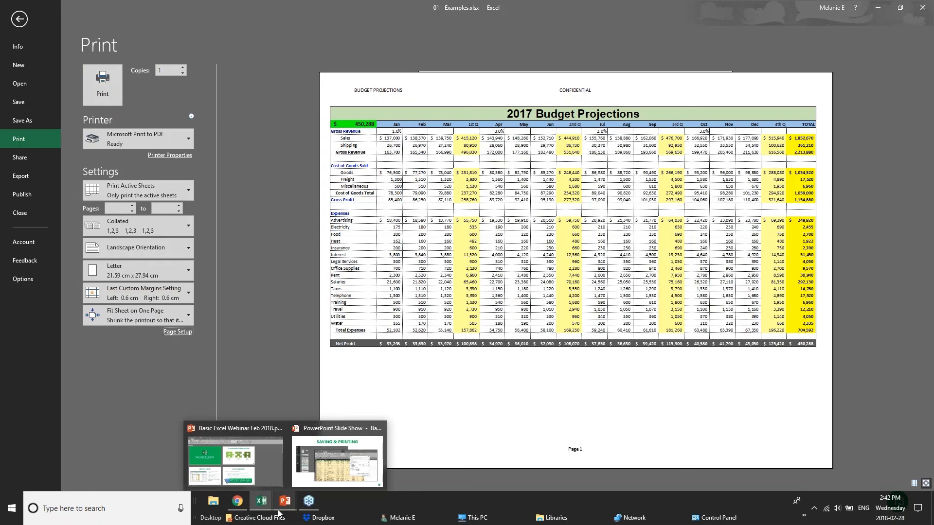
left_click(282, 508)
key("Right")
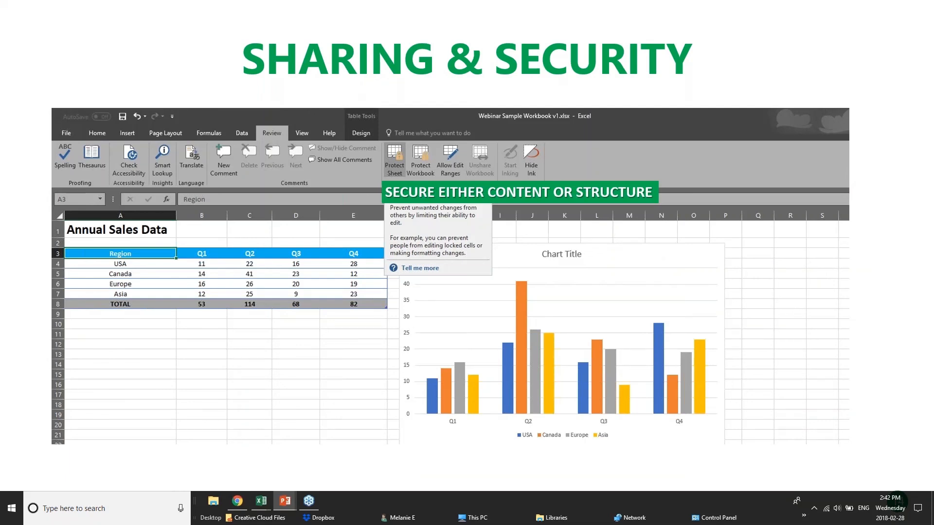
left_click(238, 502)
mouse_move(261, 501)
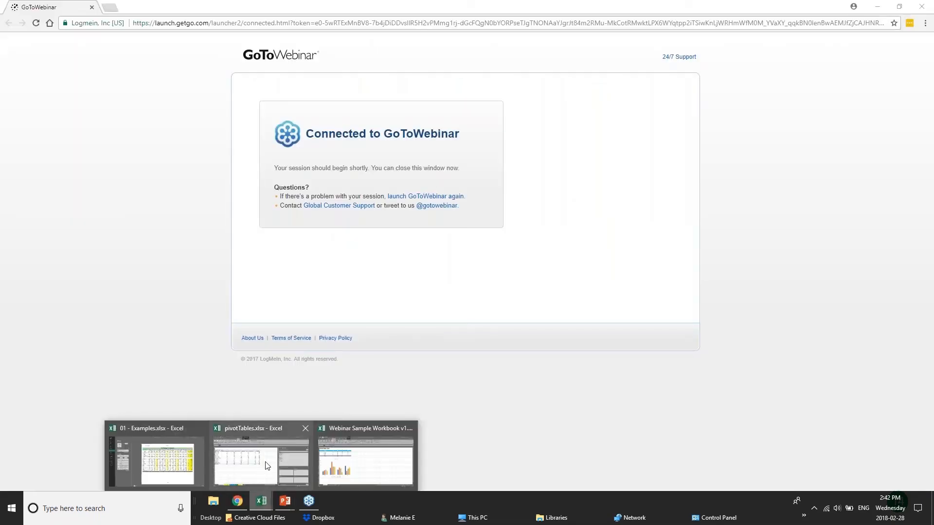
left_click(168, 465)
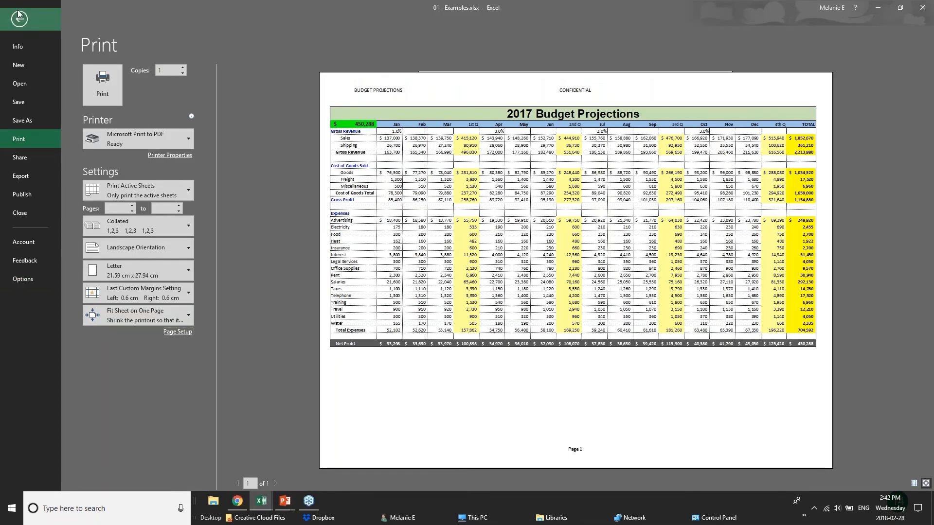
Step: Leave print view and open the full Save As window after checking the OneDrive and This PC locations
left_click(19, 18)
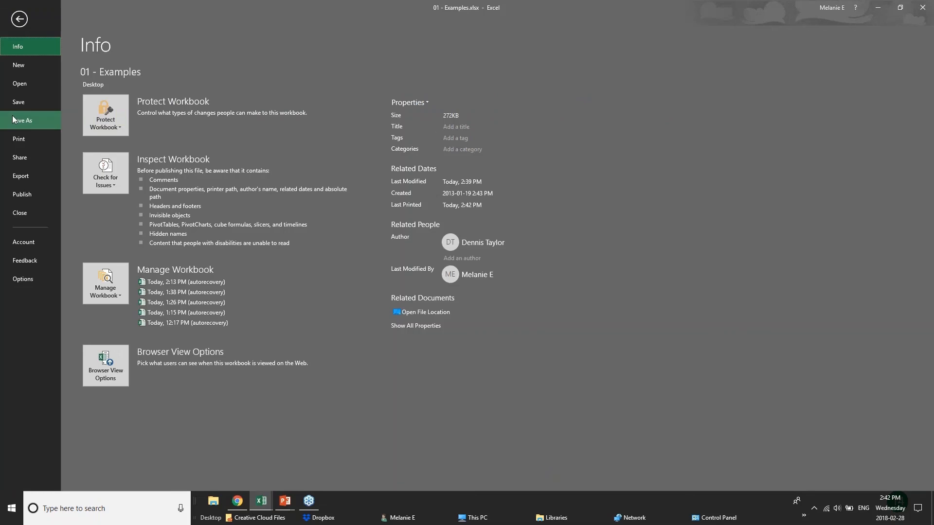
left_click(17, 119)
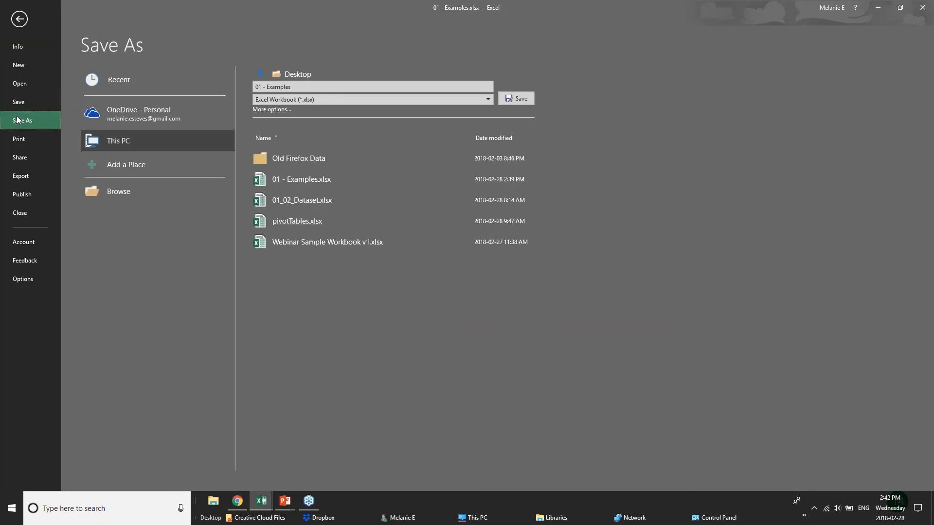
left_click(117, 118)
left_click(126, 142)
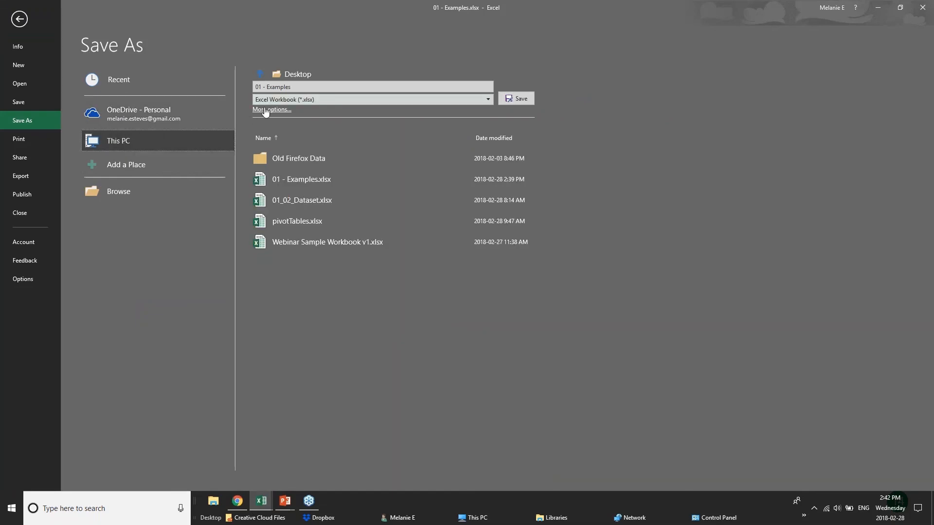
key("F12")
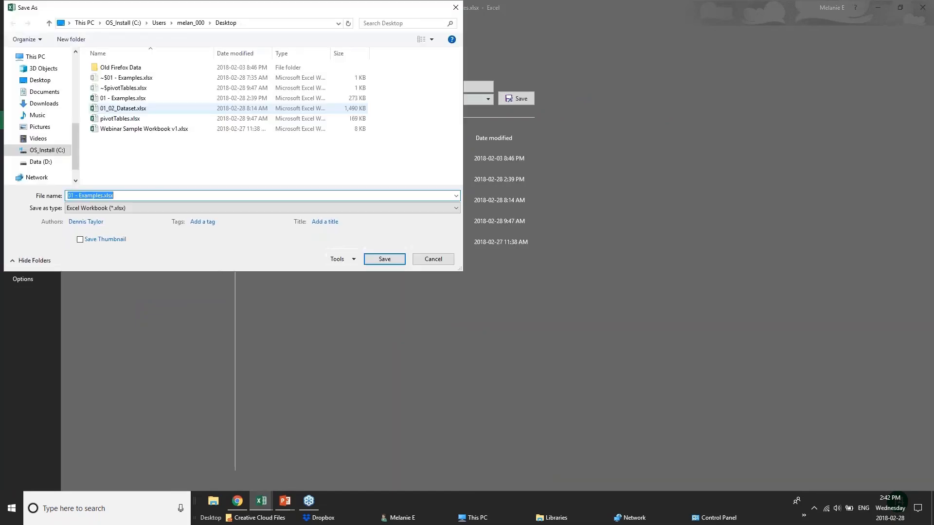
Step: Open General Options, cancel it, close Save As without saving and return to the worksheet
left_click(341, 259)
left_click(360, 292)
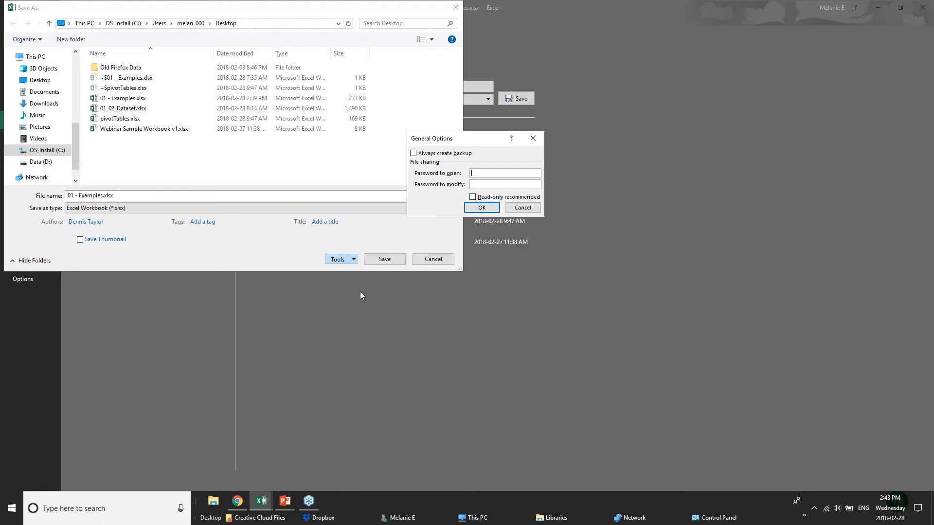
left_click(523, 208)
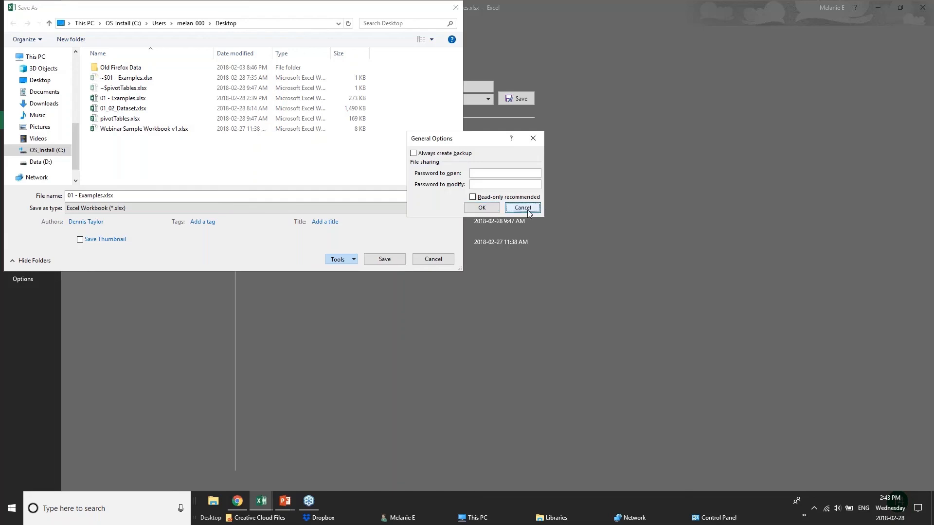
key("Escape")
left_click(20, 19)
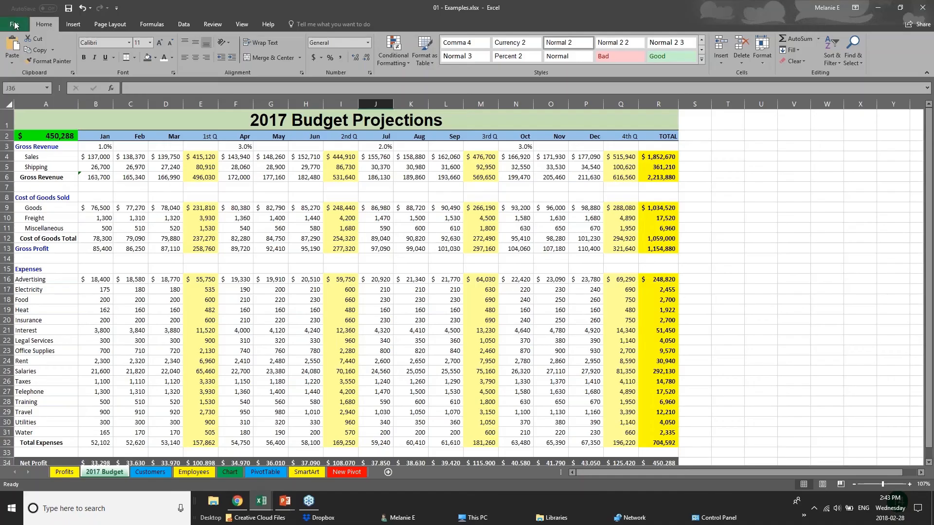
Step: Inspect cells C15, E12 and E14 on 2017 Budget, including the Gross Profit formula in E13
left_click(121, 264)
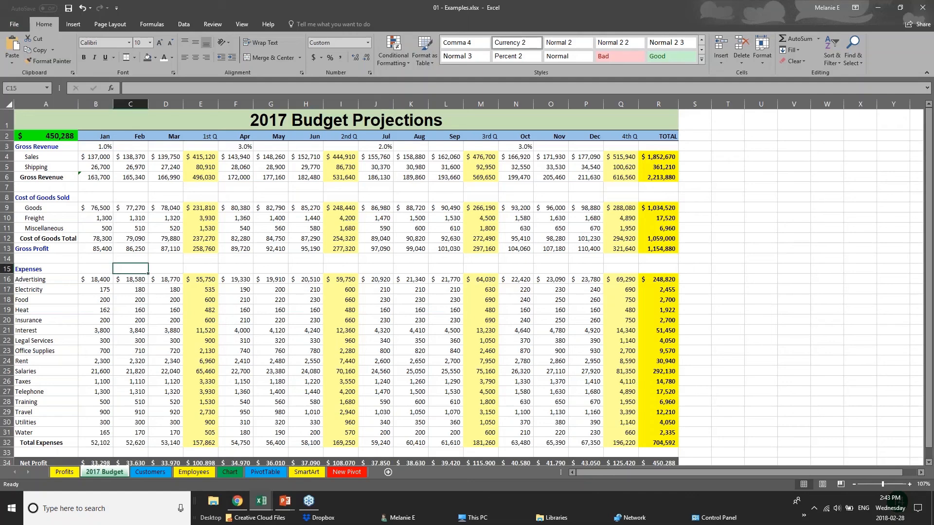
left_click(193, 237)
left_click(202, 256)
left_click(207, 248)
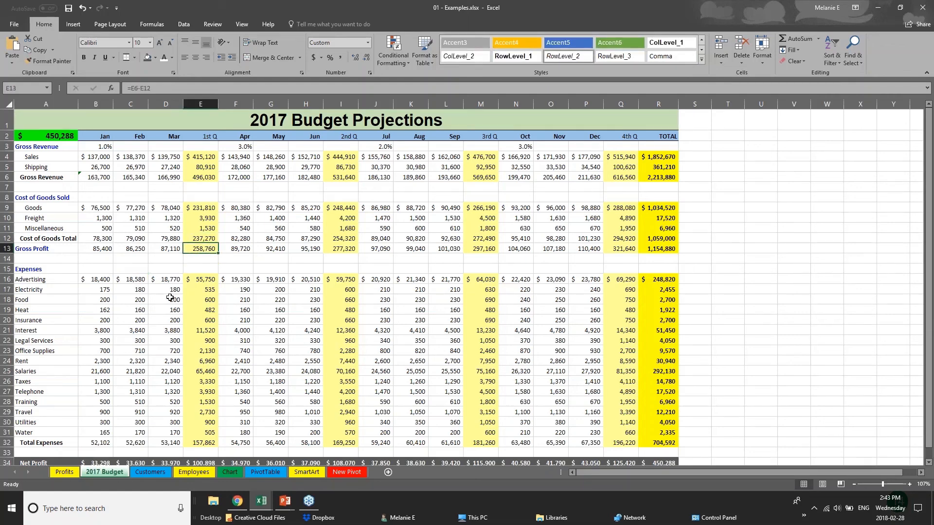
Step: On the Employees sheet, check the New Salary formulas in J2 and J4, then show the Review tab
left_click(139, 471)
left_click(201, 472)
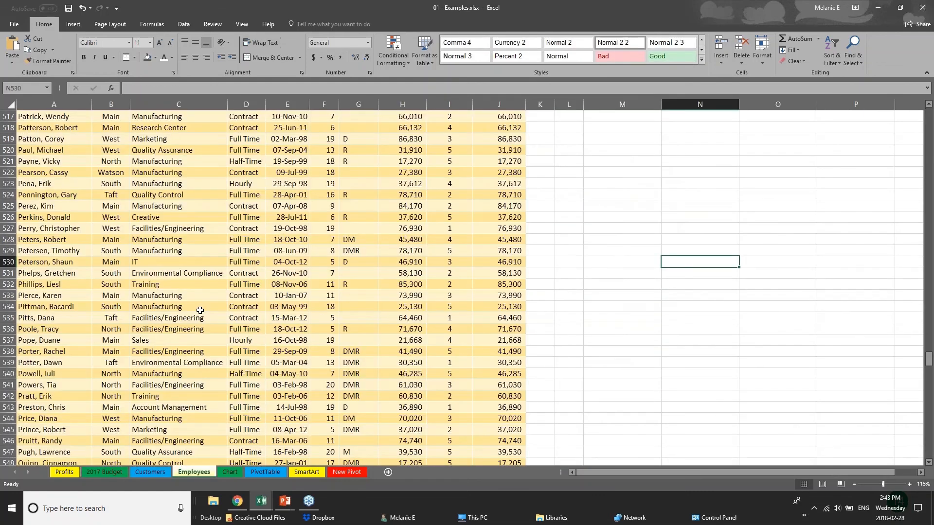
scroll(200, 310, "up", 1)
left_click_drag(928, 357, 929, 115)
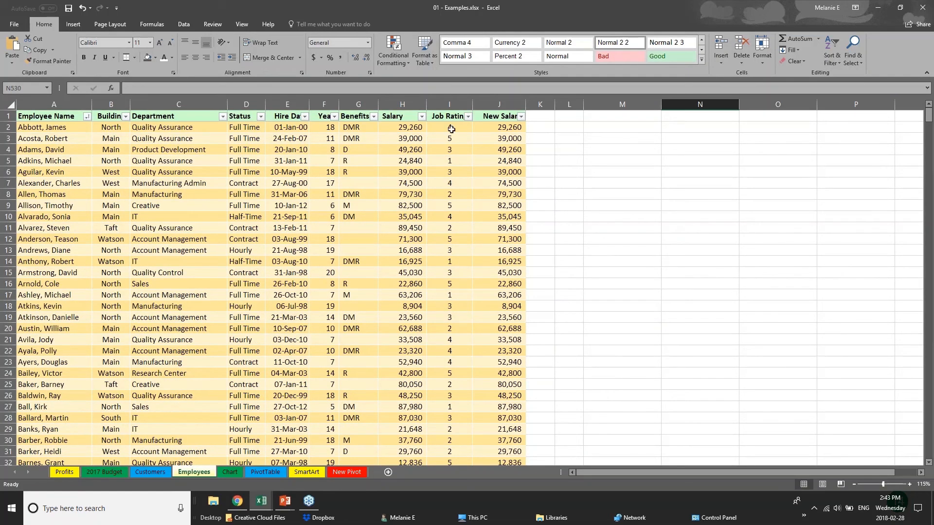
left_click(402, 128)
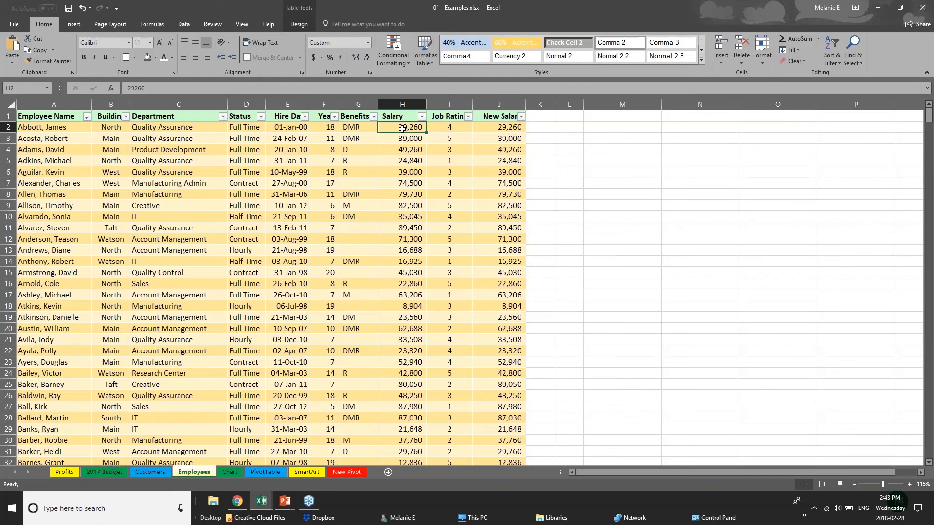
left_click(510, 129)
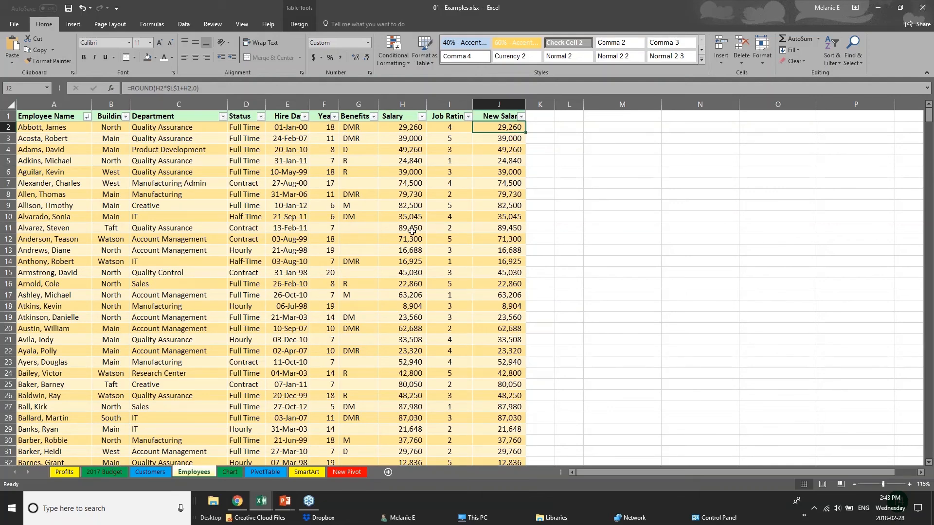
left_click(275, 308)
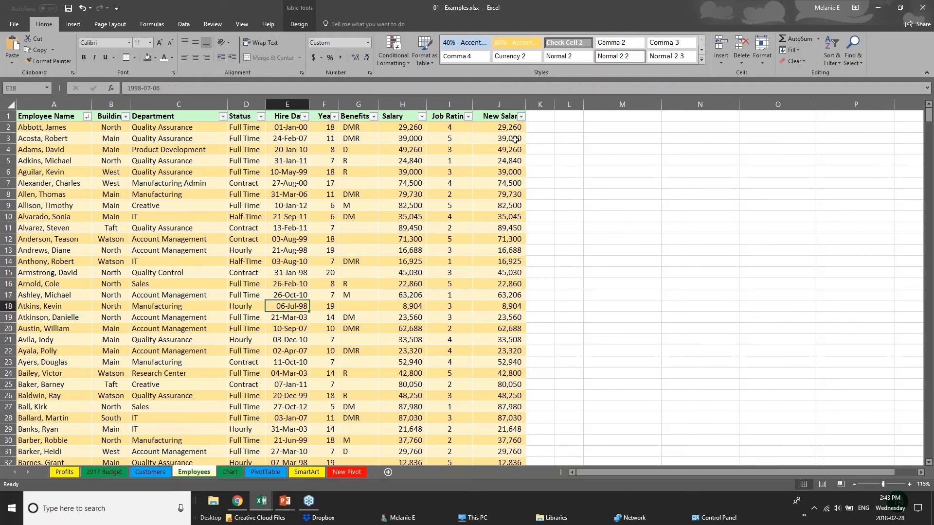
left_click(494, 117)
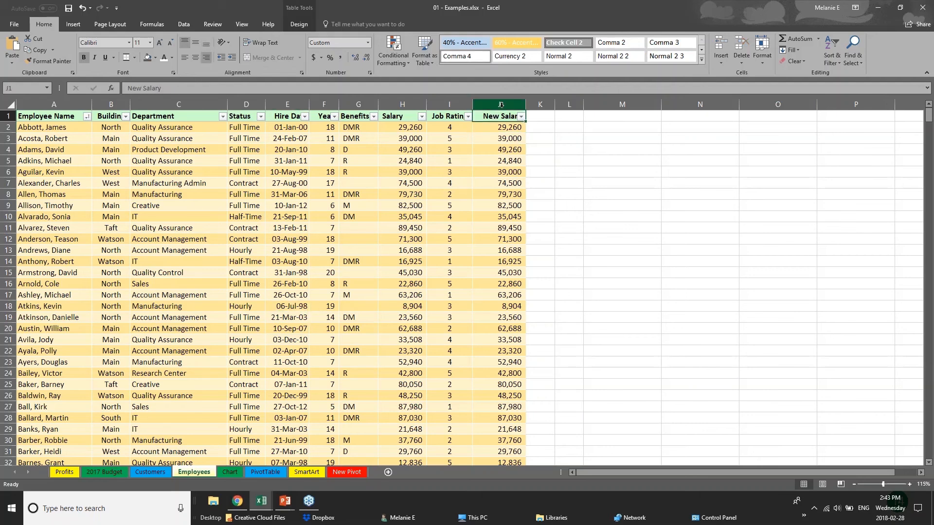
left_click(516, 128)
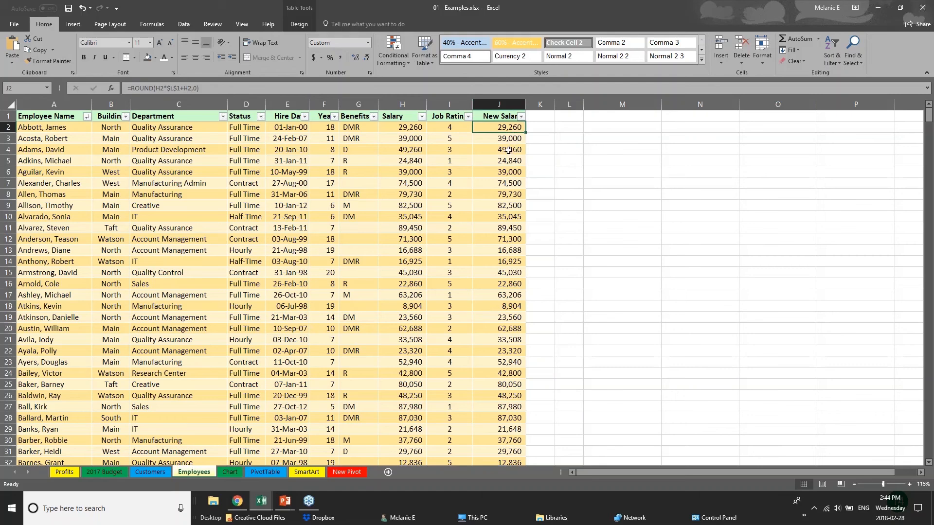
left_click(510, 148)
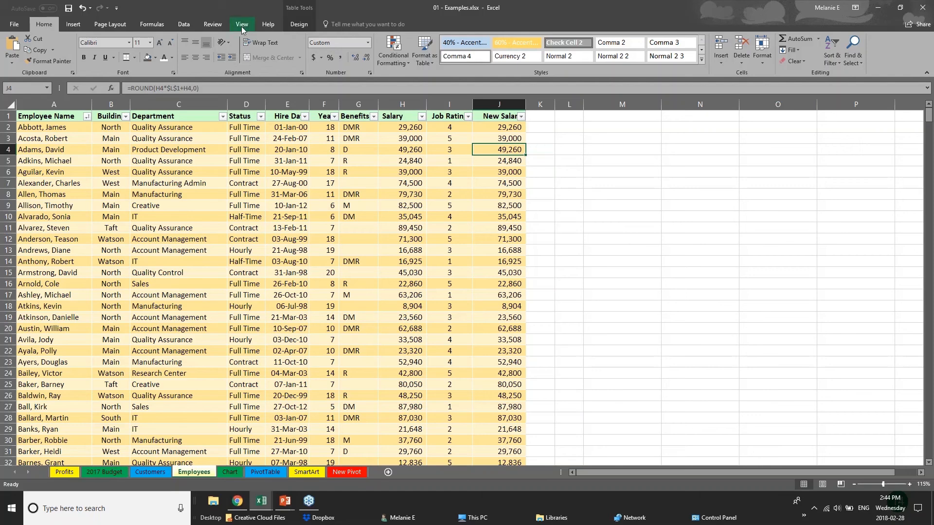
left_click(212, 24)
left_click(403, 128)
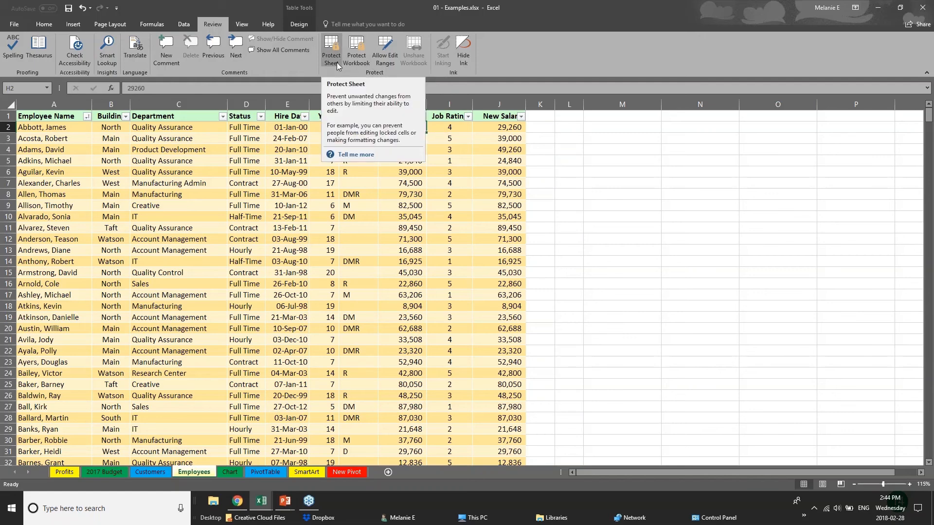
left_click(314, 209)
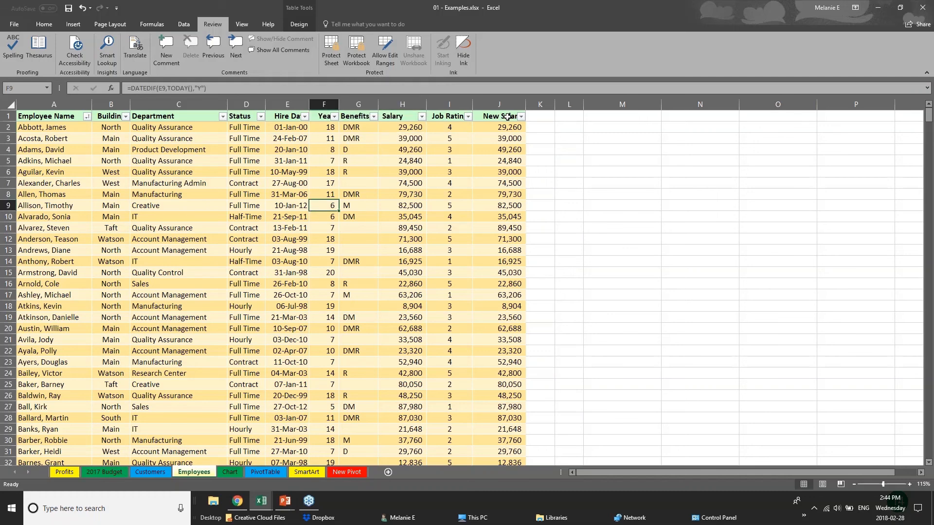
left_click_drag(506, 117, 508, 233)
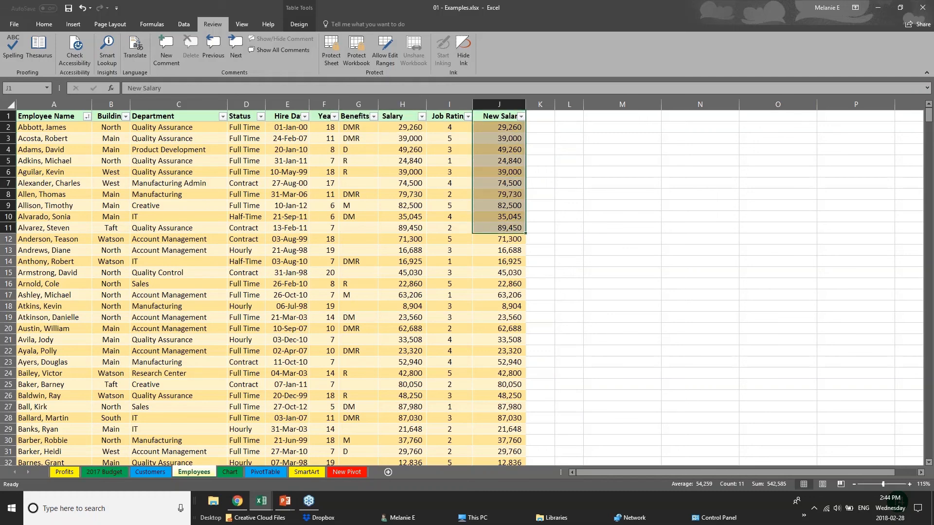
left_click(403, 104)
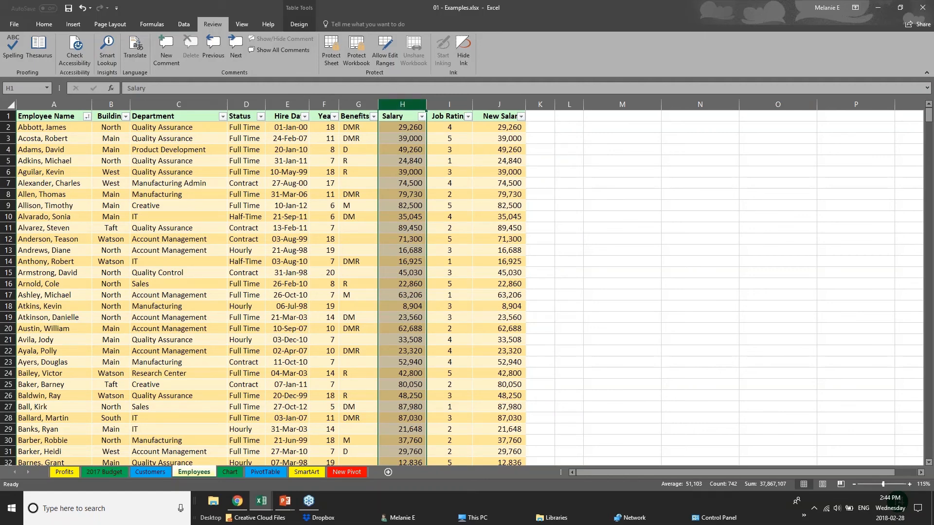
left_click(329, 55)
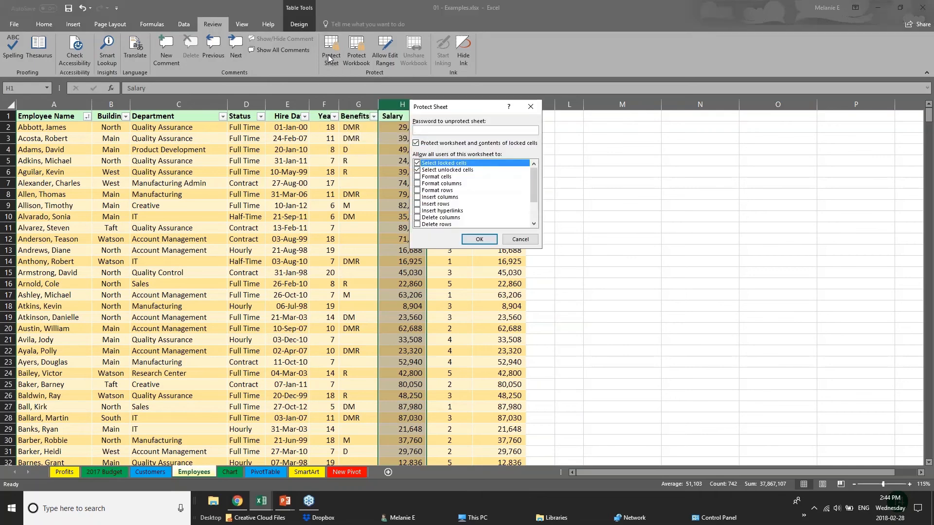
type("12")
left_click(512, 238)
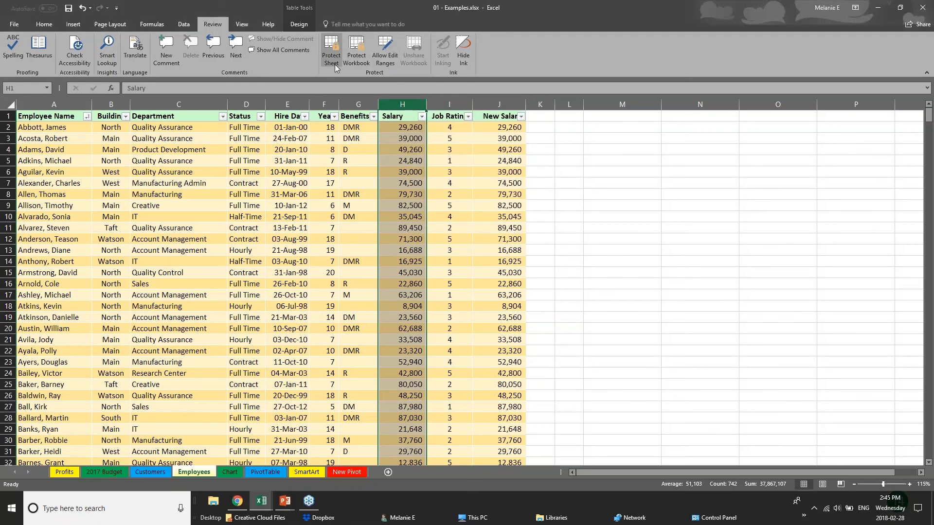
left_click(273, 392)
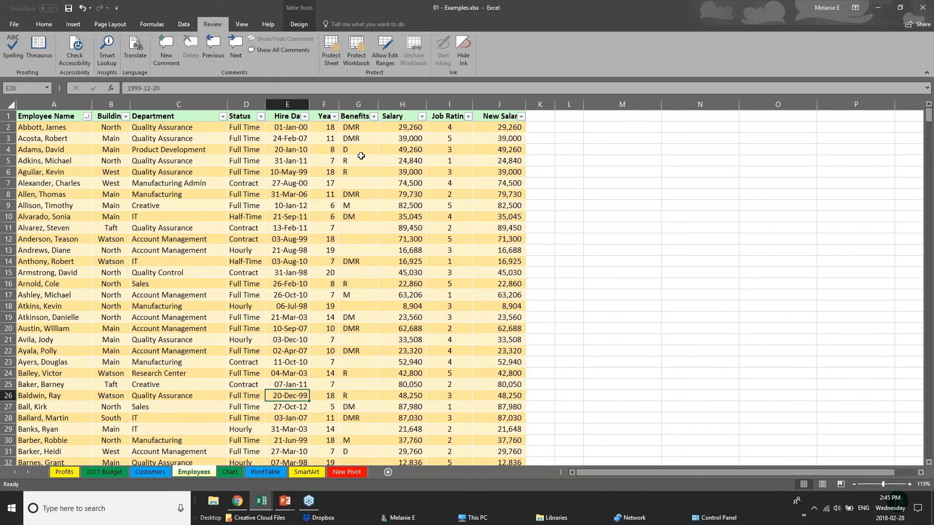
left_click(333, 62)
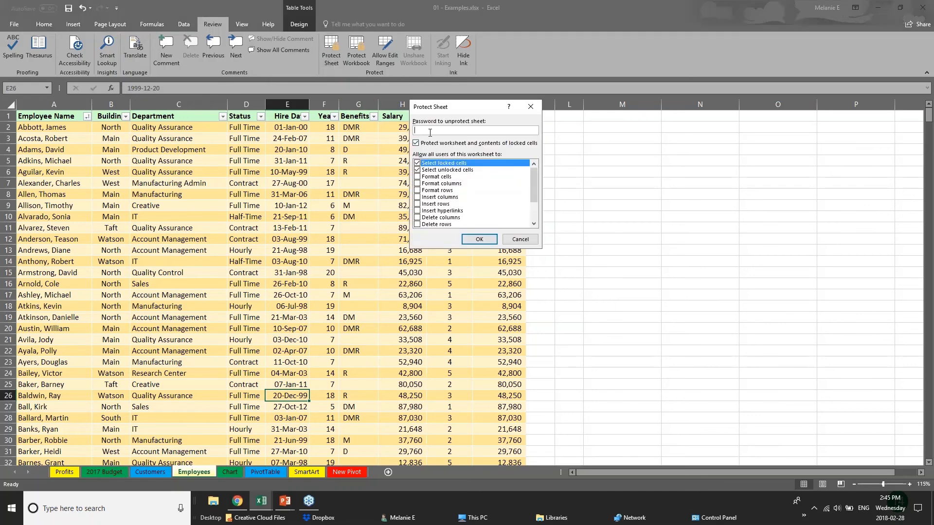
type("p")
left_click(417, 164)
left_click_drag(531, 193, 533, 212)
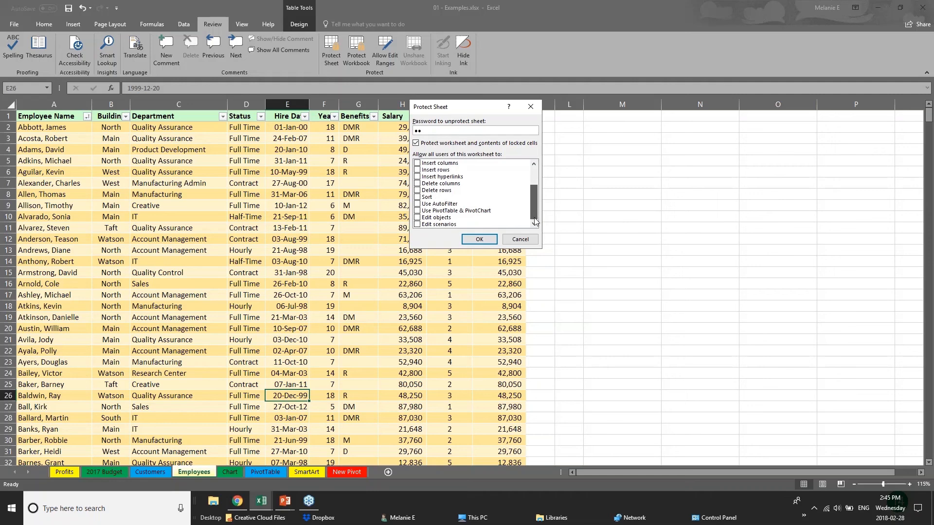
left_click(417, 218)
left_click_drag(529, 197, 526, 176)
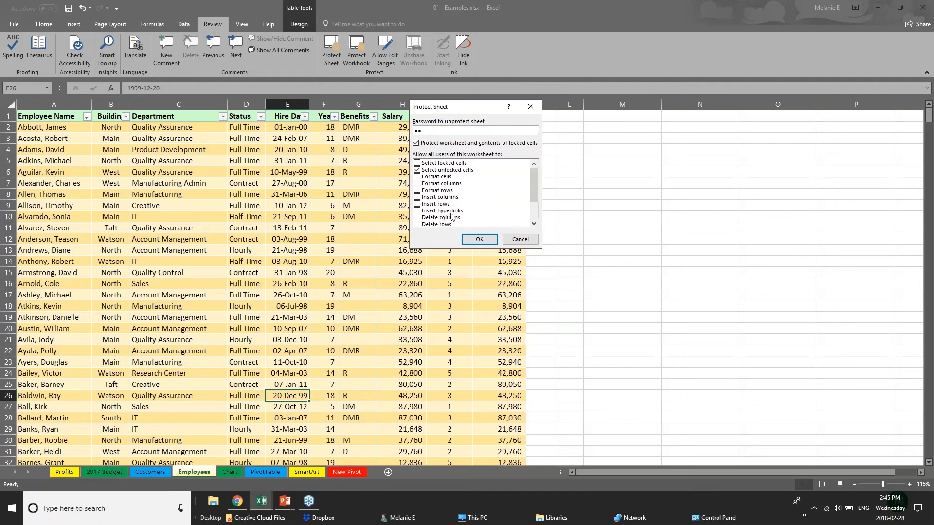
left_click(506, 240)
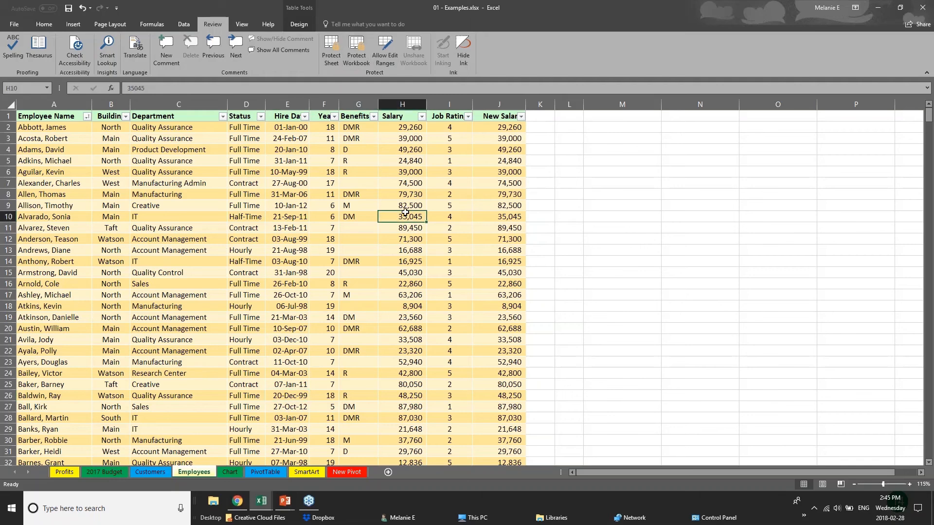
left_click(396, 174)
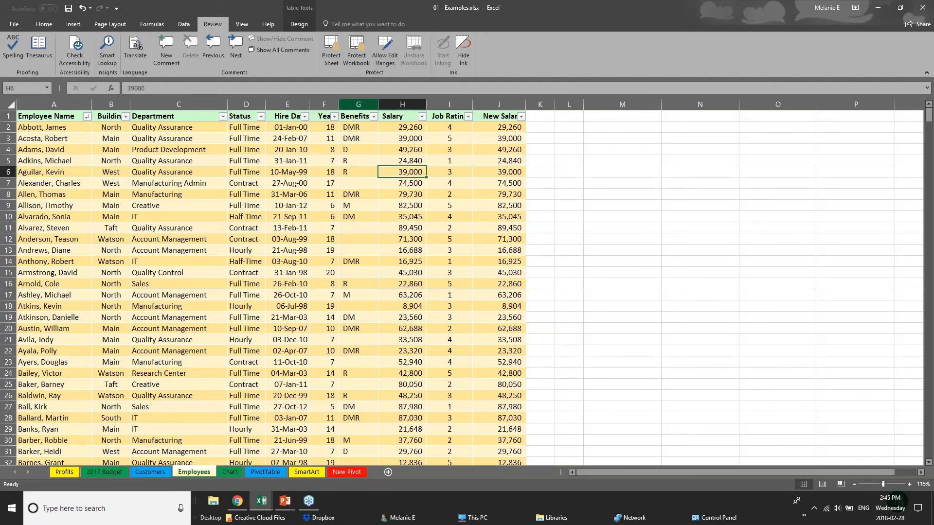
left_click(356, 63)
key("Escape")
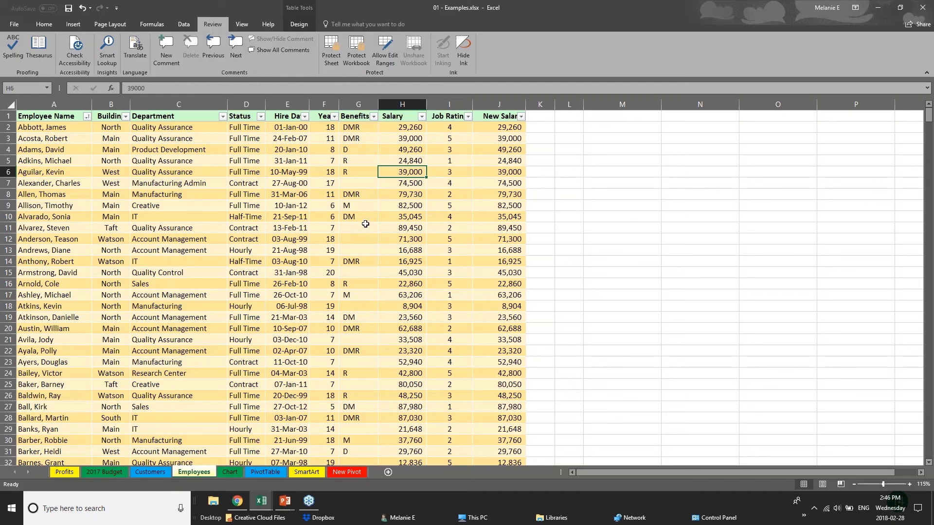
left_click(288, 104)
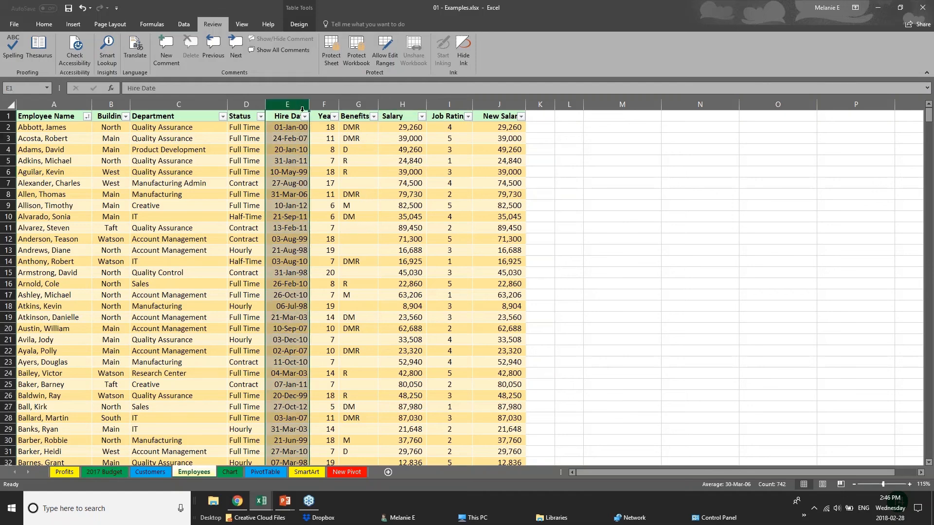
left_click(325, 104)
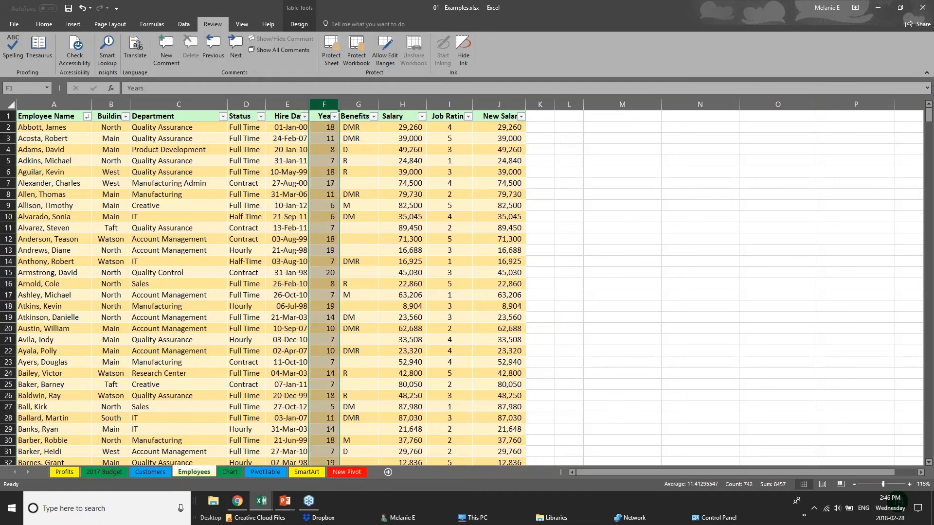
left_click(406, 104)
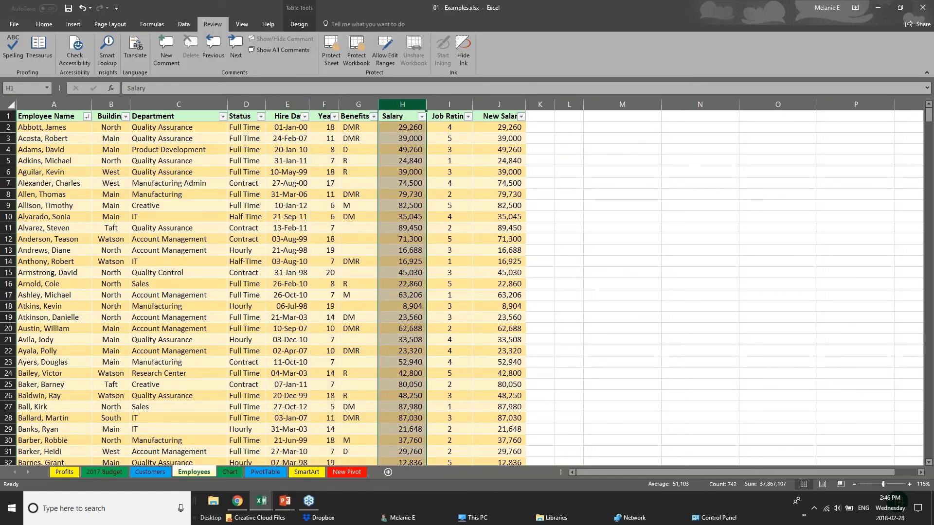
Step: Hide the Salary column and then the New Salary column J from their column menus
right_click(408, 106)
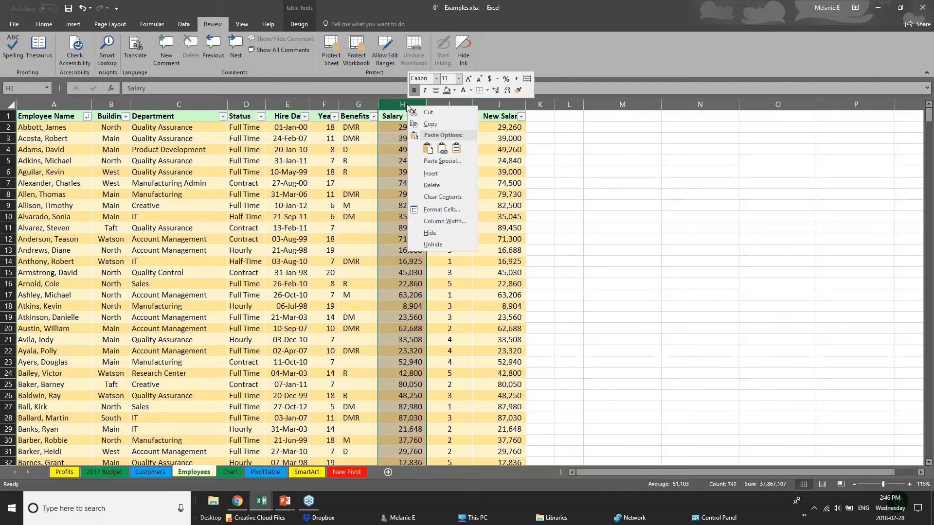
left_click(438, 233)
left_click(450, 104)
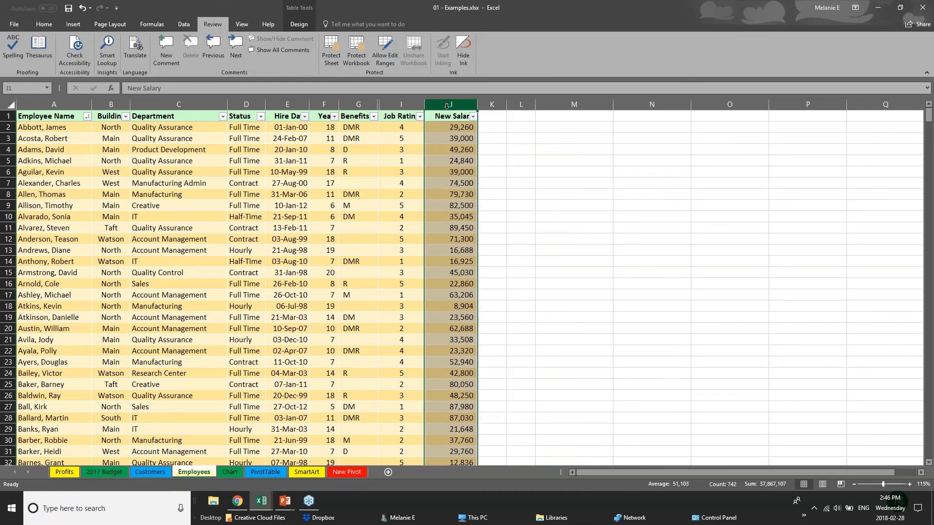
right_click(447, 106)
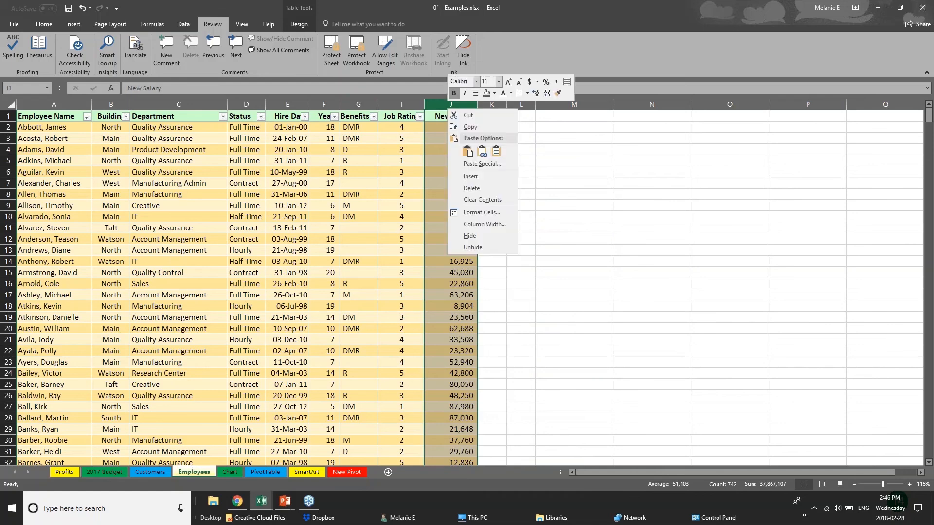
left_click(471, 236)
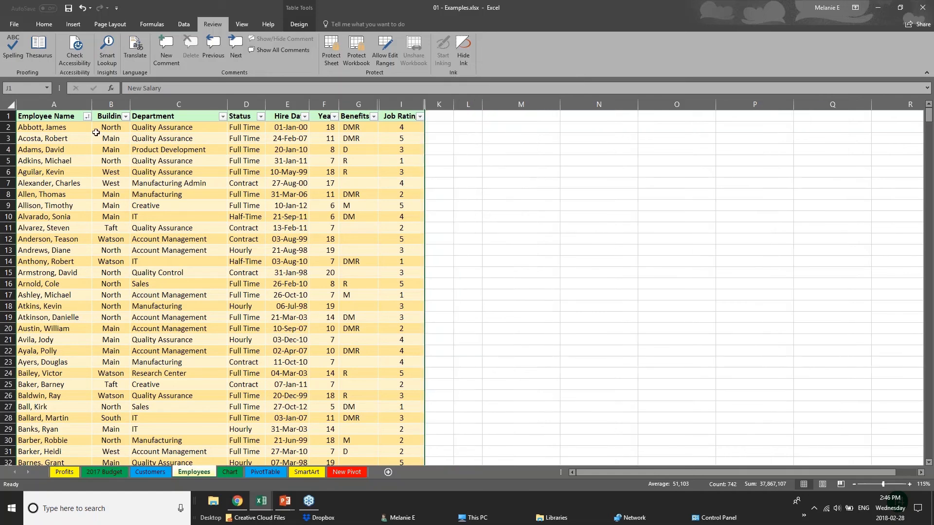
Step: Protect the workbook structure through Protect Workbook, entering and confirming the password
left_click(362, 52)
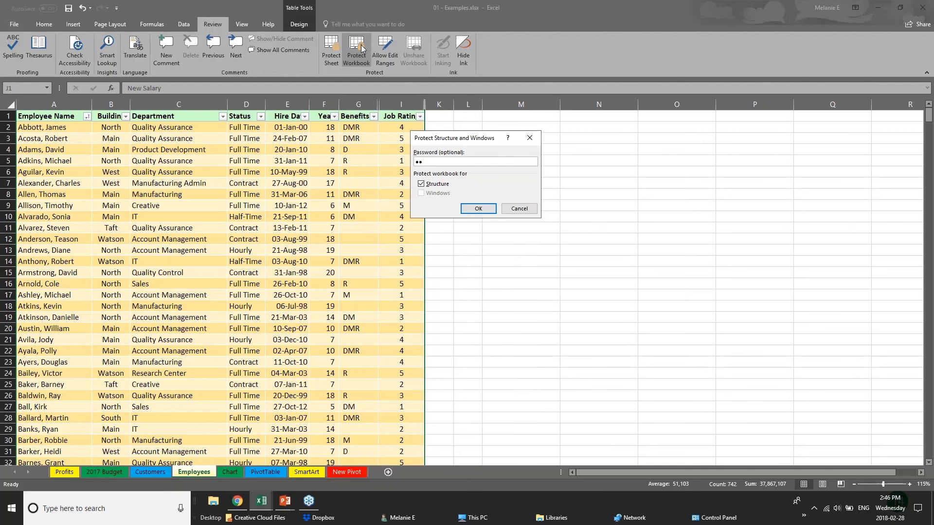
key("Return")
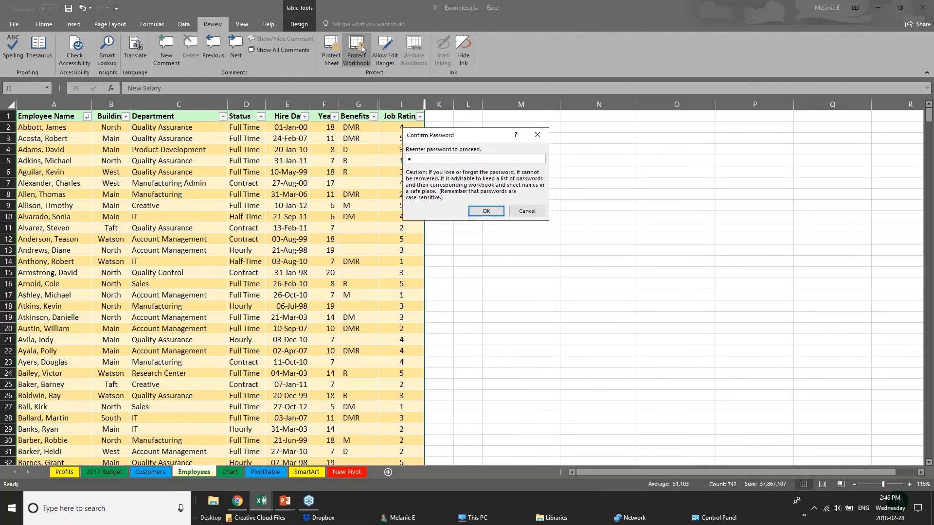
key("Return")
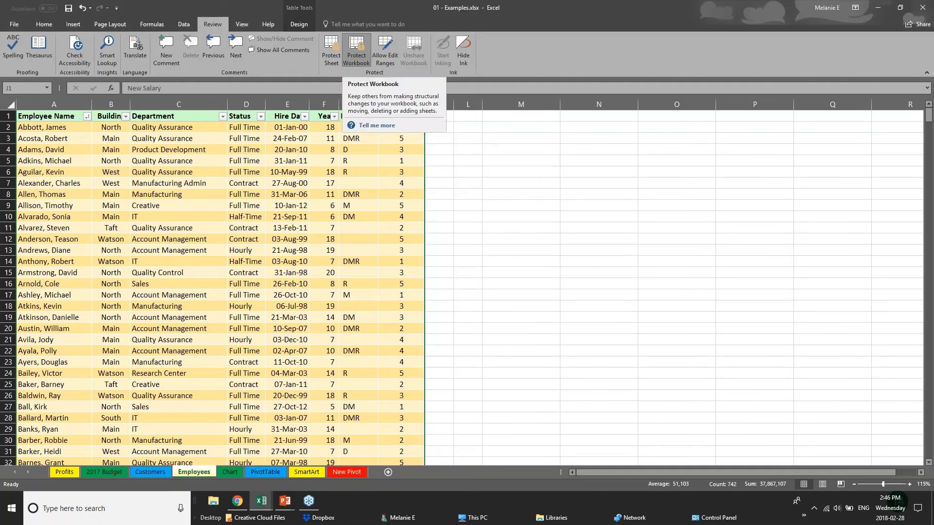
left_click(311, 204)
Step: Select various Employees cells such as B10, E15, C6 and C12, and the Benefits column
left_click(363, 194)
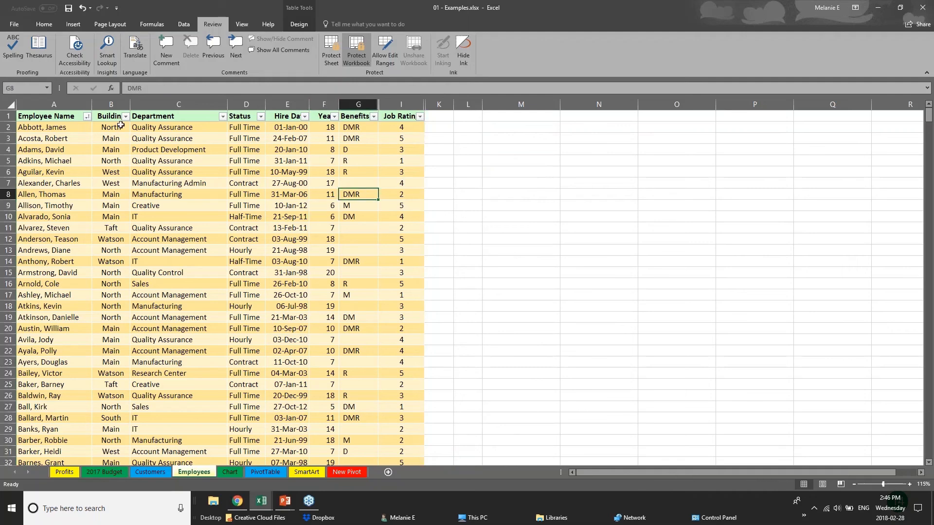
left_click(121, 125)
left_click(122, 172)
left_click(111, 216)
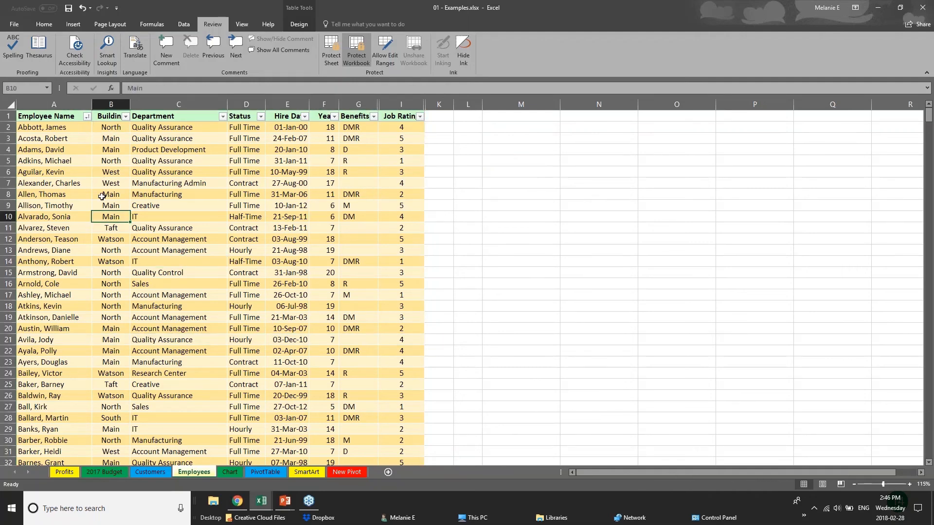
left_click(278, 271)
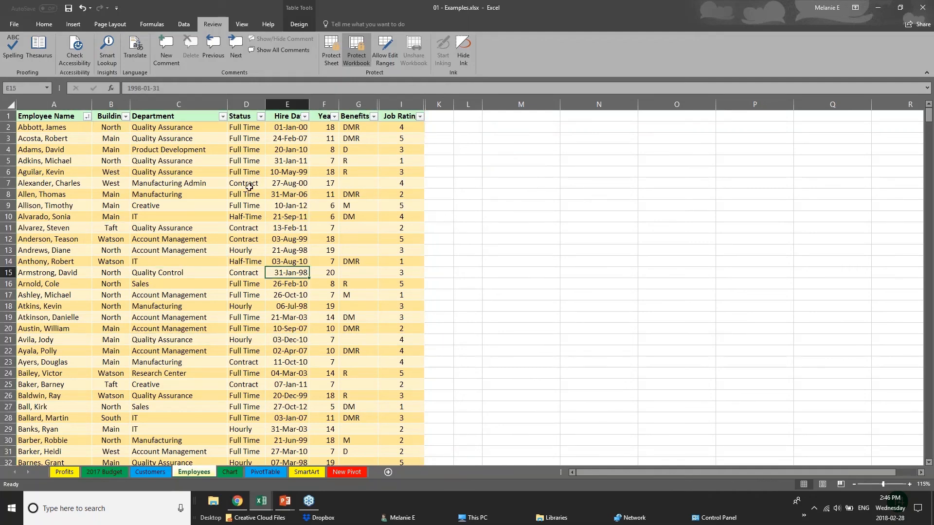
left_click(345, 101)
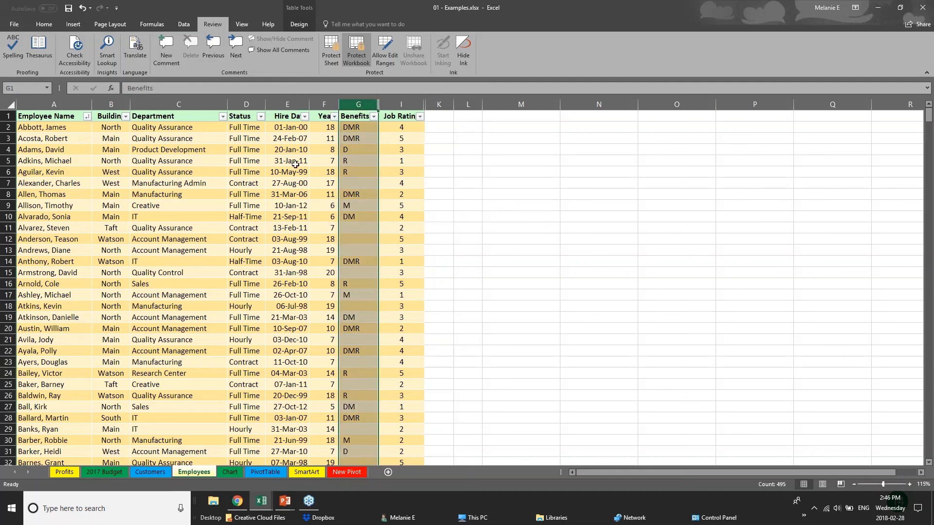
left_click(178, 172)
left_click(166, 241)
scroll(162, 248, "down", 12)
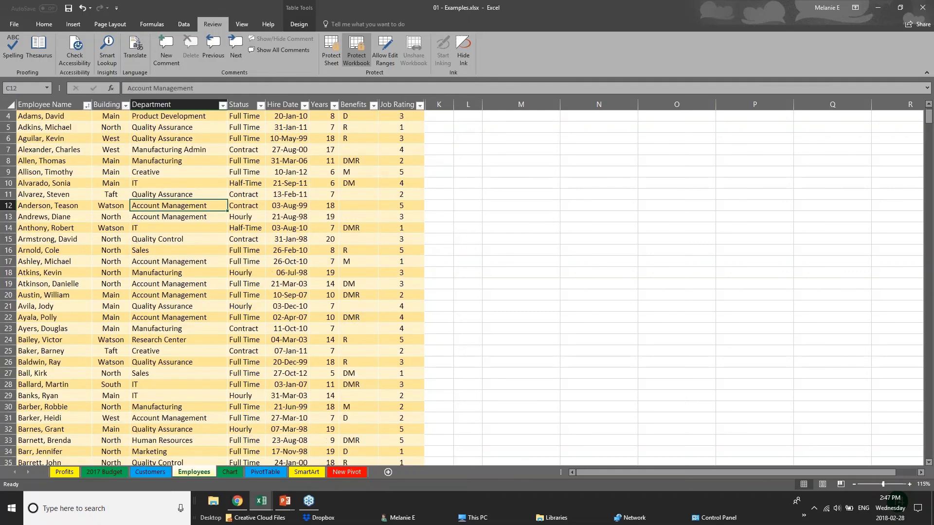
scroll(161, 247, "up", 12)
Step: Try Unhide from the column menus, then select the Department, Status and Hire Date columns
right_click(178, 100)
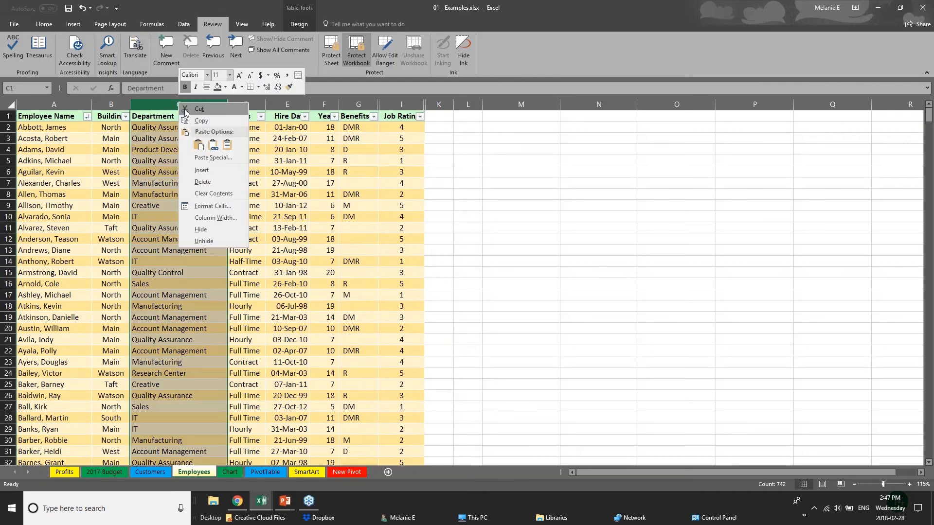
key("Escape")
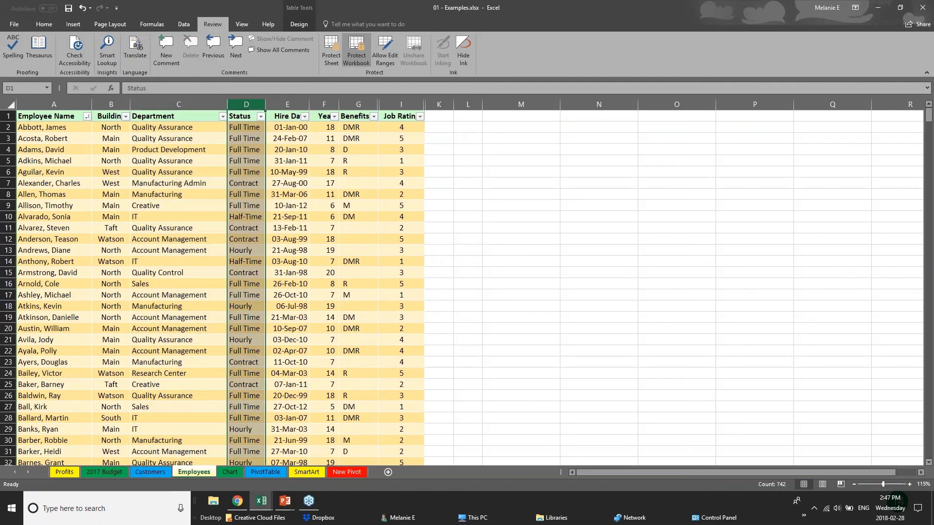
right_click(330, 105)
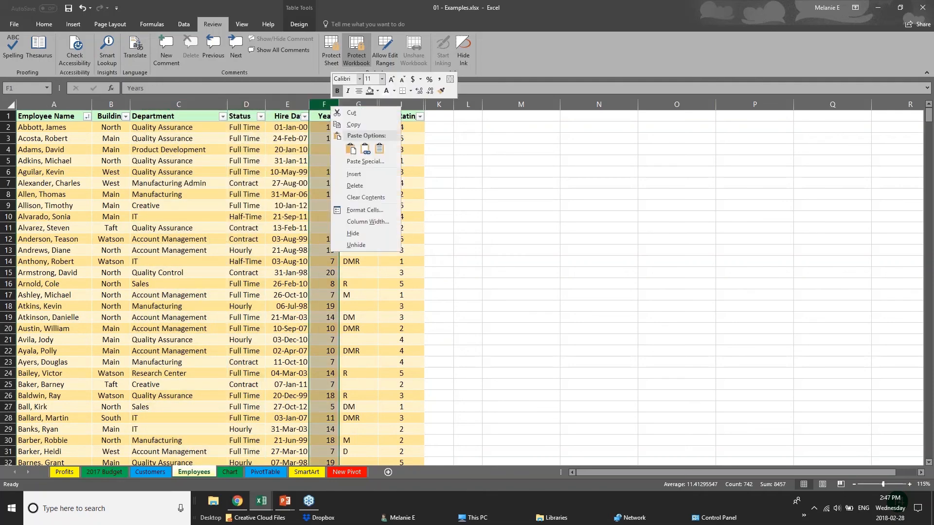
left_click(373, 245)
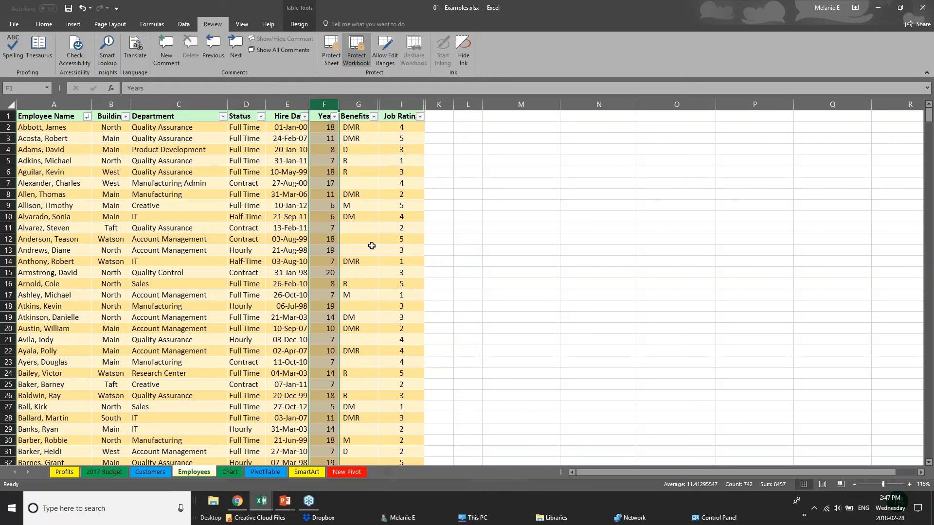
right_click(366, 105)
left_click(389, 250)
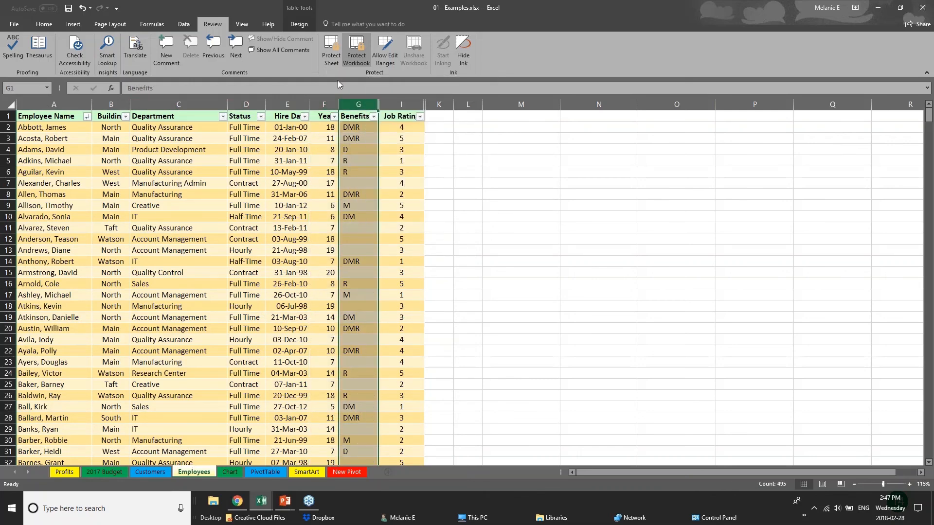
right_click(344, 106)
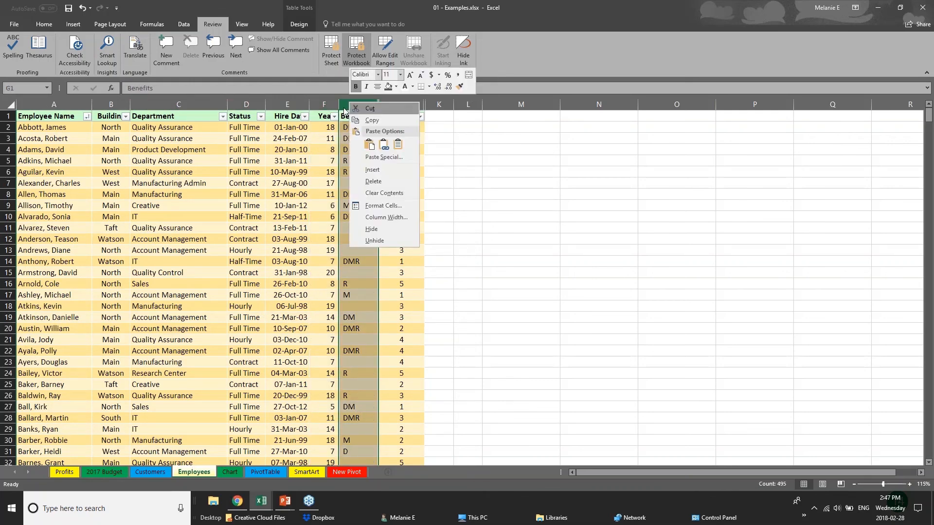
left_click(235, 108)
left_click(178, 104)
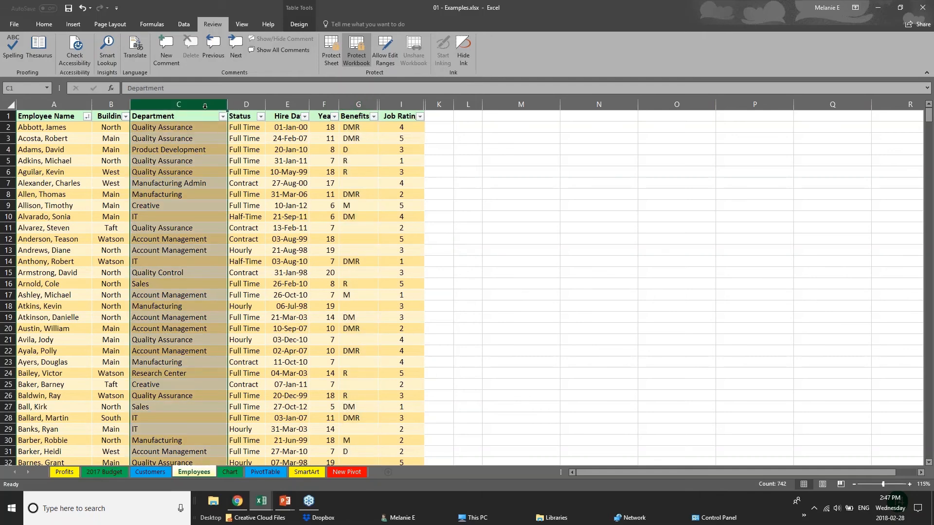
left_click(246, 104)
left_click(293, 103)
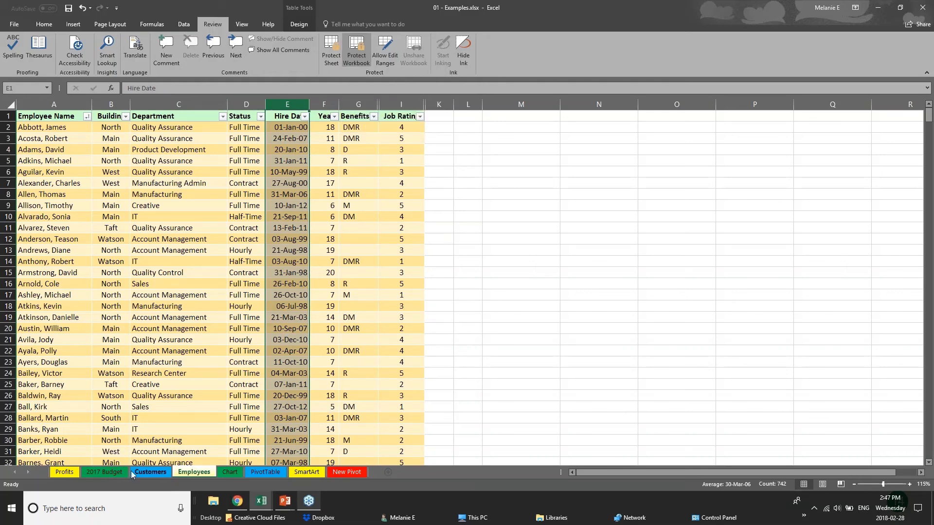
Step: Cycle through the 2017 Budget, Chart, PivotTable and Customers sheets back to Employees, viewing its tab menu
left_click(105, 472)
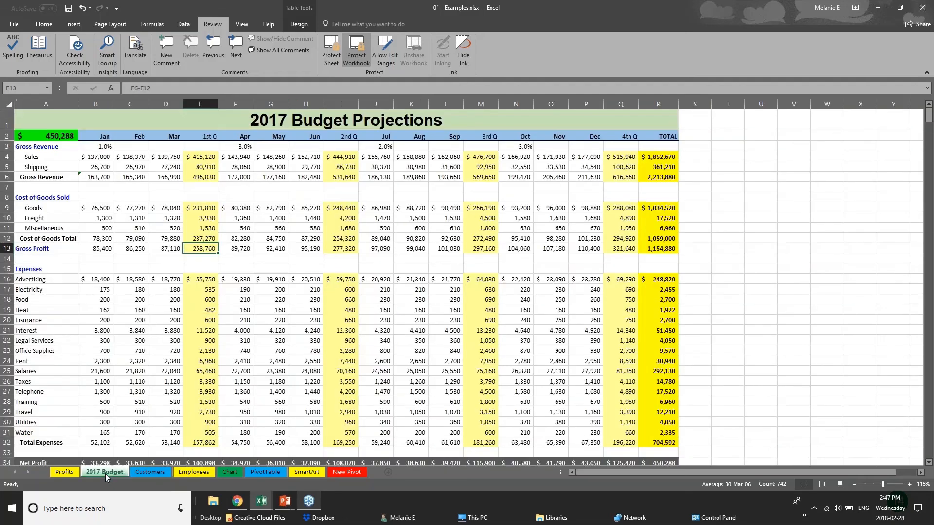
left_click(205, 473)
left_click(227, 471)
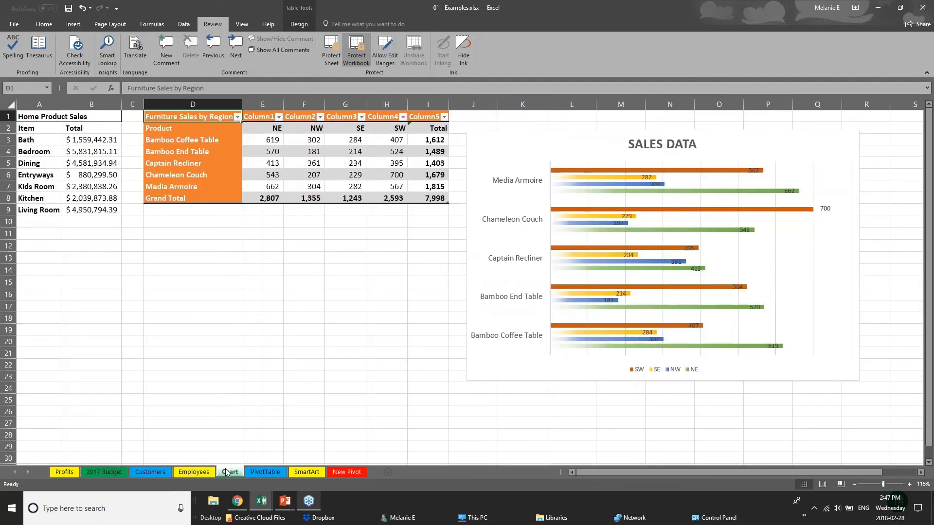
left_click(261, 473)
left_click(145, 472)
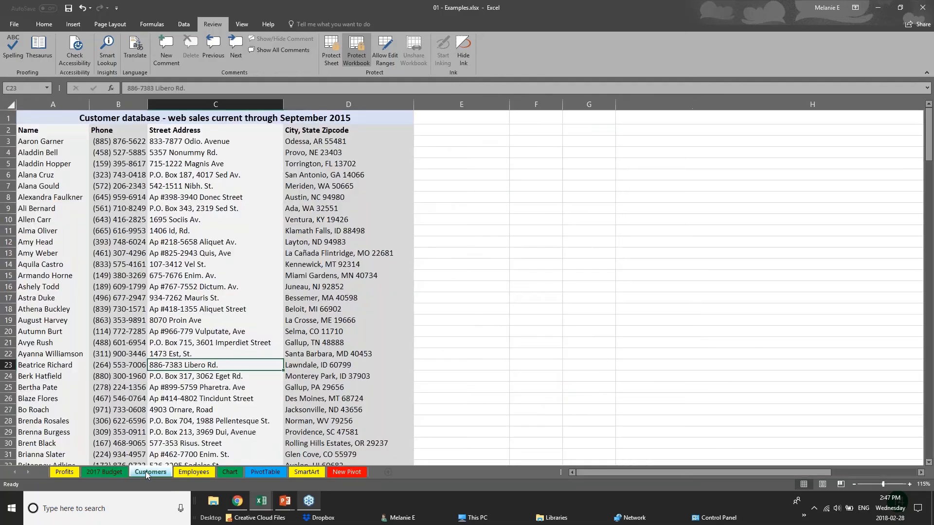
left_click(173, 472)
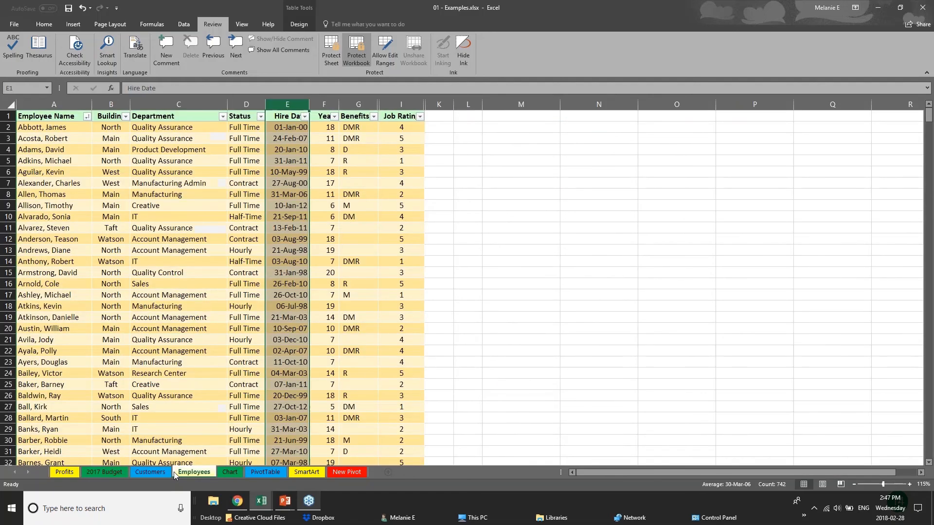
right_click(200, 473)
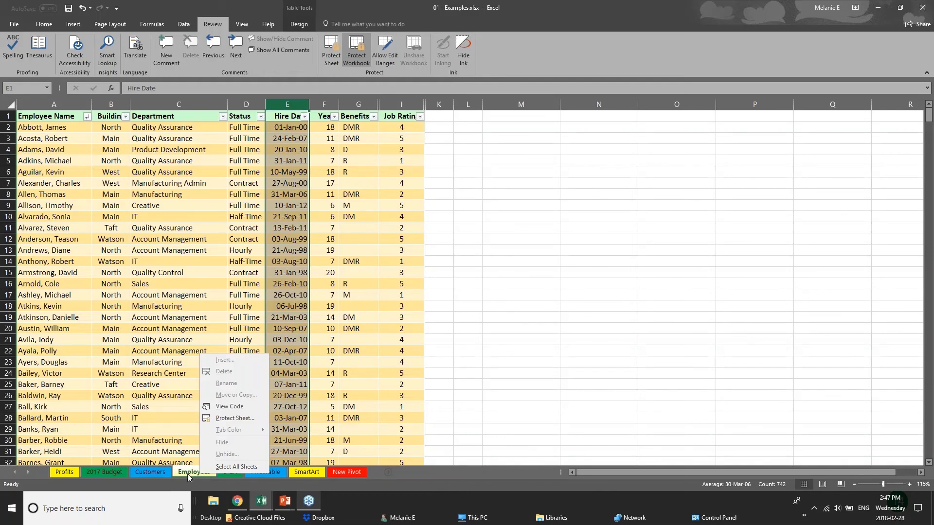
Step: Unprotect the workbook structure by entering the workbook password
left_click(362, 58)
type("p")
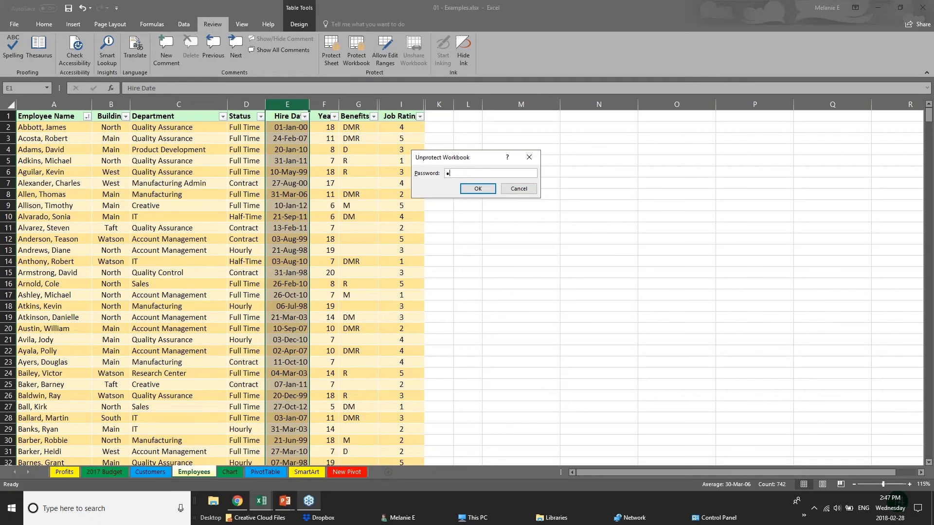
key("Return")
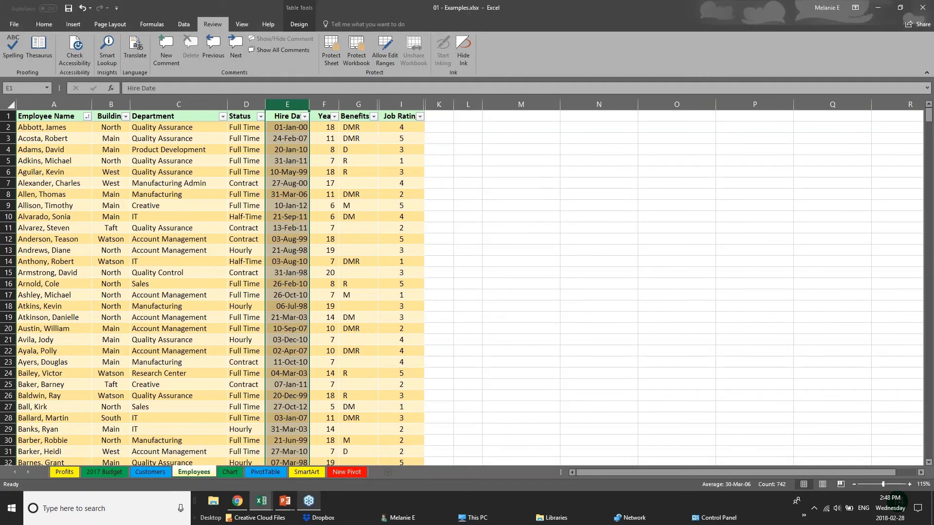
Step: Hide the Employees sheet, then re-protect the workbook structure with a confirmed password
right_click(211, 476)
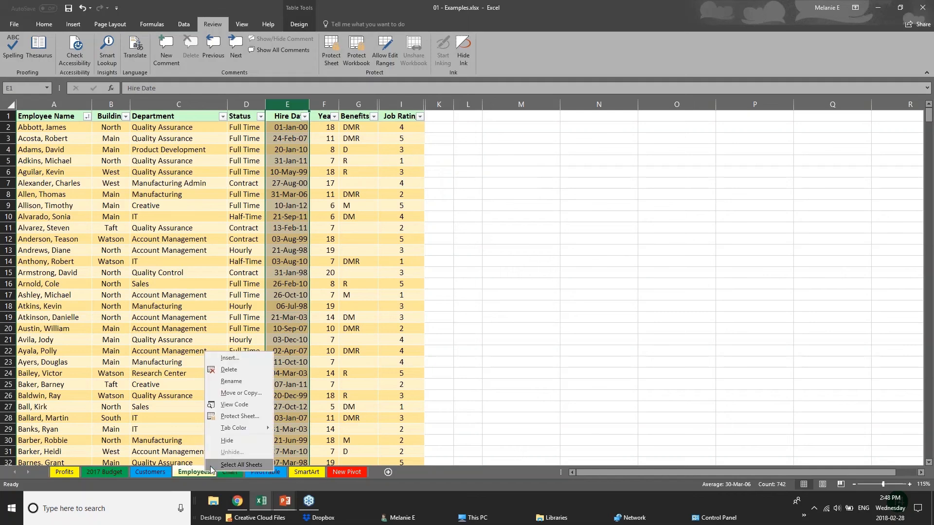
left_click(227, 440)
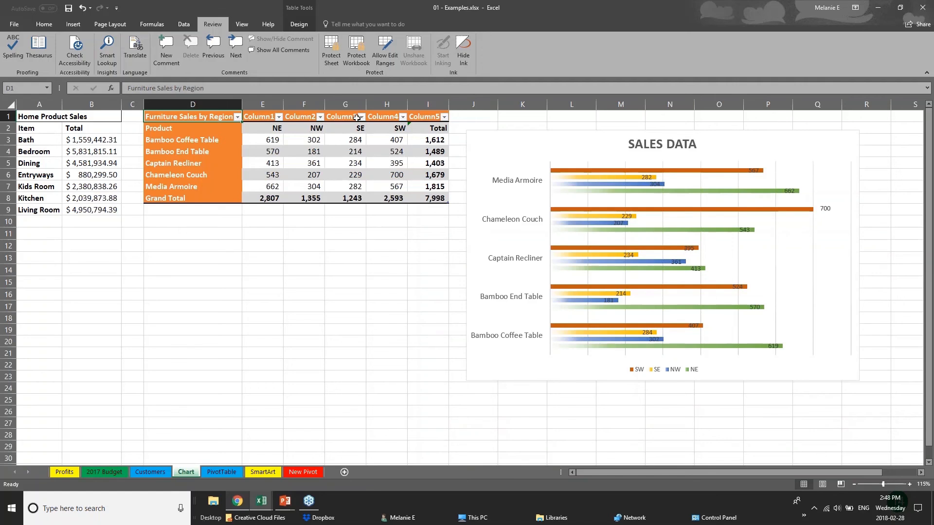
left_click(361, 59)
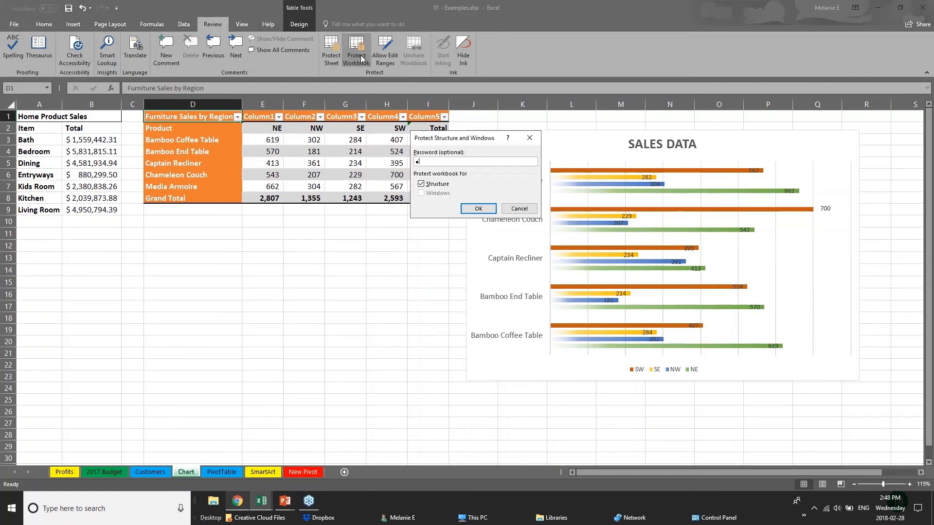
key("Return")
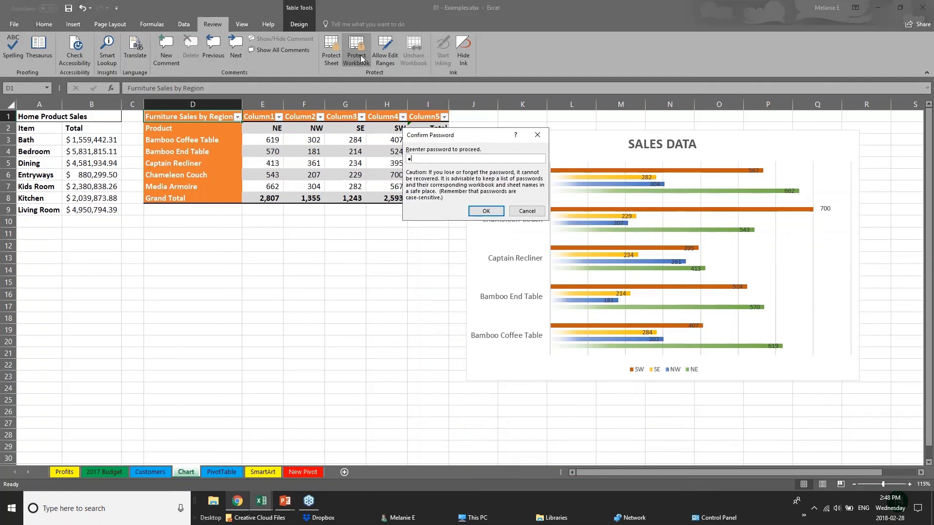
key("Return")
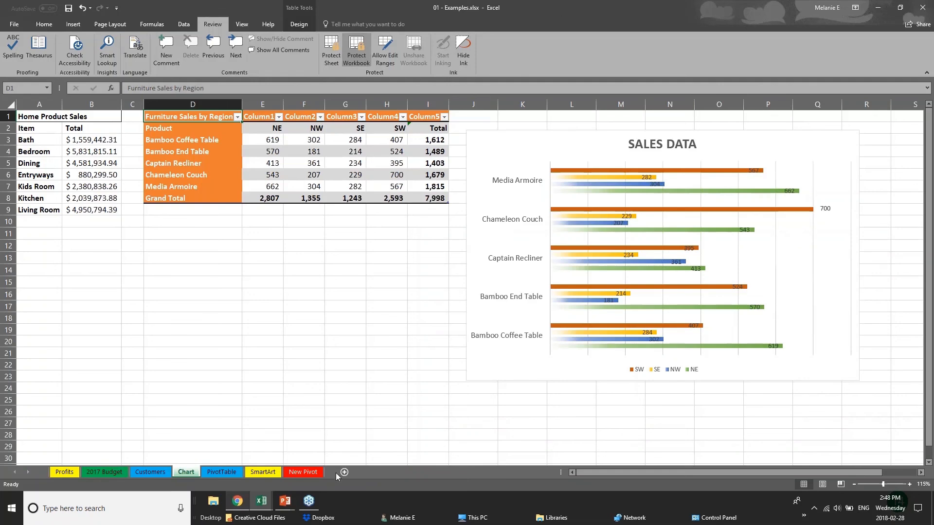
Step: Browse the Customers, PivotTable and Chart sheets, checking the PivotTable tab's menu
left_click(150, 471)
left_click(221, 471)
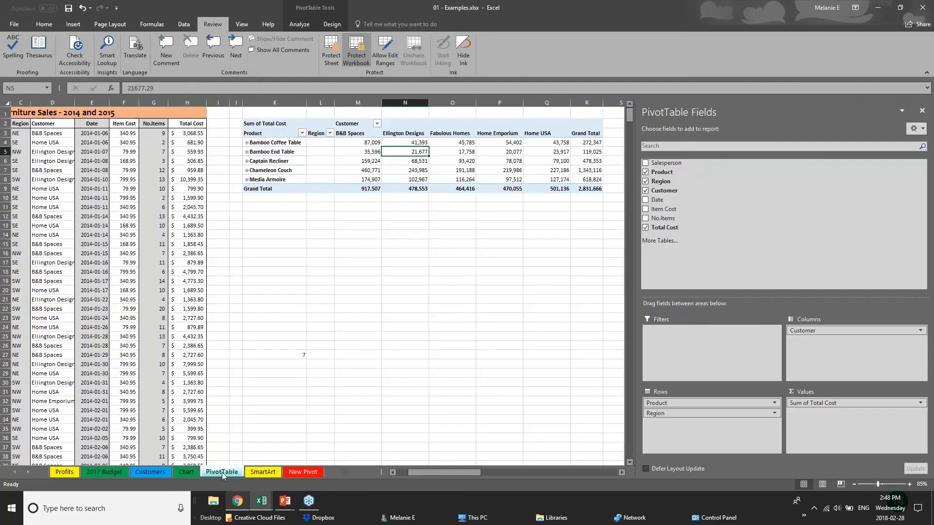
right_click(222, 472)
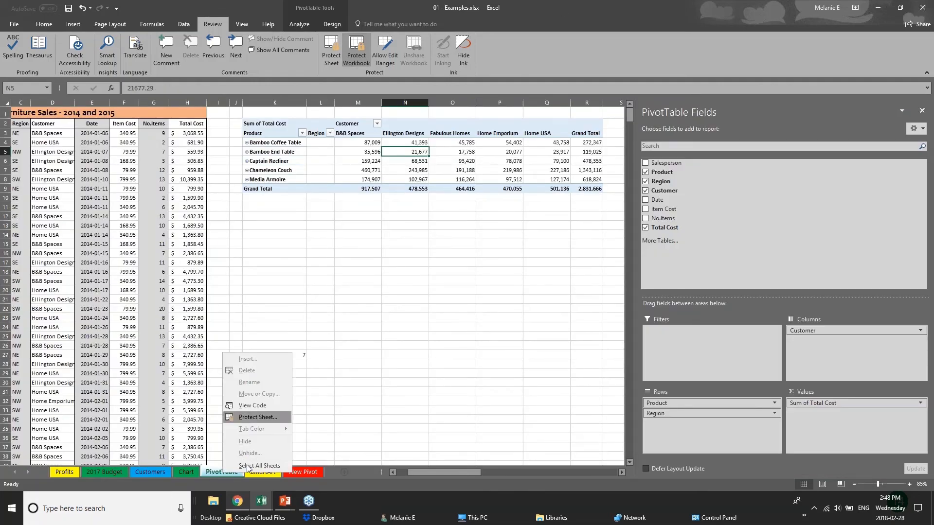
left_click(158, 473)
left_click(124, 471)
left_click(162, 472)
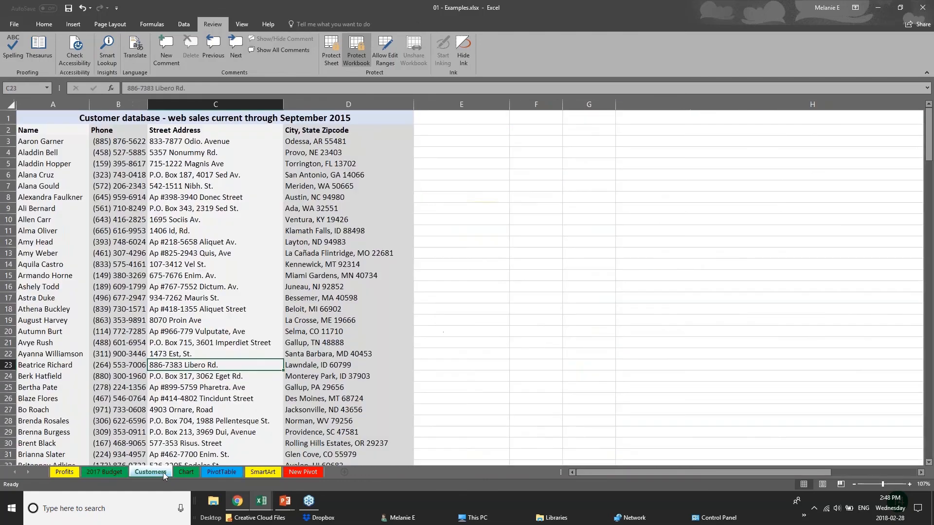
left_click(186, 472)
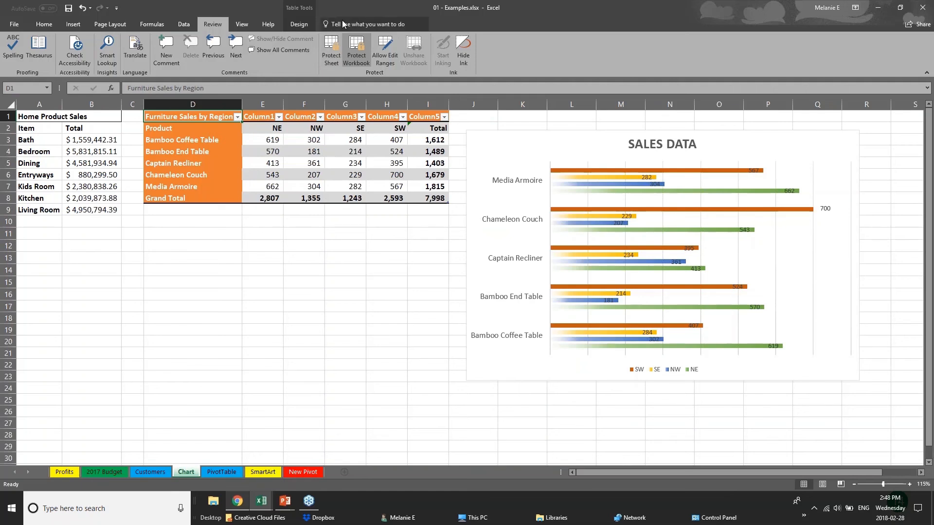
Step: Enter the password in Unprotect Workbook to lift the structure protection
left_click(354, 45)
type("123")
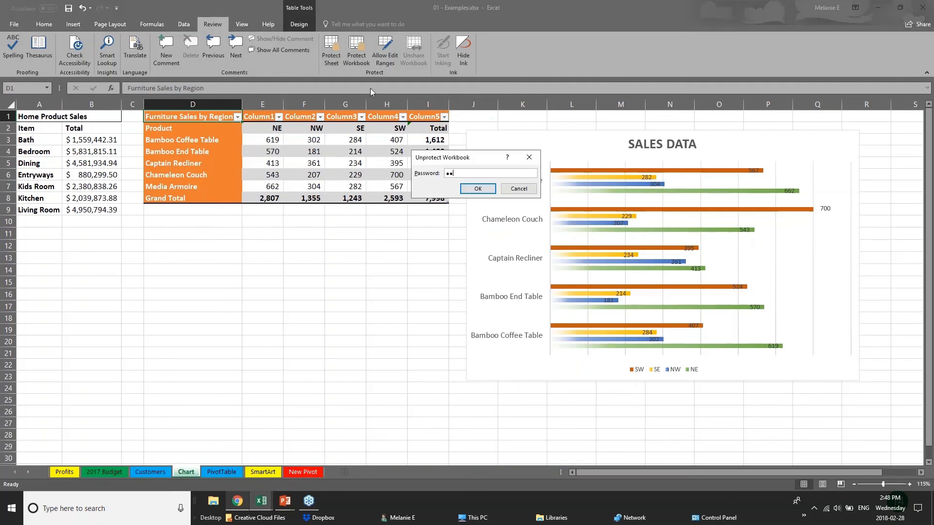
key("Return")
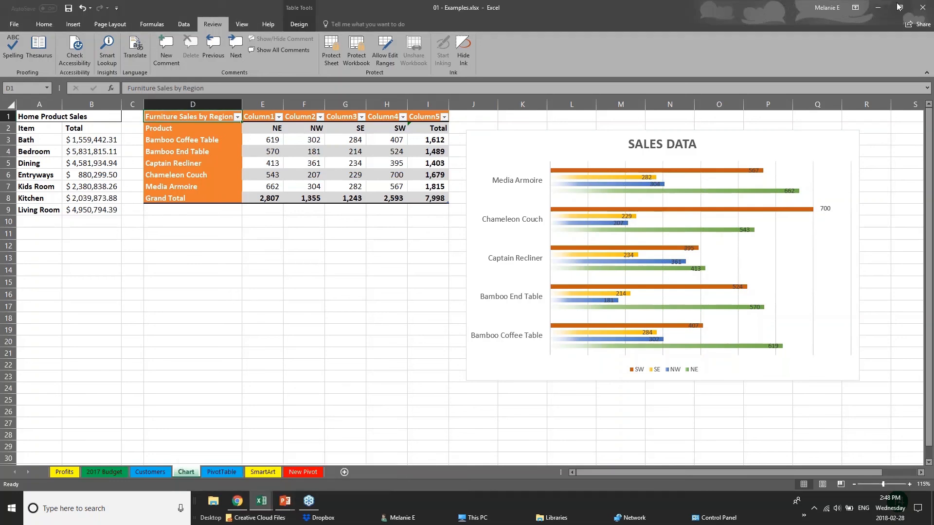
Step: Open the Share pane offering OneDrive upload or an Excel Workbook or PDF attachment
left_click(923, 7)
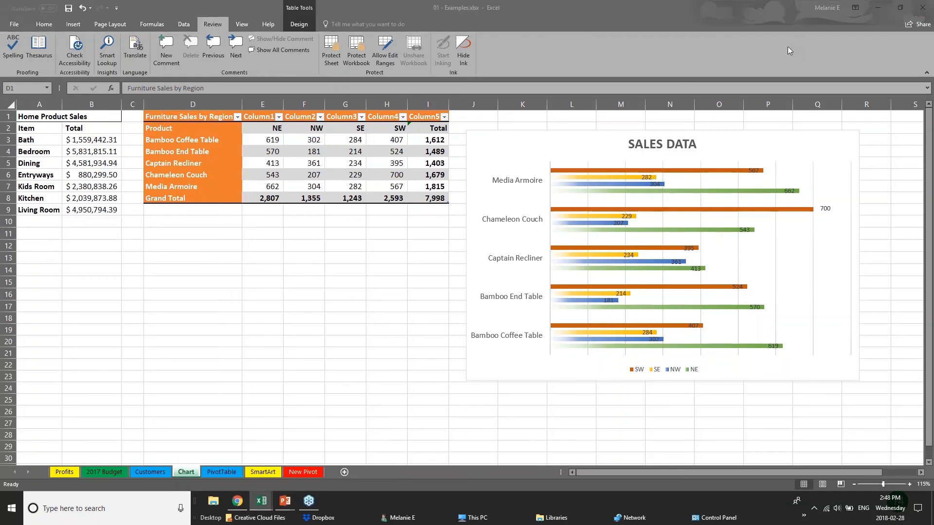
left_click(913, 25)
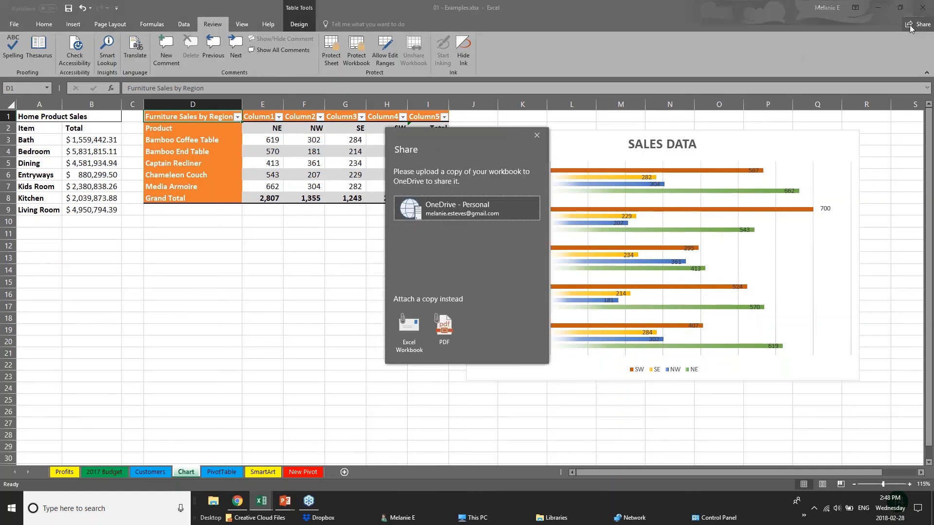
Step: Save the workbook to OneDrive - Personal, draft an edit-permission invite to a contact, then close unsent
left_click(408, 213)
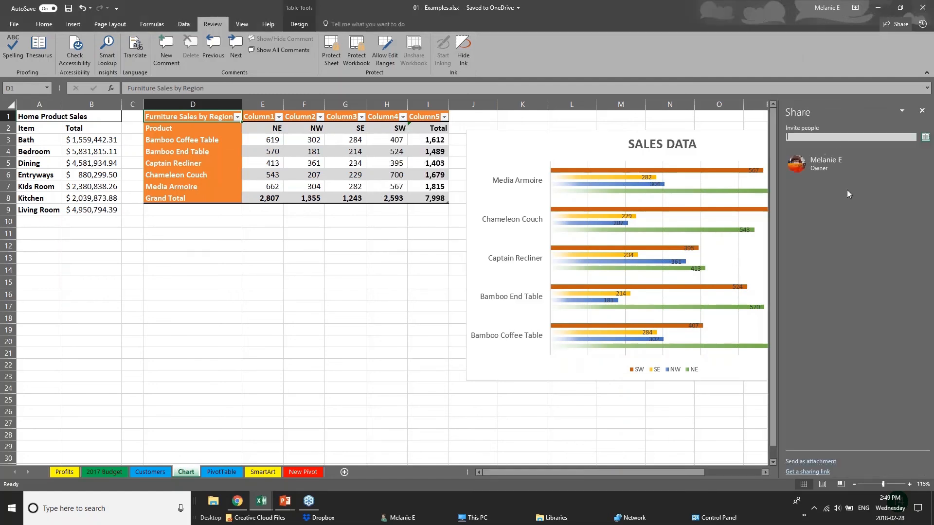
left_click(838, 136)
type("ch")
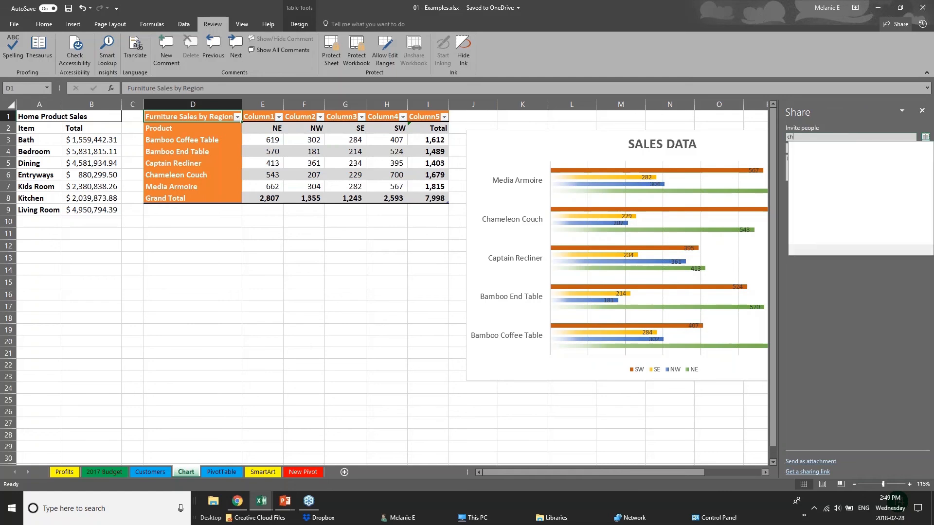
type("ery")
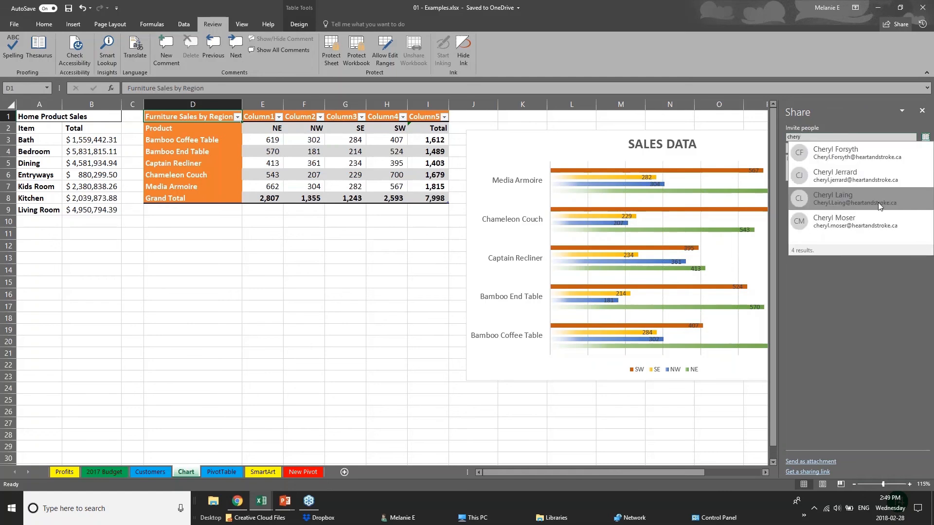
left_click(878, 202)
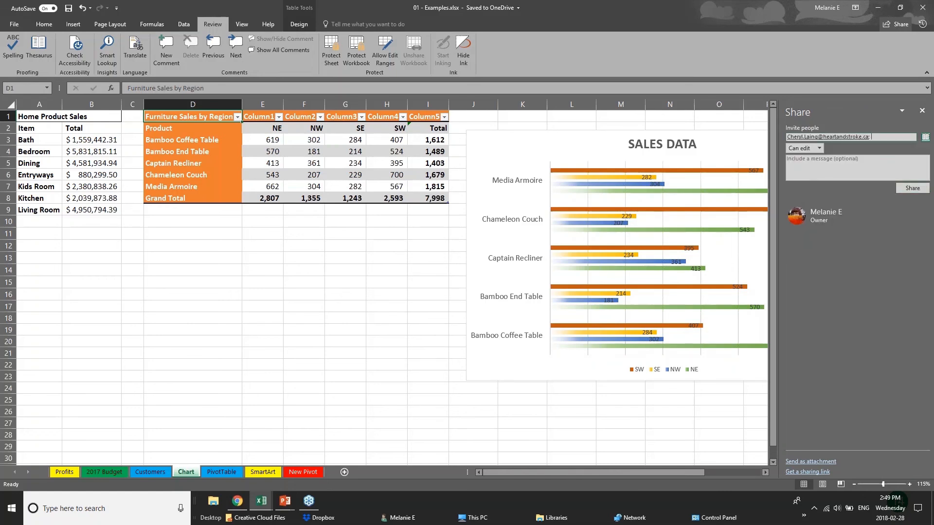
left_click(819, 148)
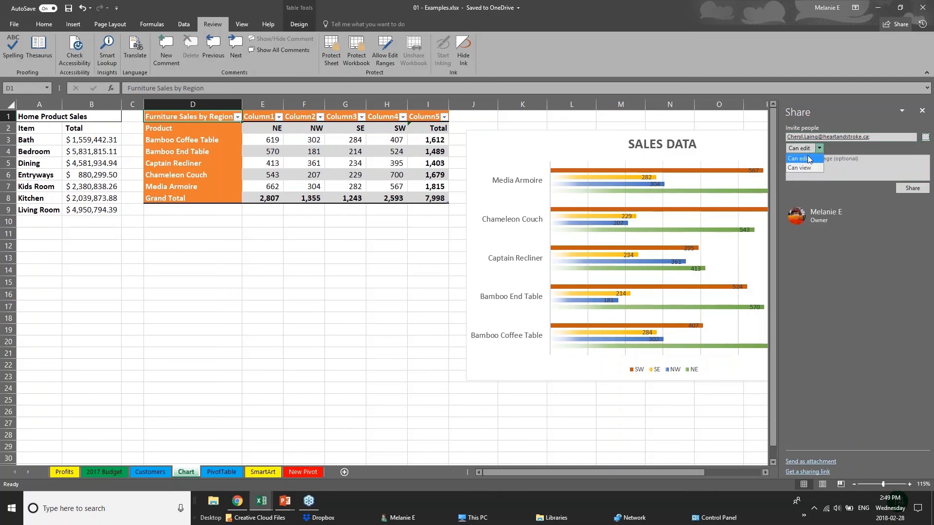
left_click(809, 168)
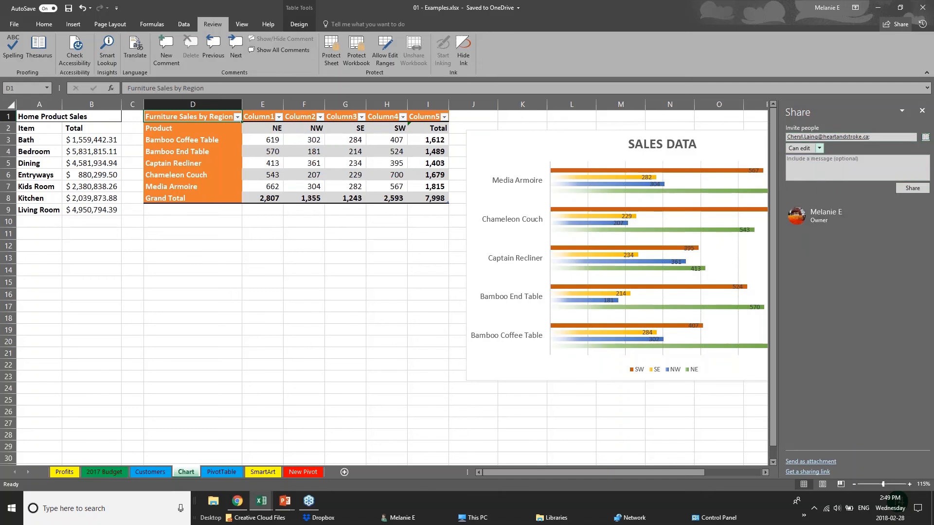
left_click(922, 111)
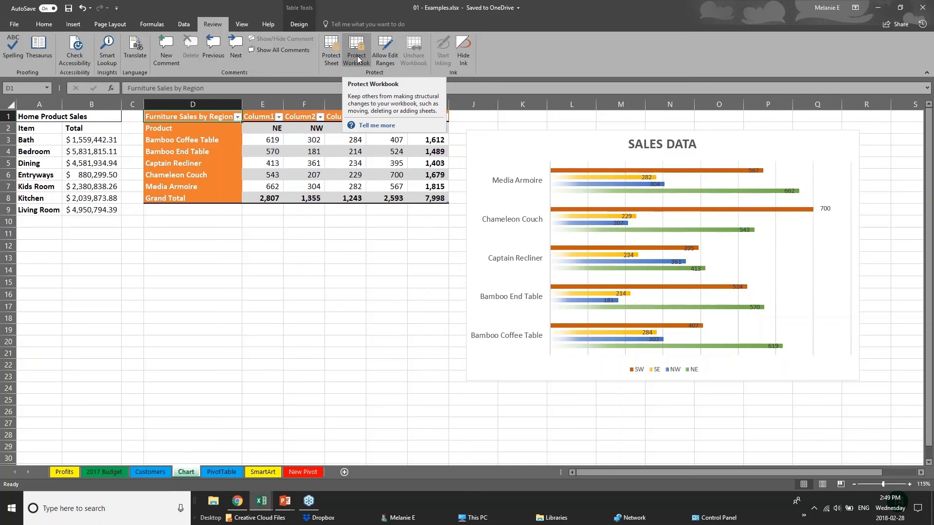
Step: Bring the PowerPoint slide show forward and advance to the Quick Analysis Tool slide
left_click(285, 501)
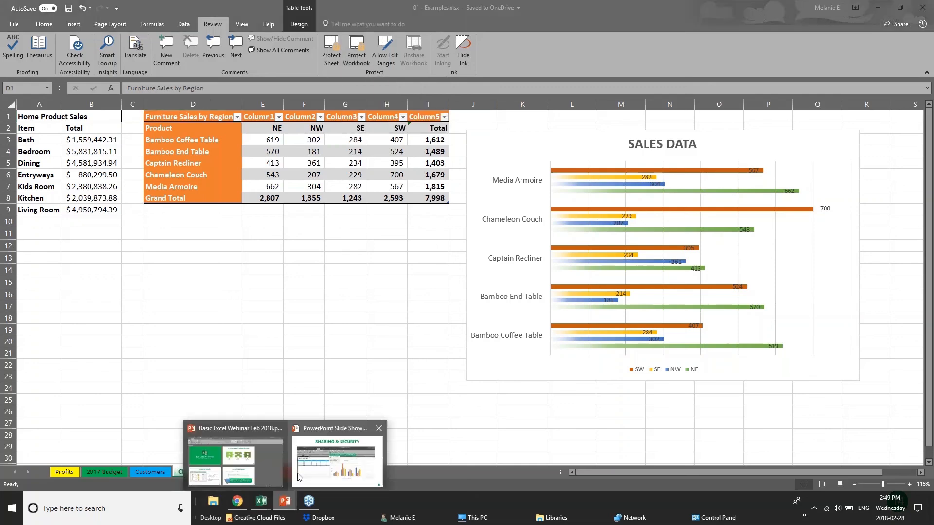
left_click(338, 457)
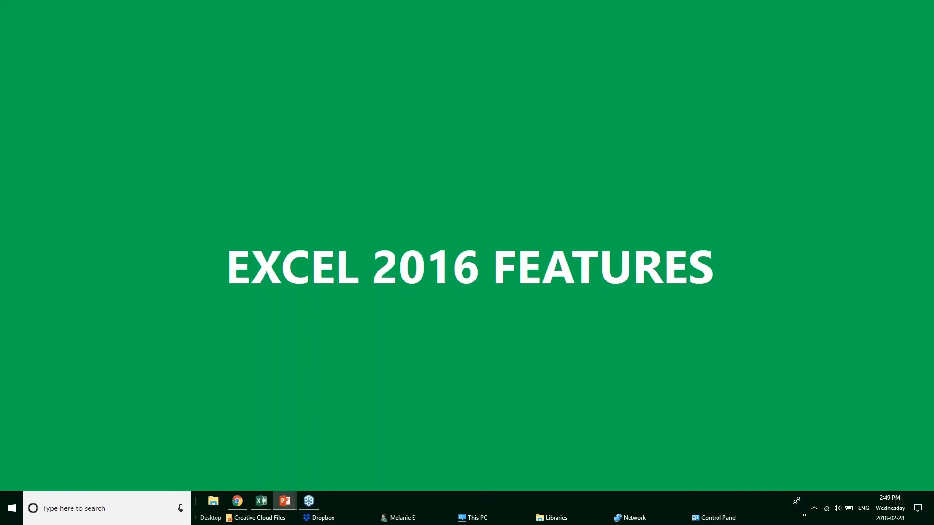
key("Right")
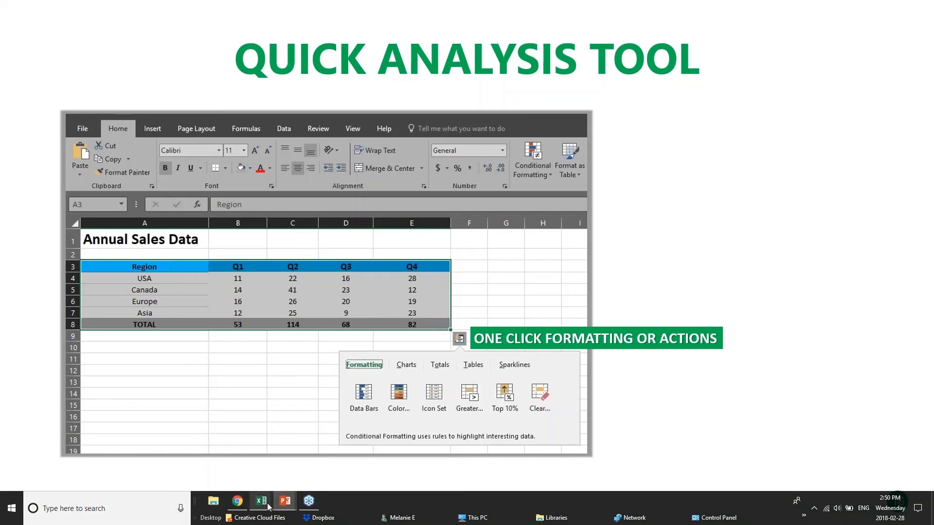
Step: Switch to the Webinar Sample Workbook v1.xlsx Sales Data sheet and clear the selection
mouse_move(265, 506)
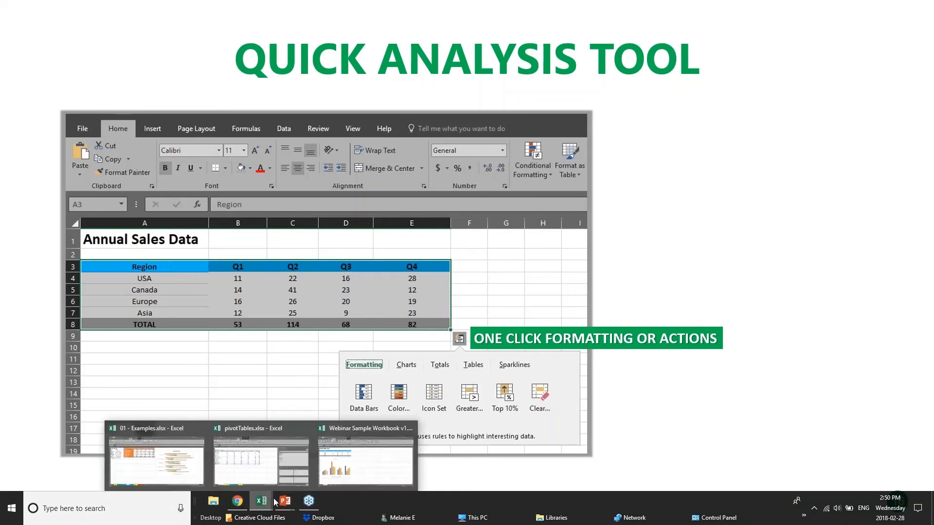
left_click(374, 462)
left_click(348, 216)
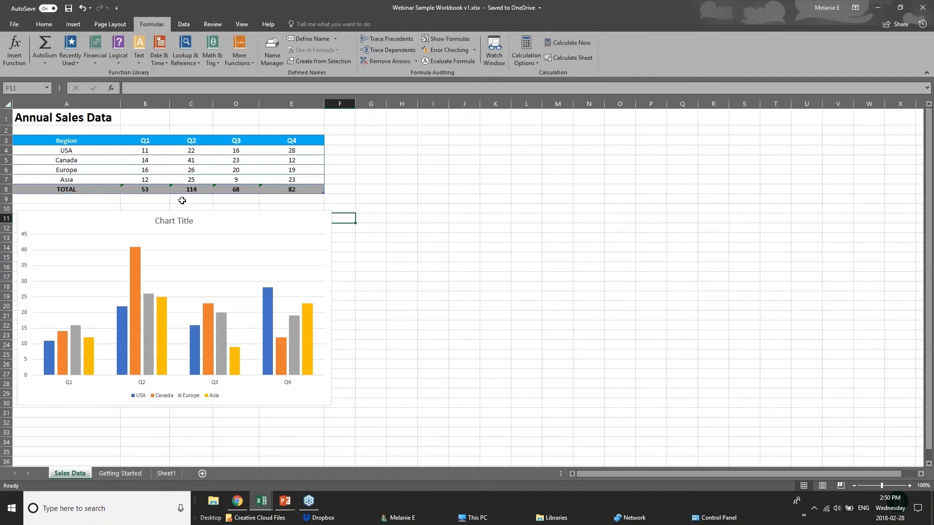
Step: Select the Annual Sales Data figures A3:E8 and apply a Quick Analysis colour scale
left_click_drag(235, 167, 310, 187)
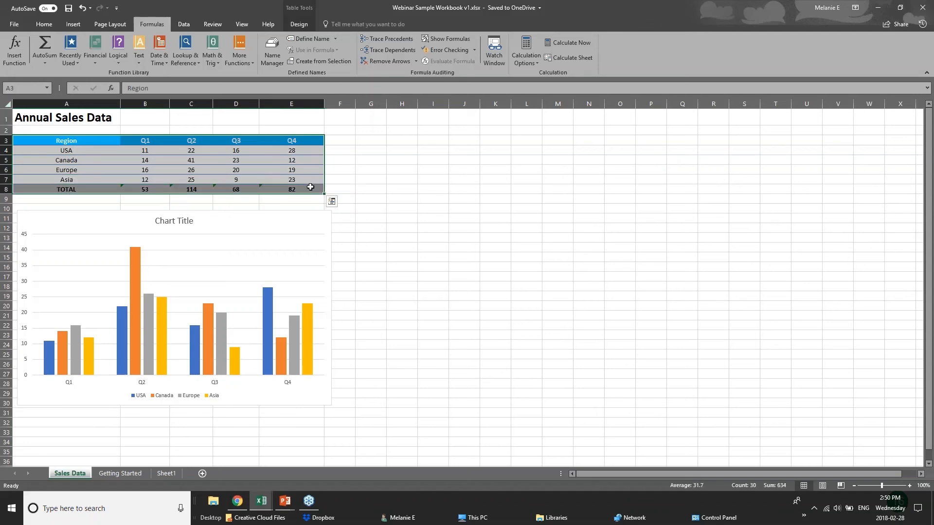
left_click(332, 201)
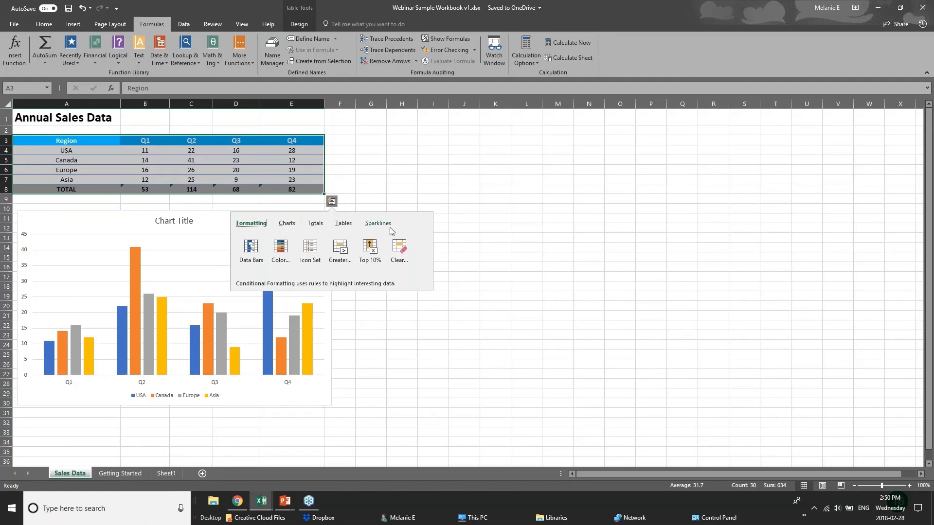
left_click(316, 225)
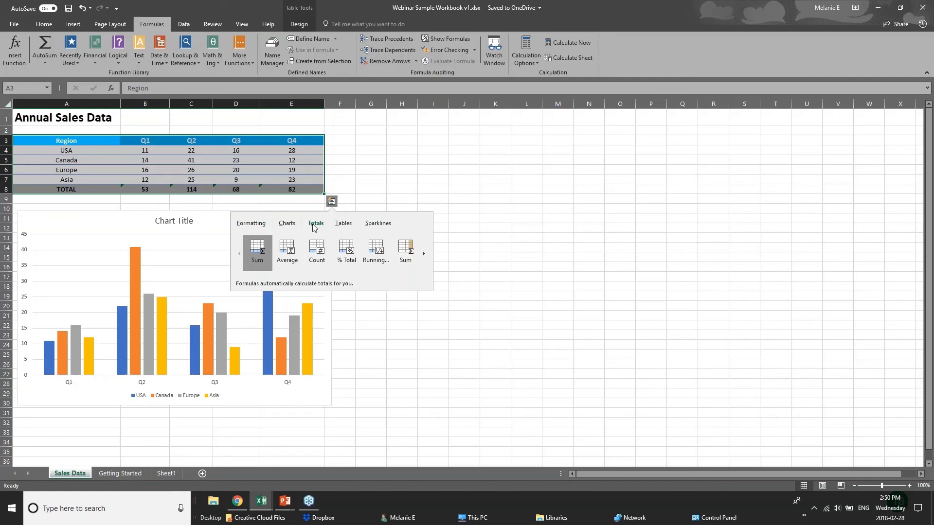
left_click(251, 223)
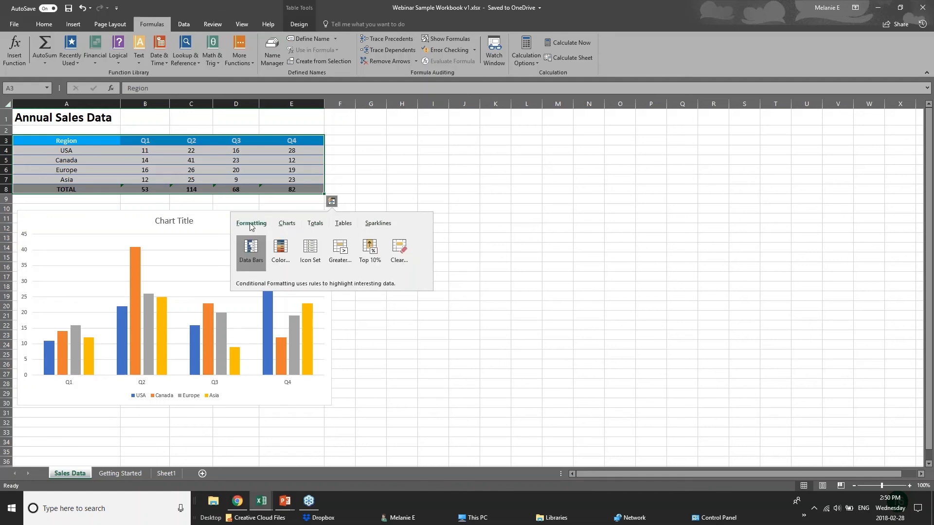
left_click(281, 253)
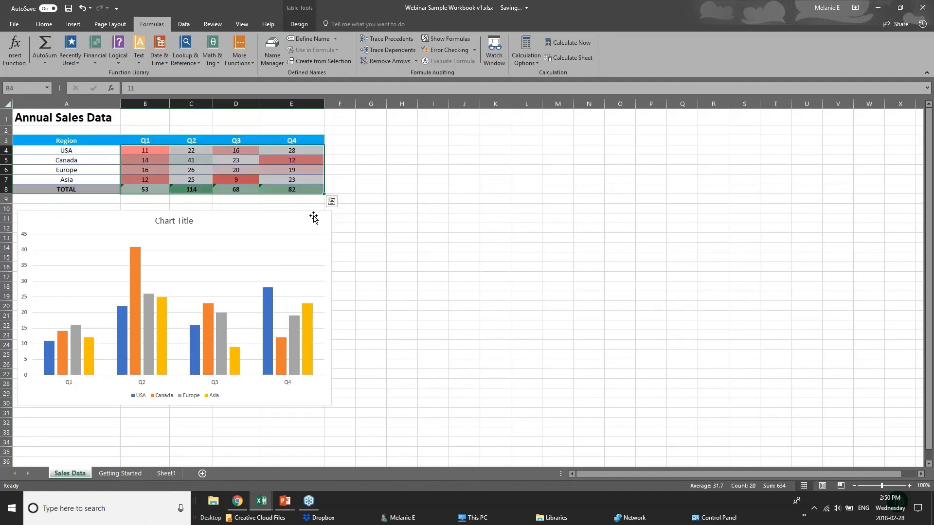
Step: Add data bars and a light-red highlight for values greater than 61.5
left_click(332, 202)
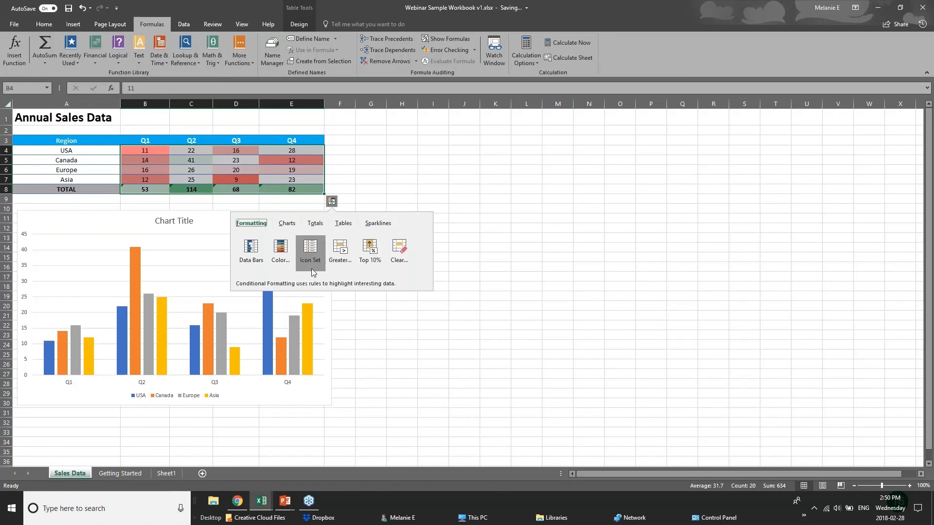
left_click(251, 250)
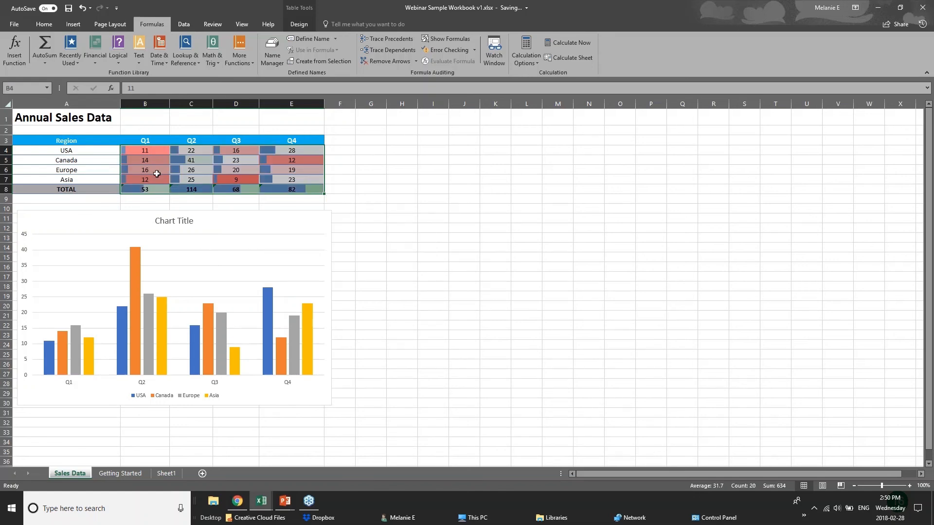
left_click(331, 201)
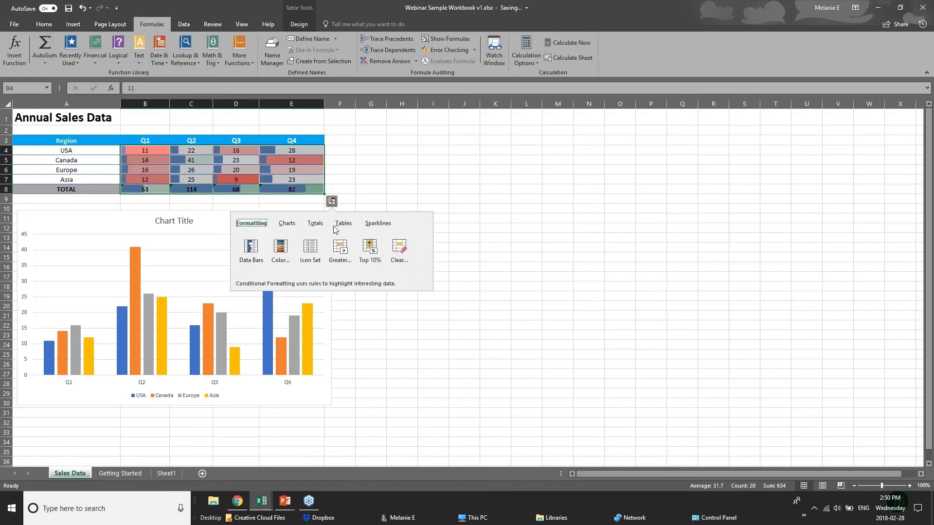
left_click(340, 258)
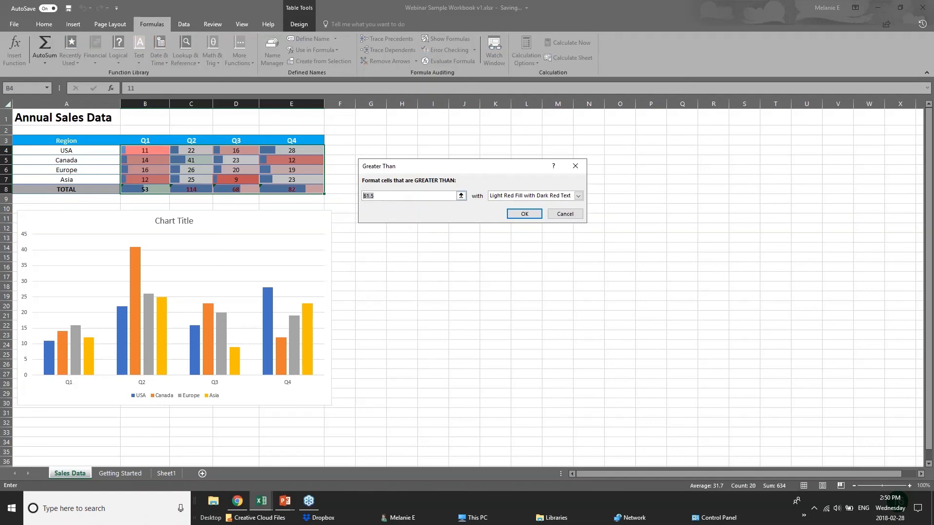
key("Return")
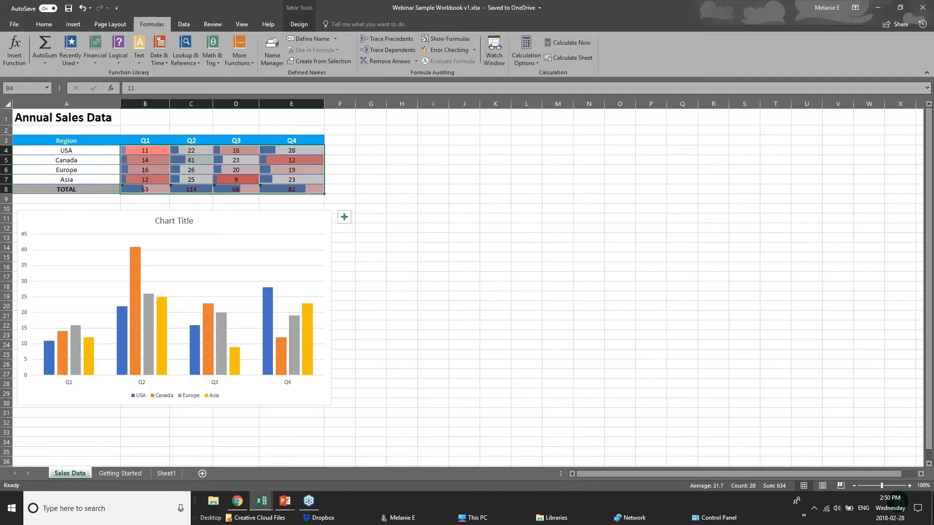
Step: Reselect the Annual Sales Data table and preview Quick Analysis recommended charts without applying one
left_click(311, 220)
left_click(267, 190)
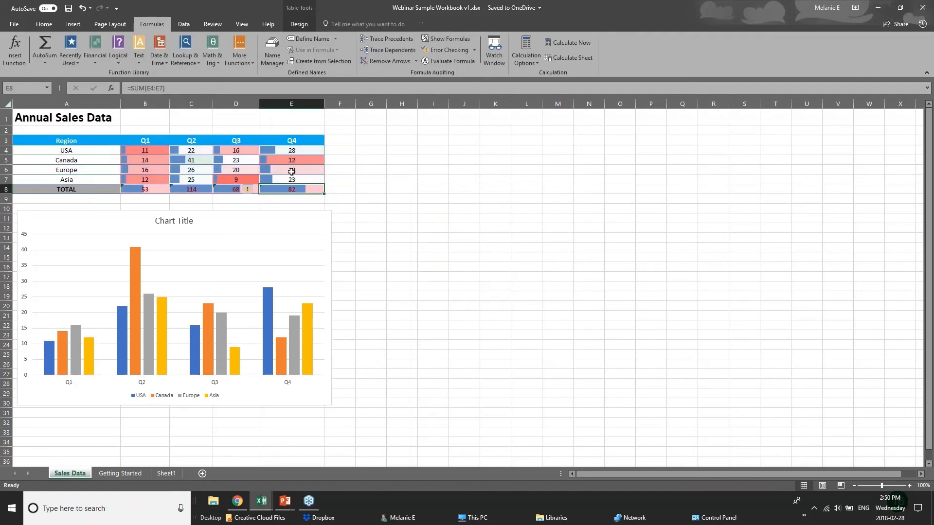
left_click(326, 182)
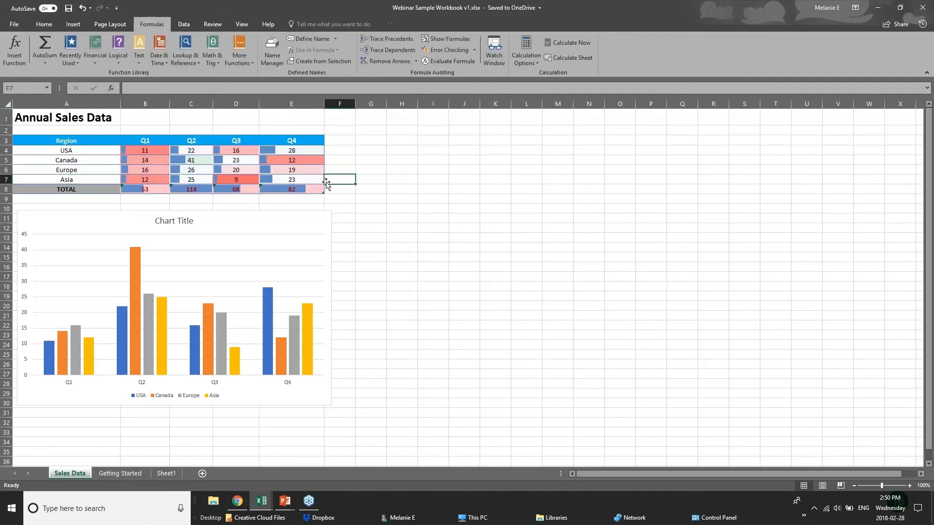
left_click_drag(48, 140, 296, 189)
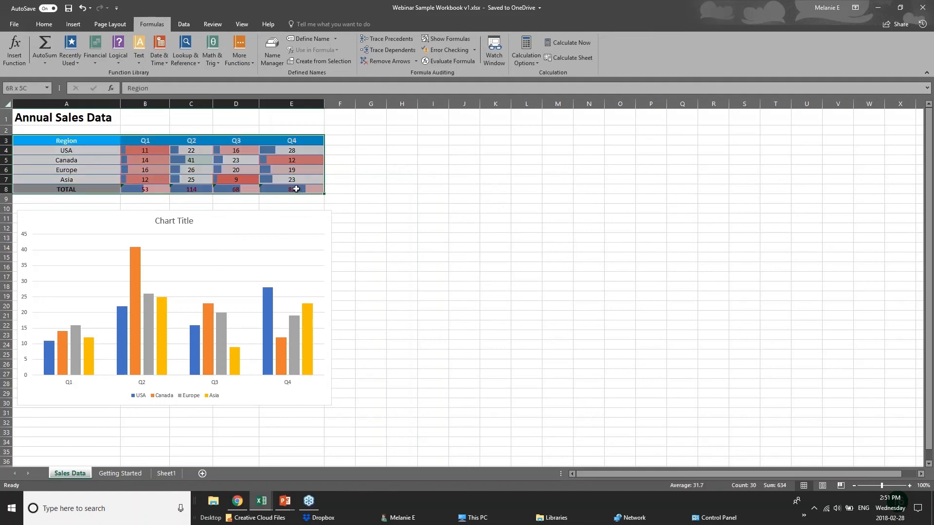
left_click(331, 201)
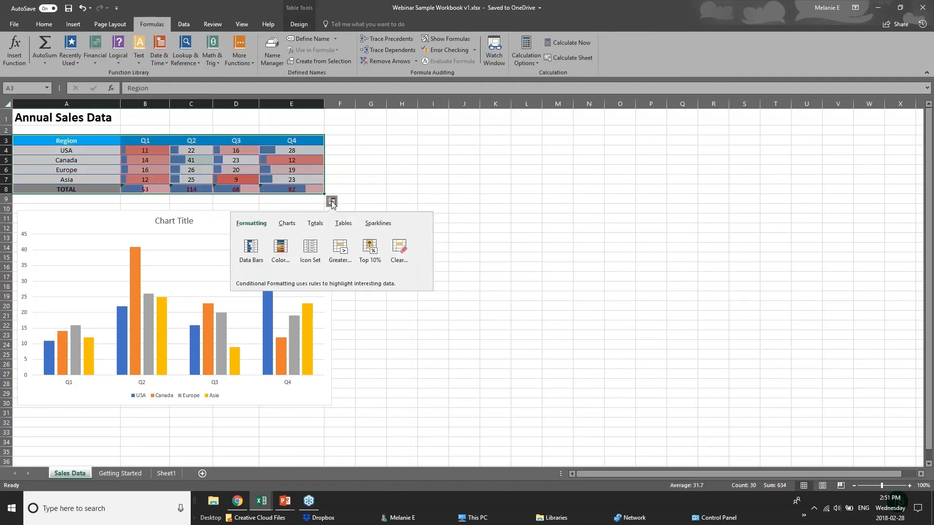
left_click(287, 224)
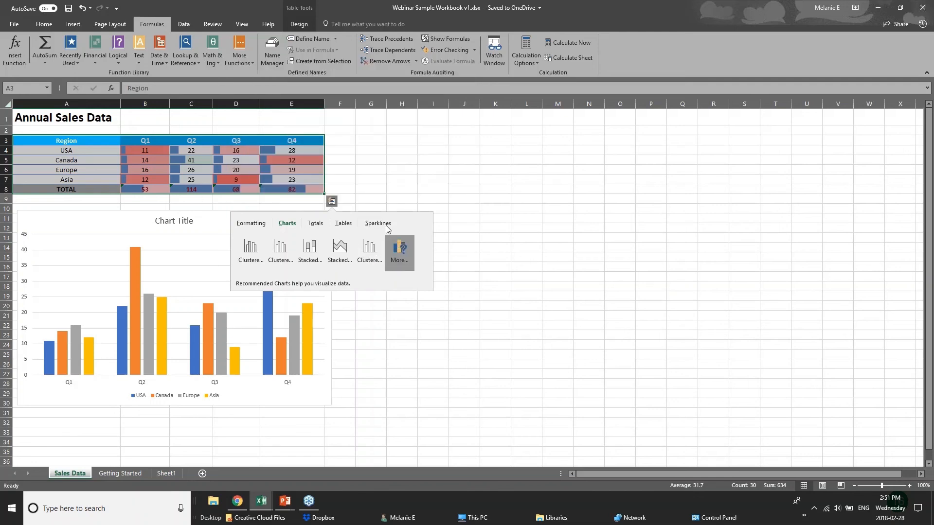
left_click(223, 141)
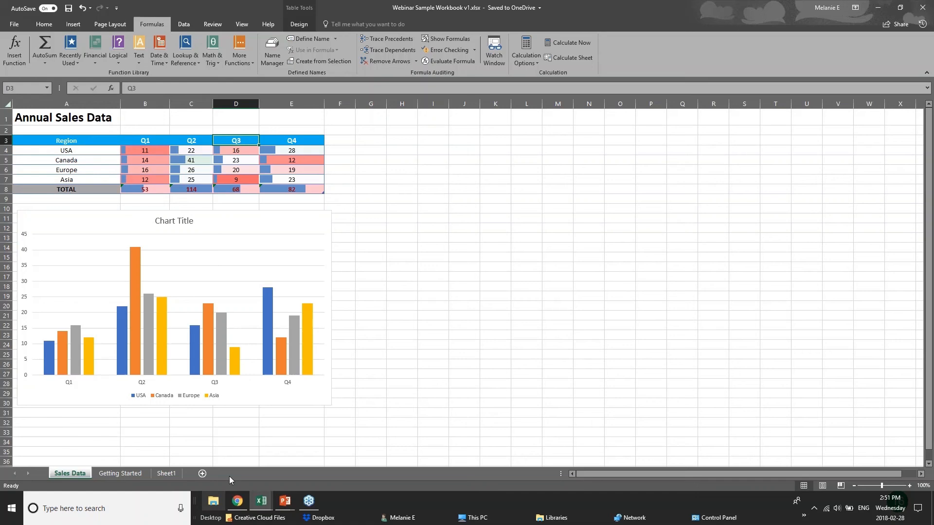
Step: Select A3:D8, clear the selection, and return to the NEW CHARTS slide show
left_click_drag(68, 141, 234, 189)
left_click(339, 190)
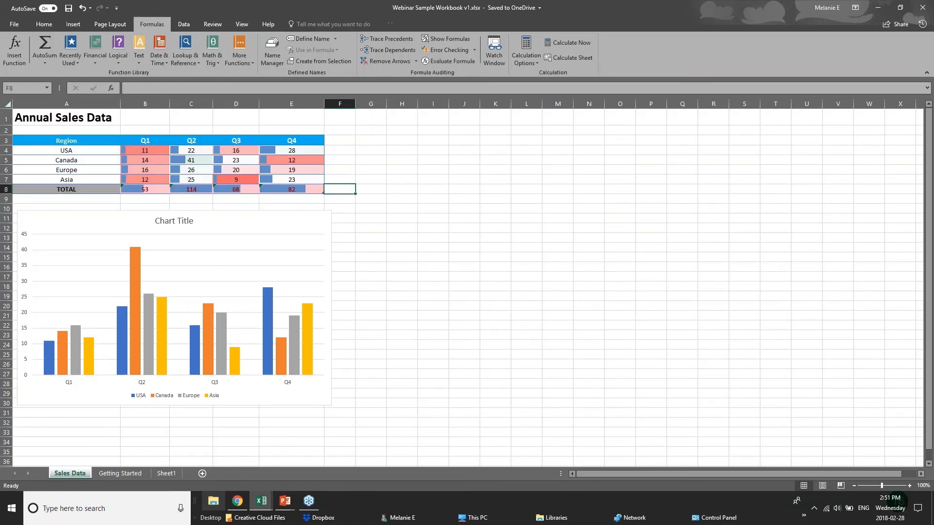
left_click(285, 502)
left_click(337, 461)
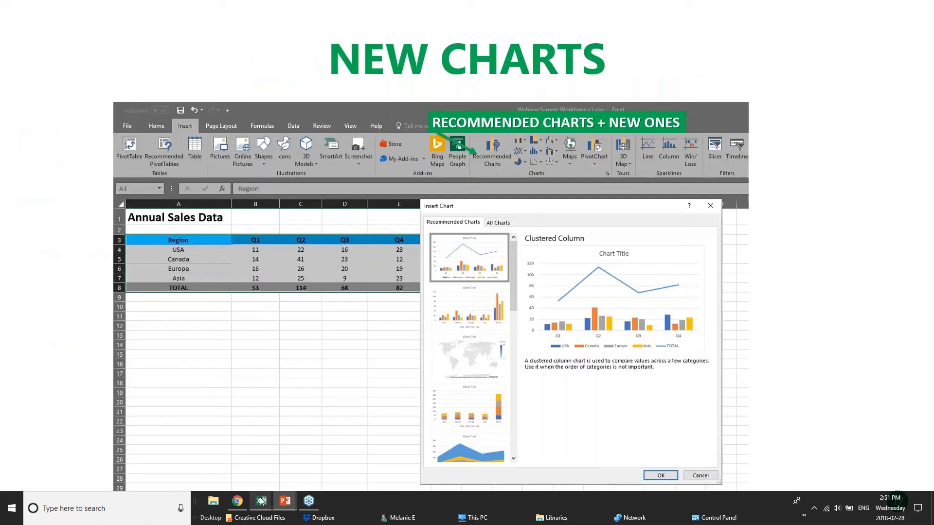
Step: Bring the 01 - Examples.xlsx workbook back to its Chart sheet
mouse_move(262, 502)
left_click(285, 465)
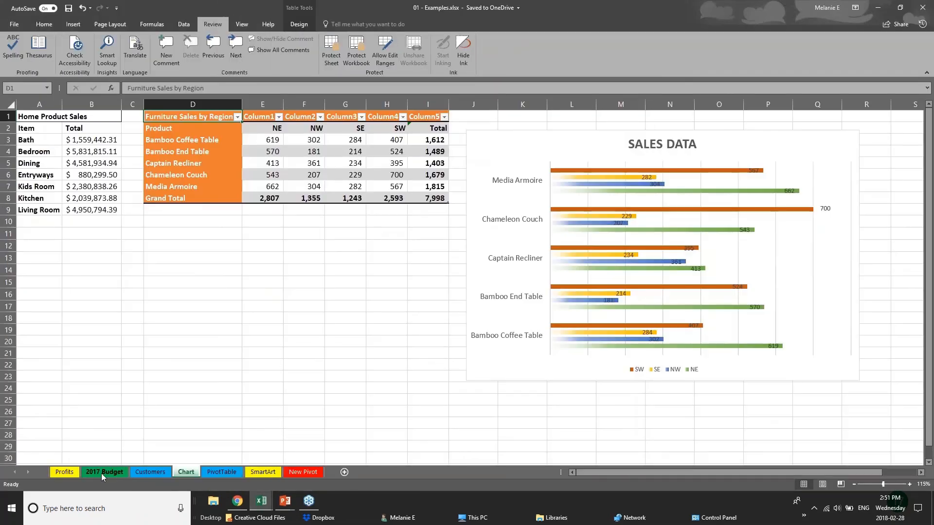
left_click_drag(372, 260, 372, 247)
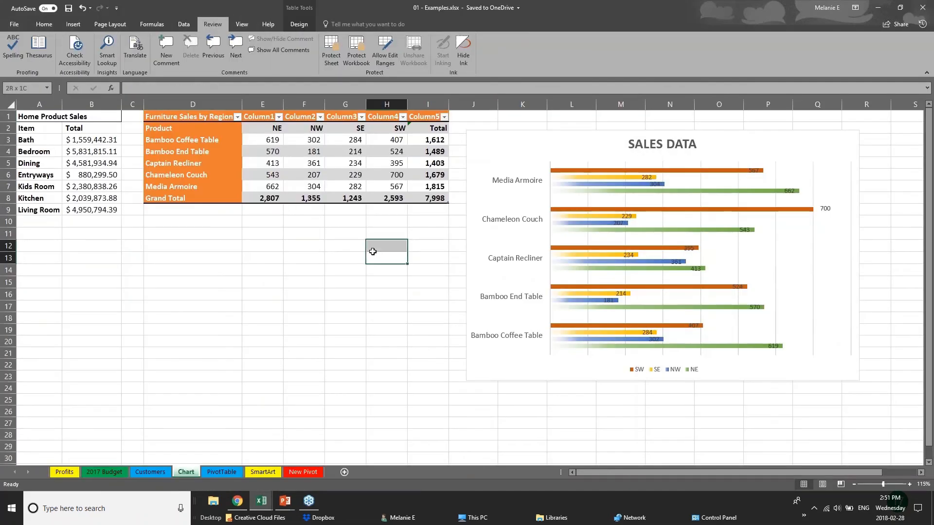
Step: Preview the Insert hierarchy chart list, then select the furniture sales figures E3:I8
left_click(73, 24)
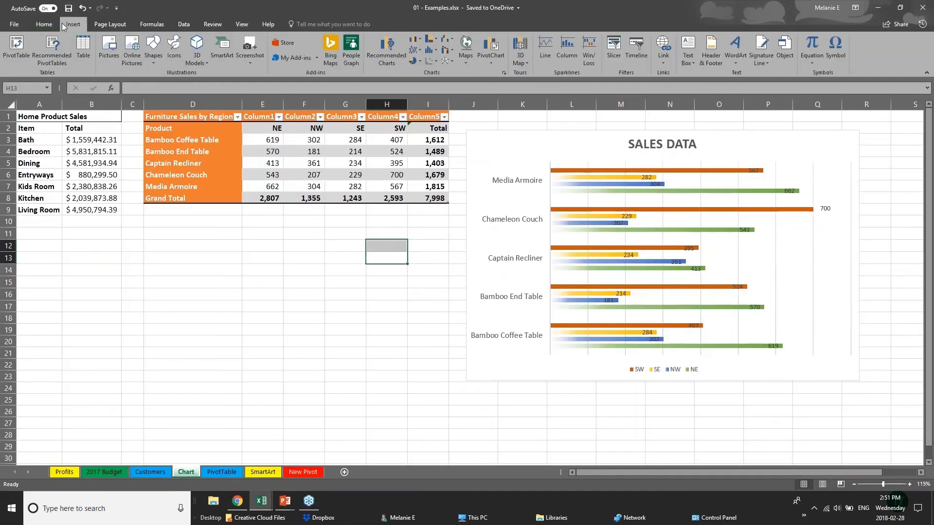
left_click(72, 151)
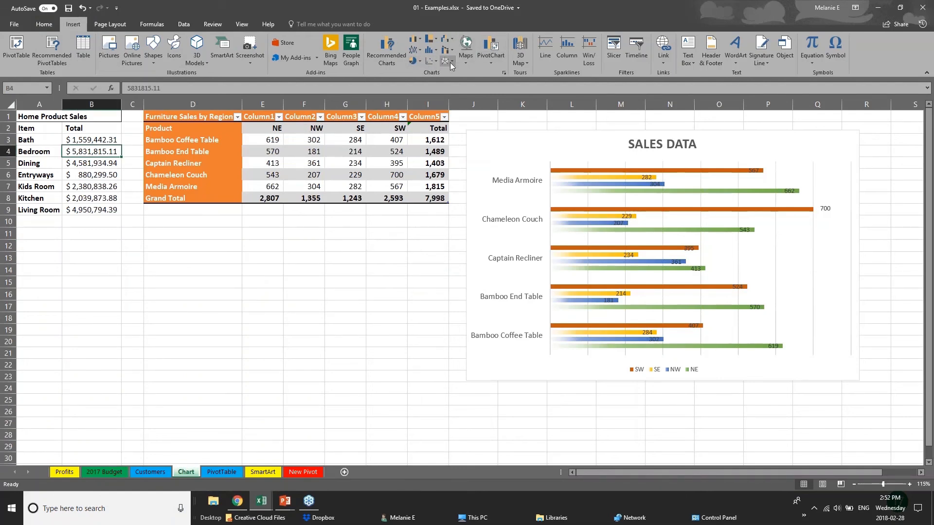
left_click(436, 41)
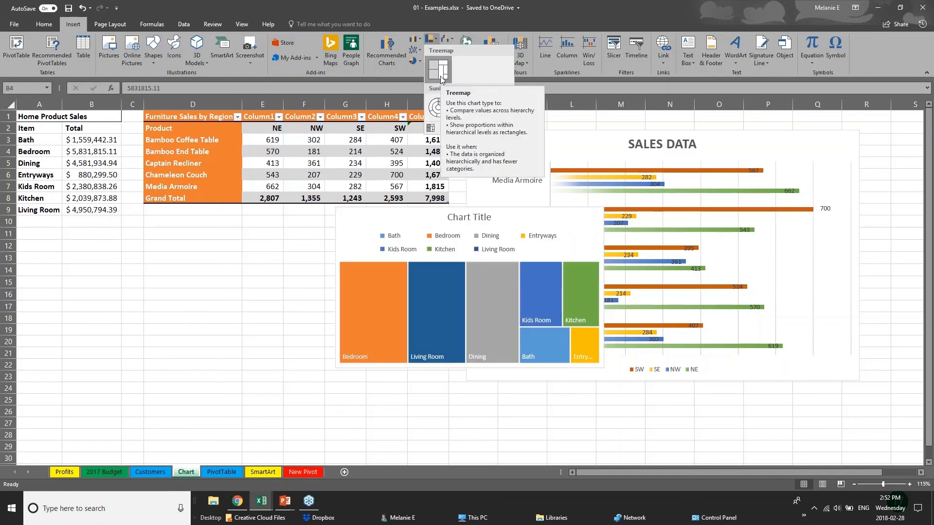
left_click(208, 118)
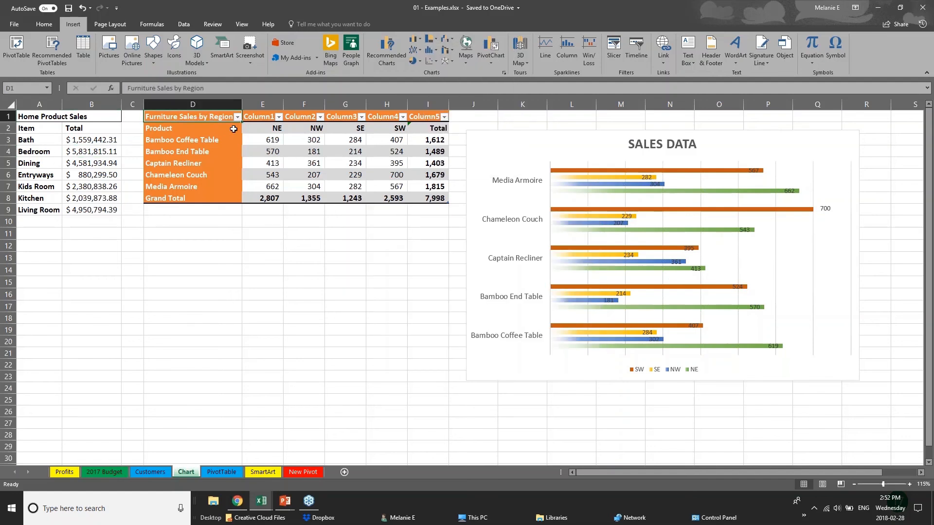
left_click_drag(255, 141, 445, 199)
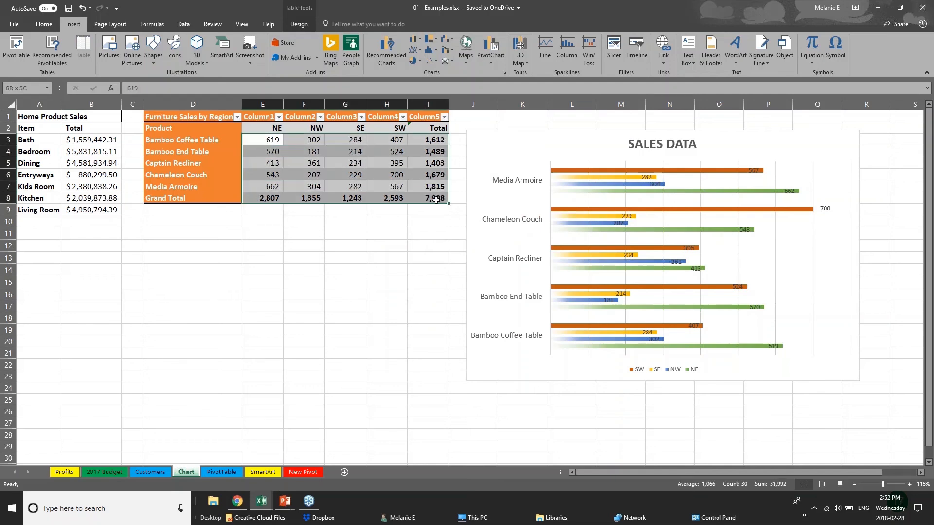
Step: Insert a Treemap chart of E3:I8 and move it below the Furniture Sales by Region table
left_click(436, 39)
left_click(437, 63)
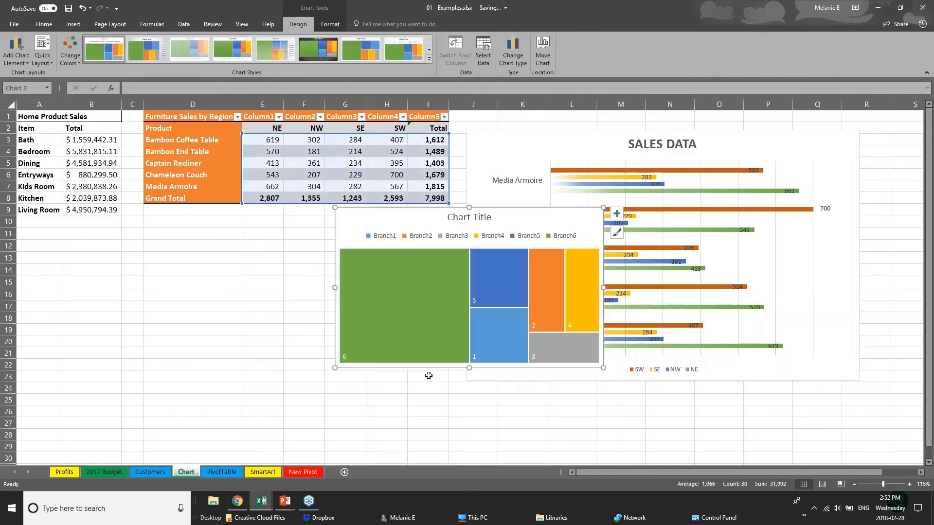
left_click(463, 376)
left_click(396, 372)
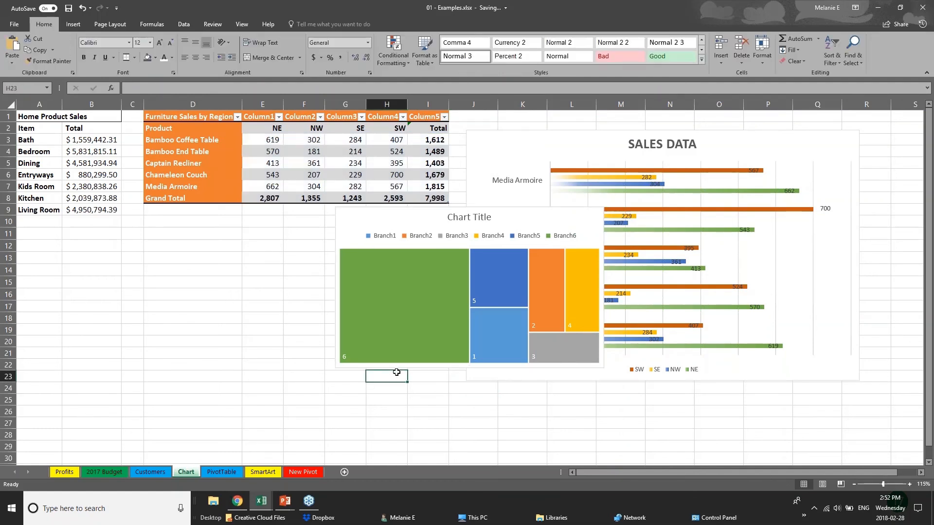
left_click(427, 216)
left_click_drag(427, 215, 244, 248)
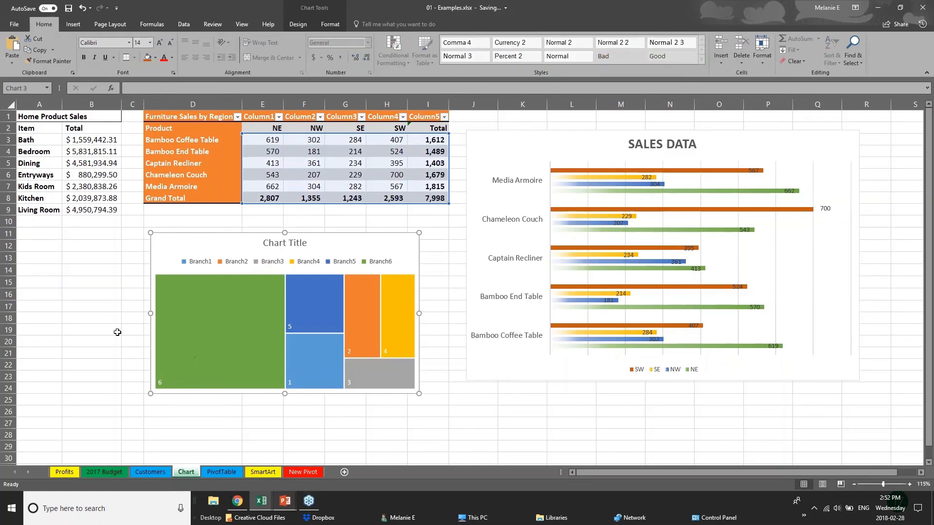
left_click(92, 331)
Step: Try Recommended Charts, dismiss the select-data warning, and reselect the furniture sales figures
left_click(72, 25)
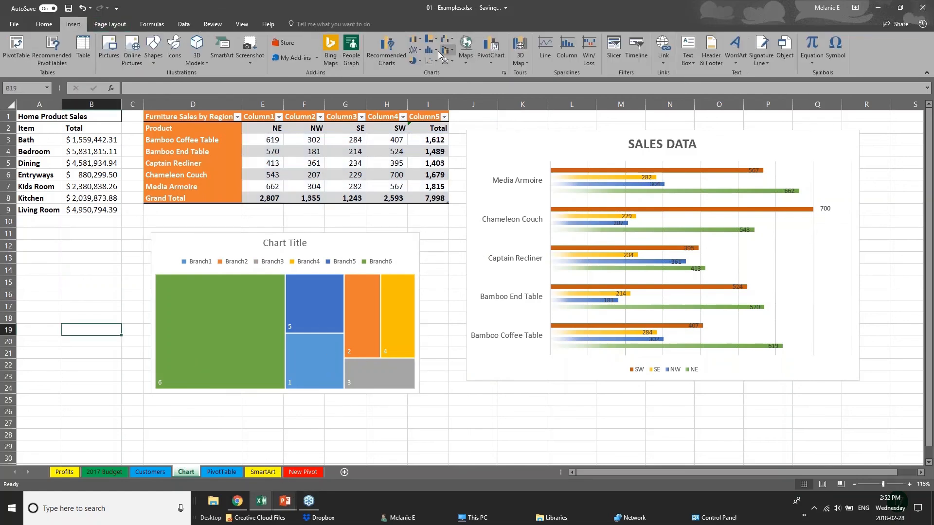
left_click(392, 54)
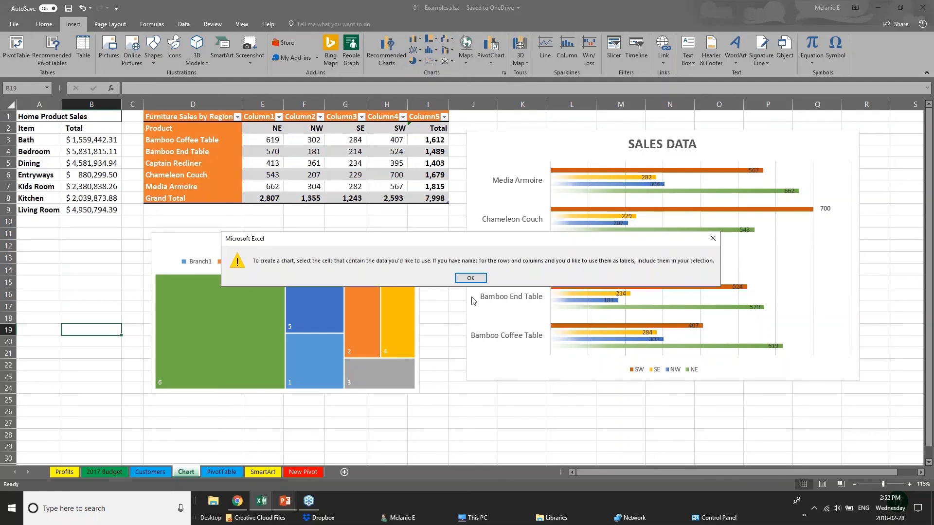
left_click(471, 278)
left_click(305, 183)
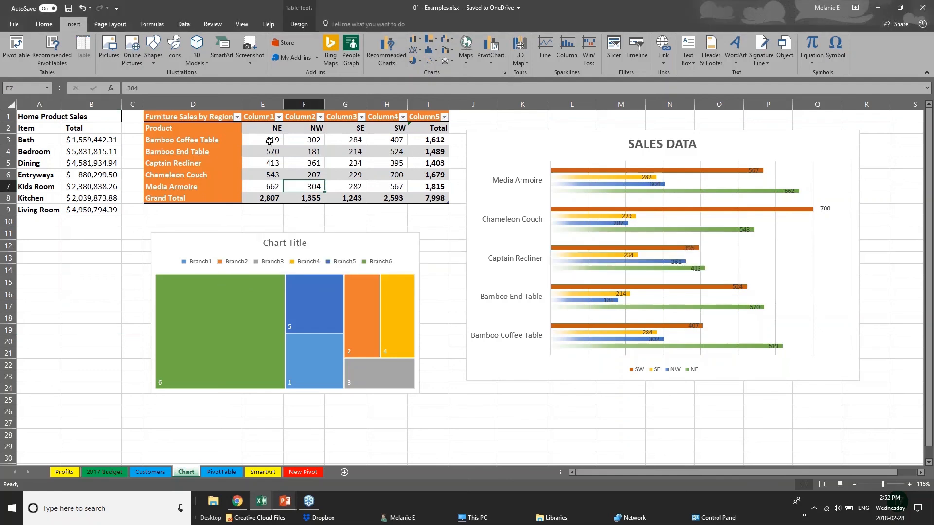
left_click_drag(270, 140, 456, 209)
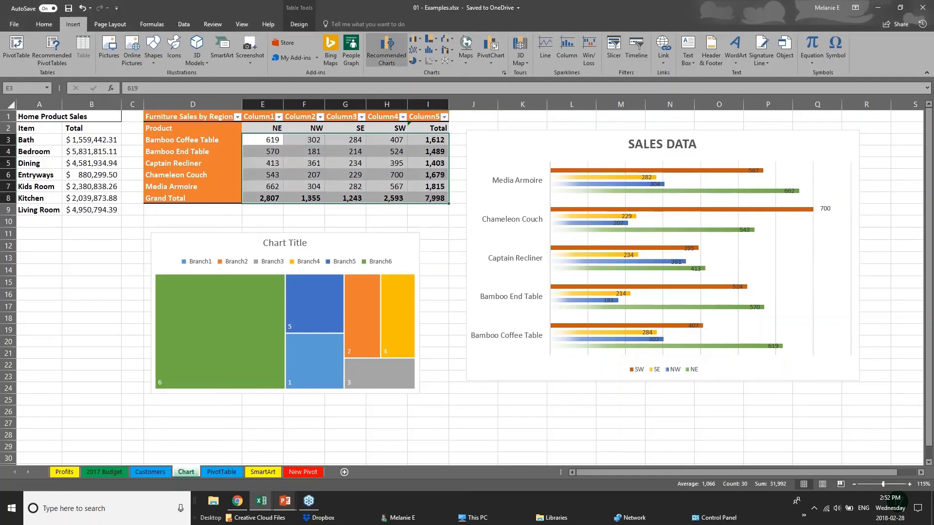
left_click(387, 51)
left_click(393, 122)
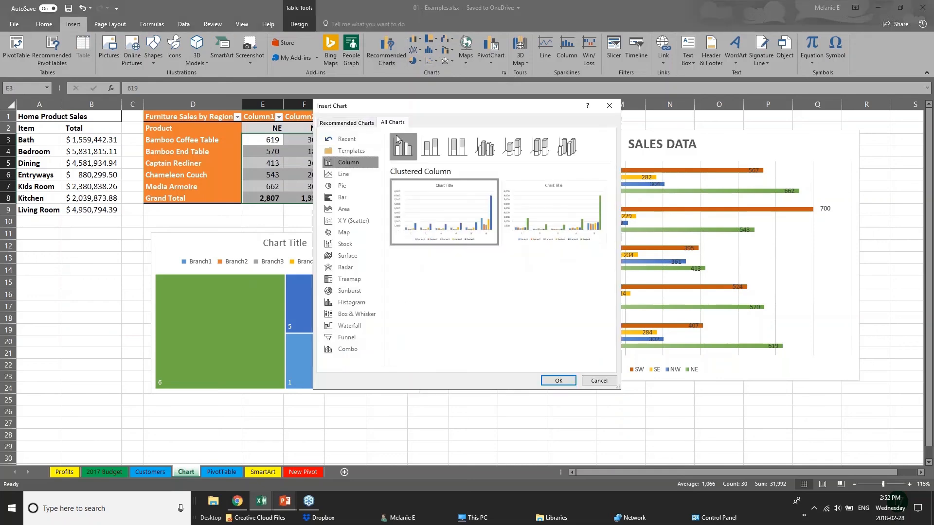
left_click(349, 327)
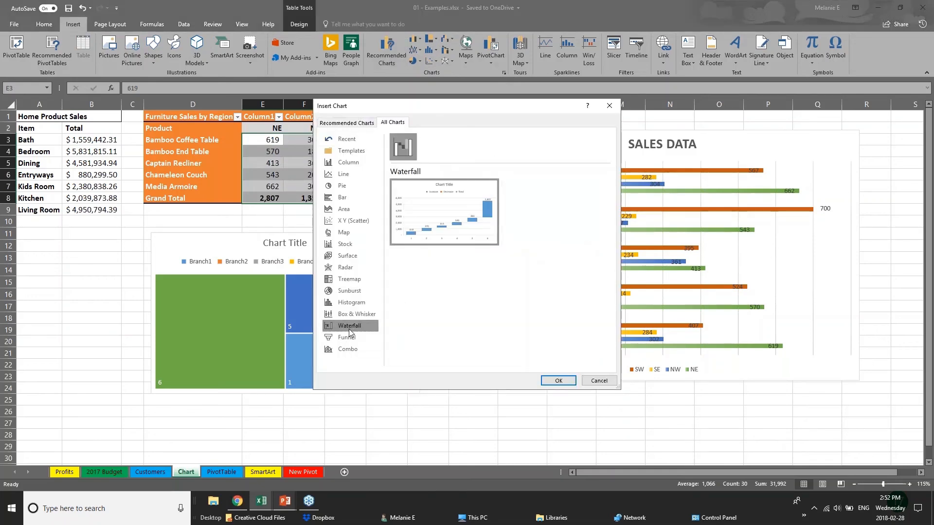
left_click(344, 282)
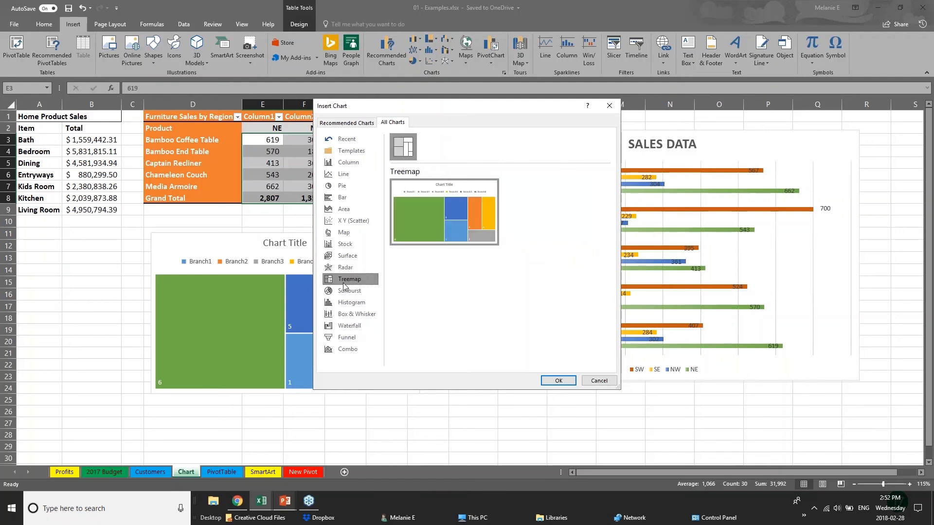
left_click(364, 317)
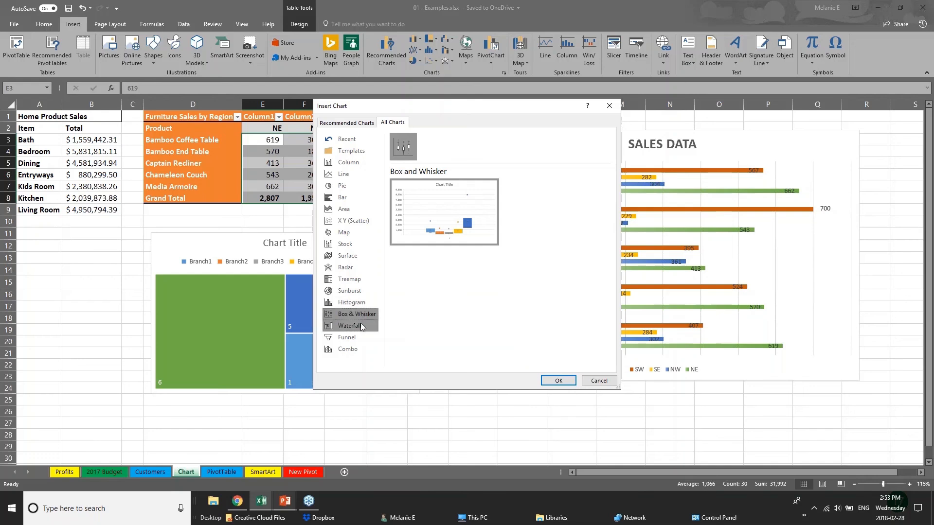
left_click(363, 290)
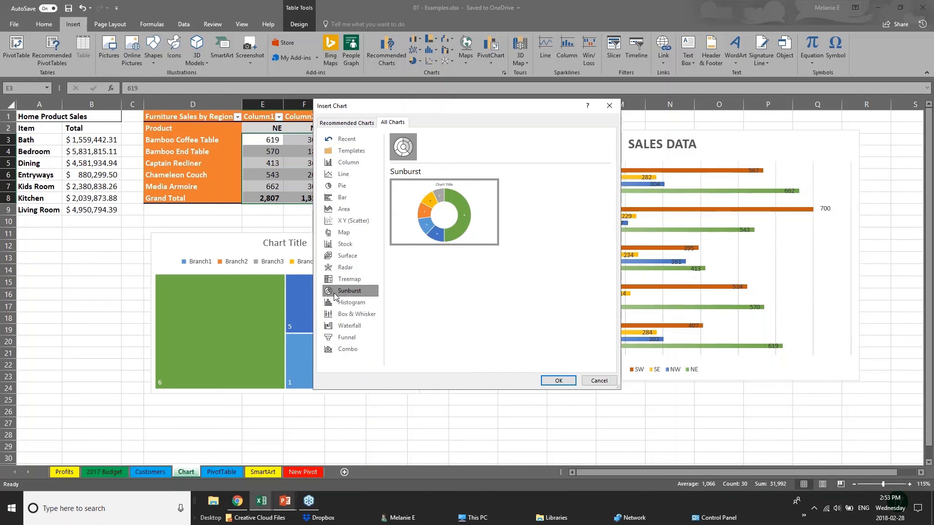
left_click(339, 122)
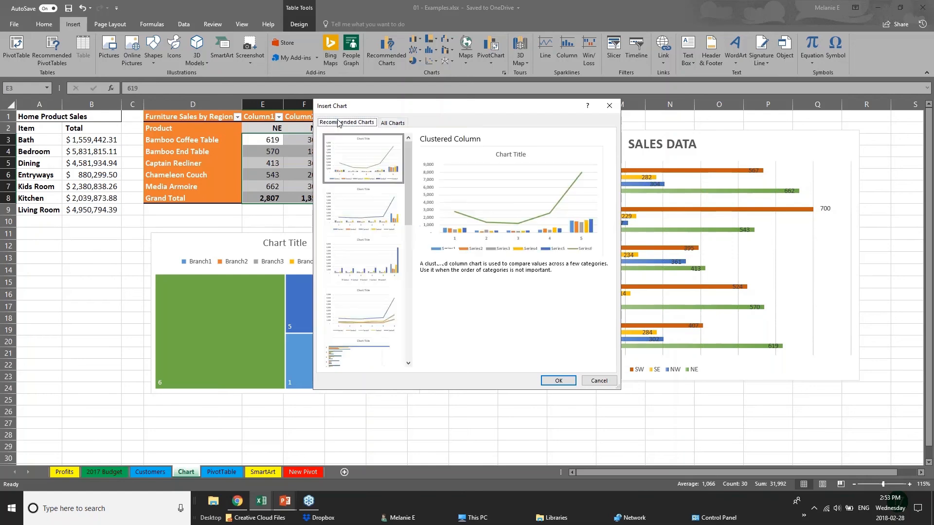
left_click(365, 209)
left_click(362, 282)
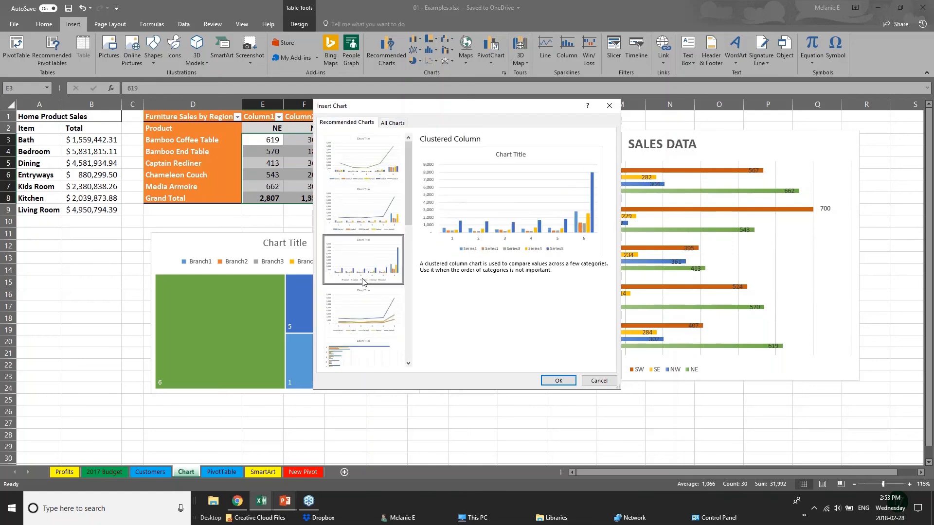
left_click(366, 309)
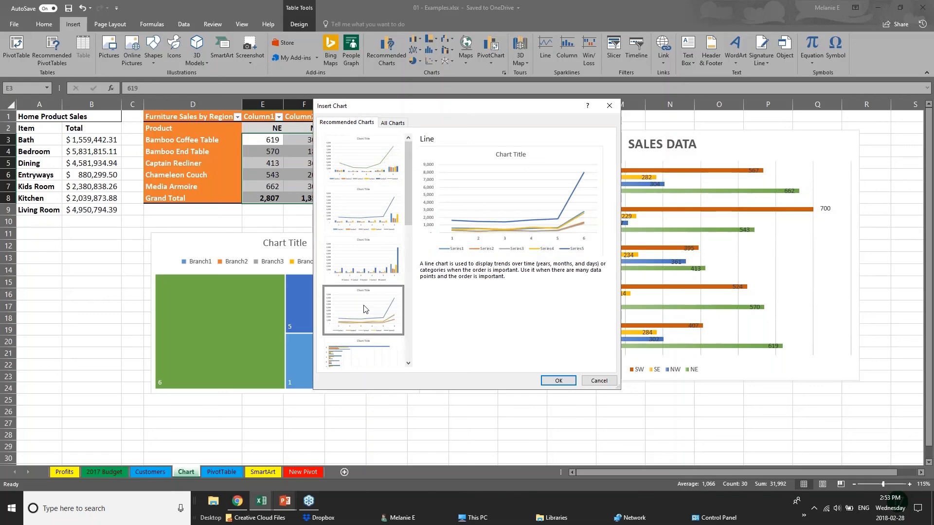
left_click(593, 382)
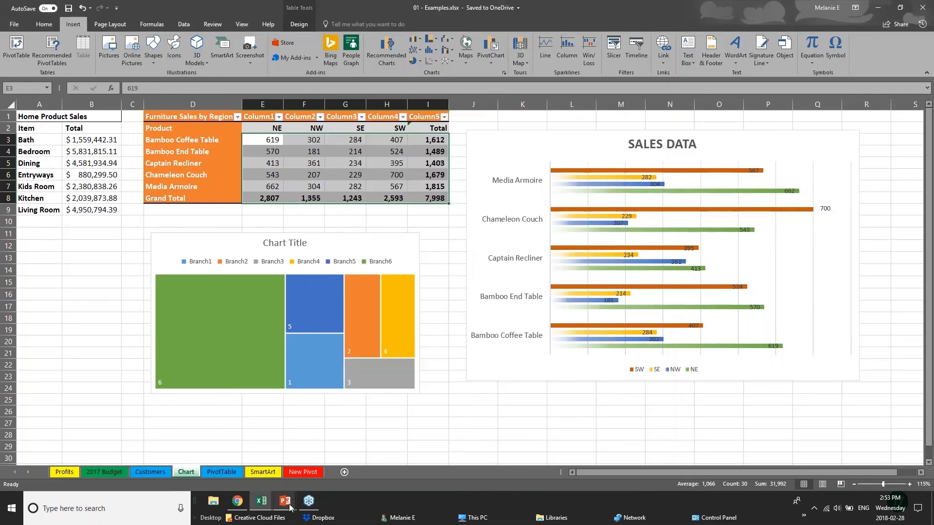
Step: Bring the slide show forward and advance from New Charts to the 3D POWER MAPS slide
mouse_move(289, 507)
left_click(340, 452)
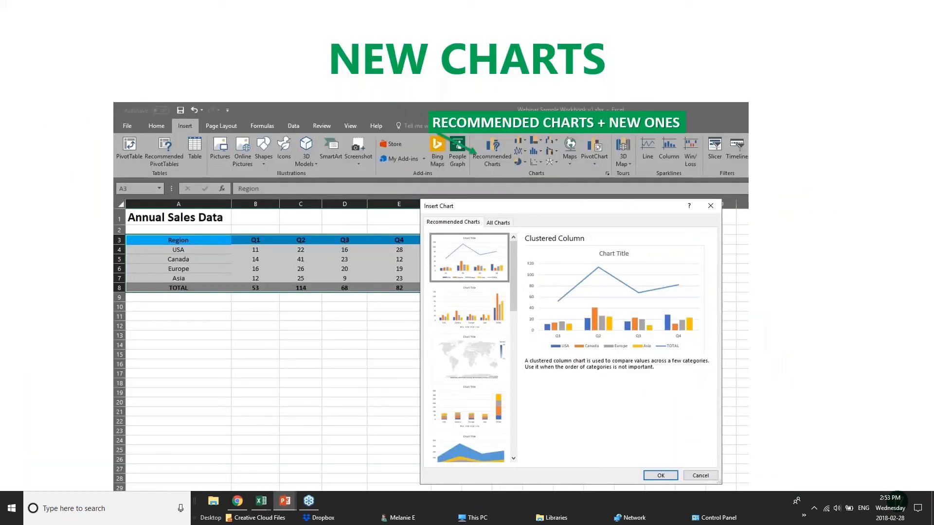
key("Right")
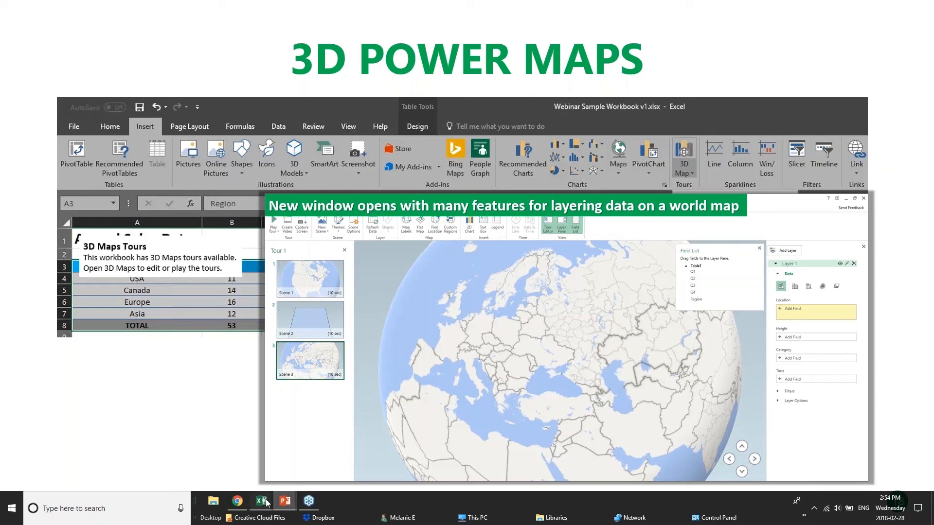
Step: Switch from the 3D Power Maps slide show to the 01 - Examples.xlsx workbook
mouse_move(261, 502)
left_click(155, 469)
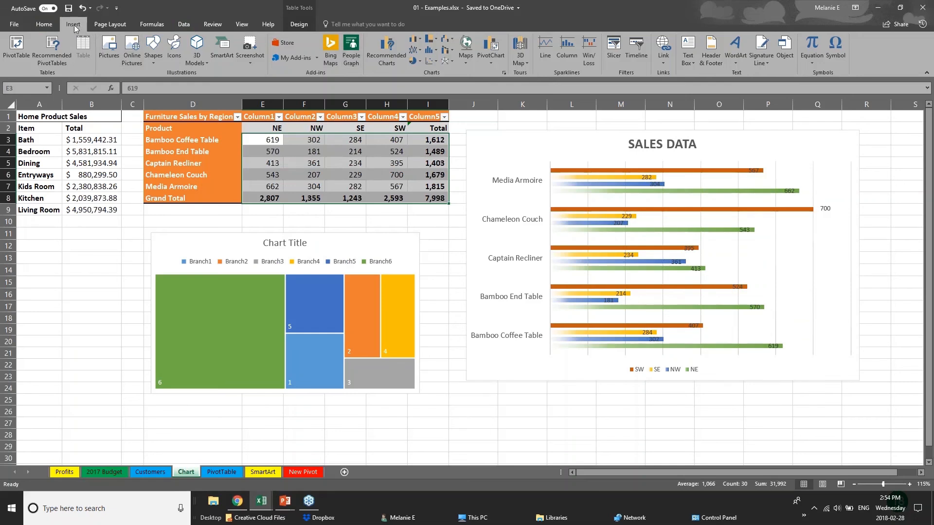
Step: Show the 3D Map dropdown options, including Open 3D Maps
left_click(527, 62)
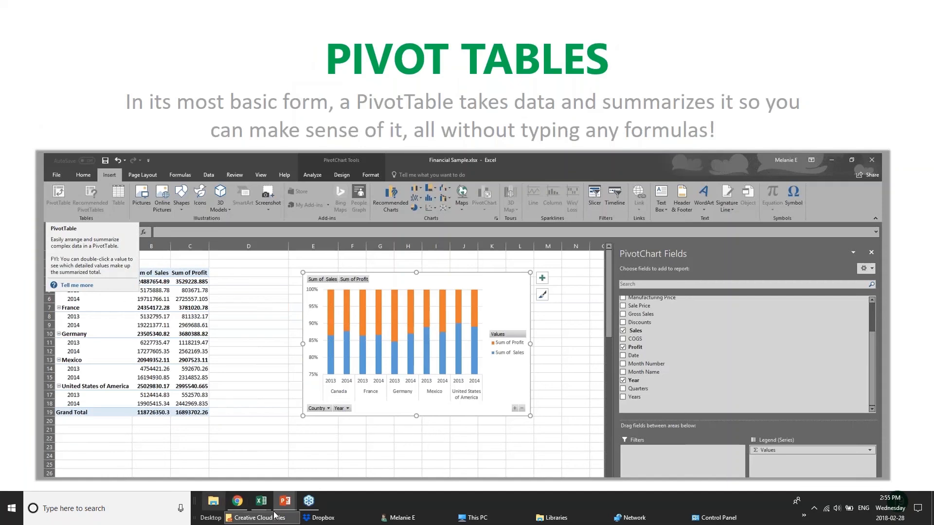
Step: Switch from the Pivot Tables slide to the pivotTables.xlsx workbook
mouse_move(256, 503)
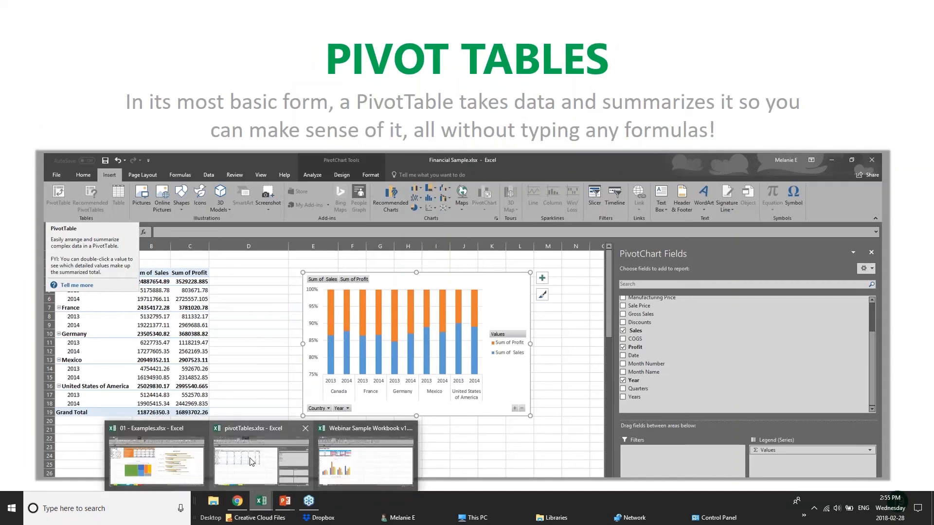
left_click(277, 460)
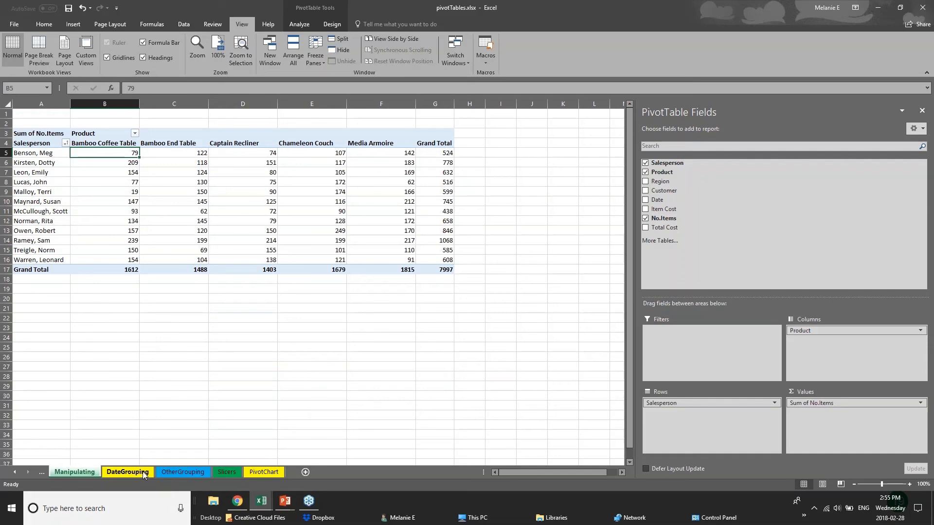
Step: Browse the DateGrouping, OtherGrouping and Slicers pivots, closing the PivotTable Fields pane
left_click(128, 473)
left_click(198, 473)
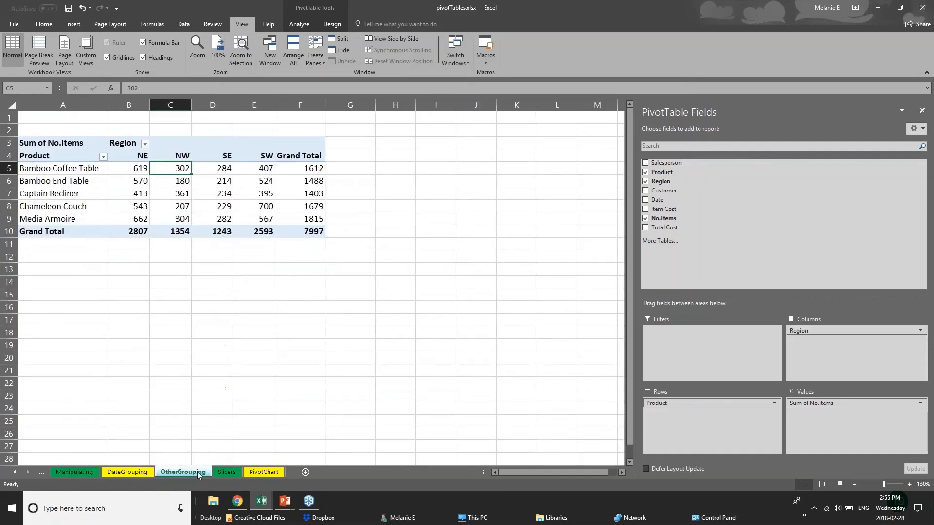
left_click(235, 472)
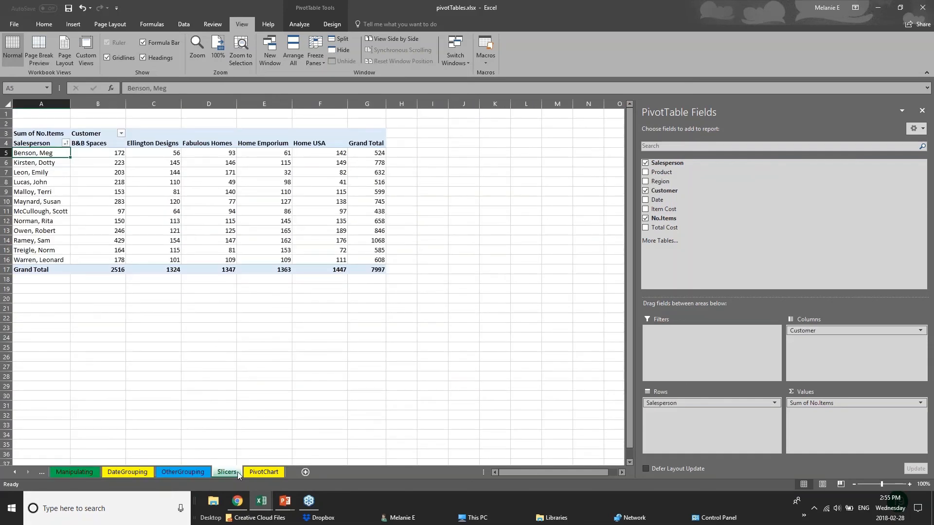
left_click(920, 8)
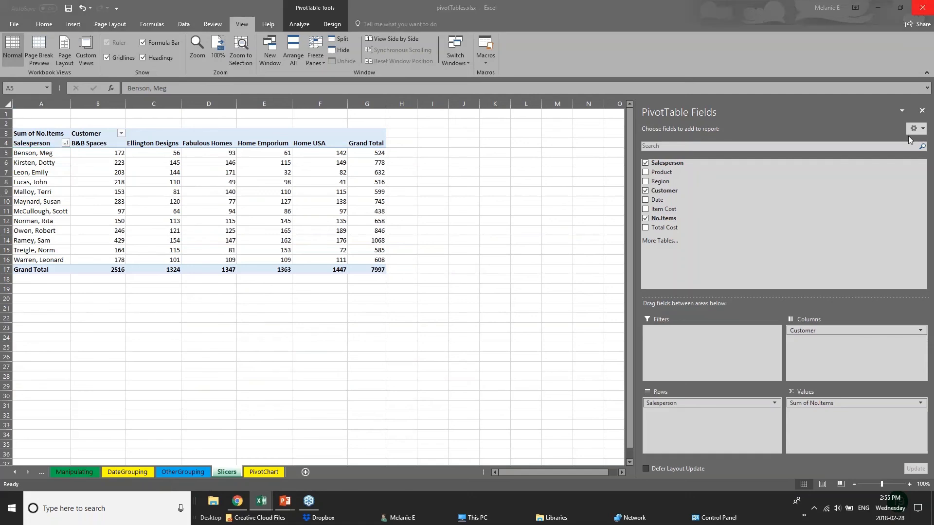
left_click(921, 110)
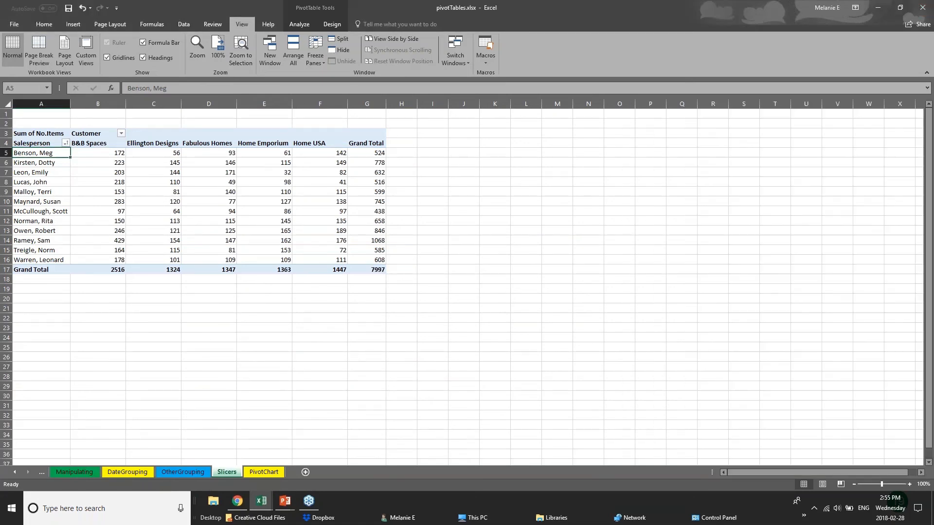
left_click(289, 246)
left_click(101, 260)
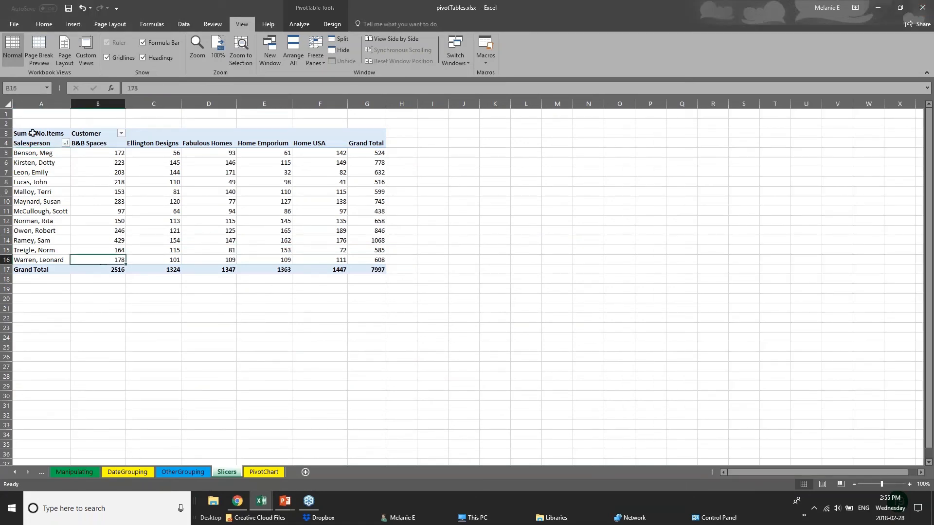
left_click(35, 127)
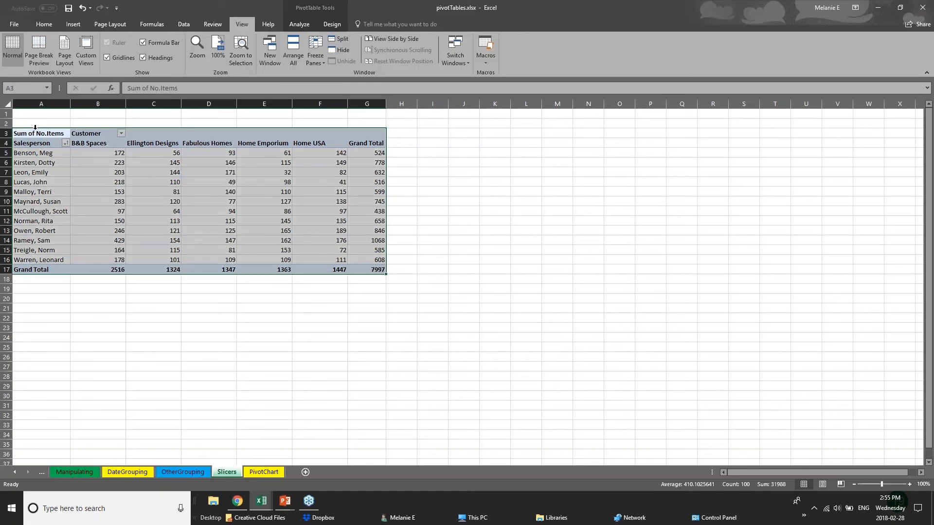
Step: Glance at the Pivot Tables slide show, then return to pivotTables.xlsx
left_click(286, 504)
left_click(311, 467)
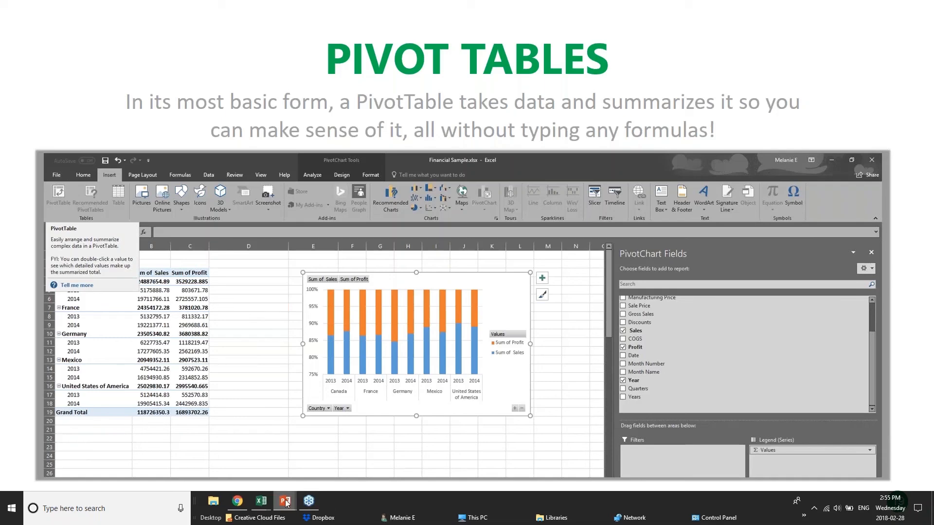
mouse_move(261, 501)
left_click(277, 466)
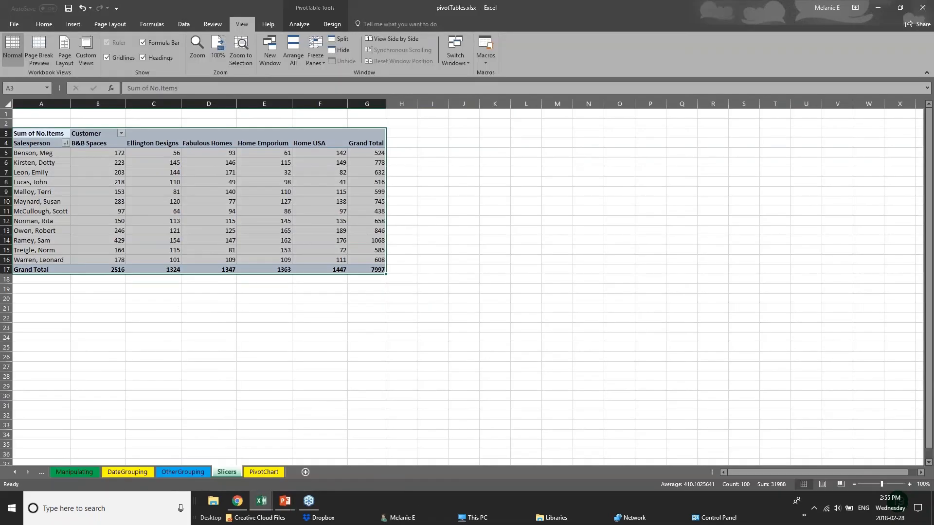
Step: Select salesperson rows and Ellington Designs values, then view the OtherGrouping and PivotChart sheets
left_click(108, 165)
left_click(25, 154)
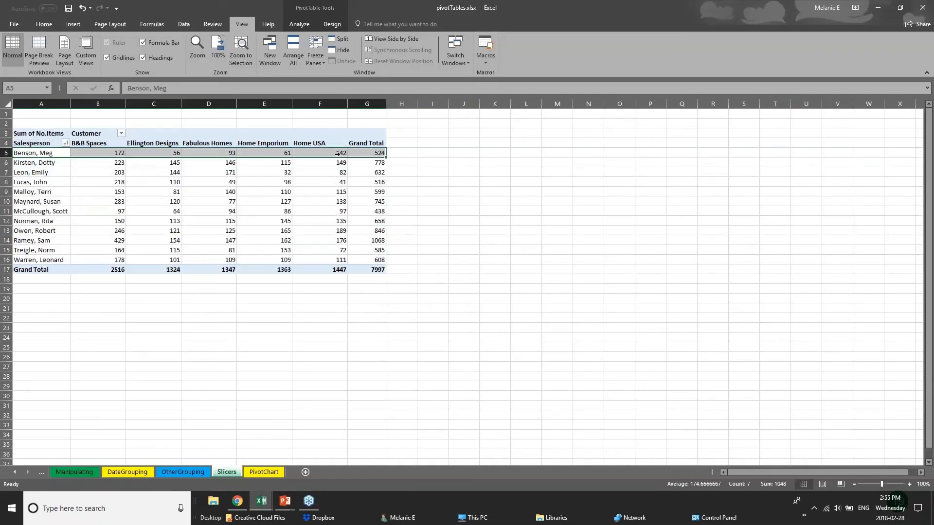
left_click(400, 153)
left_click_drag(55, 172, 93, 181)
left_click(150, 145)
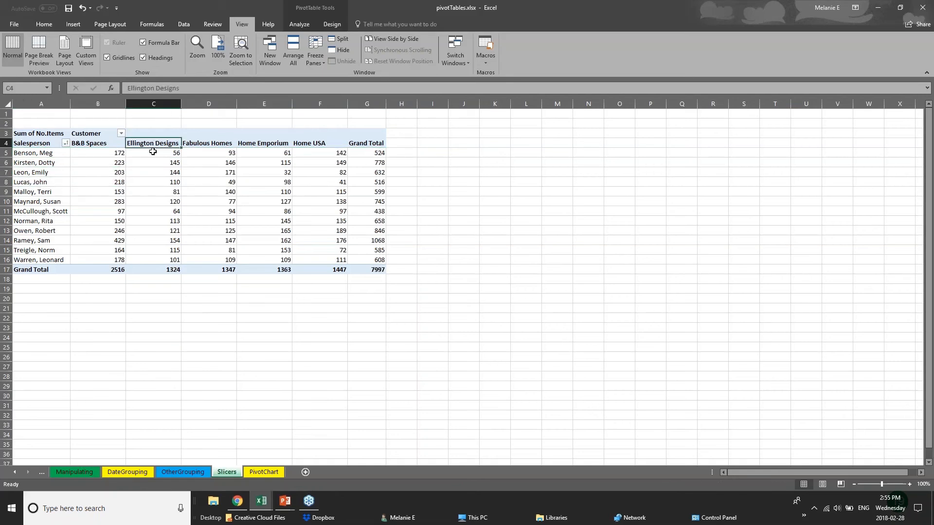
left_click_drag(152, 152, 155, 269)
left_click(198, 298)
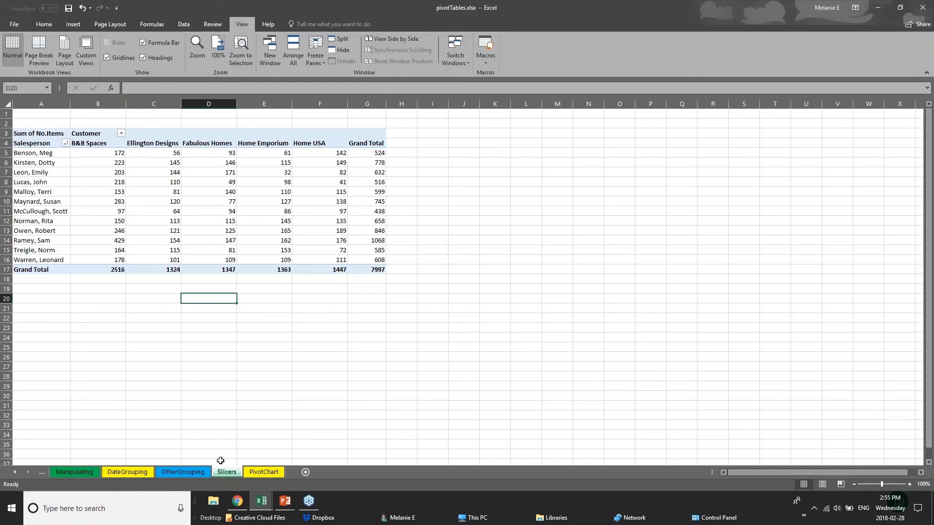
left_click(194, 472)
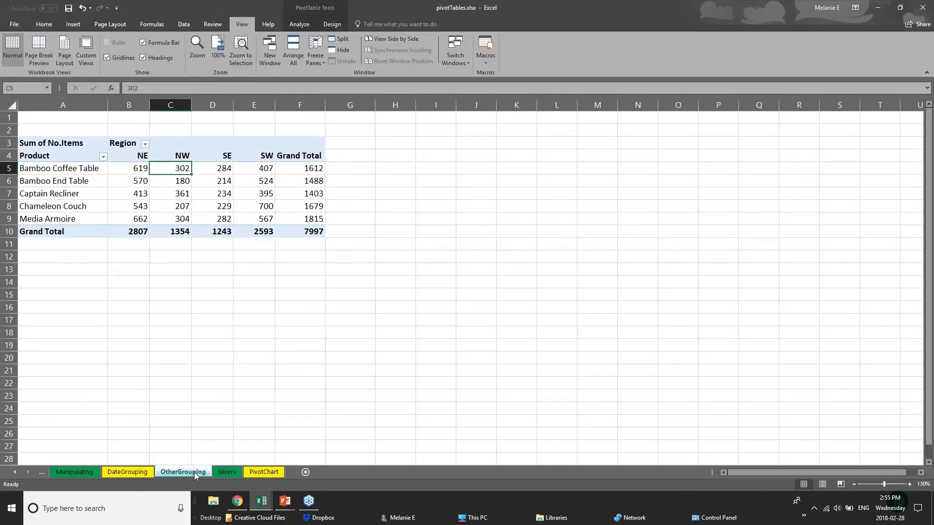
left_click(250, 471)
Step: On the 01 - Examples PivotTable sheet, delete the old pivot table in K1:T11
mouse_move(261, 501)
left_click(156, 455)
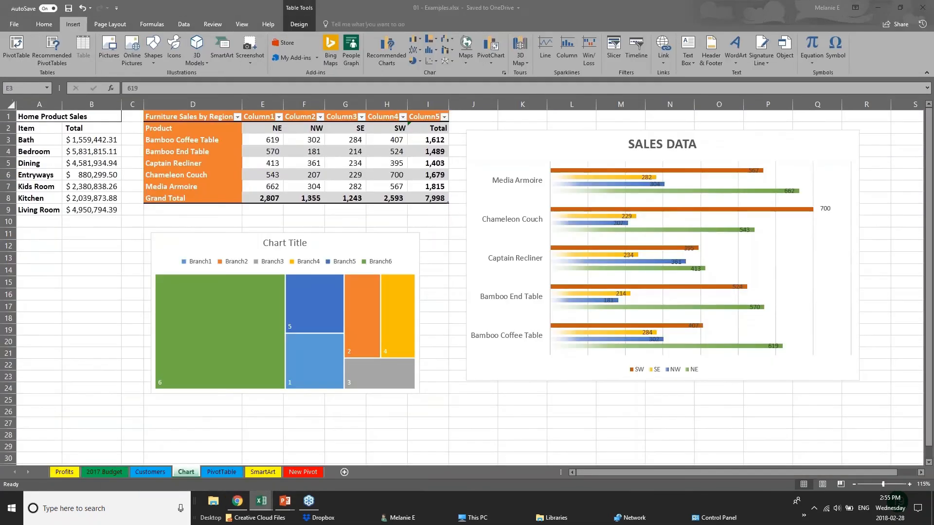
left_click(226, 474)
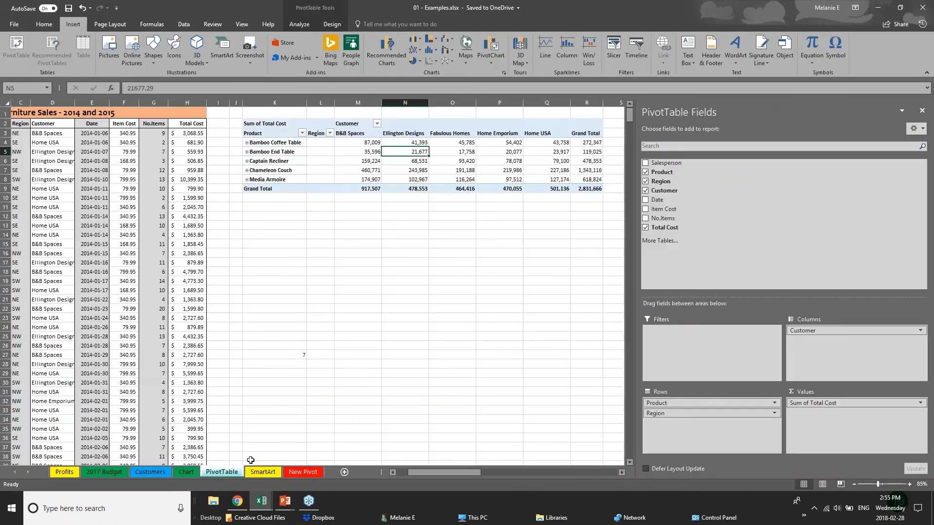
left_click(275, 123)
left_click(922, 110)
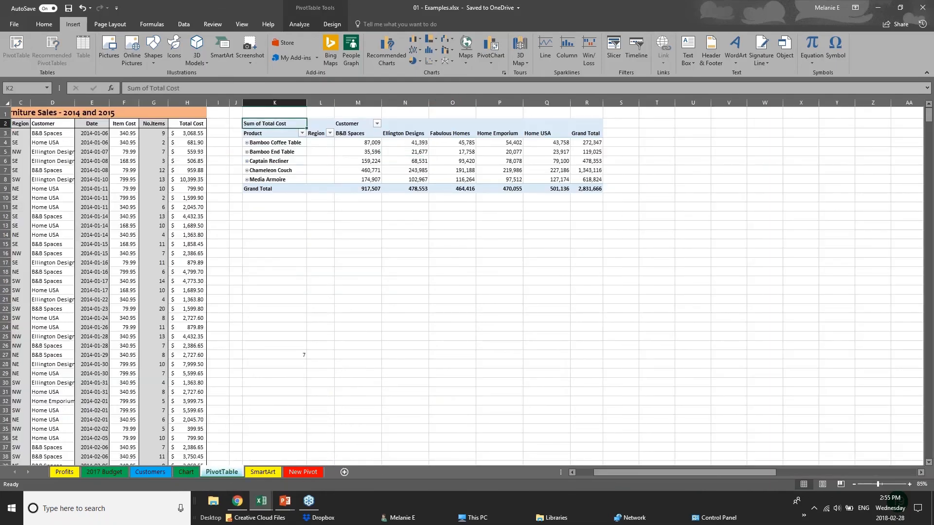
left_click_drag(274, 112, 656, 208)
key("Delete")
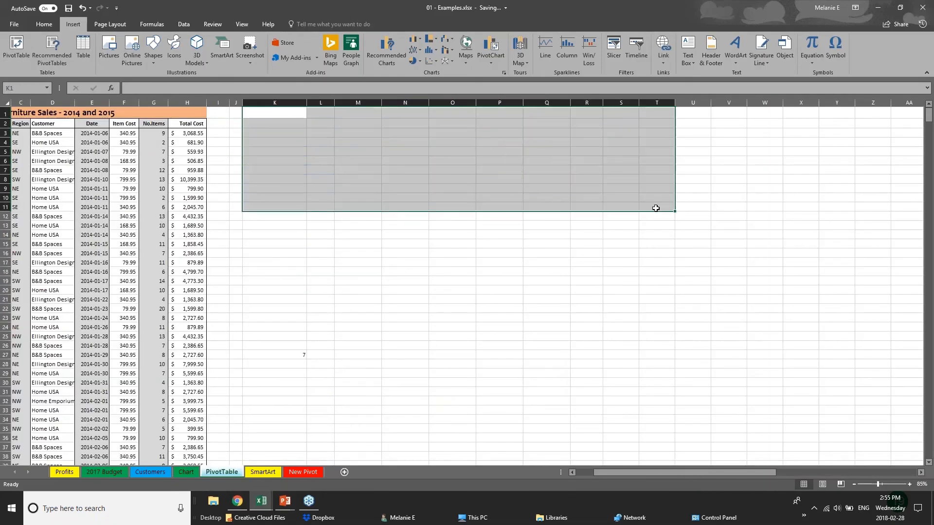
left_click(129, 196)
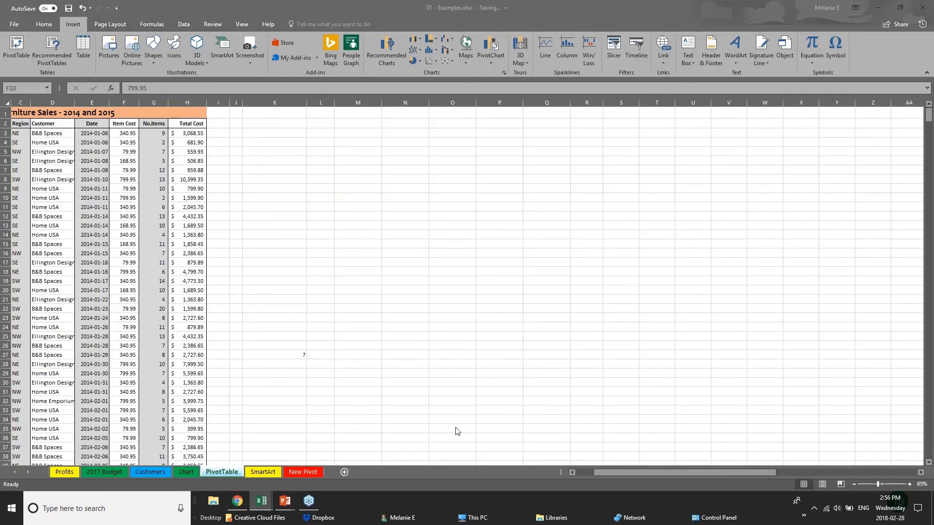
Step: Review the sales data and check the Total Cost formula in H10
left_click_drag(608, 470, 573, 470)
left_click(43, 152)
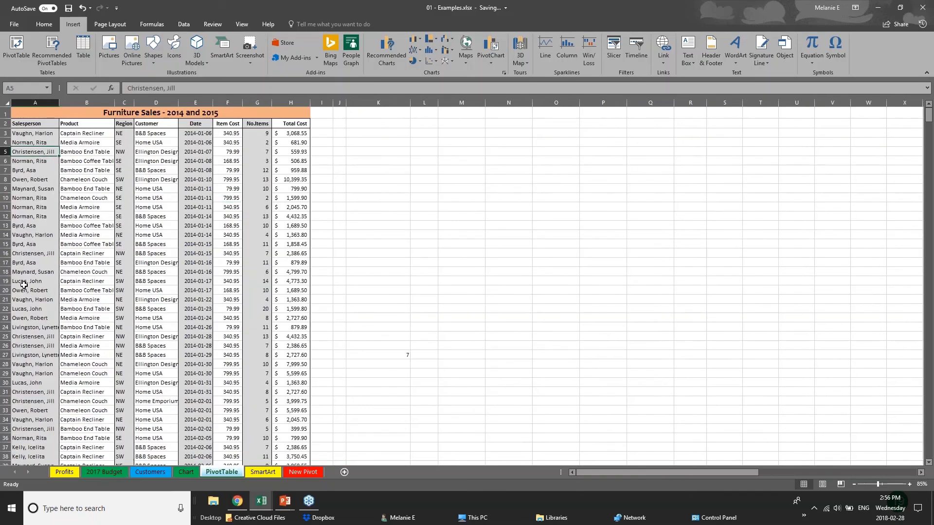
scroll(23, 284, "down", 5)
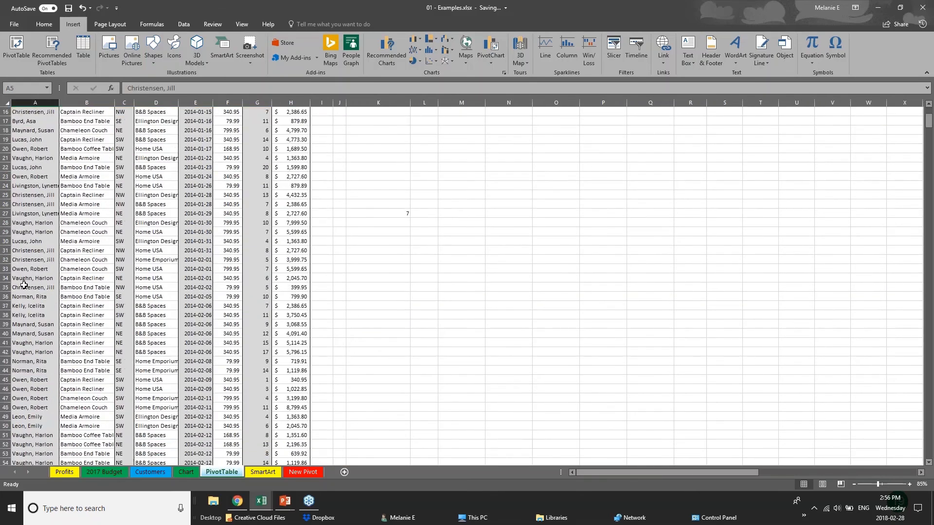
scroll(284, 137, "up", 5)
left_click(284, 136)
left_click(288, 196)
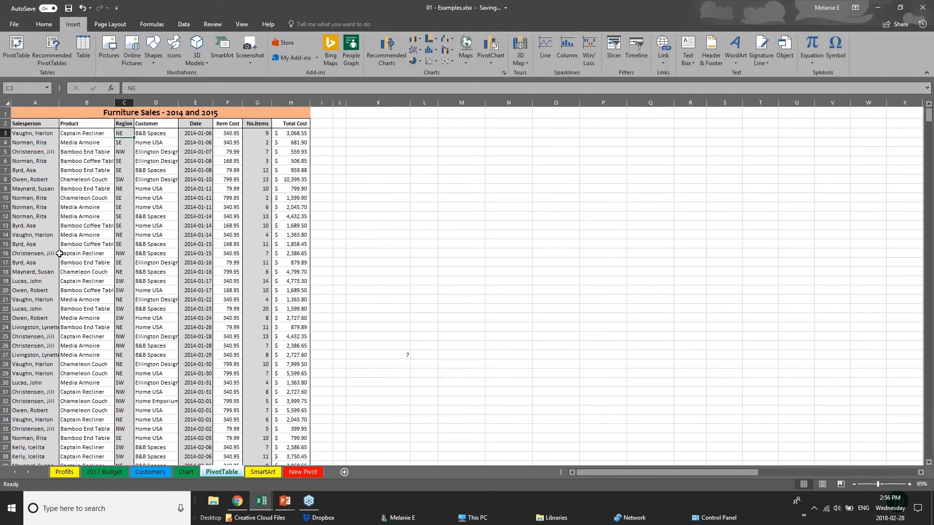
Step: Scroll through the Furniture Sales data, then select the sheet and make K14 active
left_click(55, 272)
scroll(61, 388, "down", 5)
scroll(61, 388, "down", 11)
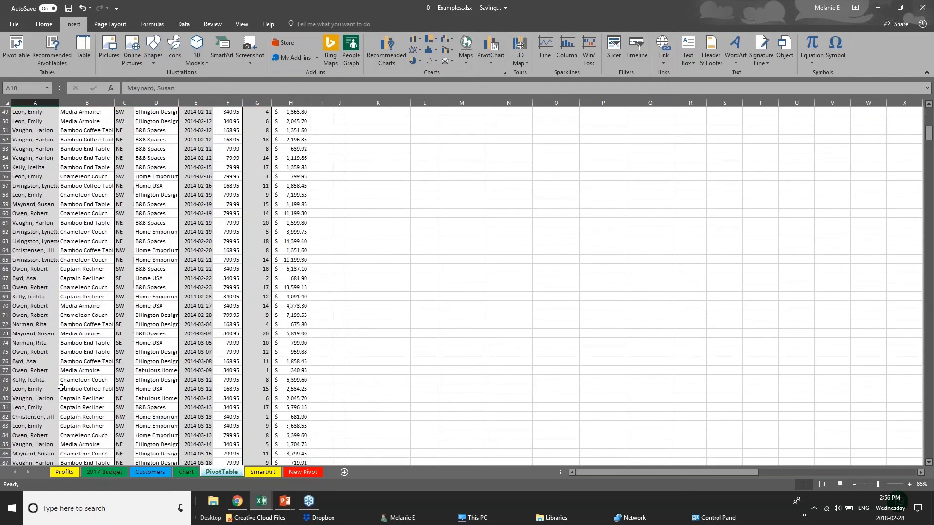
scroll(62, 387, "down", 14)
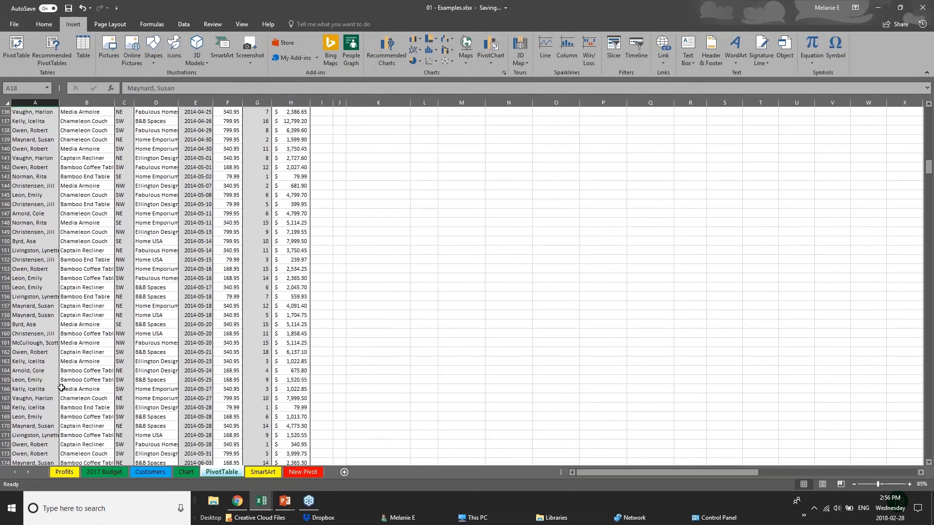
scroll(61, 388, "up", 11)
scroll(61, 387, "up", 19)
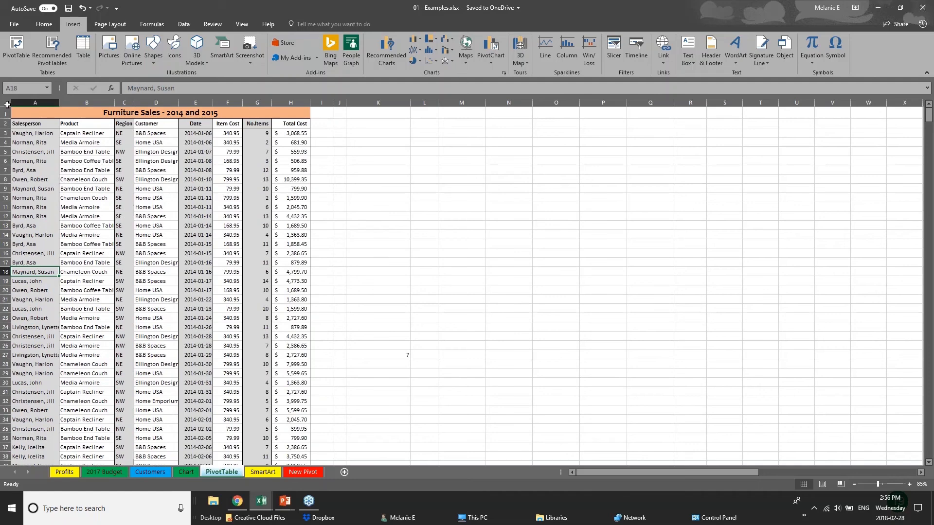
left_click(7, 104)
left_click(379, 234)
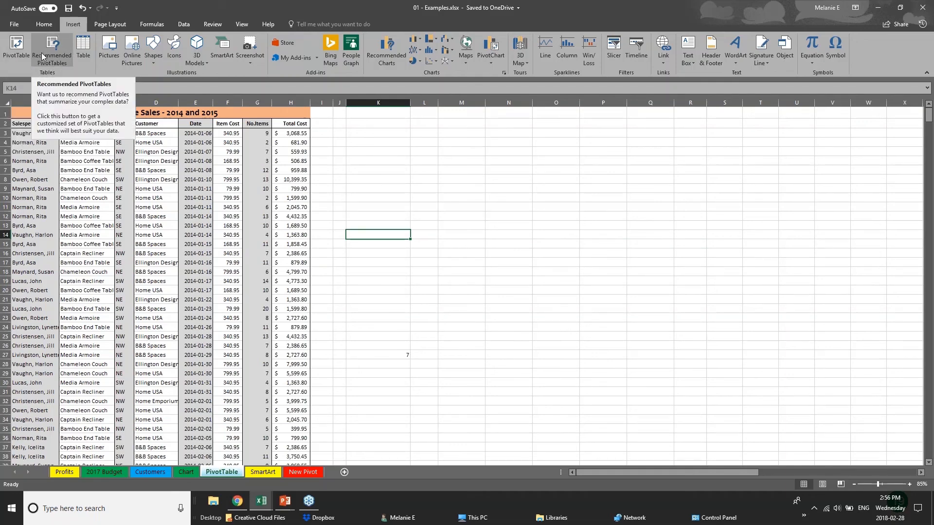
Step: Attempt a PivotTable using the entire worksheet as its source
left_click(15, 61)
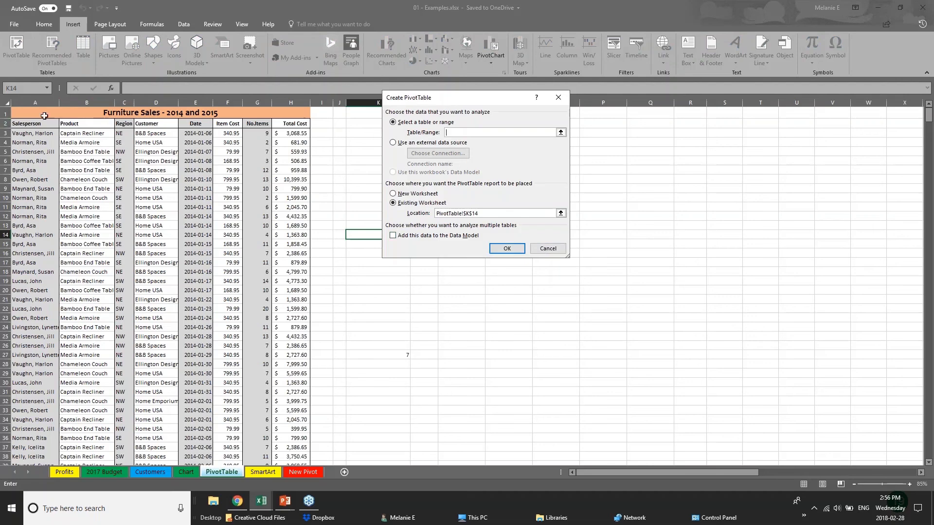
left_click(42, 103)
key("Escape")
left_click(7, 103)
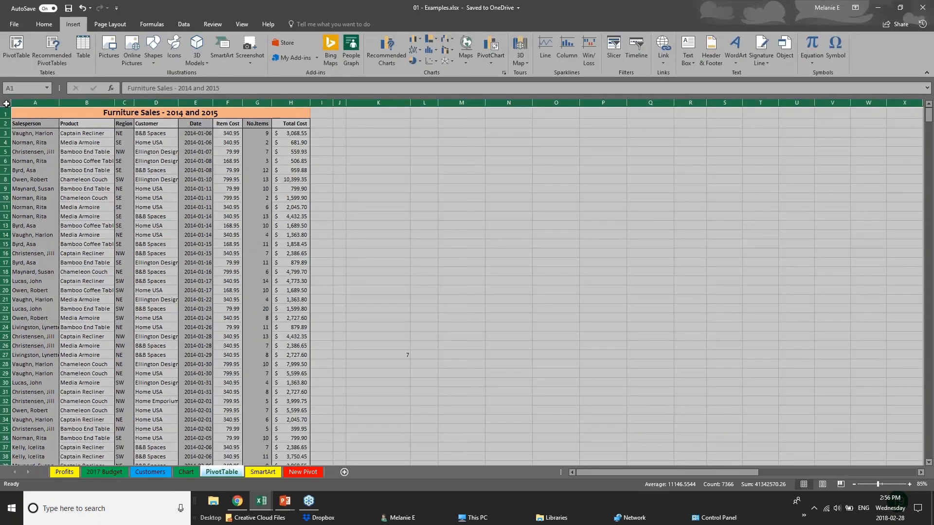
left_click(15, 44)
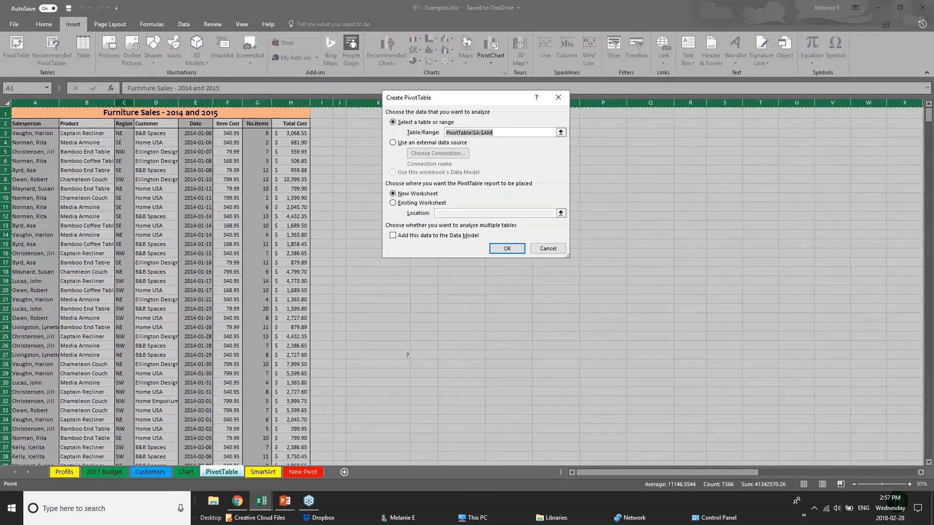
left_click(509, 253)
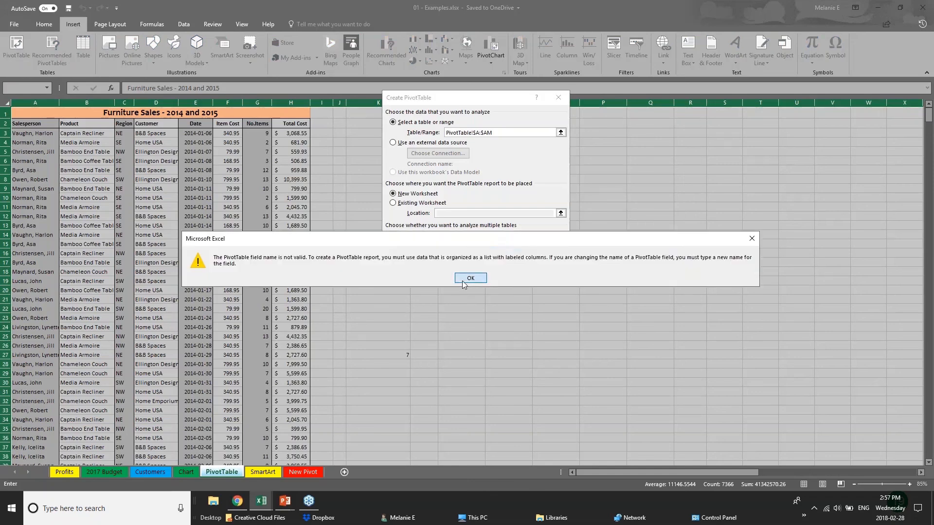
Step: Dismiss the invalid field name errors, cancel, and select the data in columns A through H
left_click(471, 278)
left_click(506, 248)
left_click(470, 278)
left_click(547, 249)
left_click(154, 141)
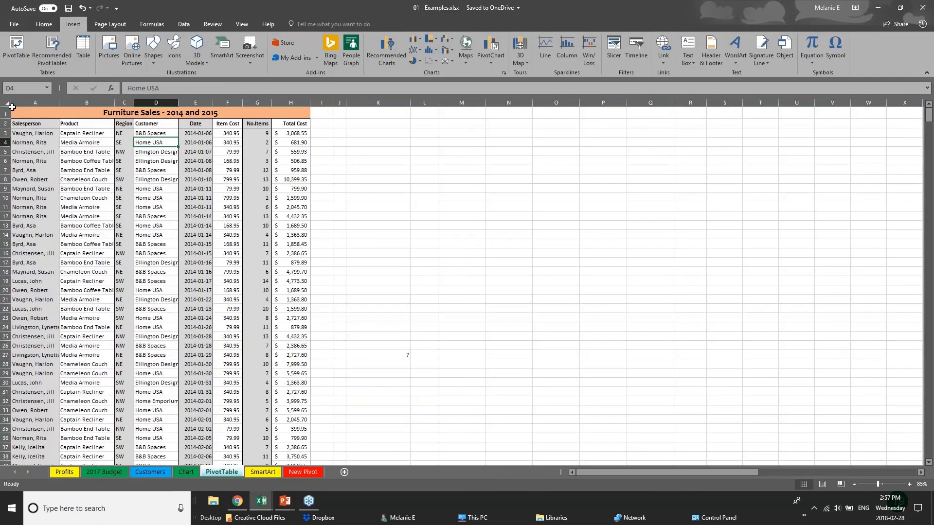
left_click_drag(18, 102, 32, 101)
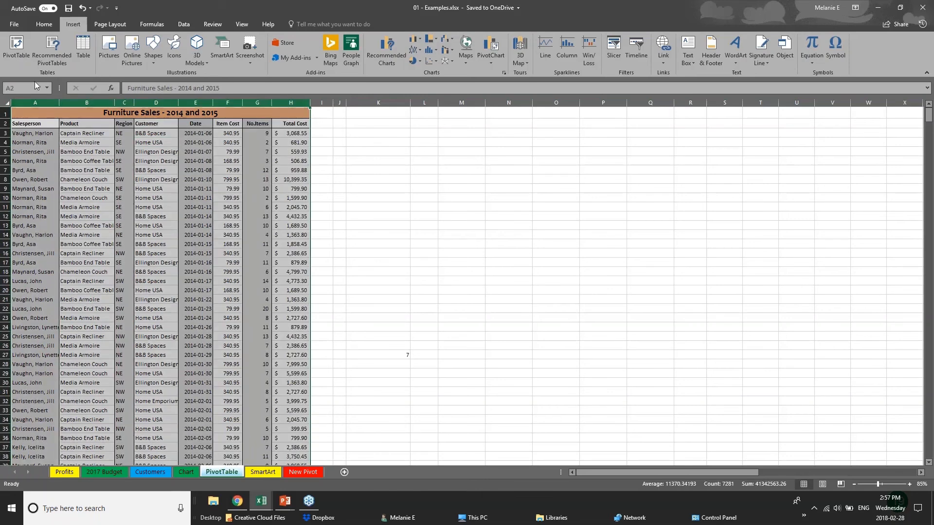
Step: Create the PivotTable on a new worksheet and rename the tab 'PIVOT 2'
left_click(16, 46)
left_click(507, 248)
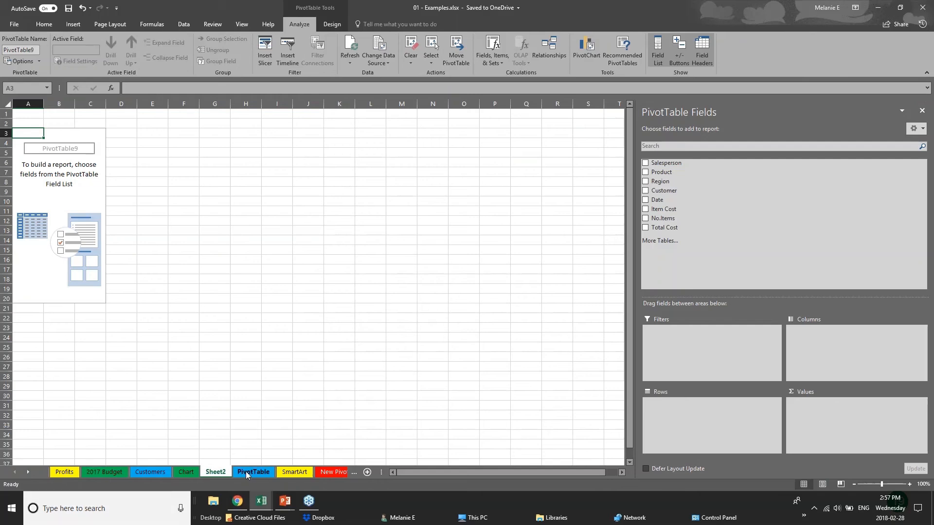
double_click(219, 473)
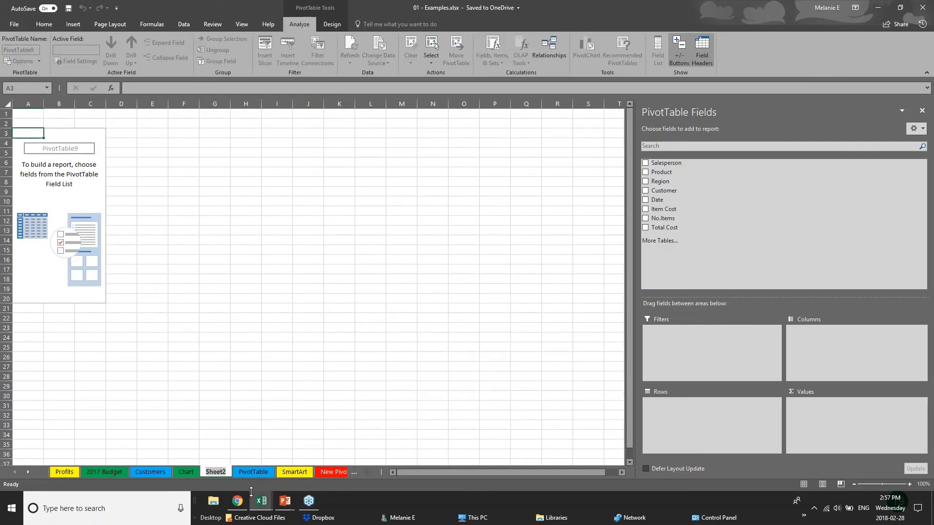
type("PIVO")
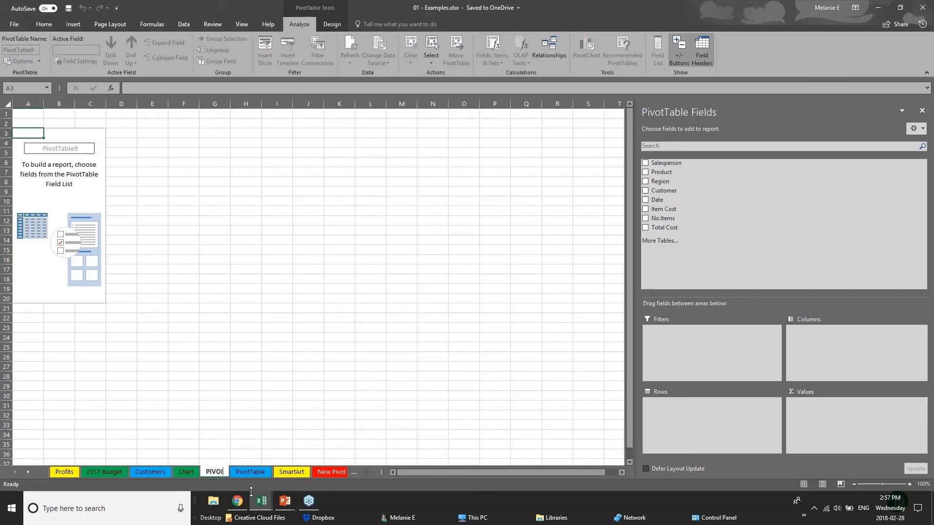
type("T 2")
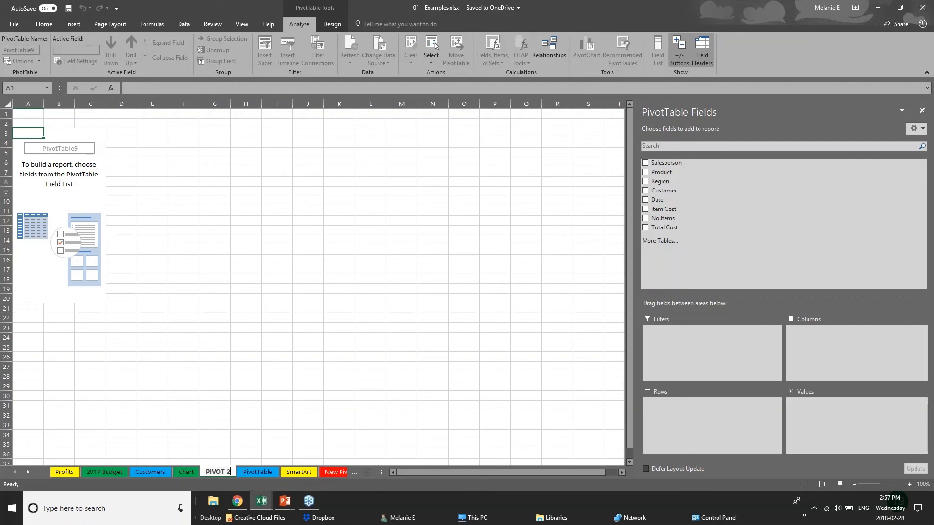
left_click(69, 151)
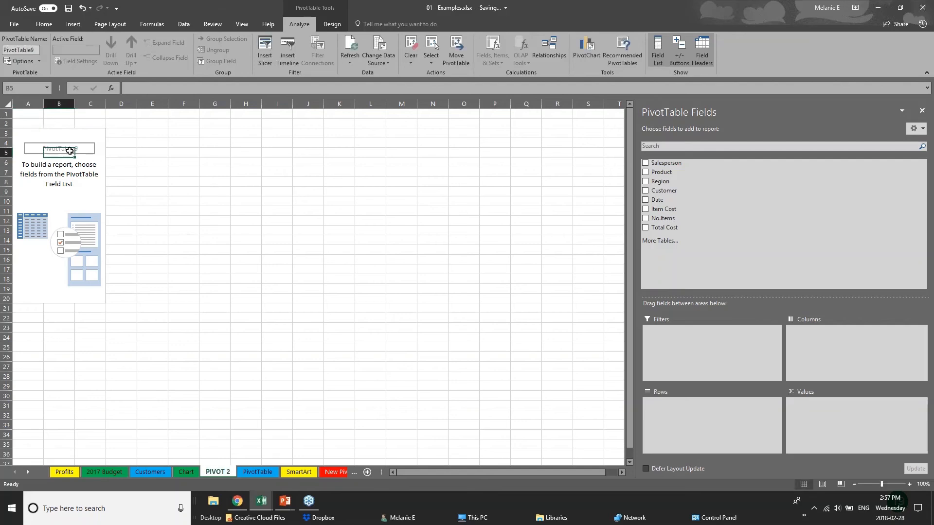
Step: Summarize Sum of Total Cost by Region and Years, and widen columns A and B
key("Up")
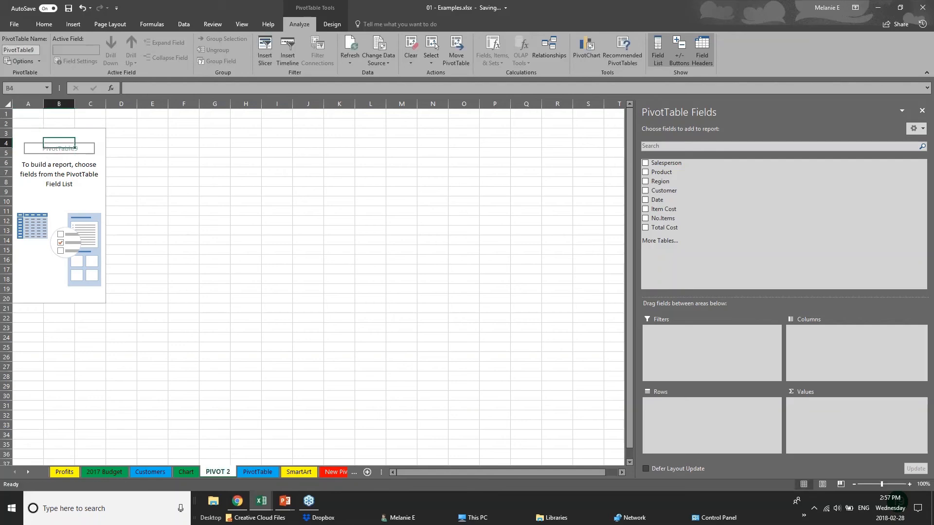
left_click(920, 8)
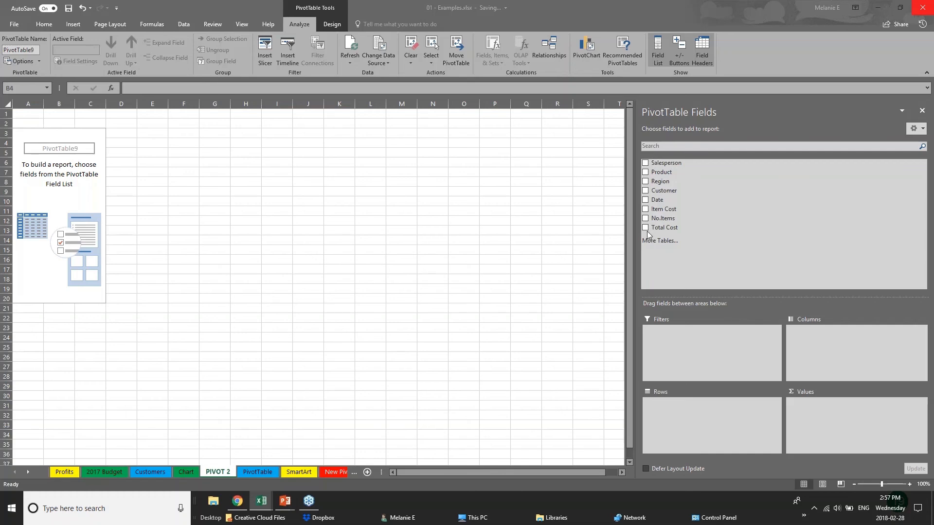
left_click(646, 183)
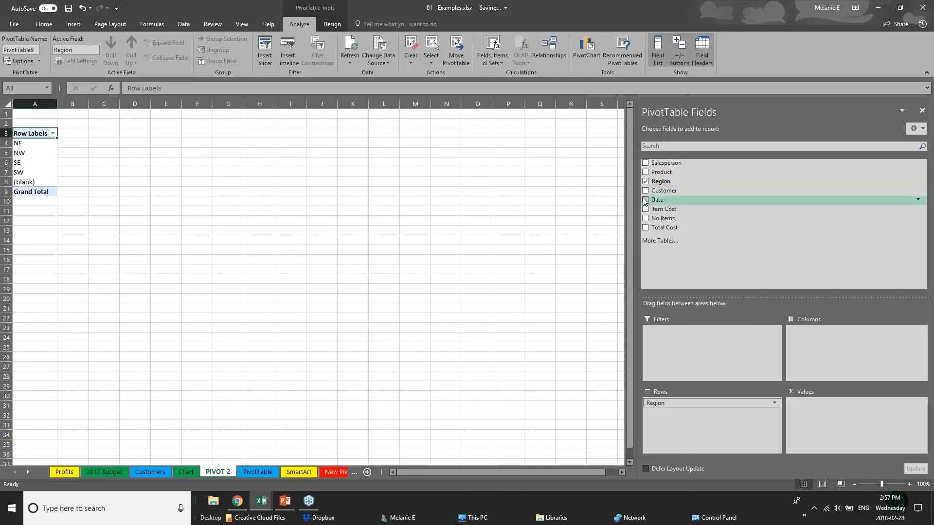
left_click(645, 200)
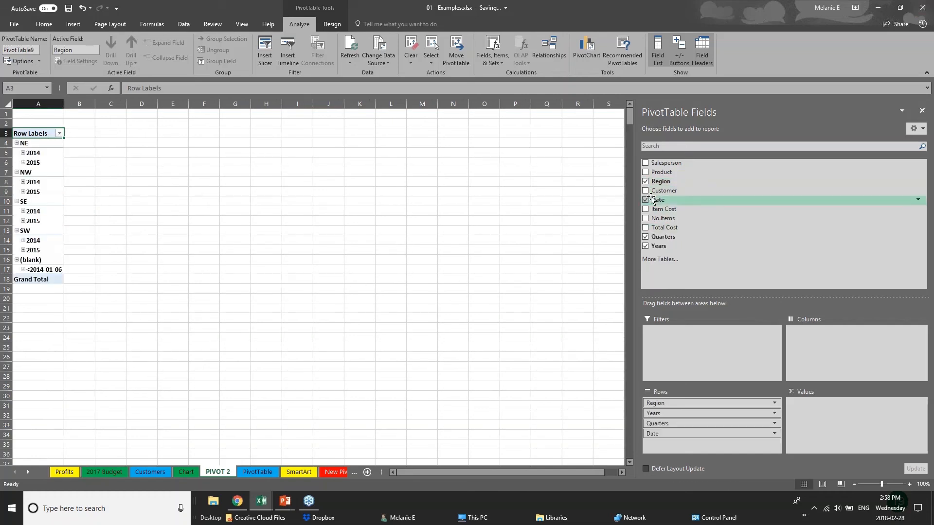
left_click(645, 237)
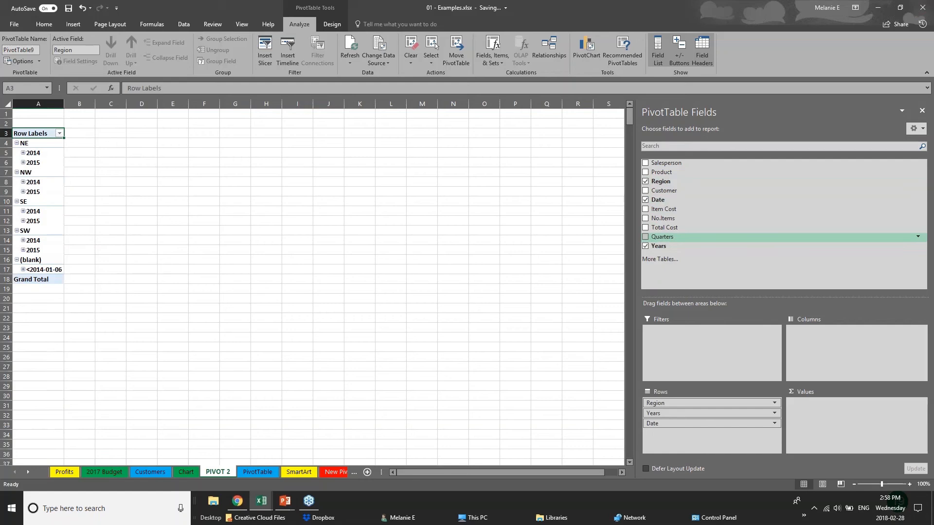
left_click(646, 200)
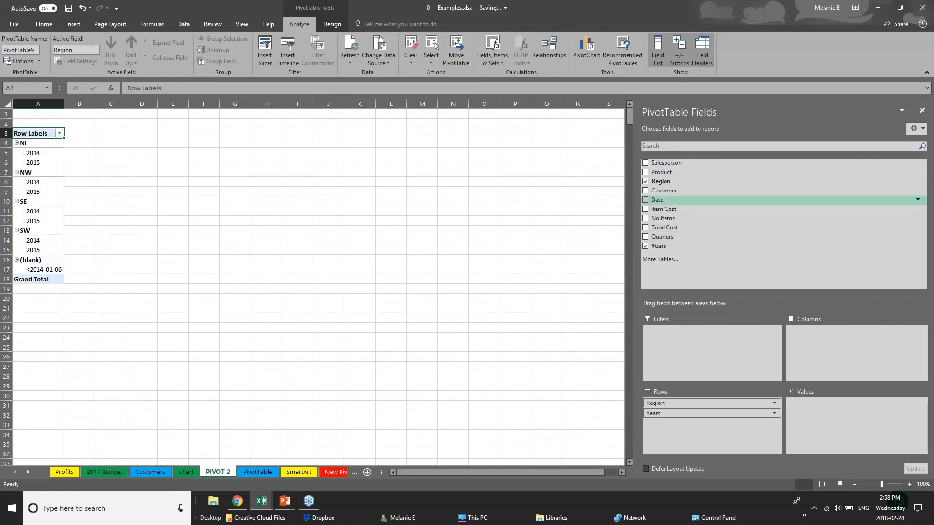
left_click(646, 228)
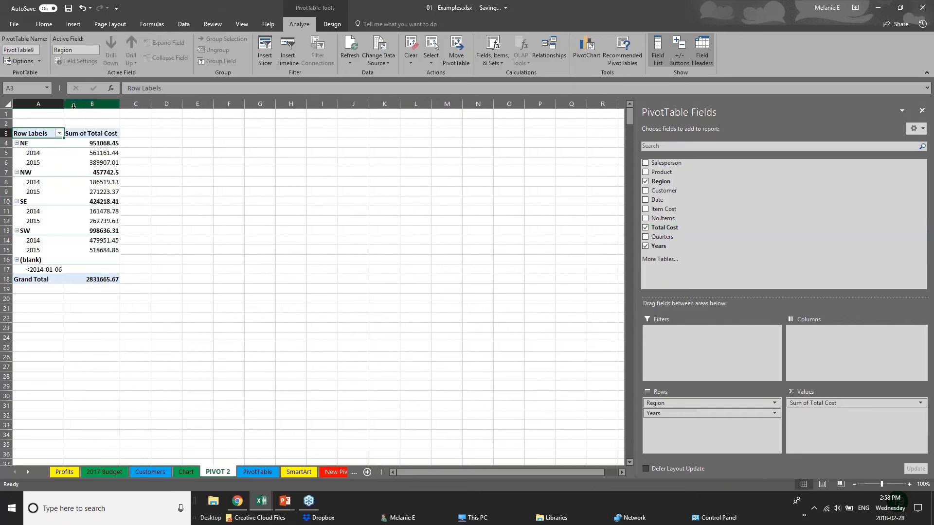
left_click_drag(63, 105, 101, 108)
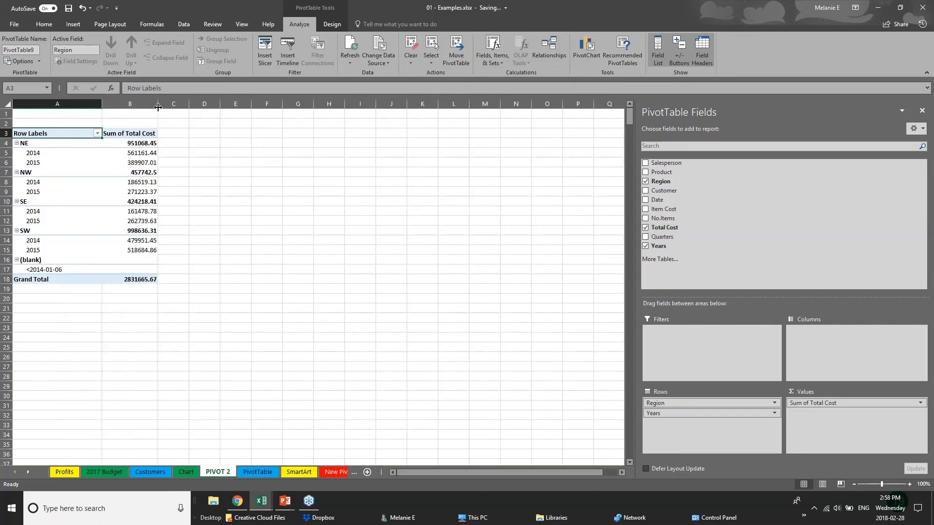
left_click_drag(158, 107, 218, 107)
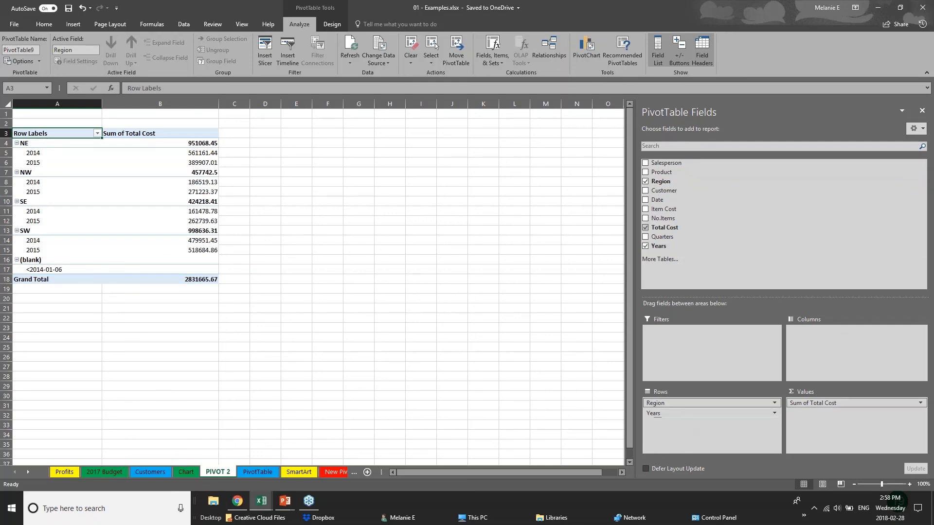
Step: Move the Years field into Columns so years run across the pivot
left_click(685, 415)
left_click(696, 414)
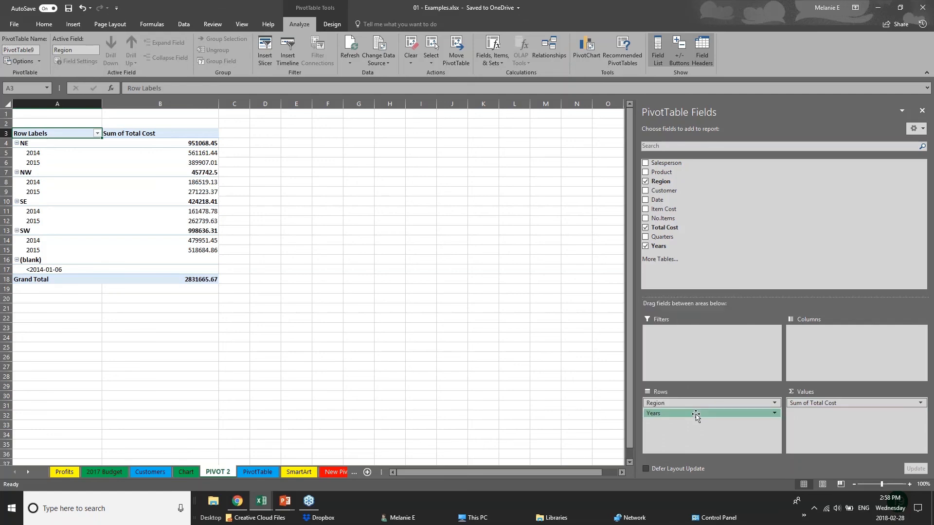
left_click_drag(696, 414, 833, 339)
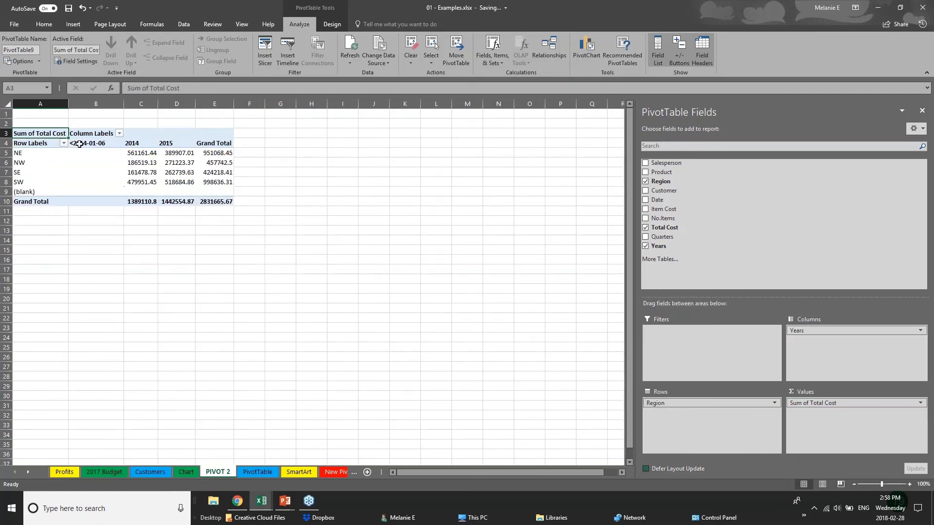
Step: Check the regional 2014 and 2015 totals, then return Years to Rows with regions as columns
left_click(21, 153)
left_click(21, 182)
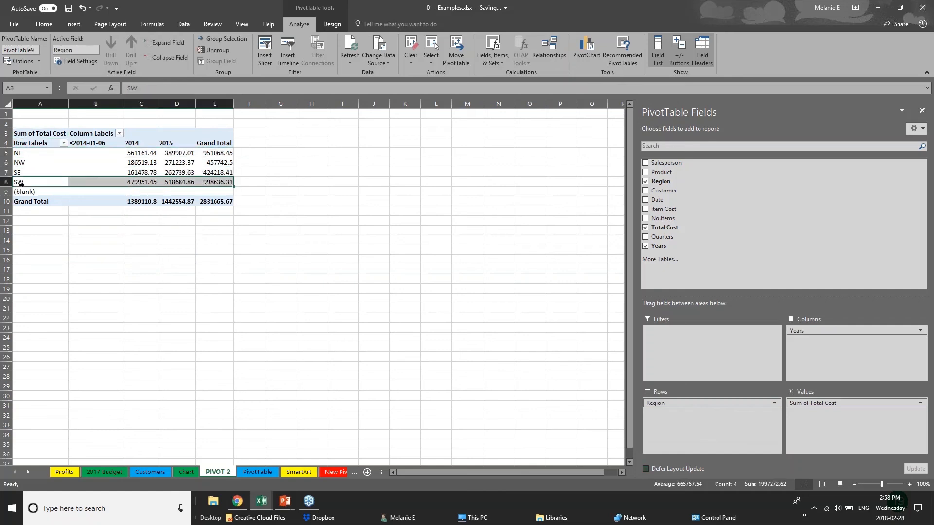
left_click(130, 153)
left_click(130, 173)
left_click(190, 145)
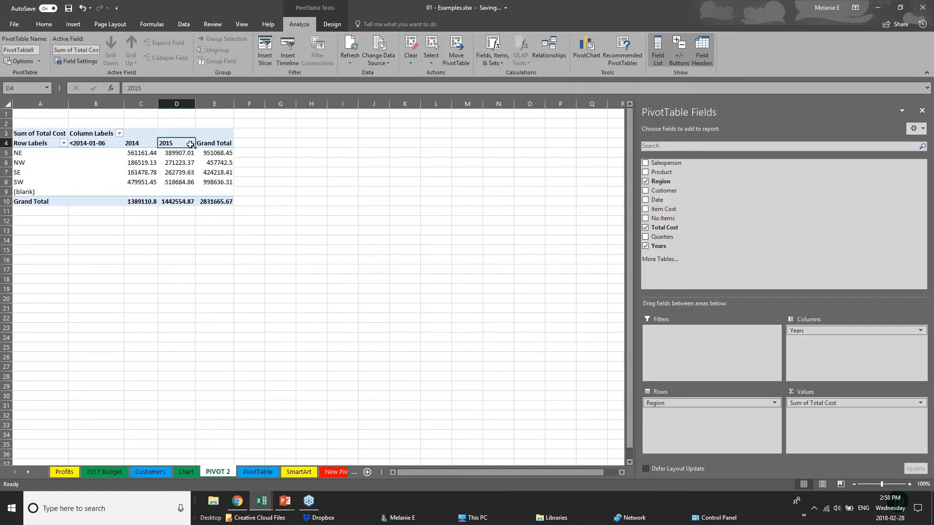
left_click(177, 162)
left_click(184, 182)
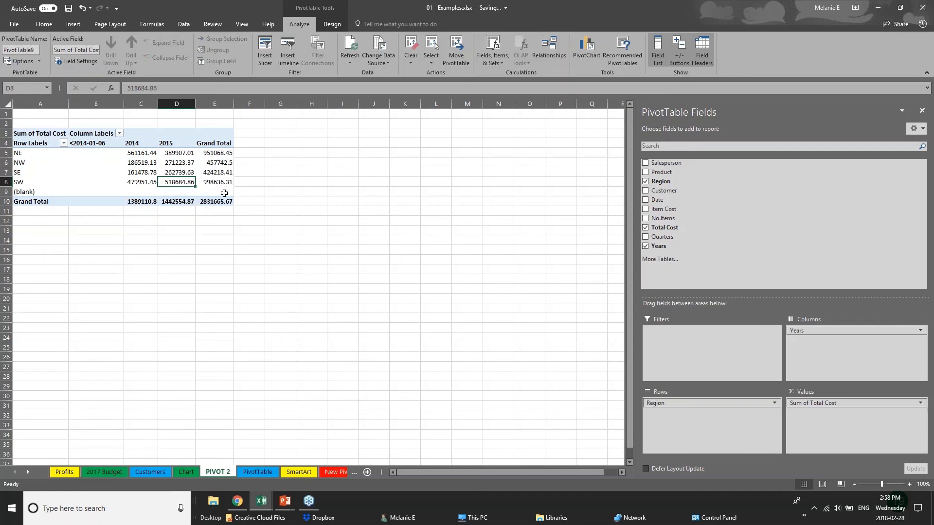
left_click_drag(802, 331, 827, 332)
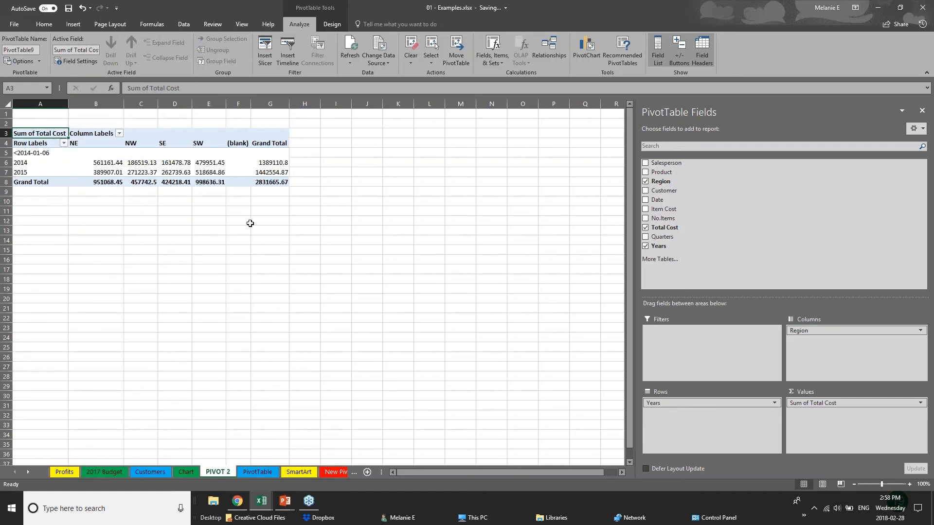
left_click(645, 190)
left_click(646, 199)
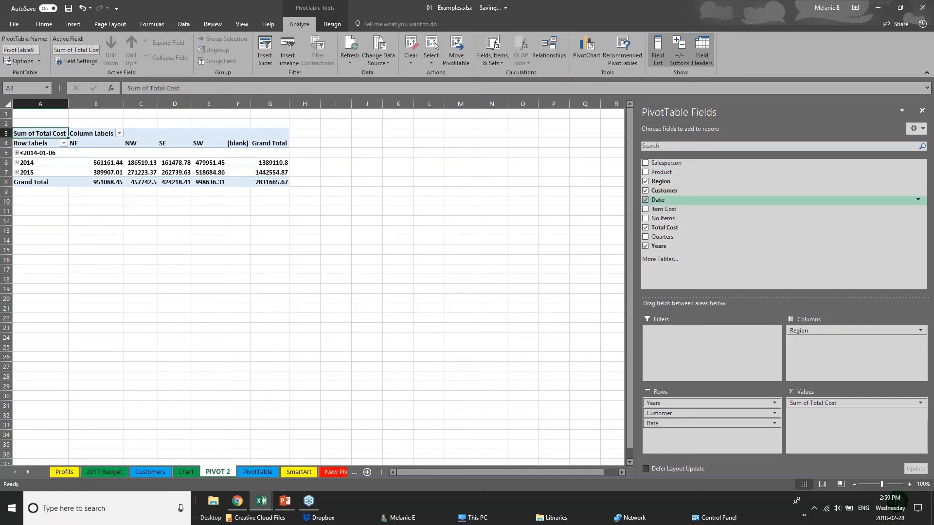
left_click_drag(681, 413, 837, 342)
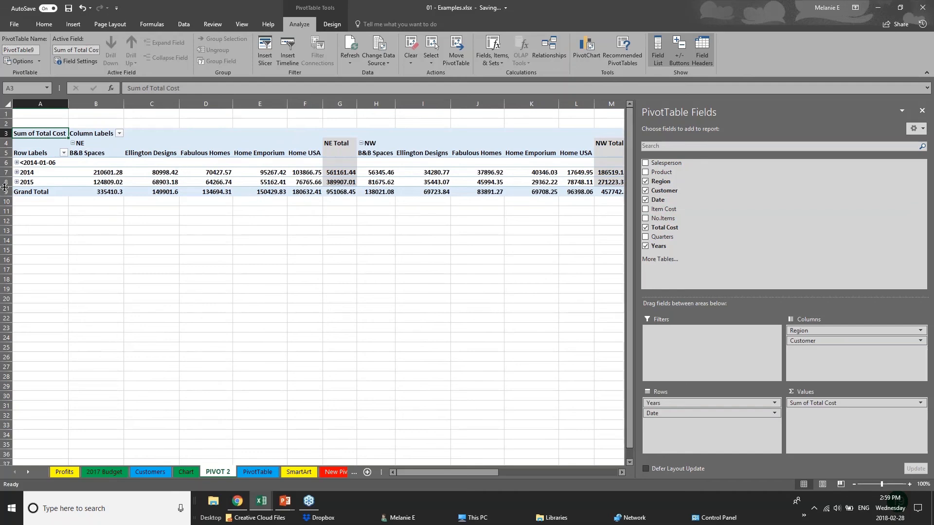
left_click(19, 165)
left_click(17, 173)
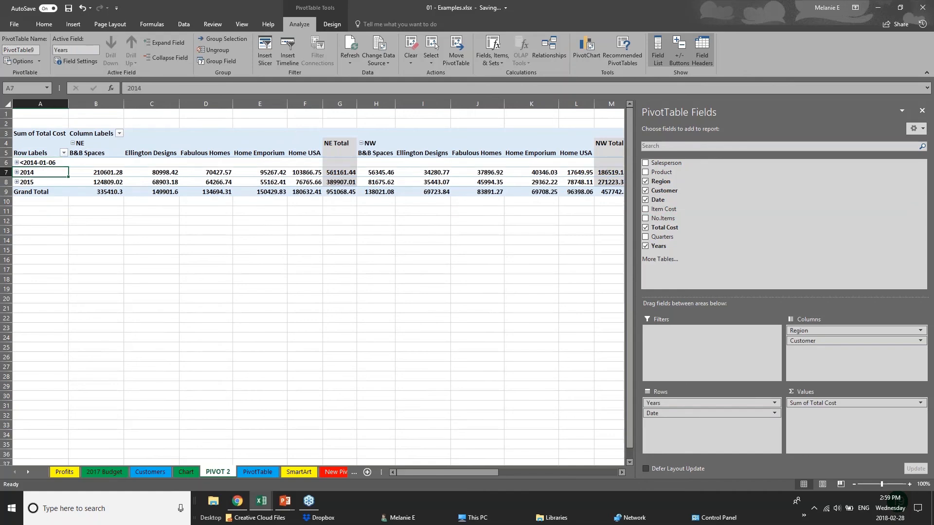
left_click(16, 173)
left_click(16, 172)
left_click(17, 182)
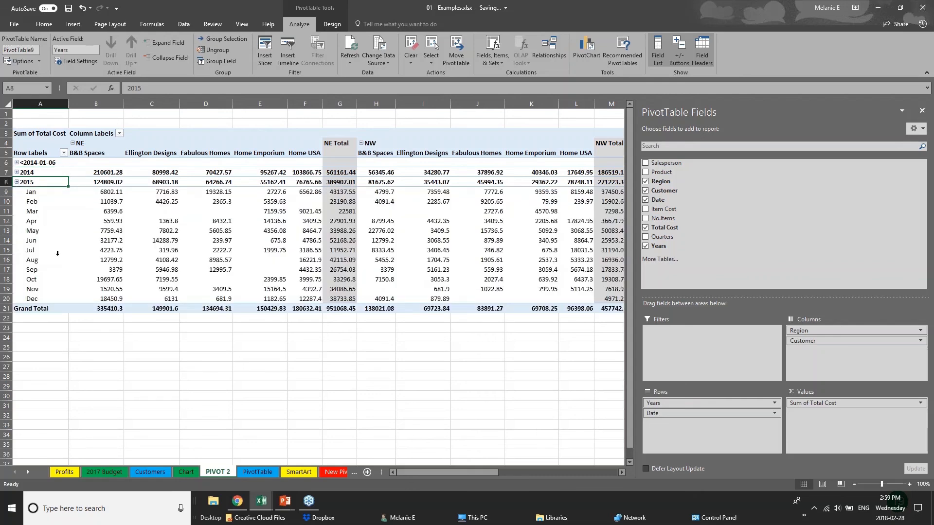
left_click(17, 182)
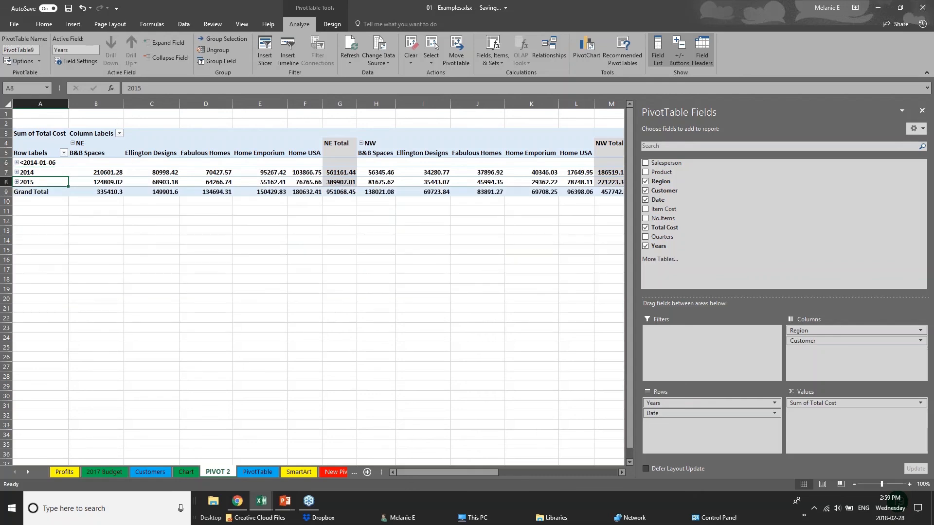
left_click(375, 237)
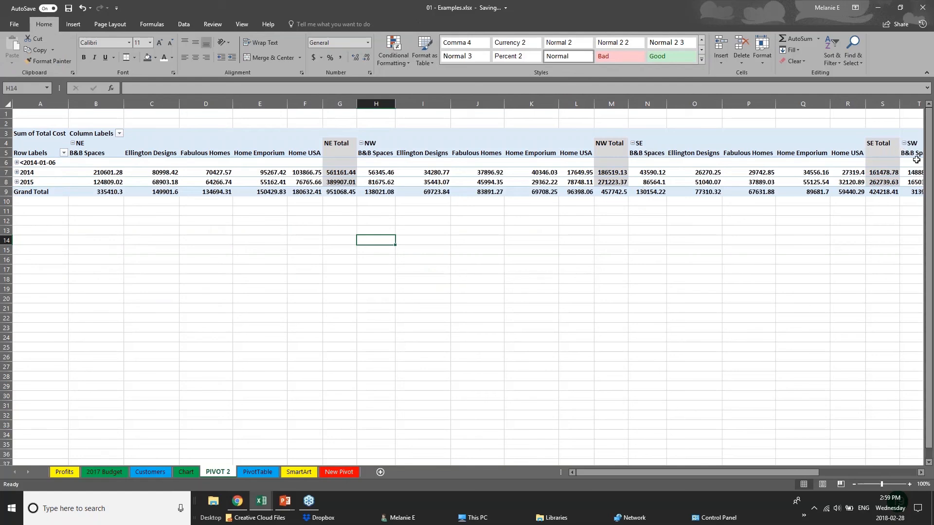
Step: Uncheck Customer and Date so the pivot shows Total Cost by year across NE, NW, SE, SW
left_click(684, 163)
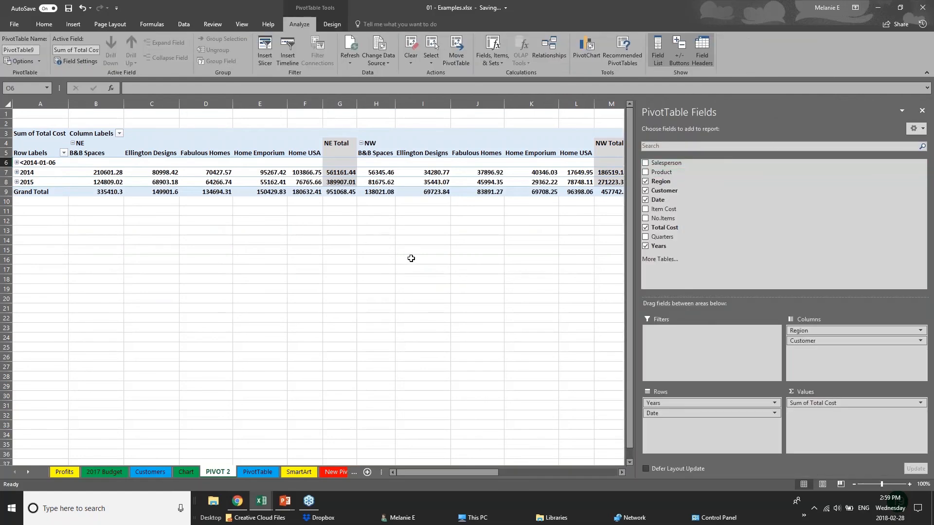
left_click(48, 229)
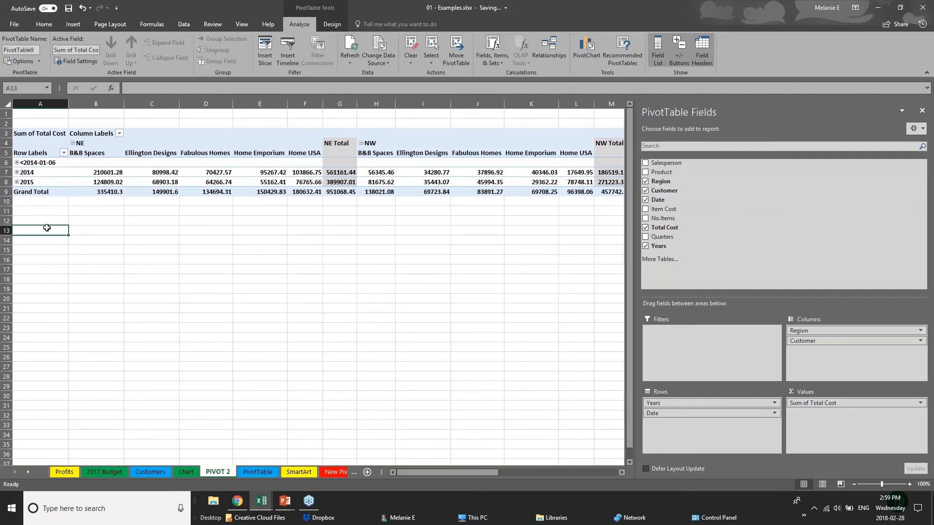
left_click(331, 183)
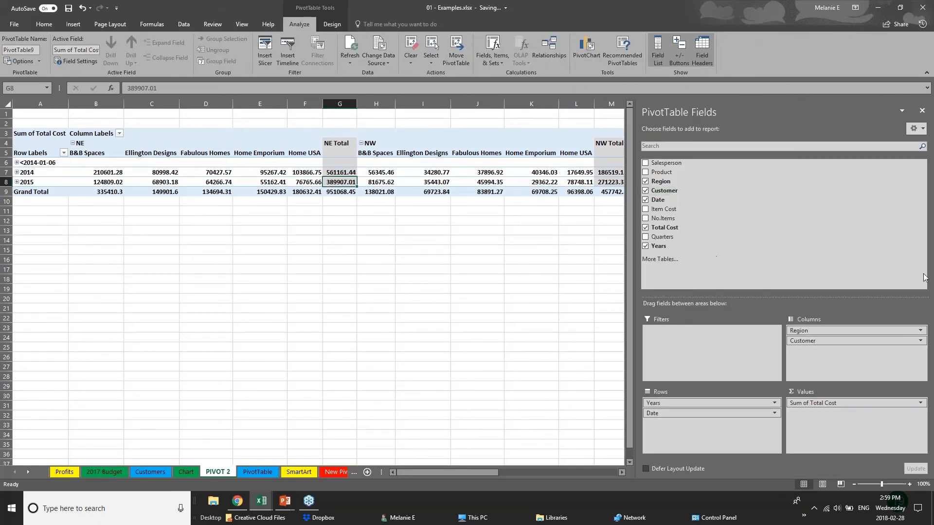
left_click(645, 190)
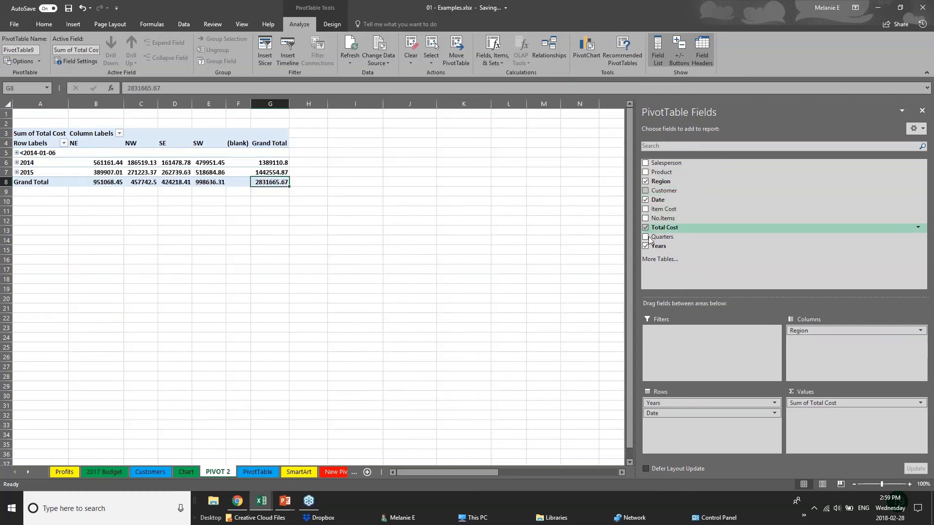
left_click(645, 200)
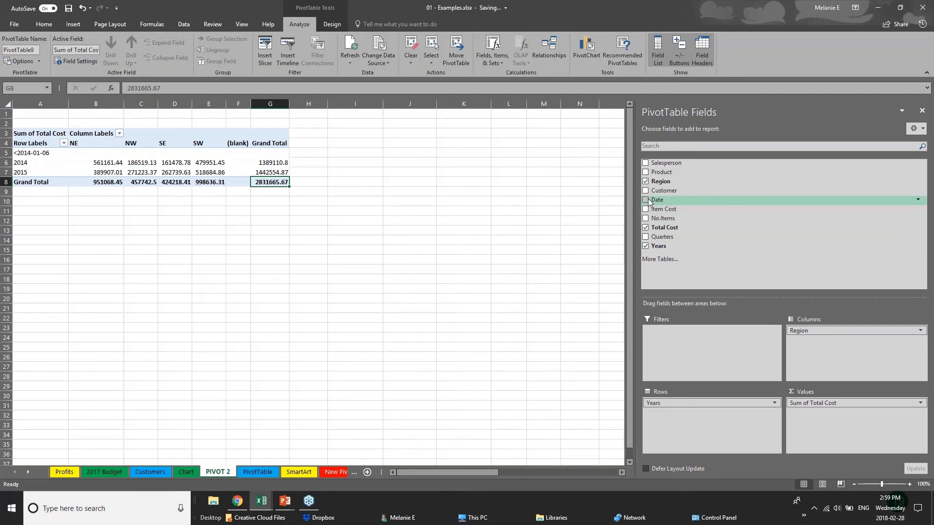
left_click(59, 209)
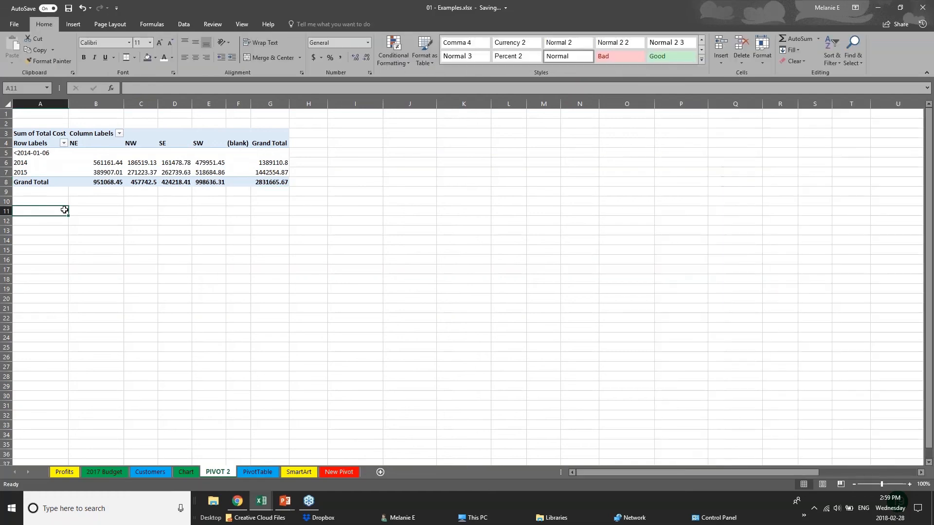
left_click(149, 179)
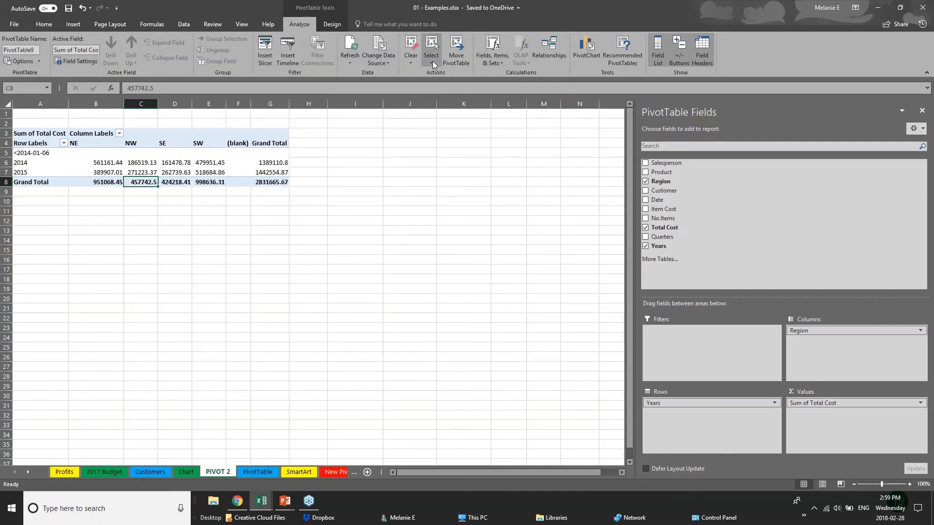
Step: Insert a Clustered Column PivotChart and place it beside the pivot in columns I–M
left_click(593, 57)
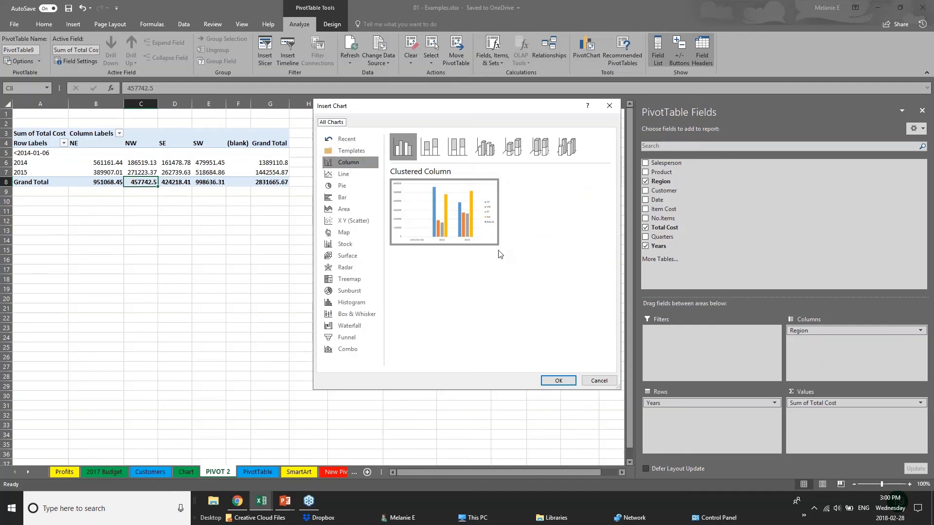
left_click(565, 382)
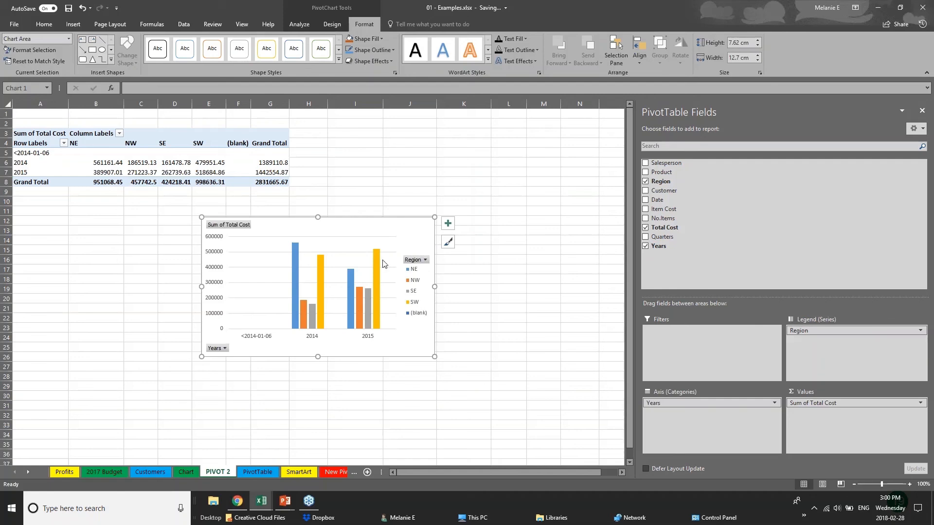
left_click_drag(383, 263, 527, 163)
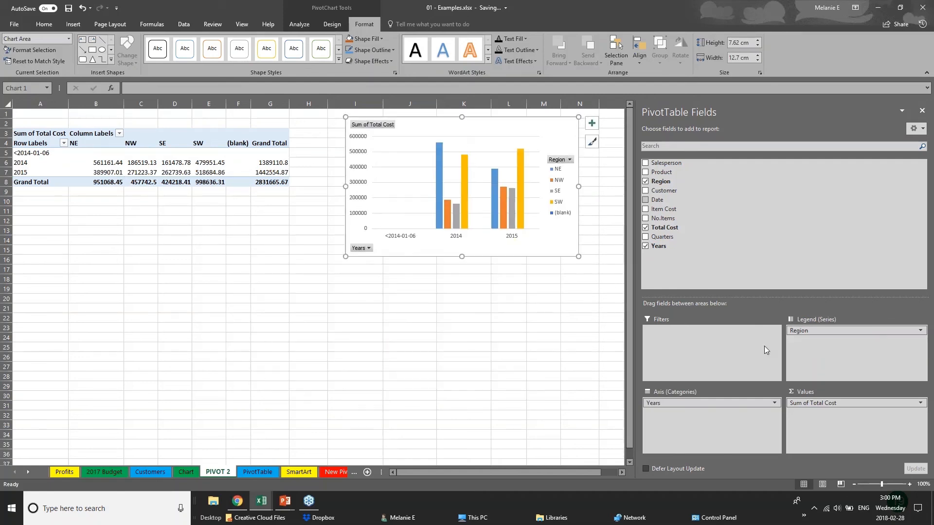
Step: Add Product and Customer fields, then move Customer into Legend (Series)
left_click(720, 404)
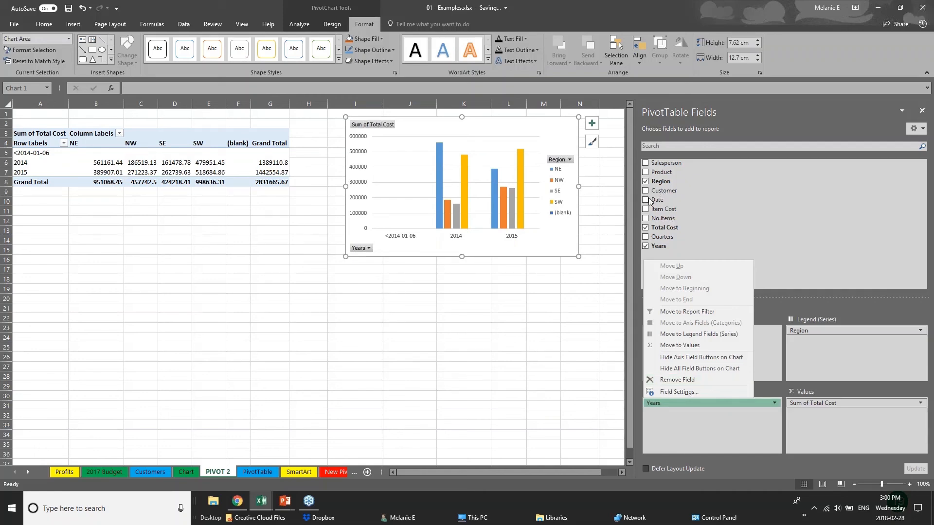
left_click(646, 173)
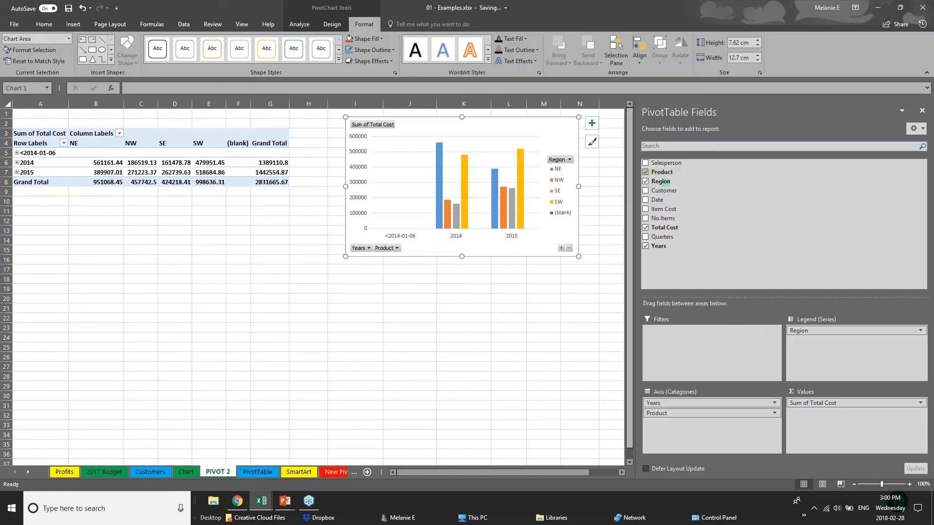
left_click(646, 191)
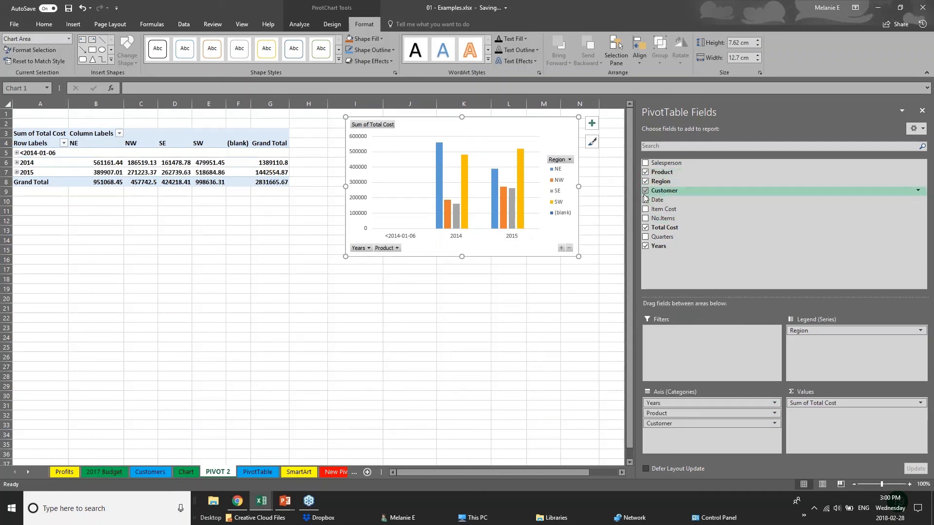
left_click(428, 248)
left_click(446, 271)
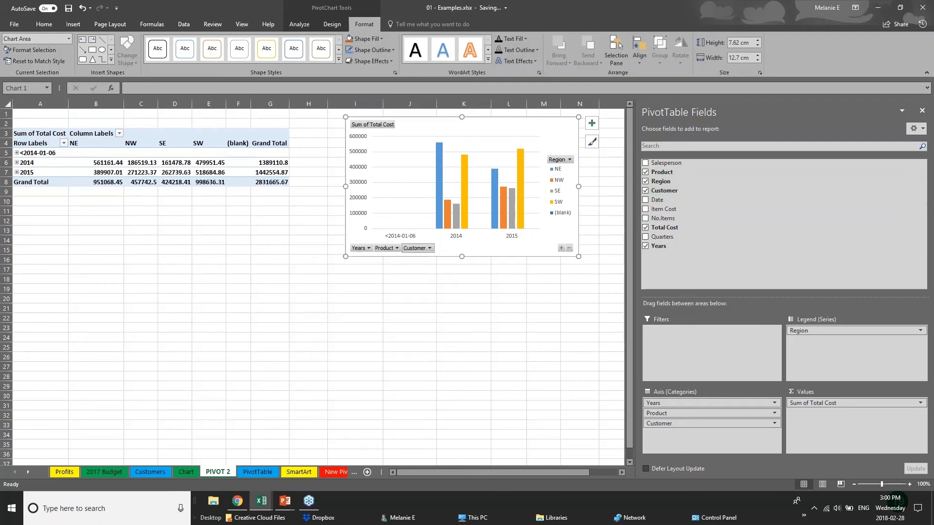
left_click(431, 249)
left_click(449, 271)
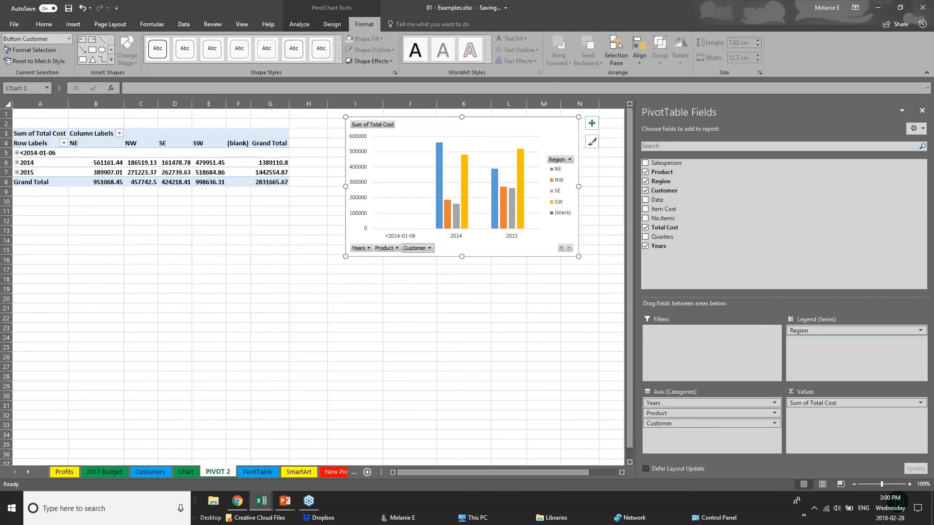
left_click_drag(708, 423, 826, 343)
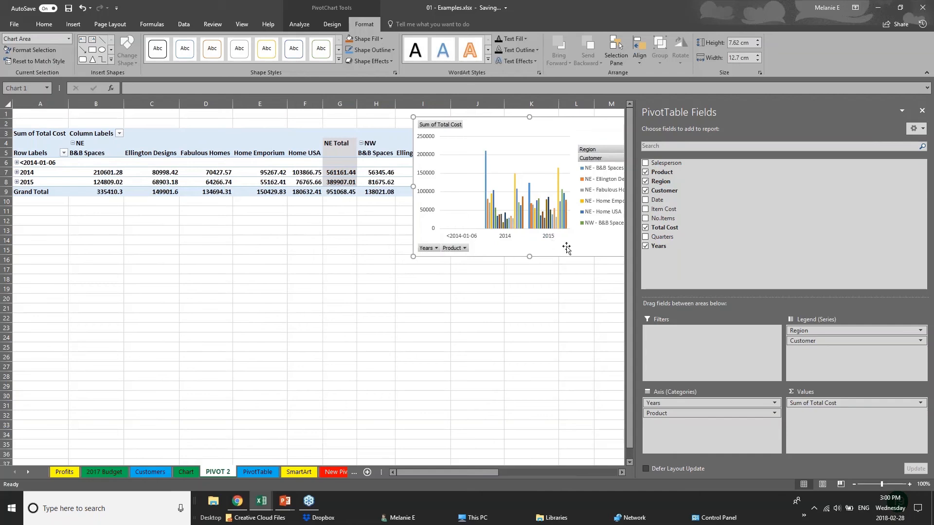
Step: Move the PivotChart below the table, with Region on the axis and Product in the legend
left_click_drag(591, 136, 456, 297)
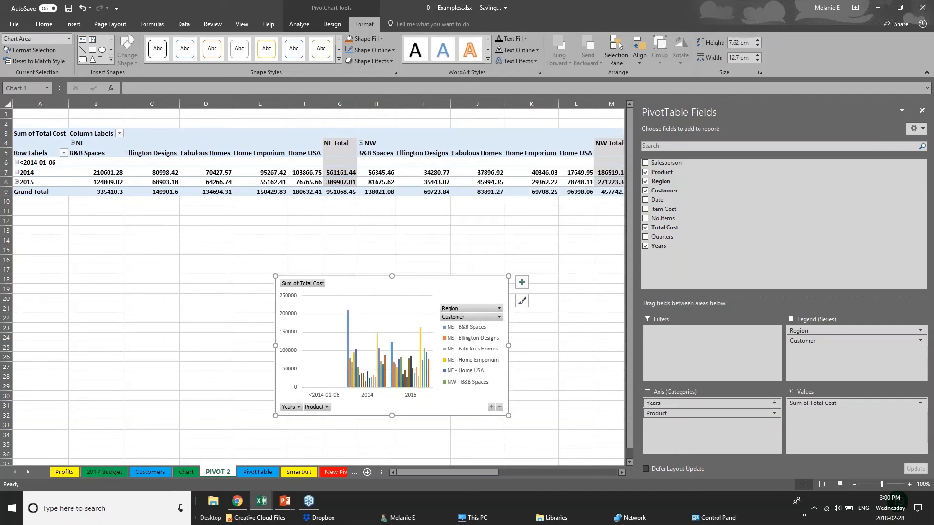
left_click_drag(827, 331, 703, 445)
left_click_drag(681, 413, 814, 342)
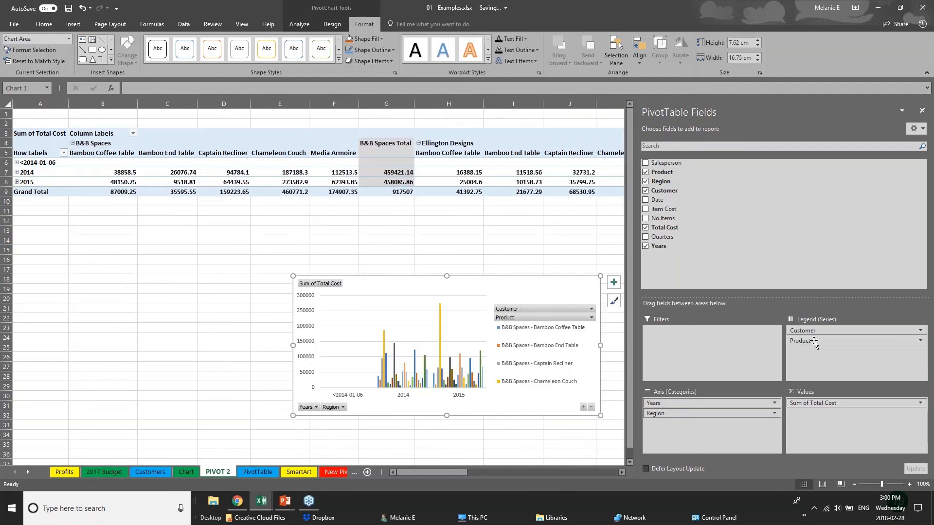
left_click(73, 24)
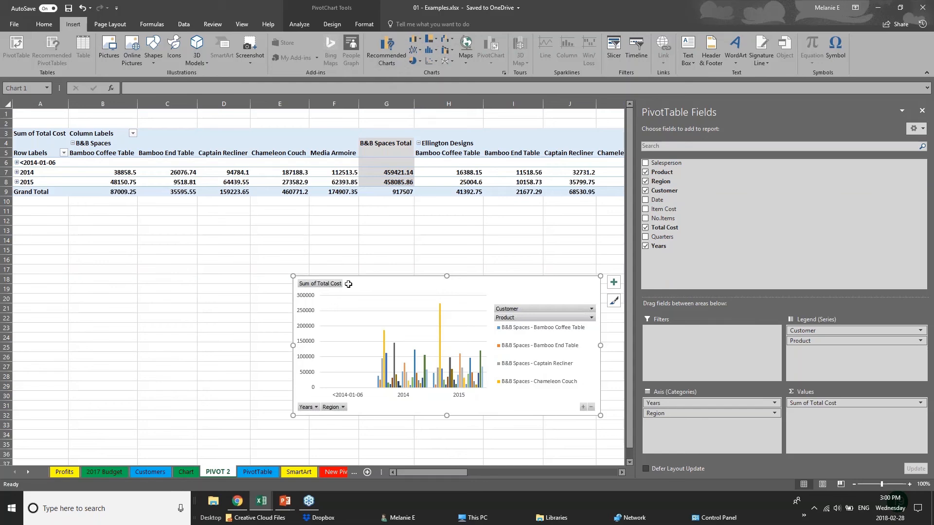
left_click(269, 292)
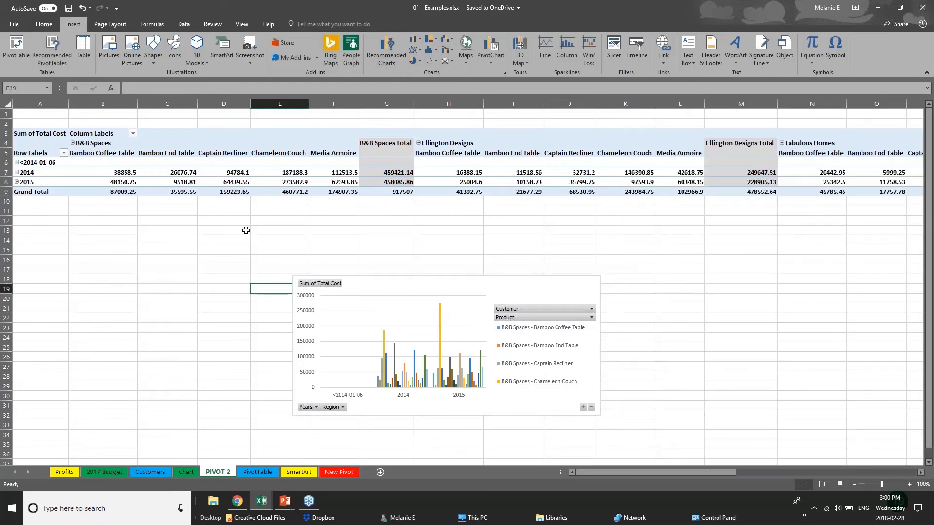
Step: Return to the PowerPoint slide show and advance to the Thank you slide
mouse_move(285, 501)
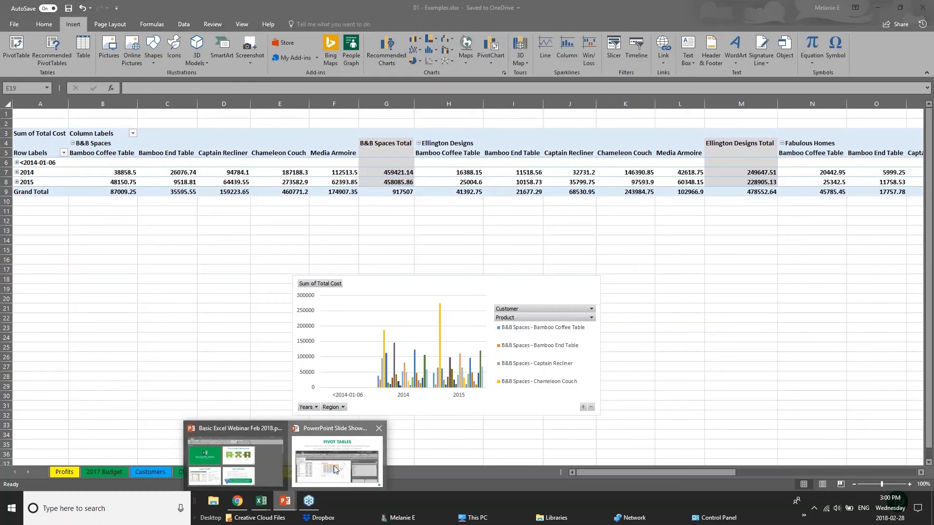
left_click(335, 469)
key("Right")
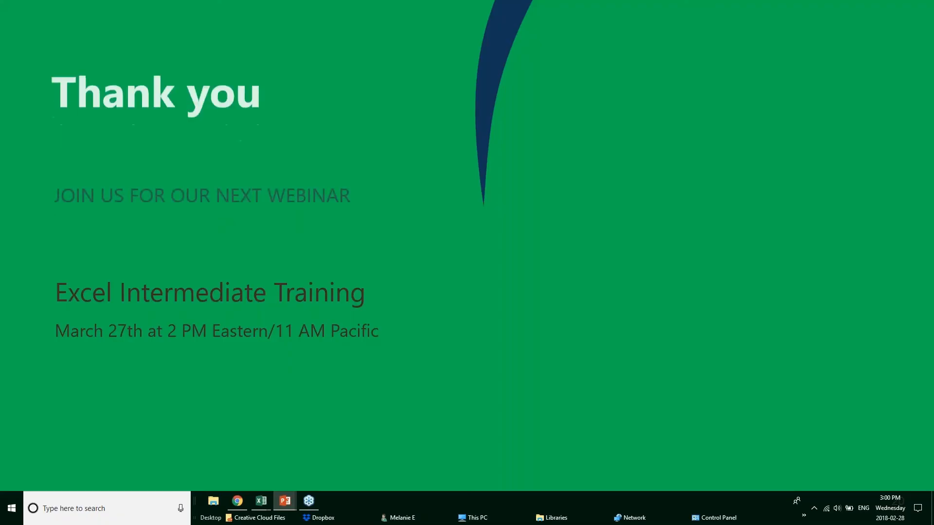